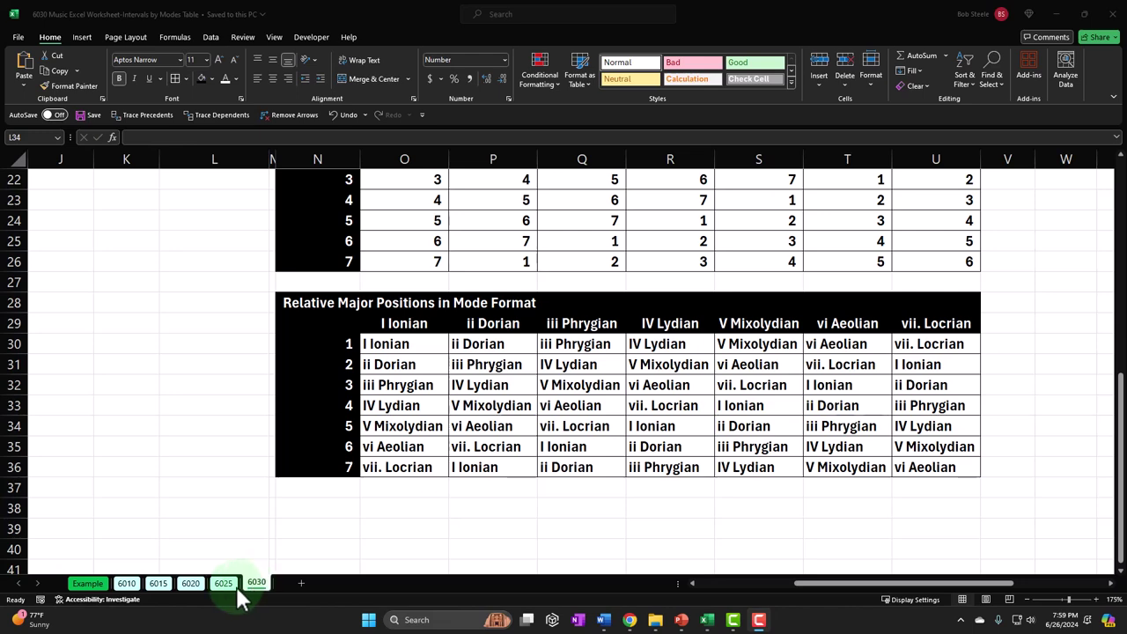
- Examine the Intervals from First Note In Scale table on the Example sheet, comparing the Ionian, Lydian, Mixolydian, Aeolian, Dorian and Phrygian columns
left_click(91, 584)
left_click(191, 495)
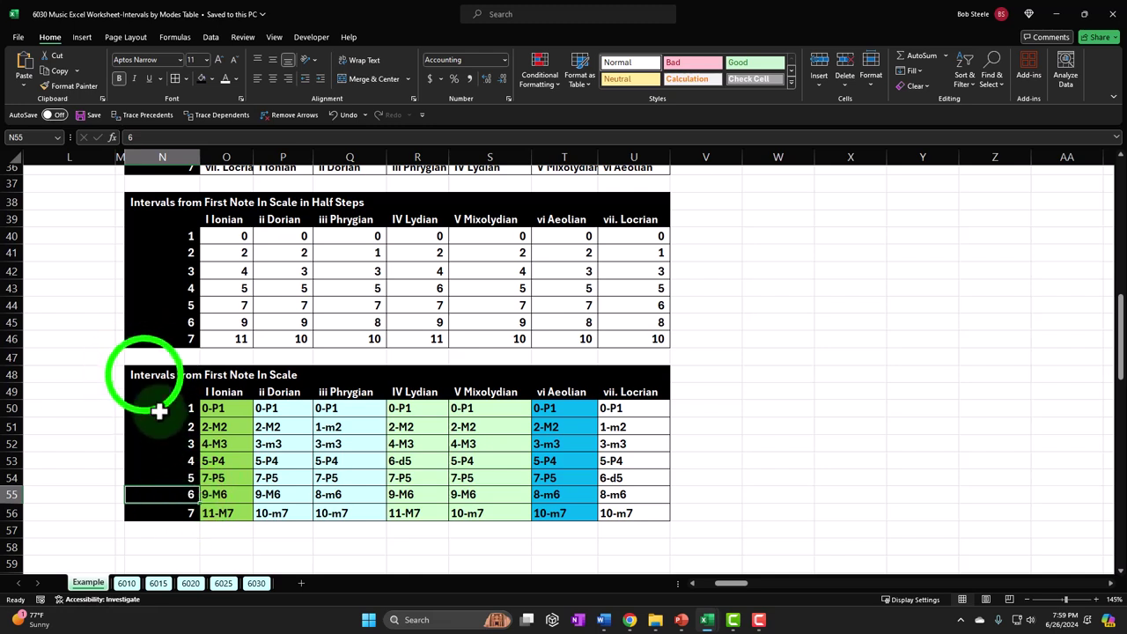
left_click_drag(139, 378, 649, 516)
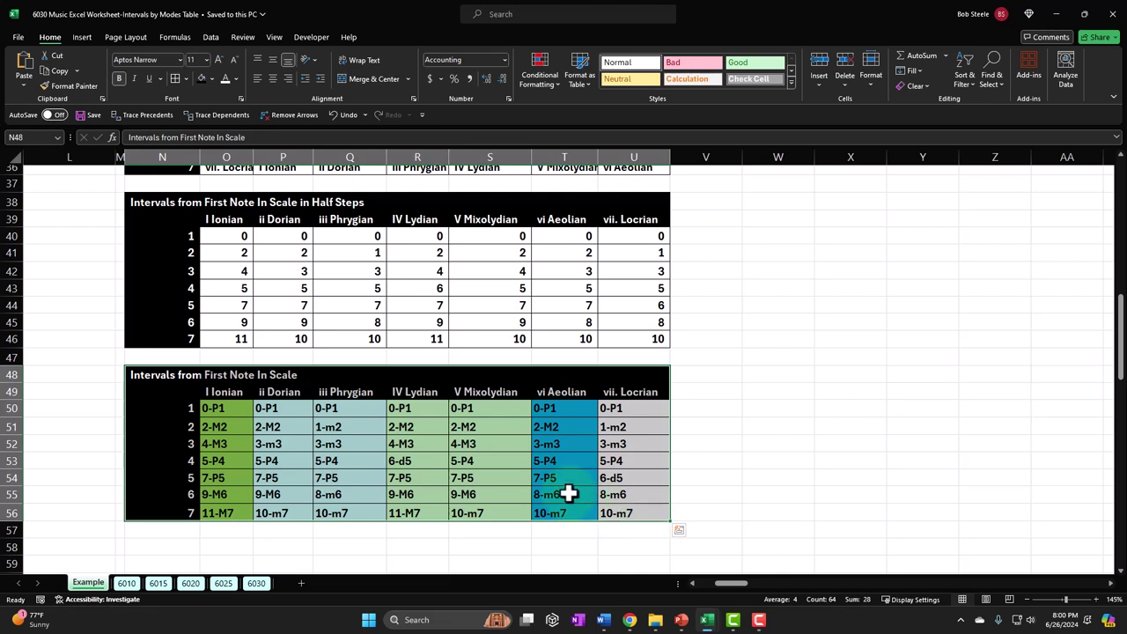
left_click_drag(228, 410, 228, 511)
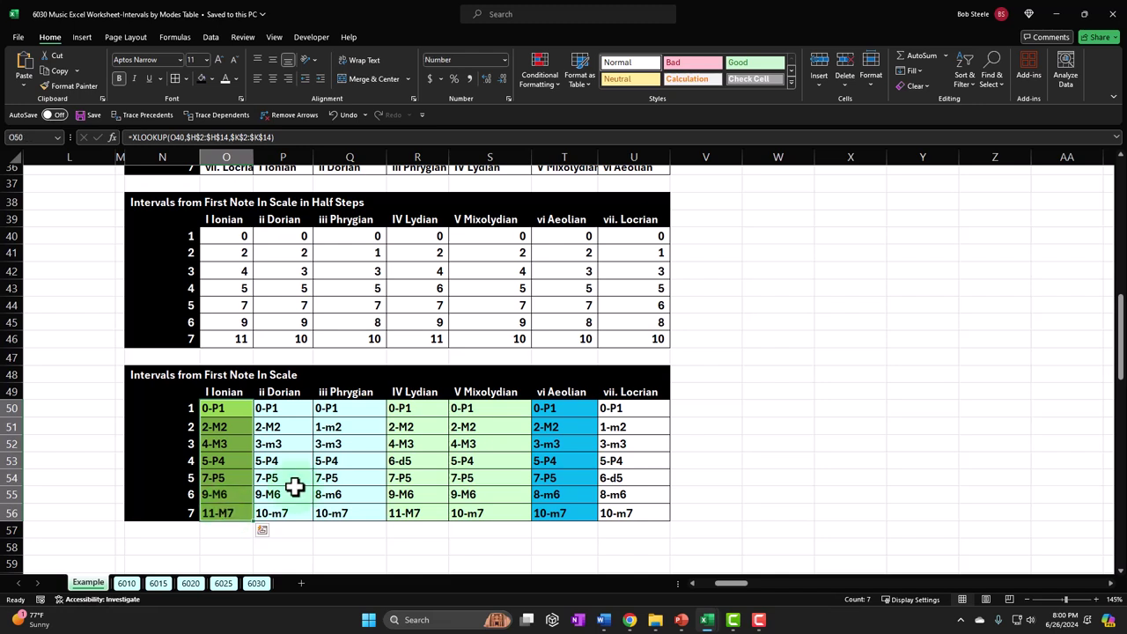
left_click_drag(427, 411, 495, 512)
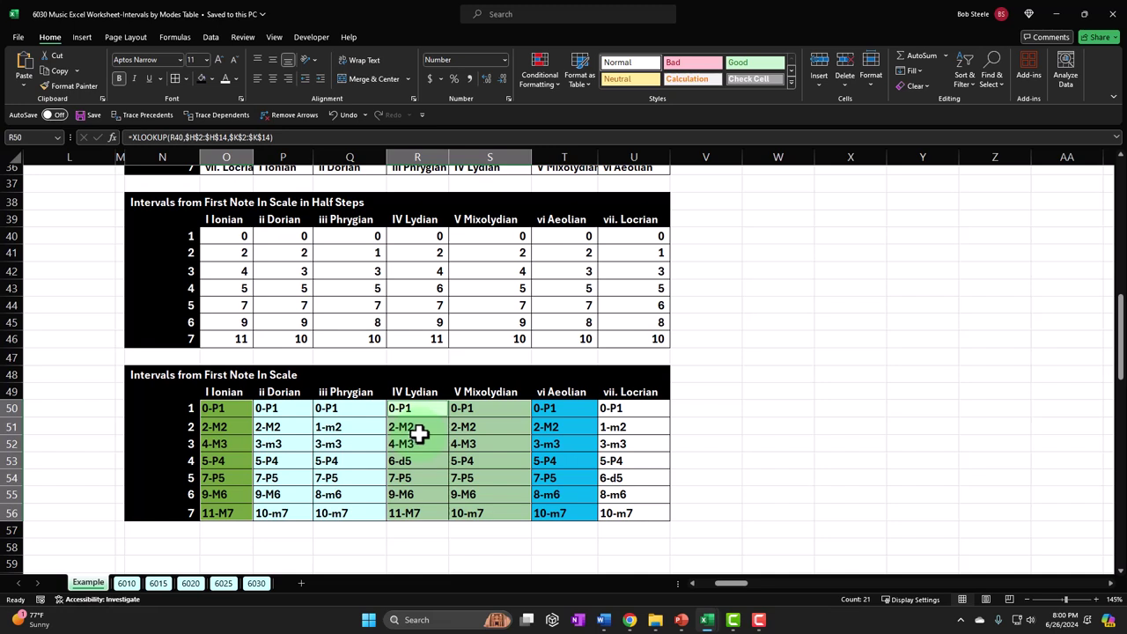
left_click_drag(583, 406, 587, 517)
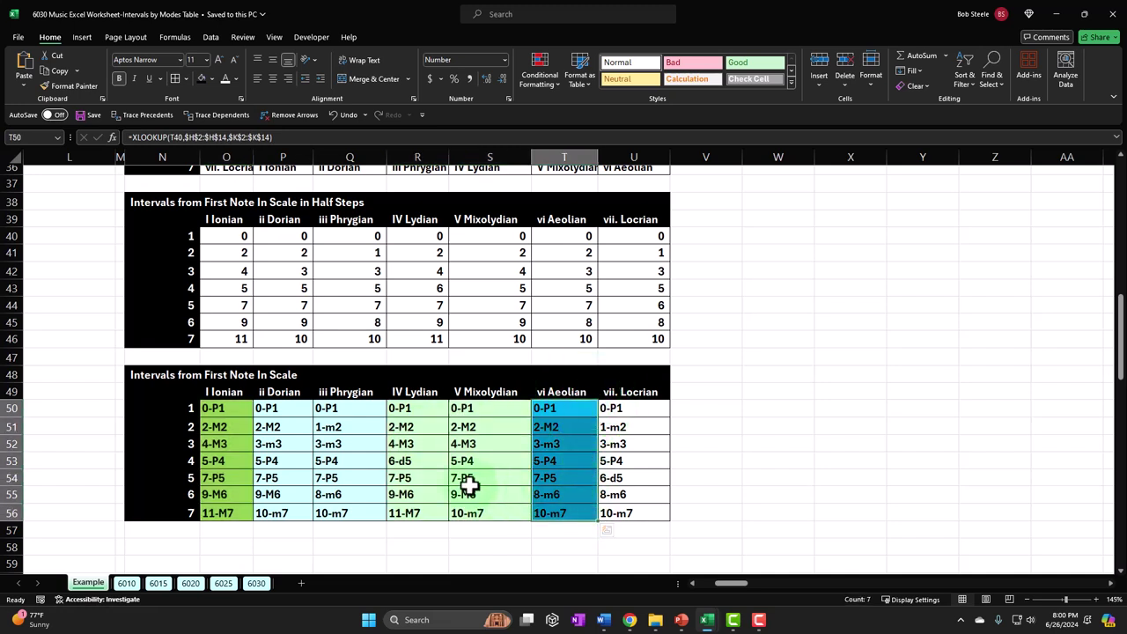
left_click_drag(283, 407, 352, 510, "ctrl")
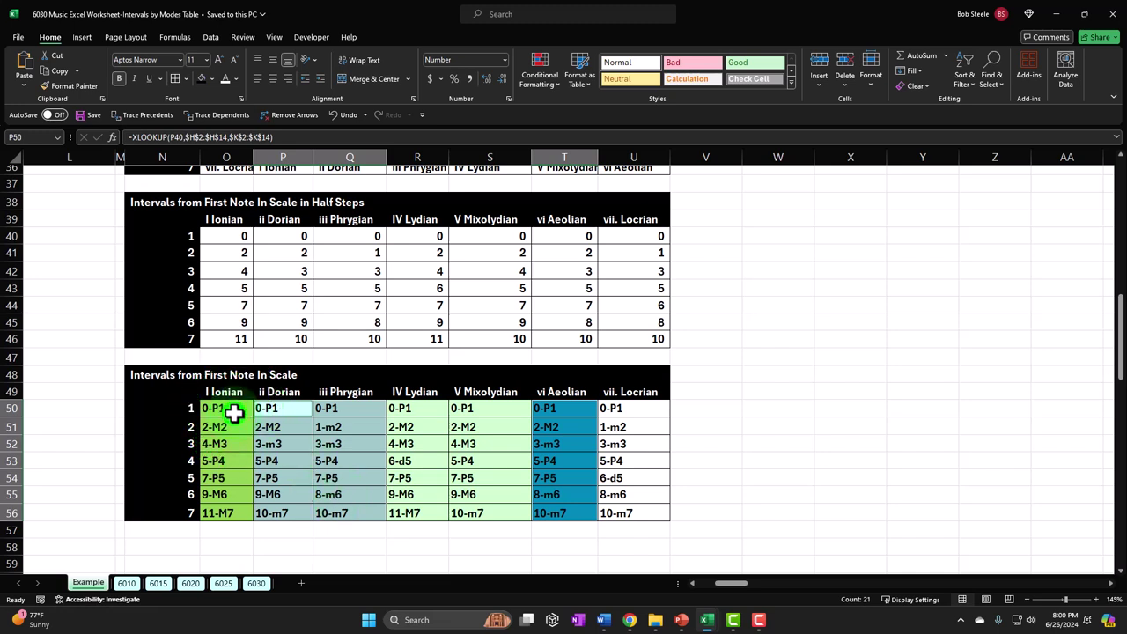
left_click_drag(234, 413, 570, 494)
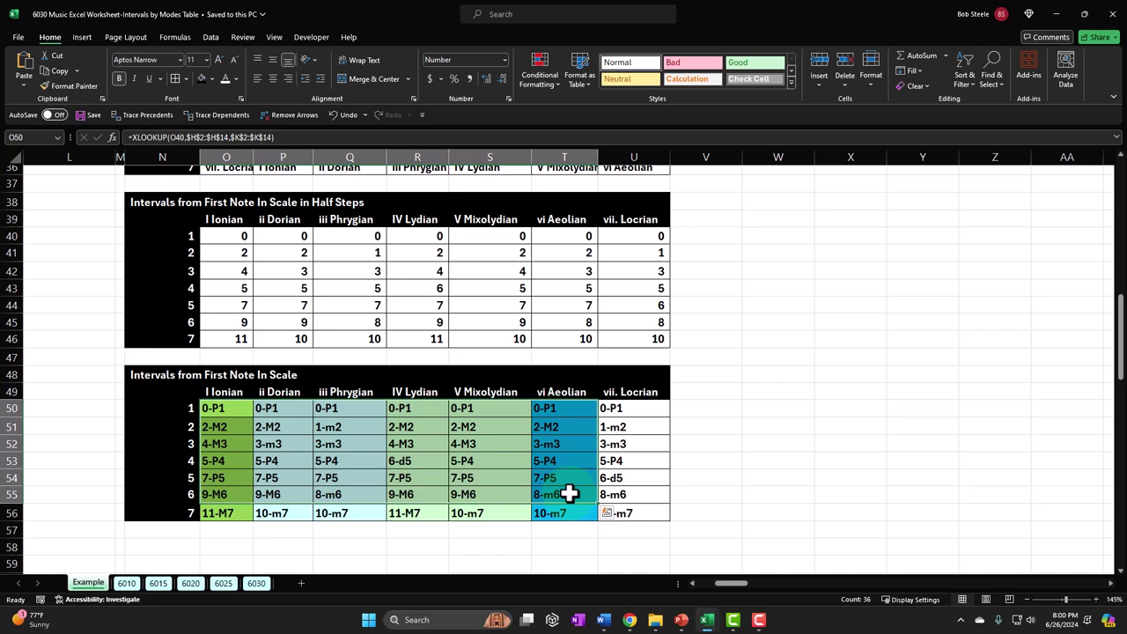
left_click(216, 411)
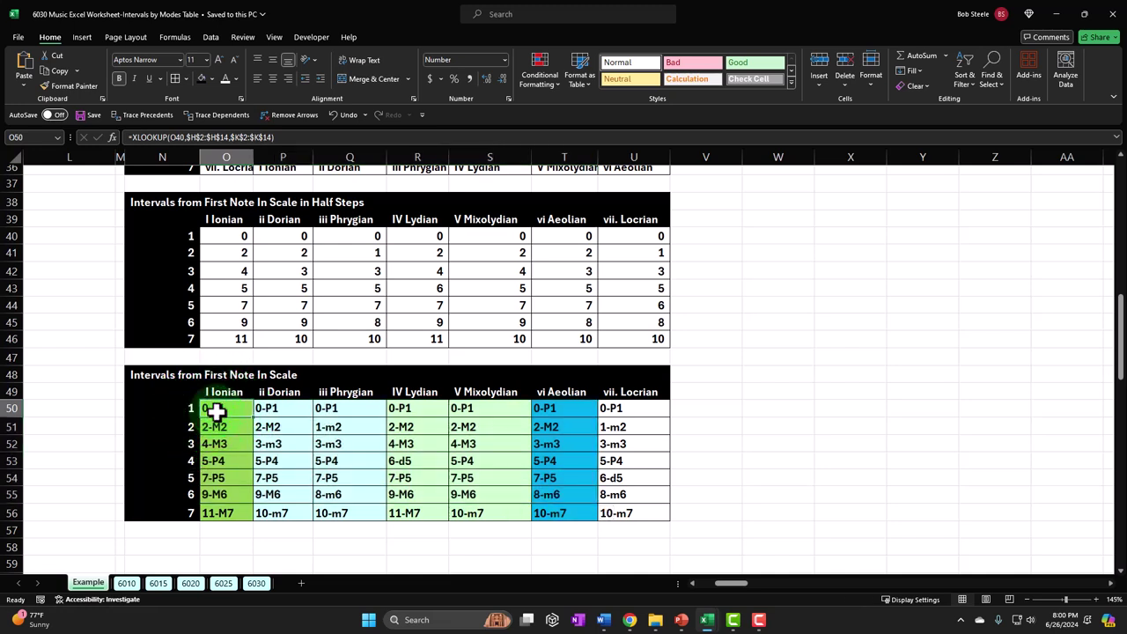
- Review the notes list at the start of the Example sheet, following the notes and their numbers from 1 to 12
scroll(216, 411, "up", 12)
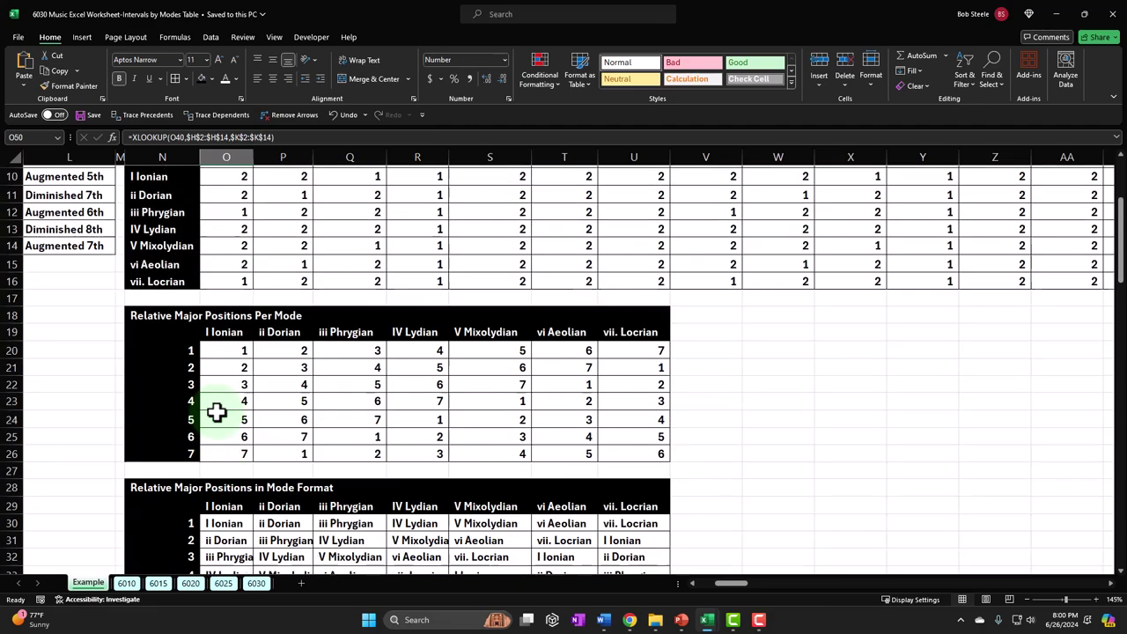
left_click_drag(742, 598, 675, 584)
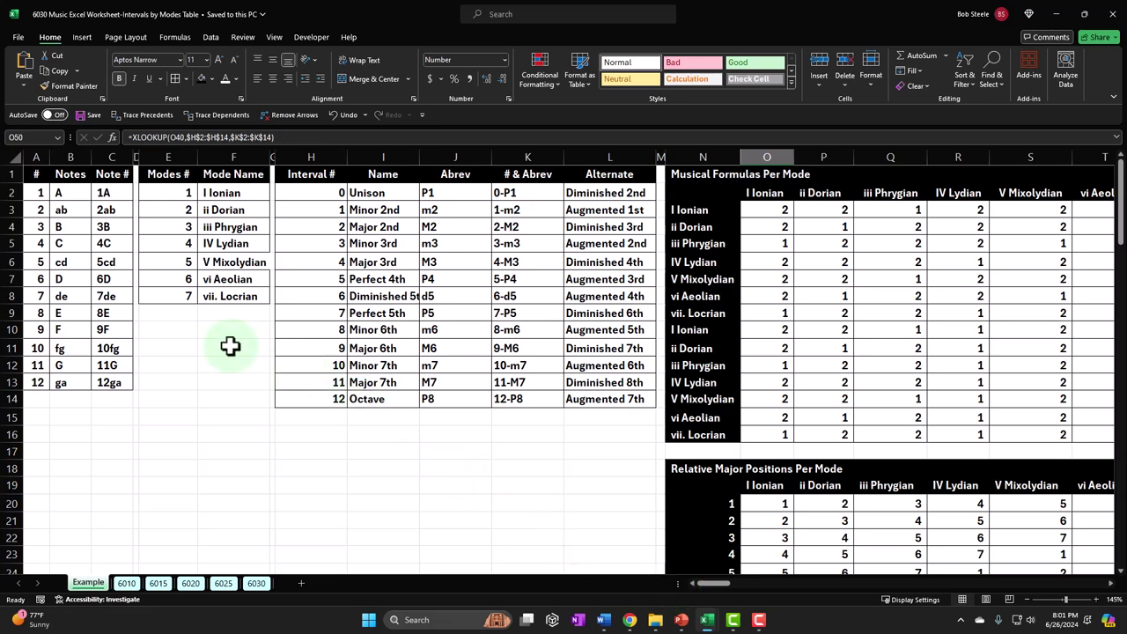
left_click(70, 196)
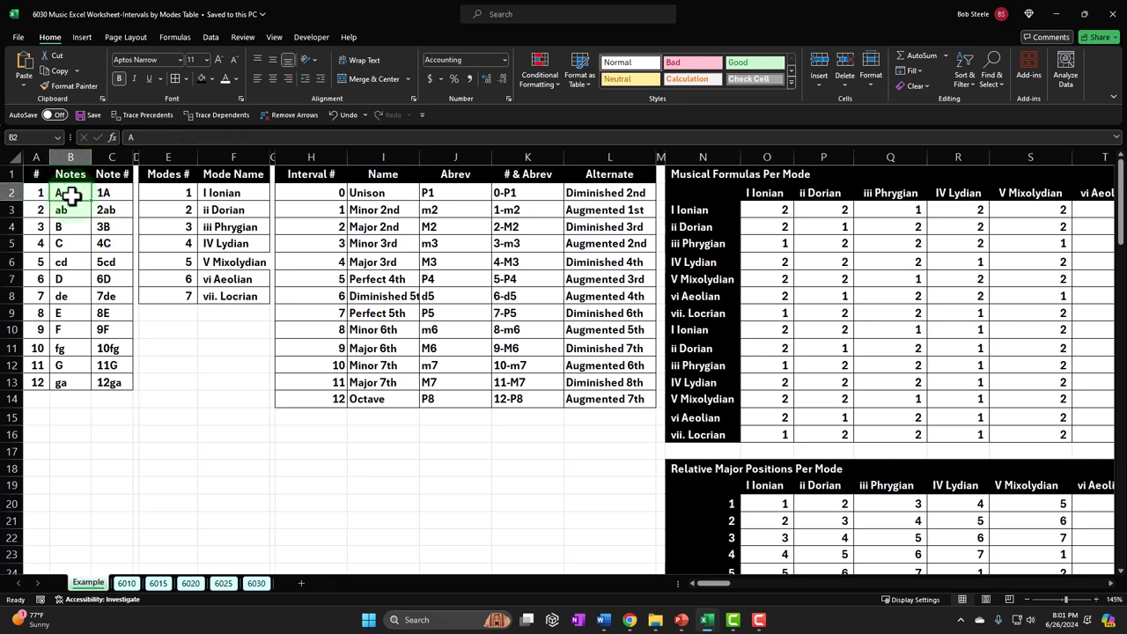
key("Down")
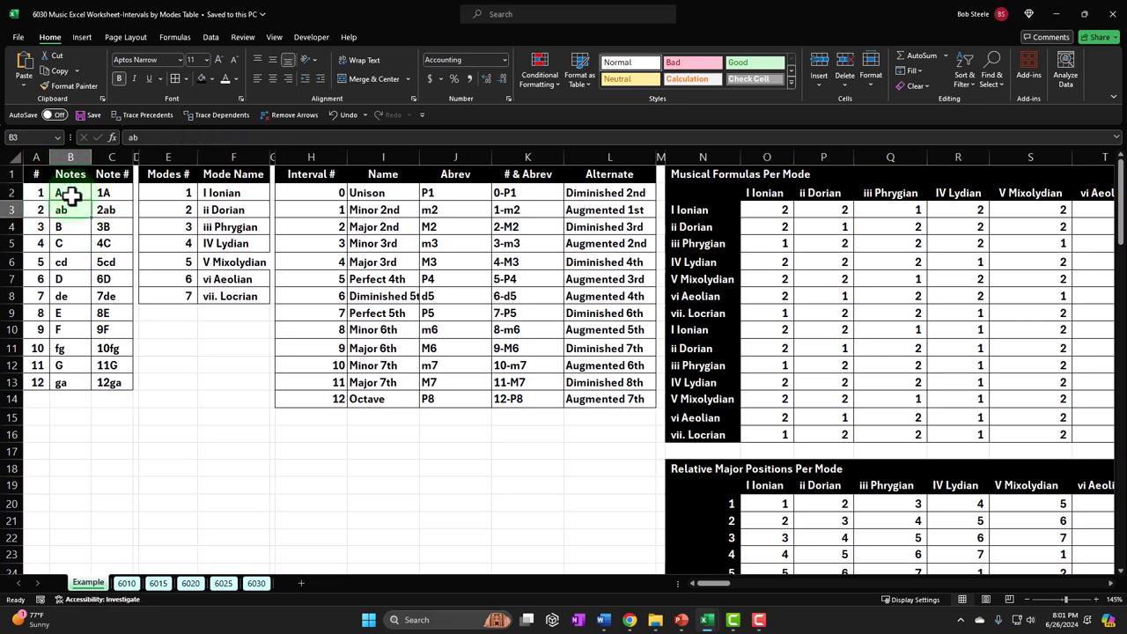
key("Up")
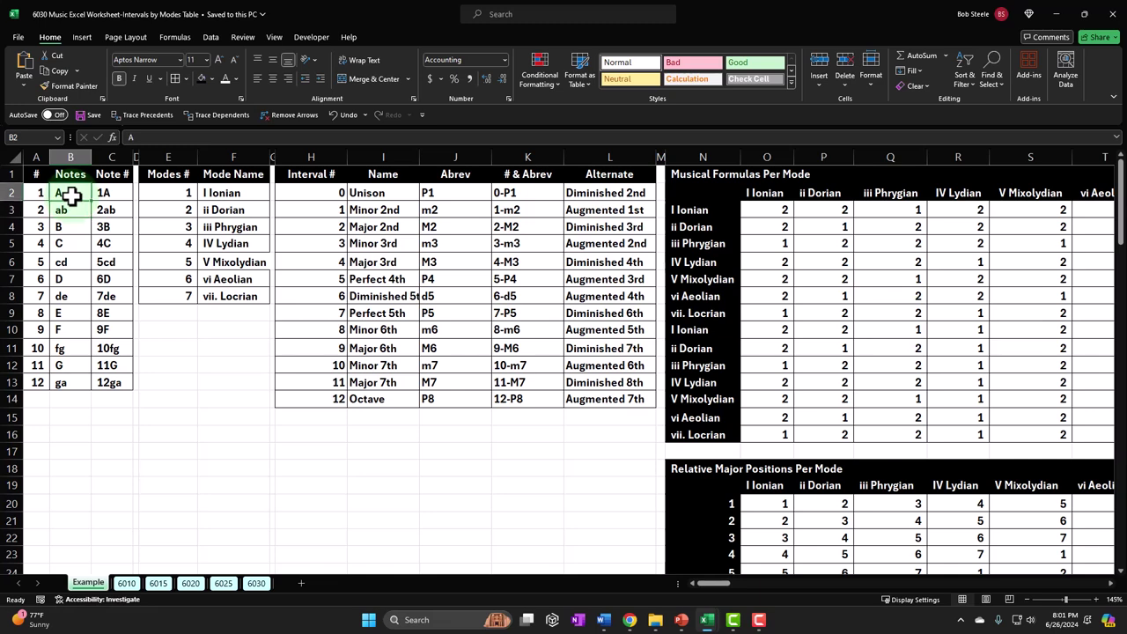
key("Down")
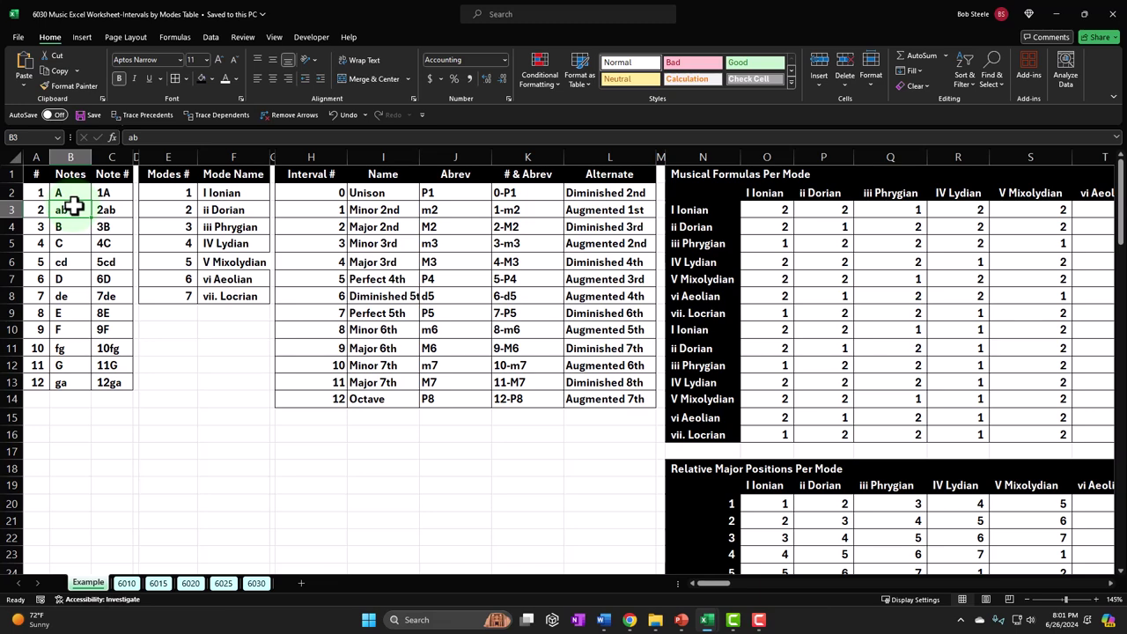
key("Left")
key("Up")
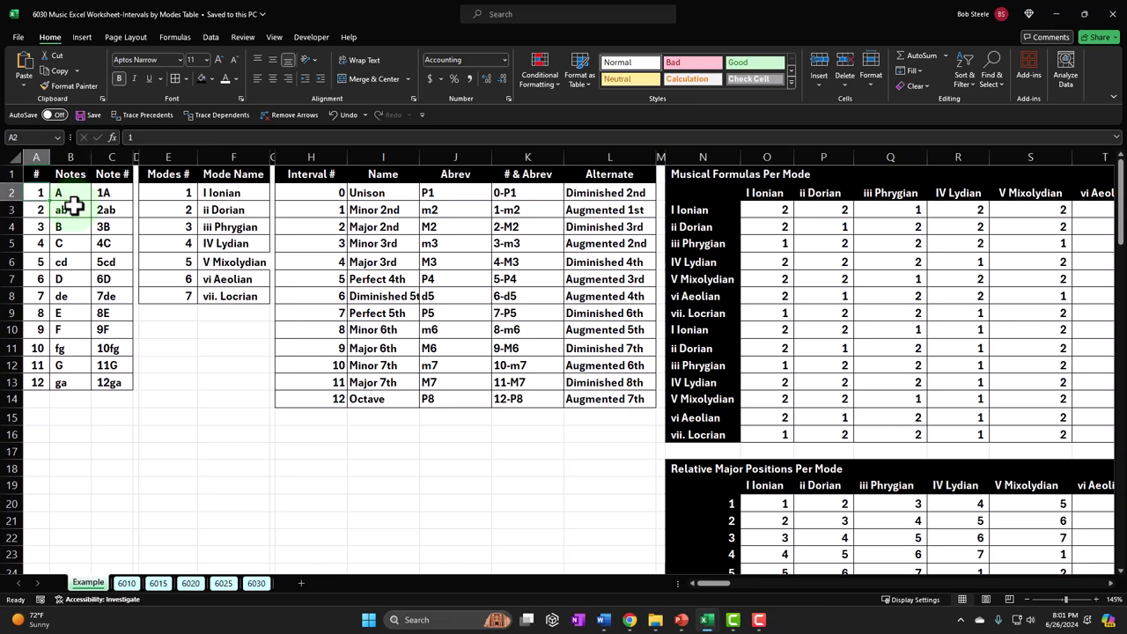
key("Down")
key("Down")
key("Down")
key("Down")
key("Down")
key("Down")
key("Down")
key("Down")
key("Down")
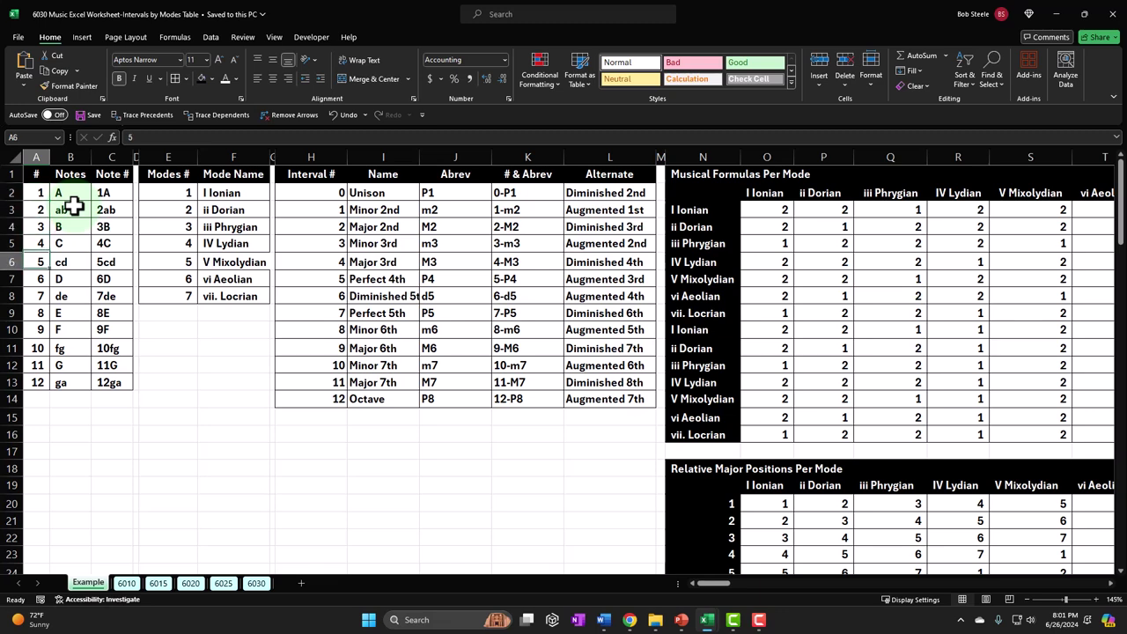
key("Down")
key("Down")
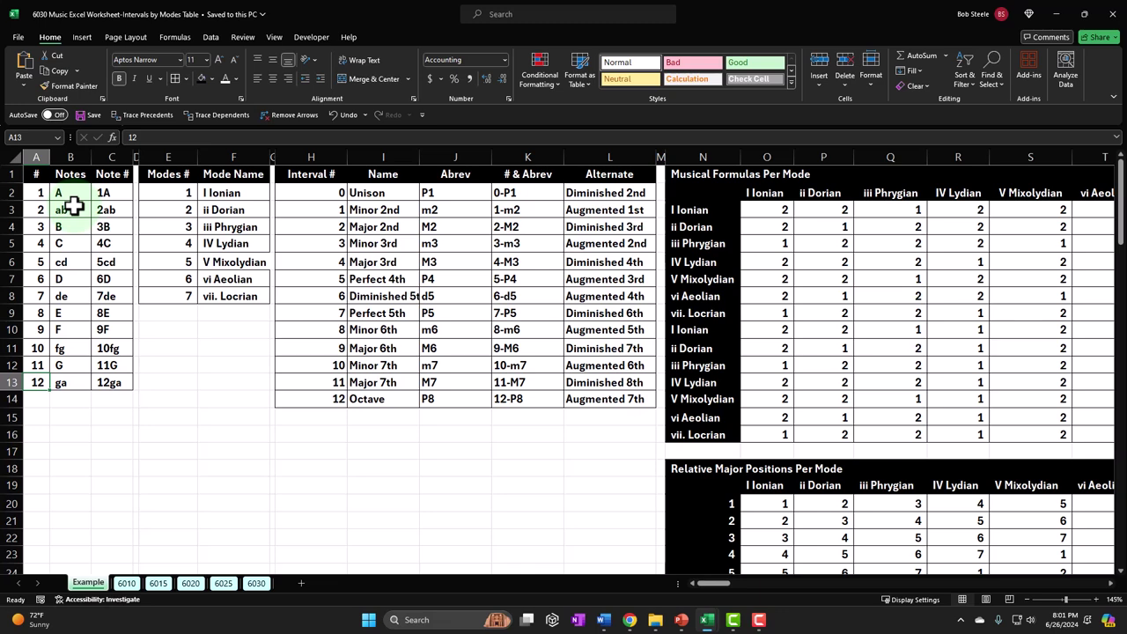
left_click_drag(39, 192, 31, 383)
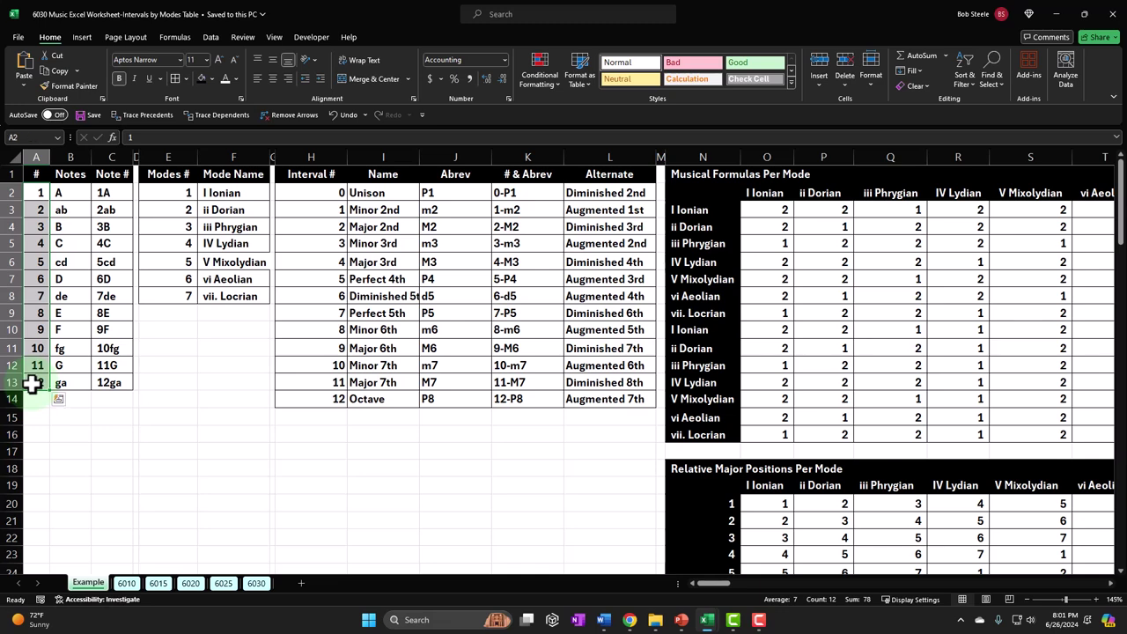
- Review the mode names from I Ionian to vii. Locrian together with their mode numbers
left_click_drag(233, 194, 231, 296)
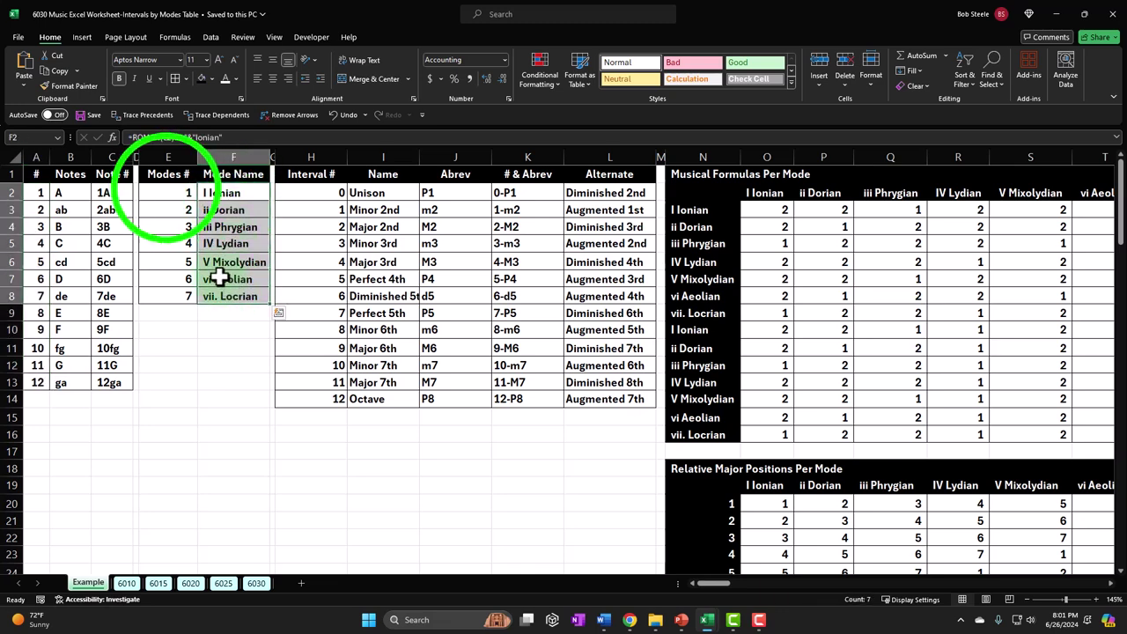
left_click(168, 192)
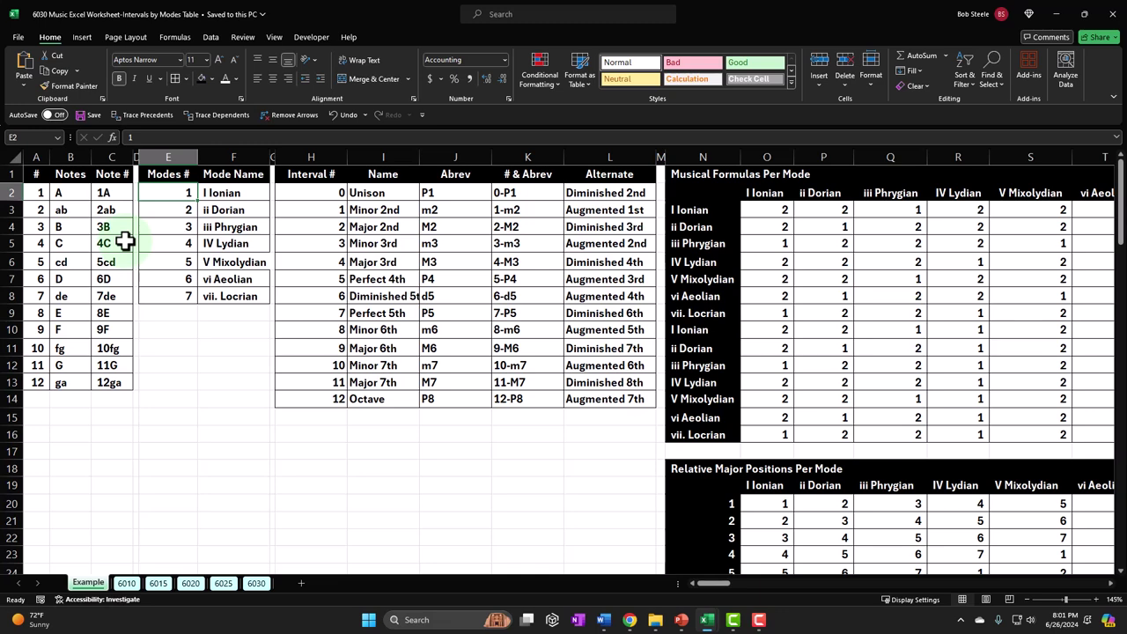
key("Down")
key("Down")
key("Down")
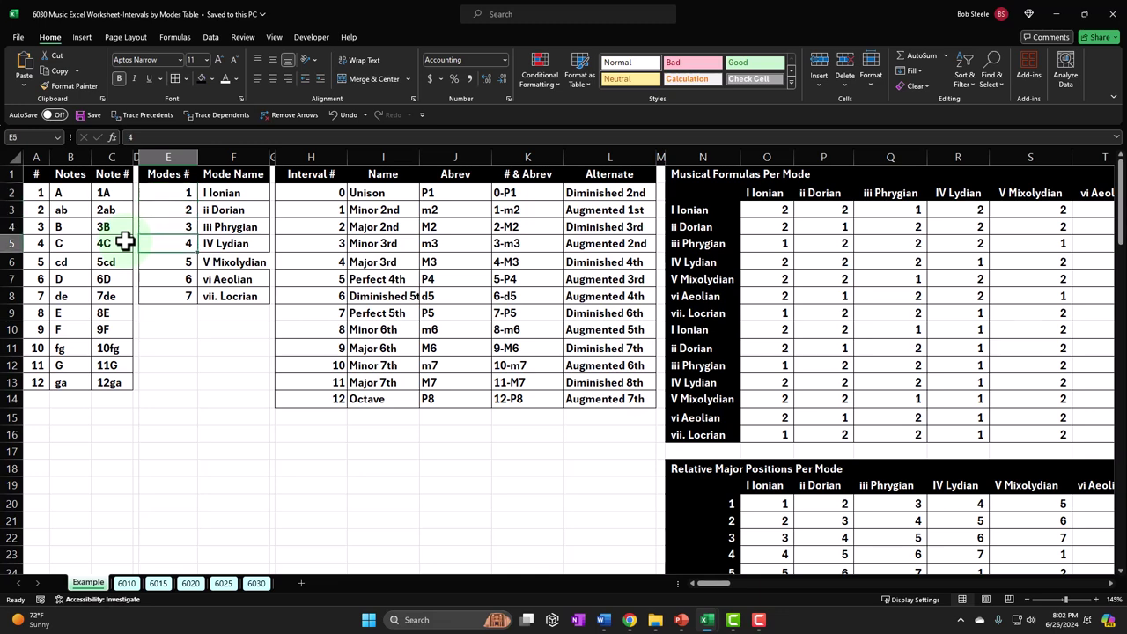
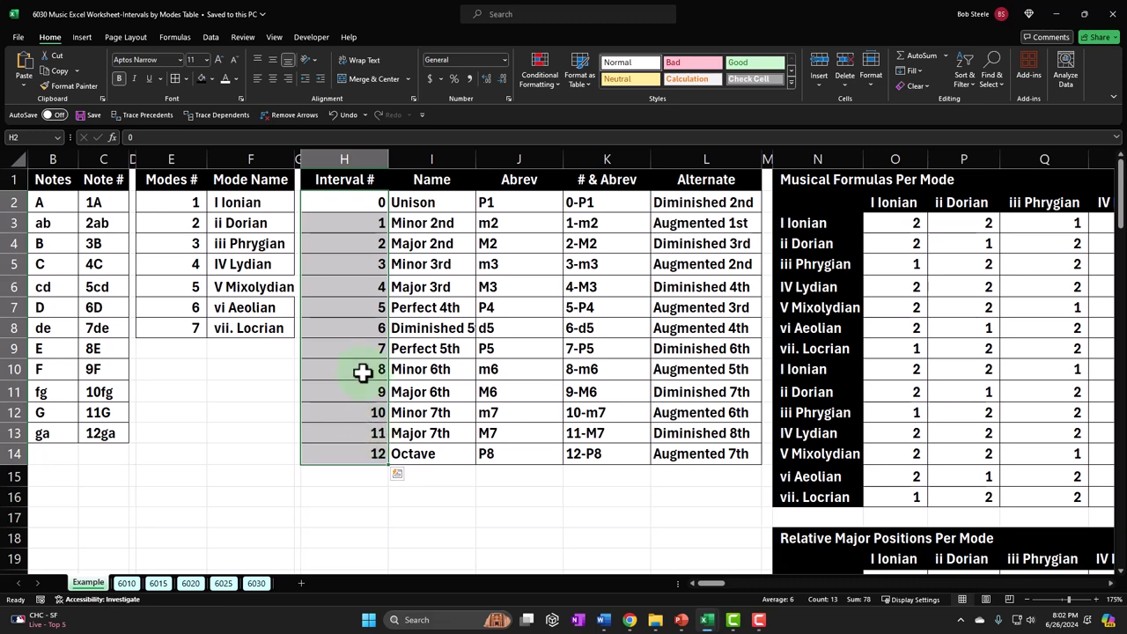
- Examine the interval table from Unison to Major 3rd, relating each half-step number to its name, abbreviation and combined label
left_click(363, 201)
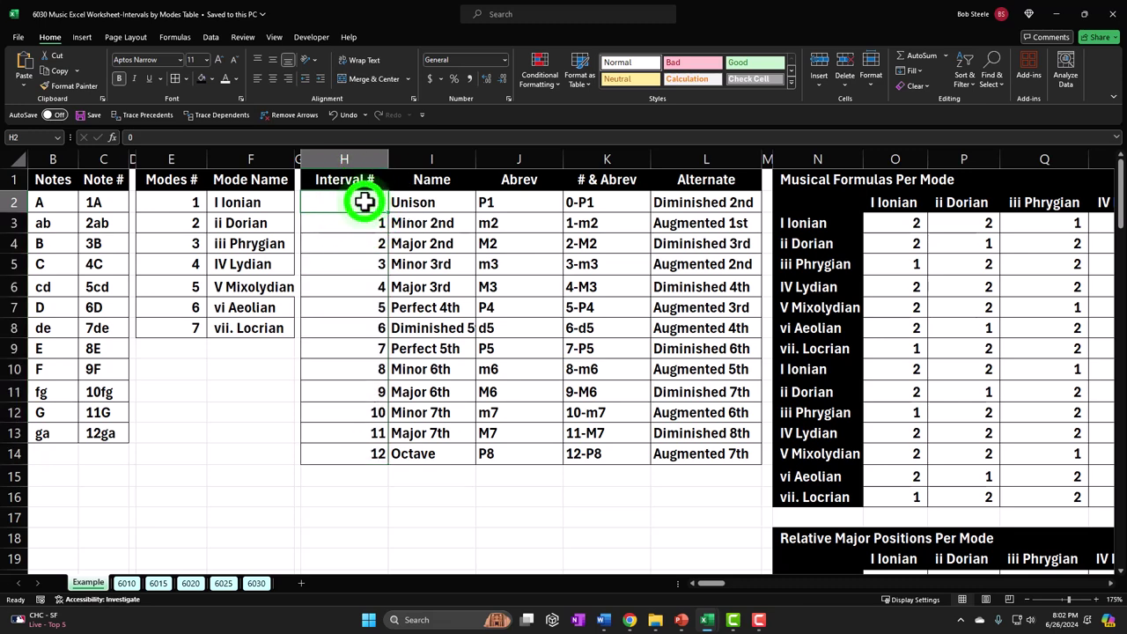
left_click_drag(363, 202, 362, 219)
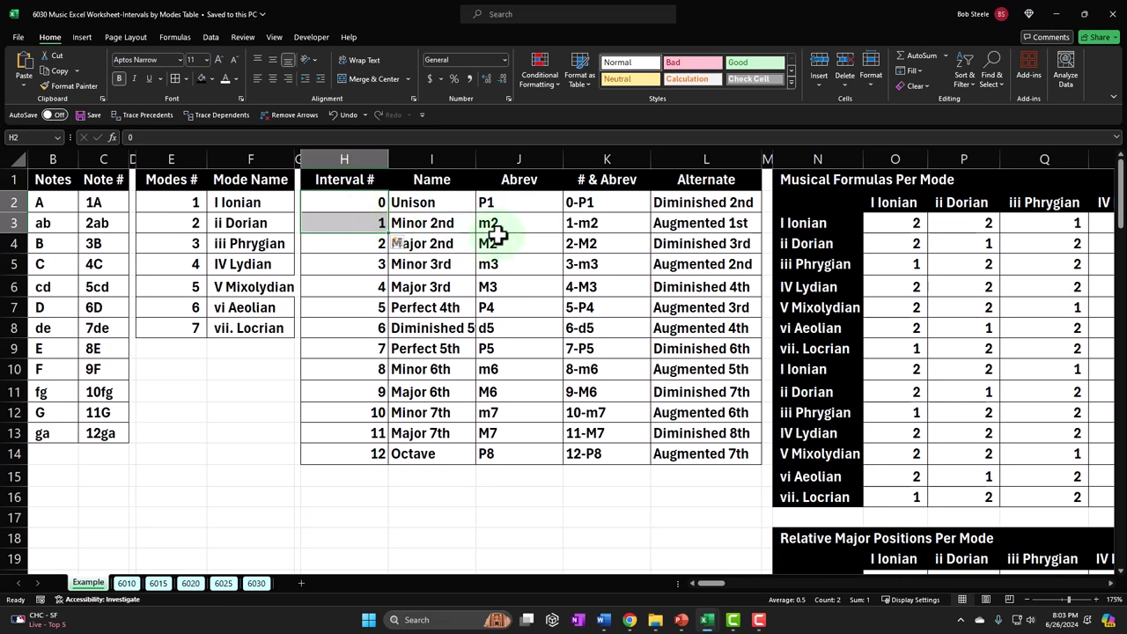
left_click_drag(360, 207, 359, 247)
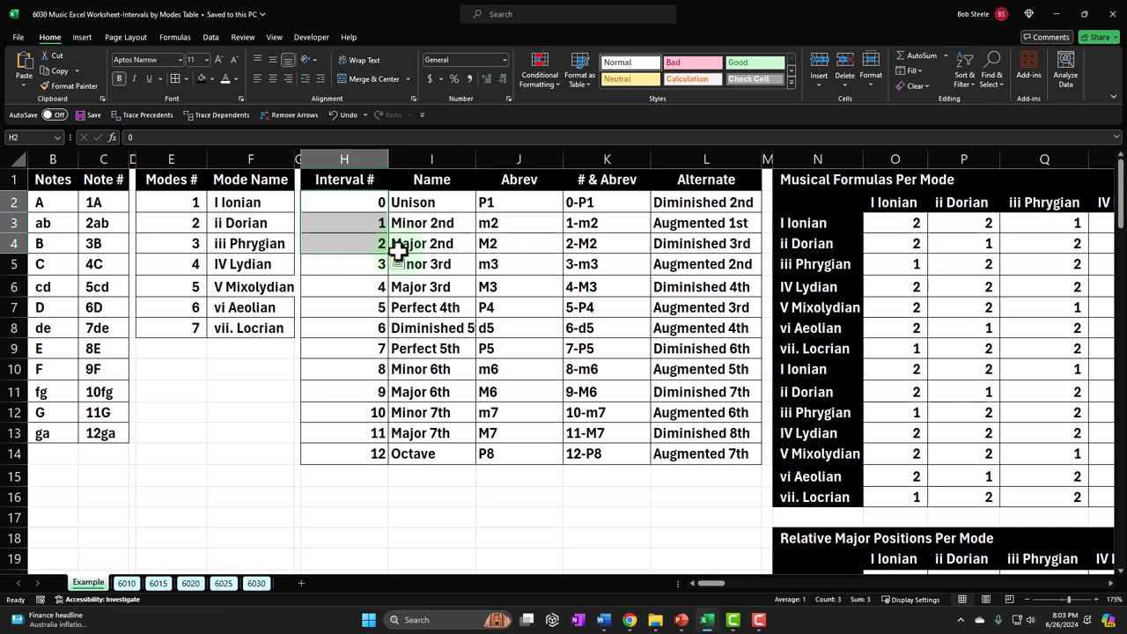
left_click_drag(390, 249, 500, 249)
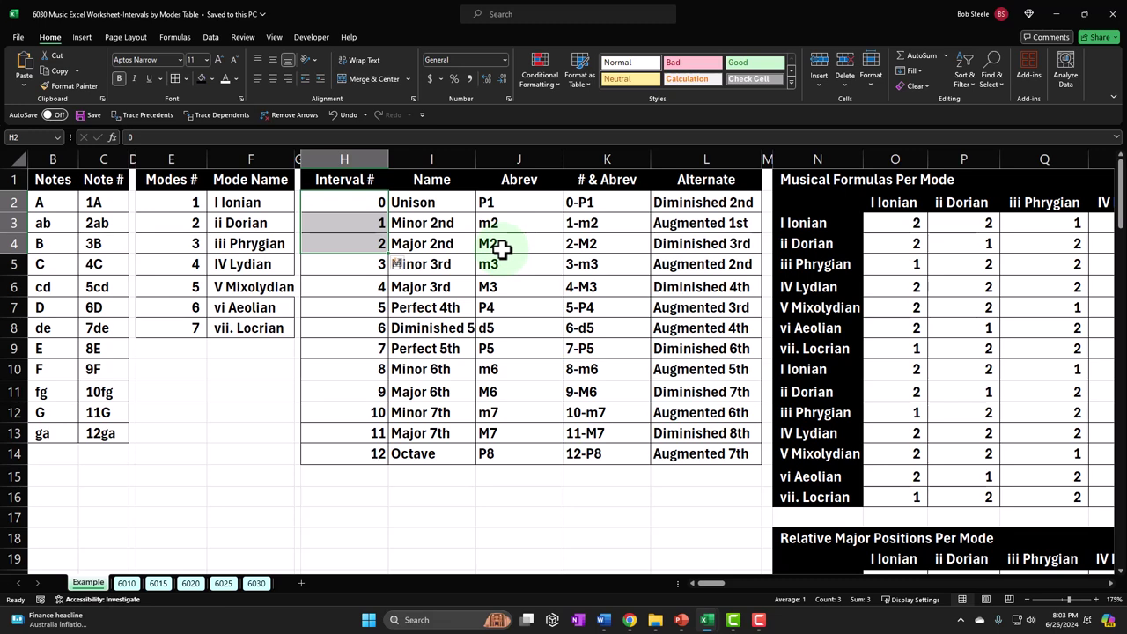
left_click_drag(500, 249, 588, 252)
left_click_drag(360, 202, 366, 266)
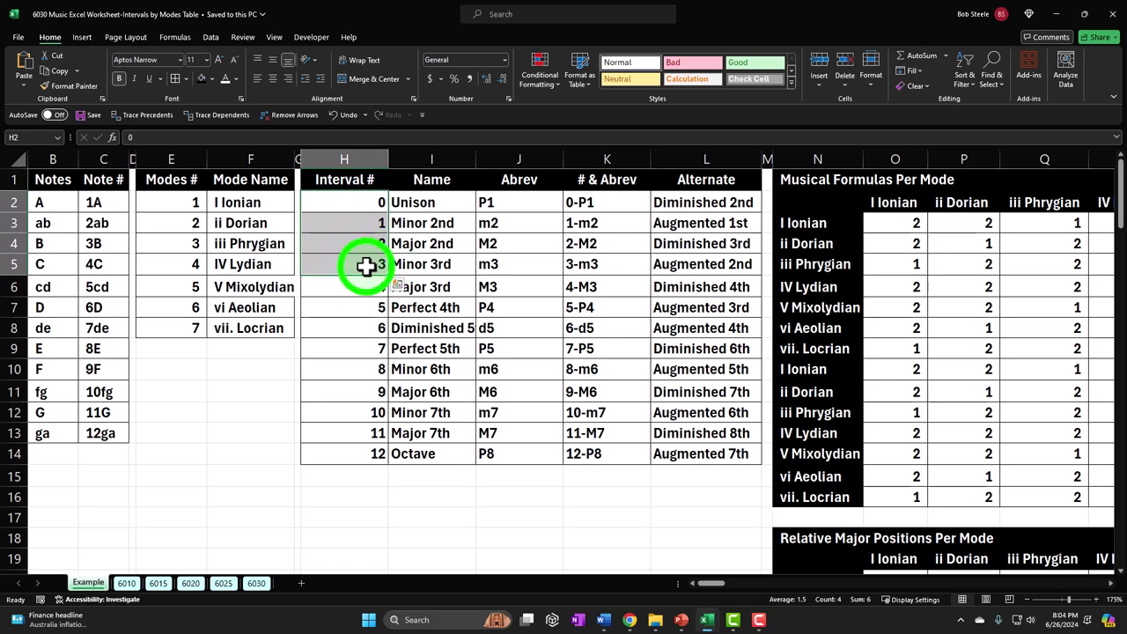
left_click(366, 266)
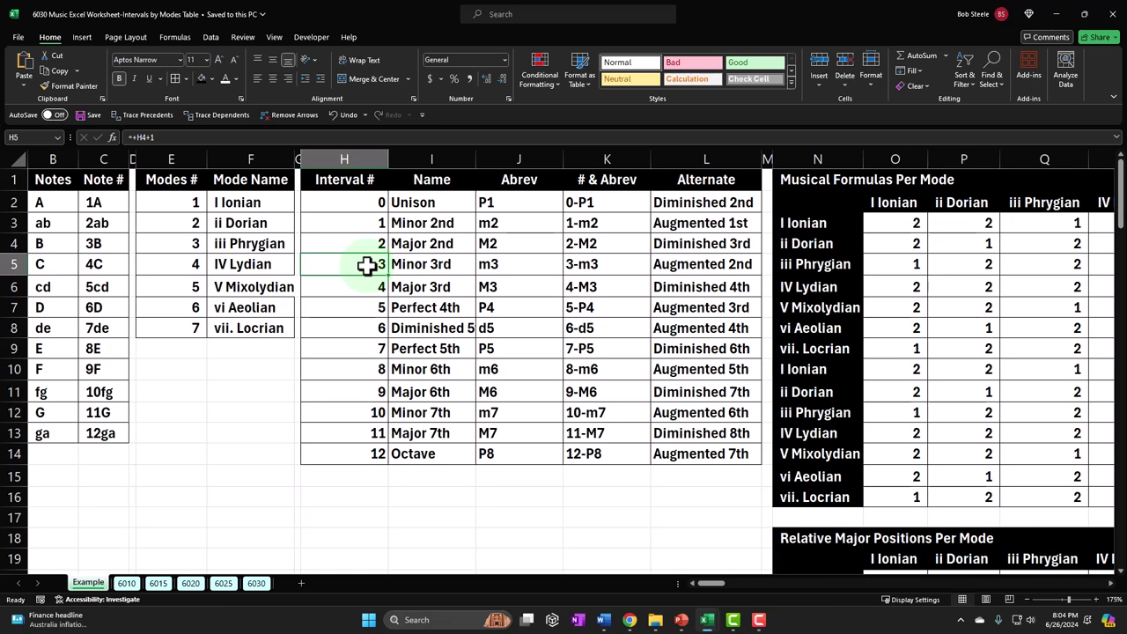
left_click(465, 264)
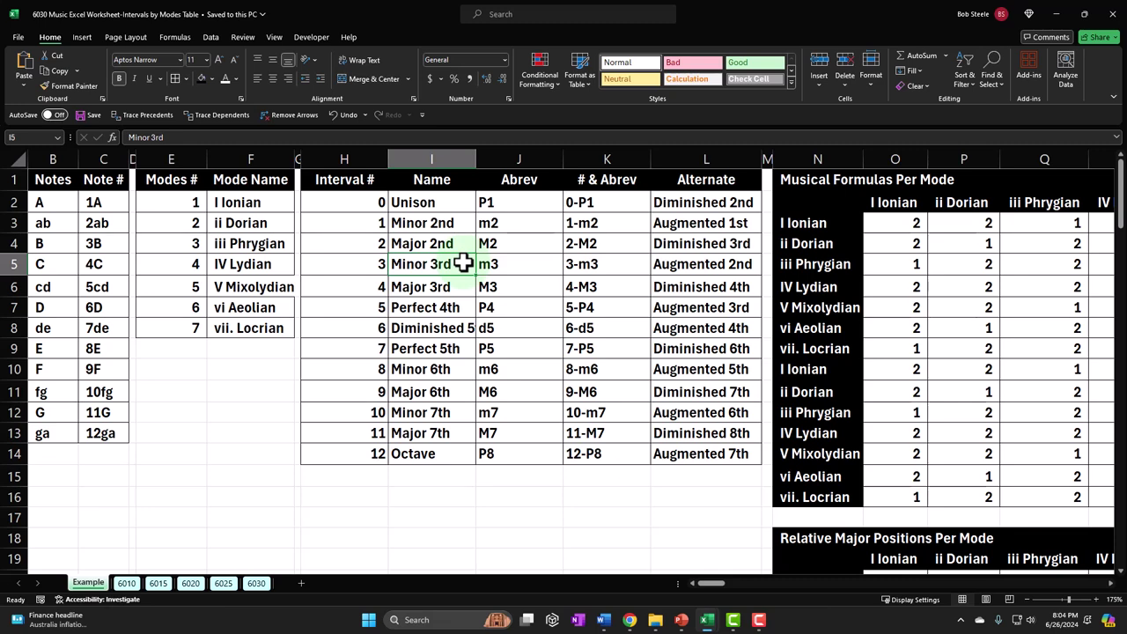
left_click(585, 264)
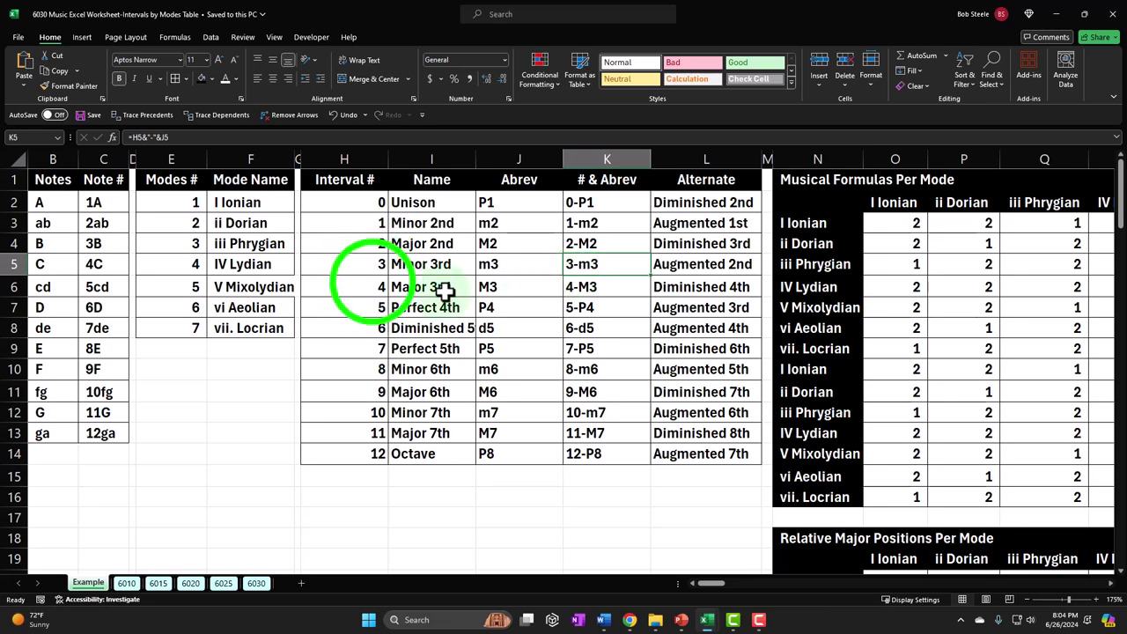
left_click(373, 281)
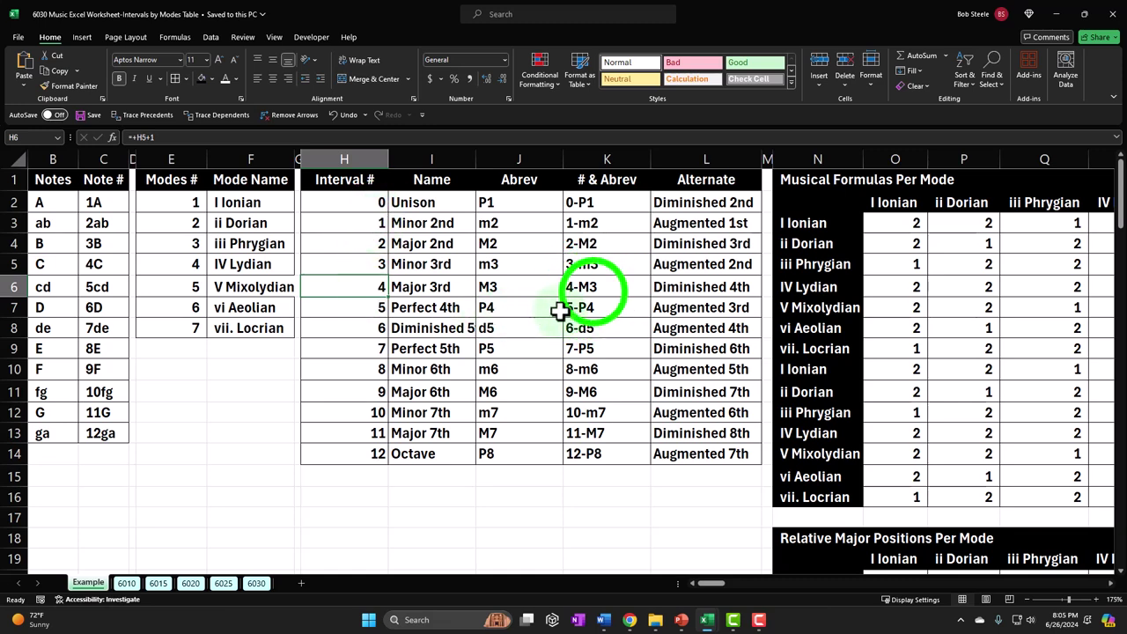
left_click(621, 292)
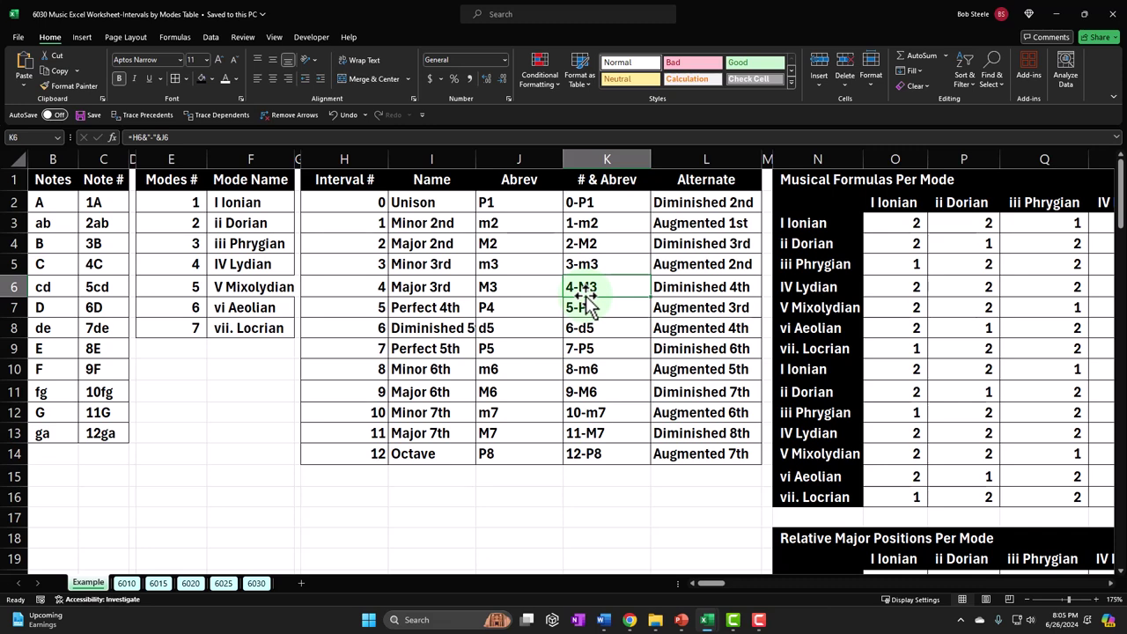
- Examine the Musical Formulas Per Mode table, starting from the first I Ionian value in O3
key("Right")
key("Right")
key("Right")
key("Right")
key("Right")
key("Right")
key("Right")
key("Right")
key("Right")
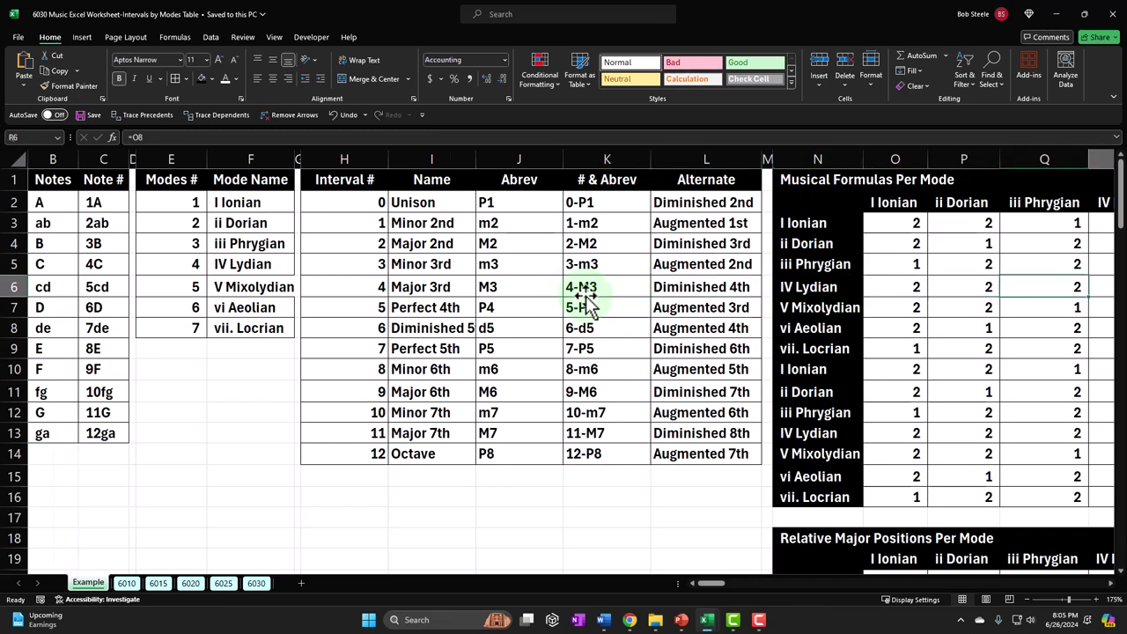
key("Right")
key("Right")
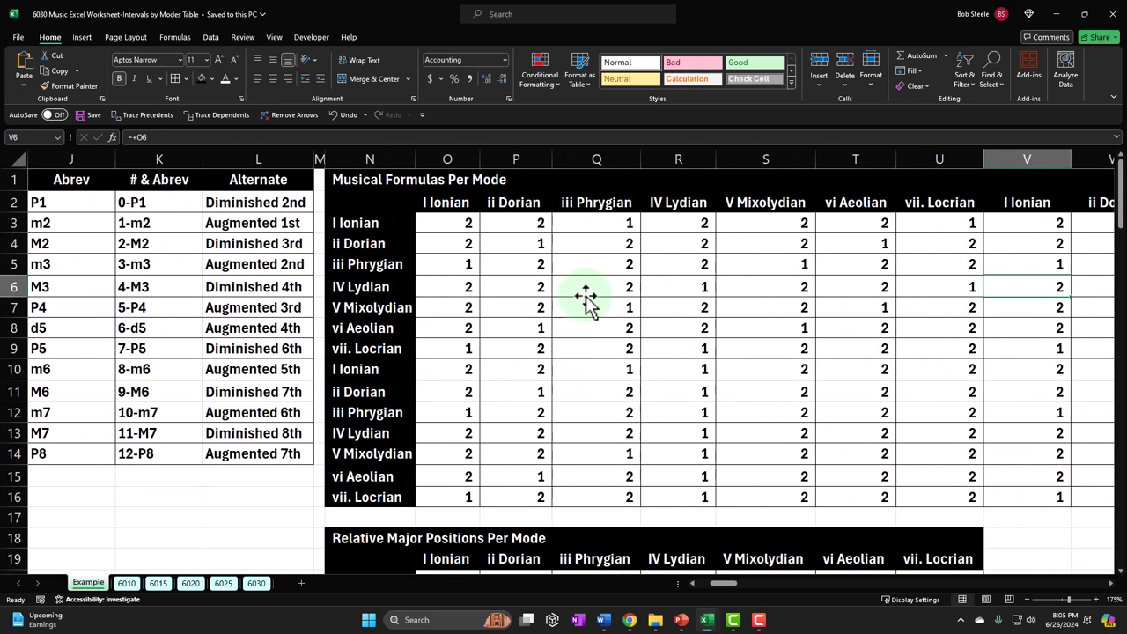
left_click(454, 227)
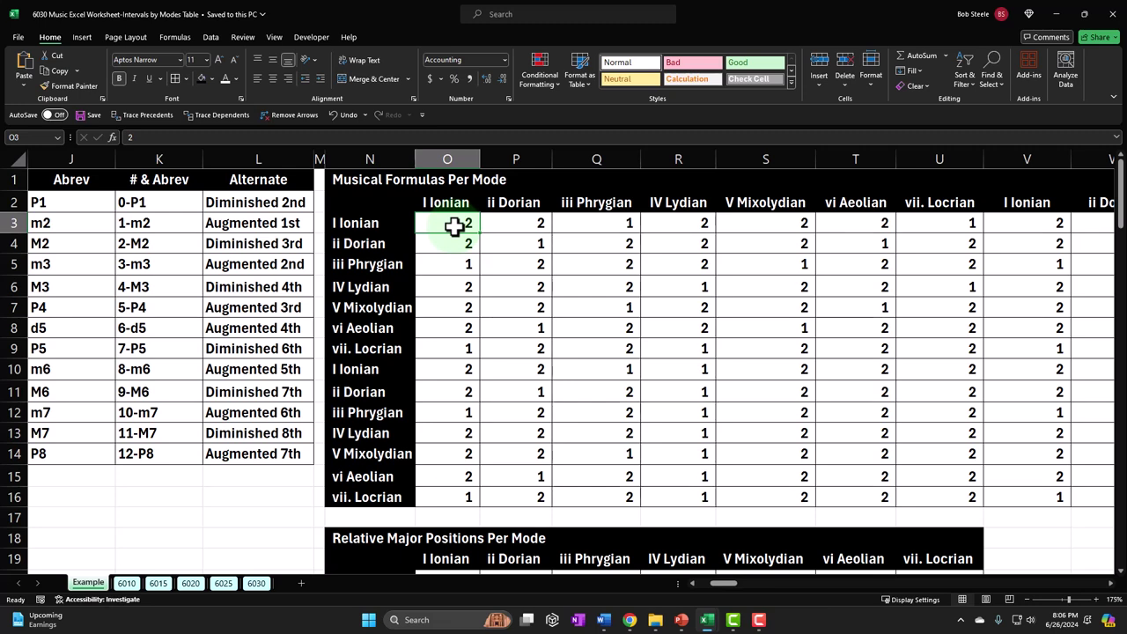
- Follow the I Ionian formula through column O of the Musical Formulas Per Mode table, from ii Dorian to vii. Locrian and back
key("Down")
key("Down")
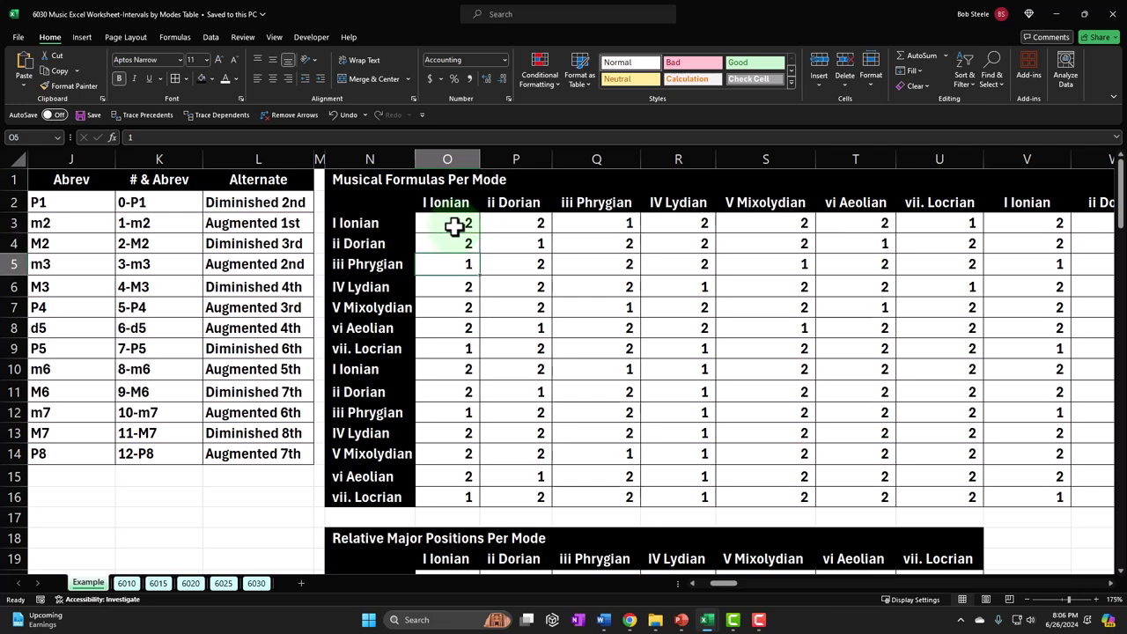
key("Down")
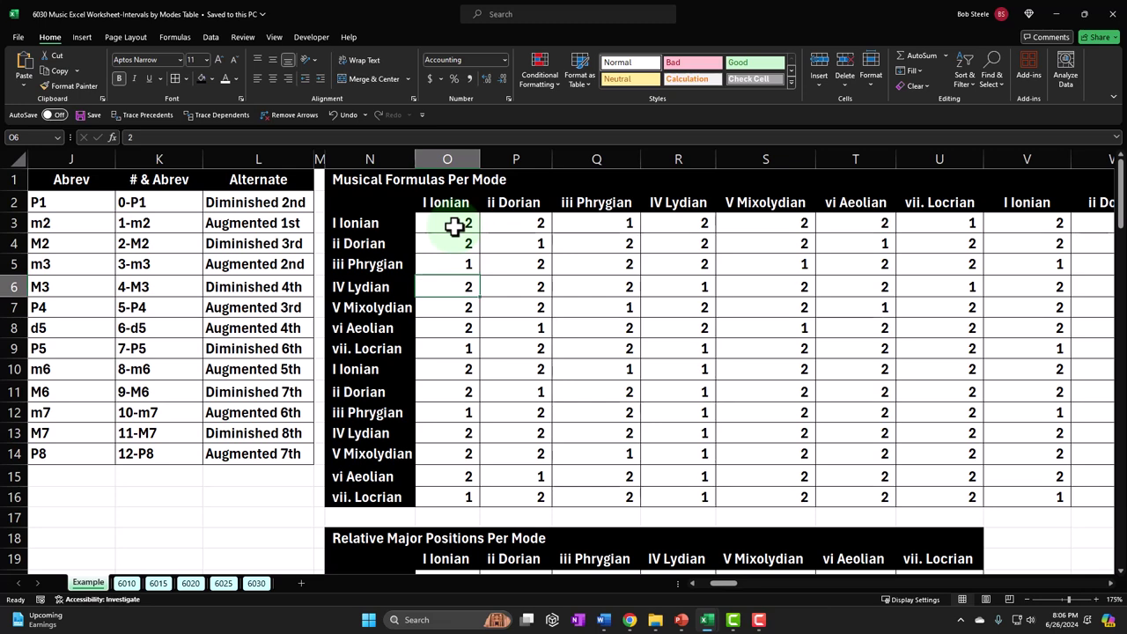
key("Down")
key("Down")
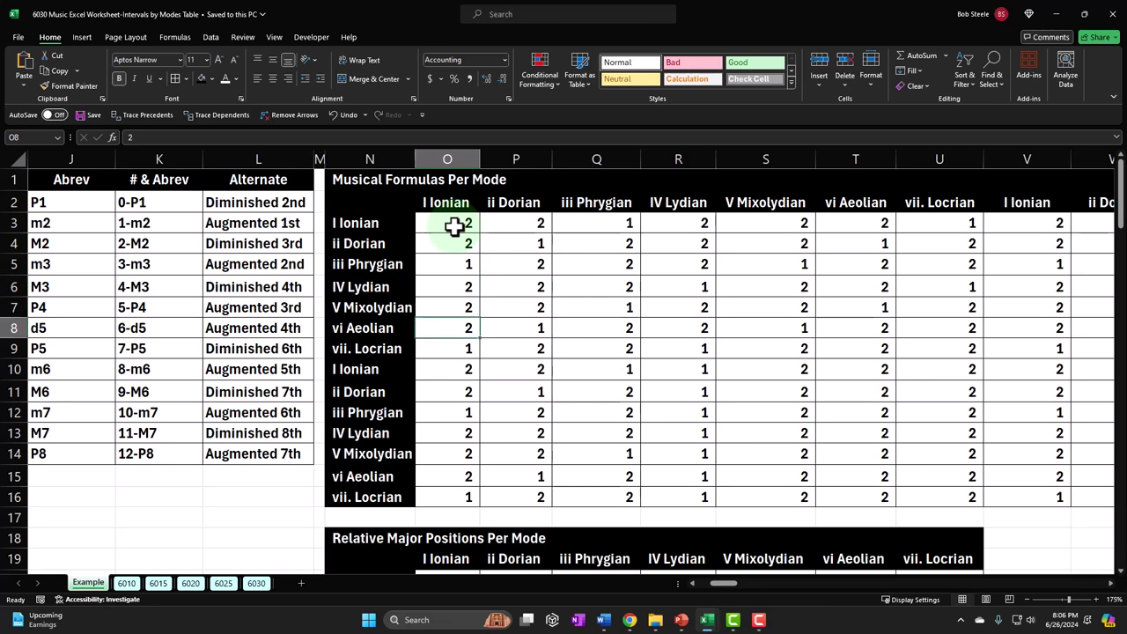
key("Down")
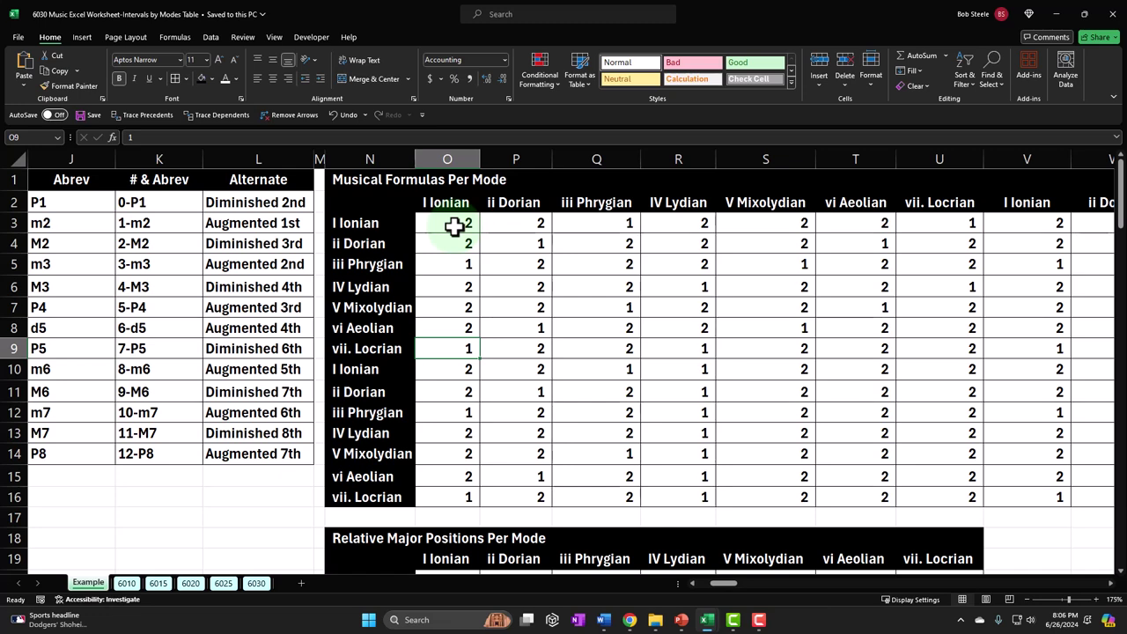
key("Up")
key("Up")
key("Up")
key("Up")
key("Up")
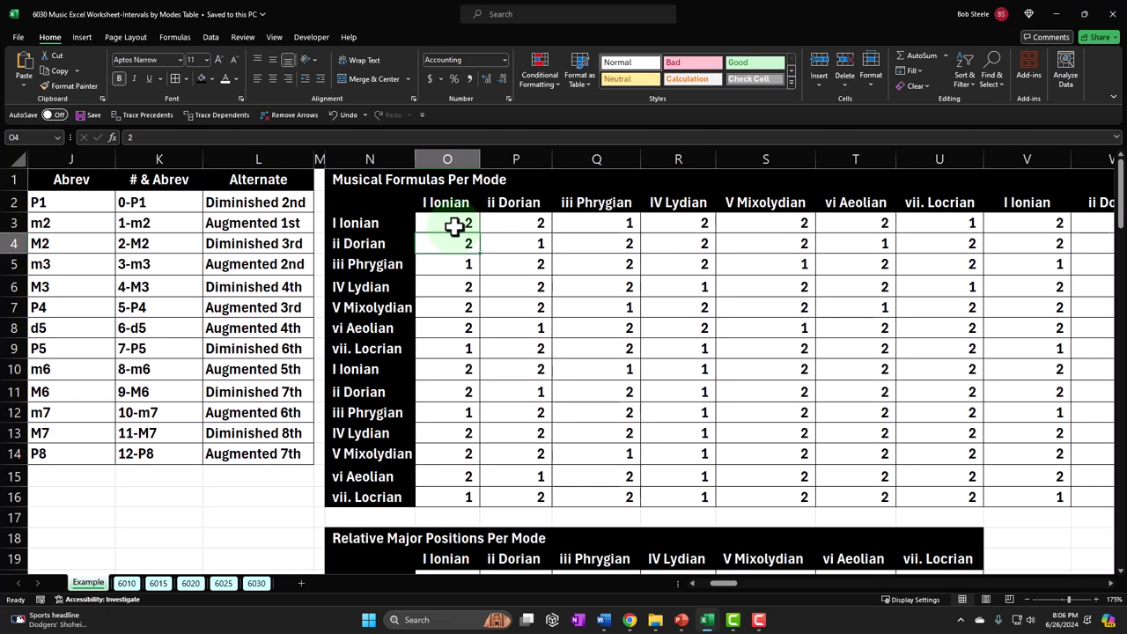
key("Down")
key("Down")
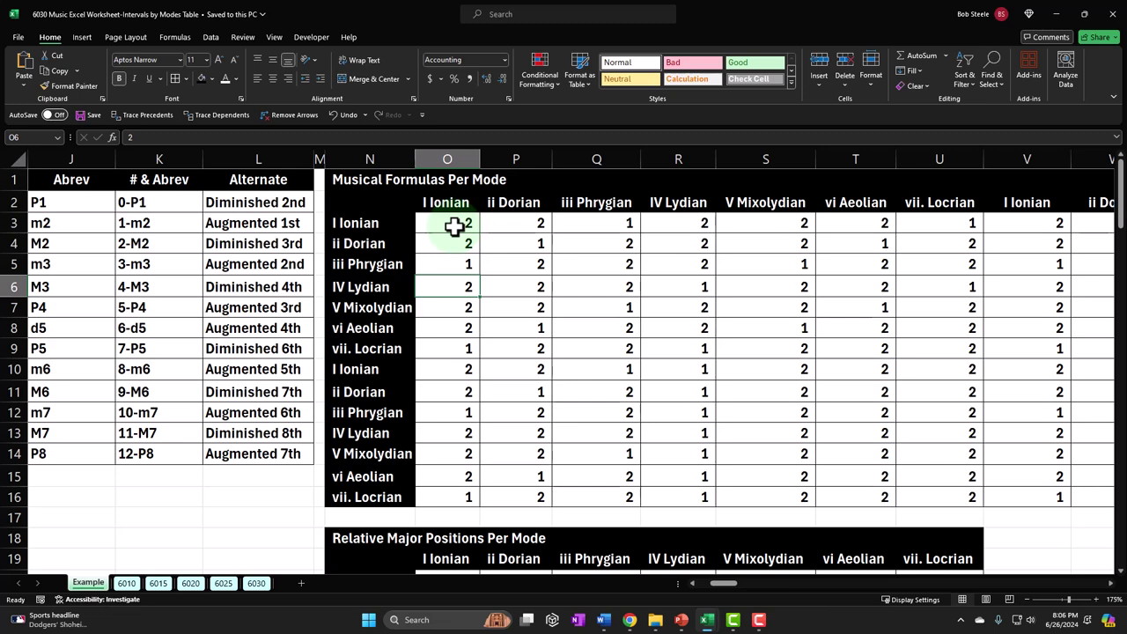
- Review the mode headings across the Musical Formulas Per Mode table, from I Ionian to vii. Locrian
left_click(454, 201)
key("Right")
key("Right")
key("Right")
key("Right")
key("Right")
key("Right")
key("Right")
key("Right")
key("Left")
key("Left")
key("Left")
key("Left")
key("Left")
key("Left")
key("Right")
key("Right")
key("Right")
key("Right")
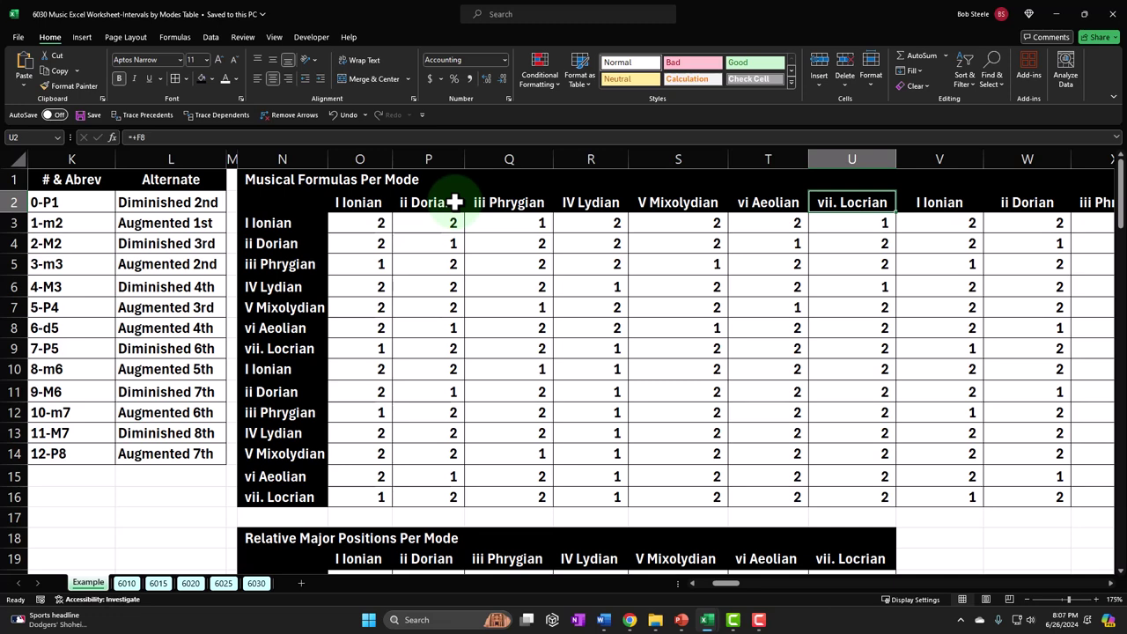
left_click(363, 257)
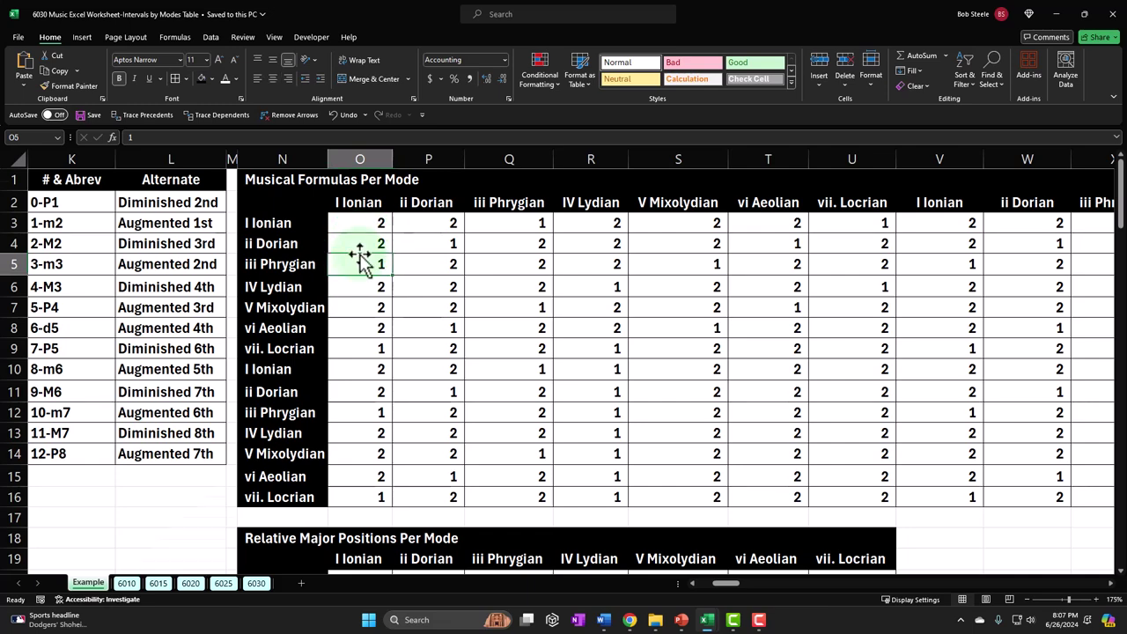
- Examine the position numbers 1 to 7 labelling the rows of the Relative Major Positions Per Mode table
scroll(361, 257, "down", 5)
left_click(363, 274)
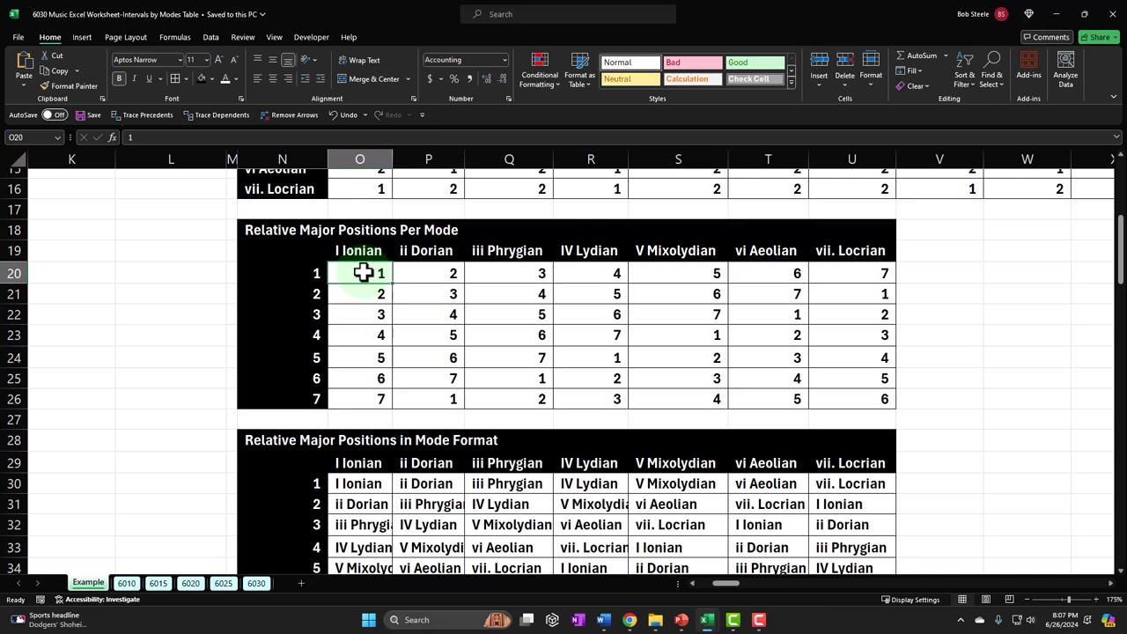
key("Left")
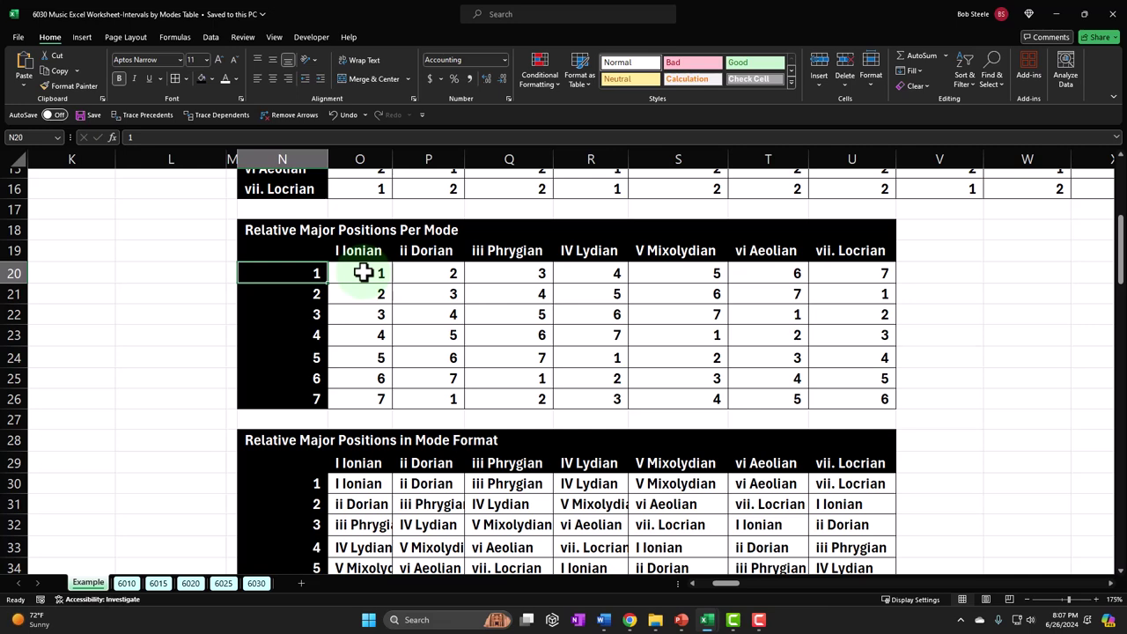
left_click_drag(314, 275, 291, 395)
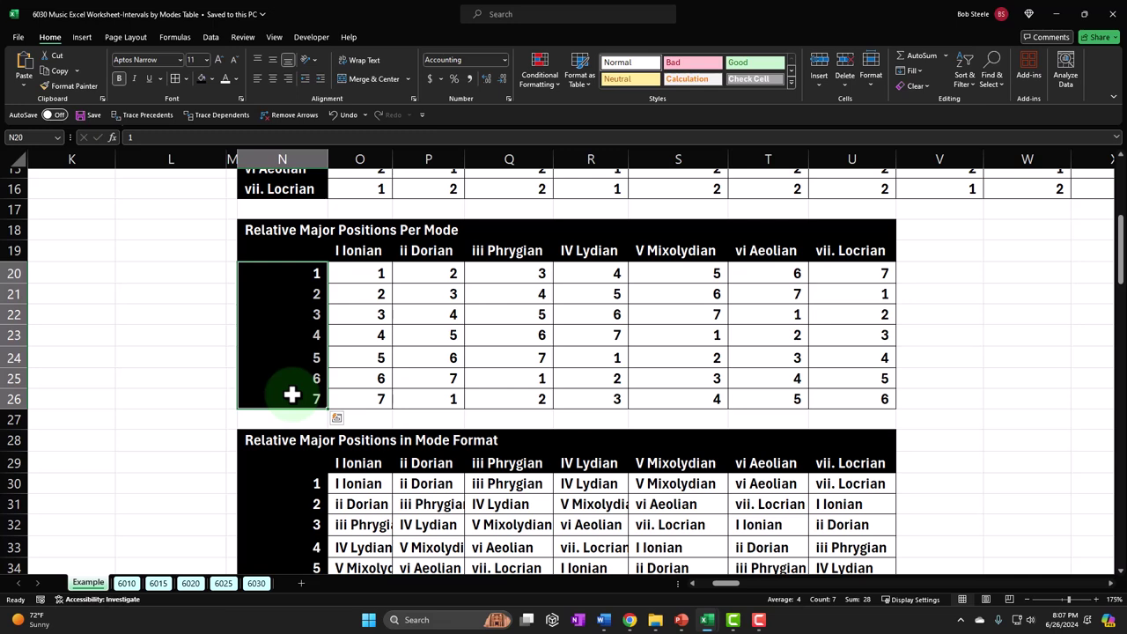
left_click(294, 277)
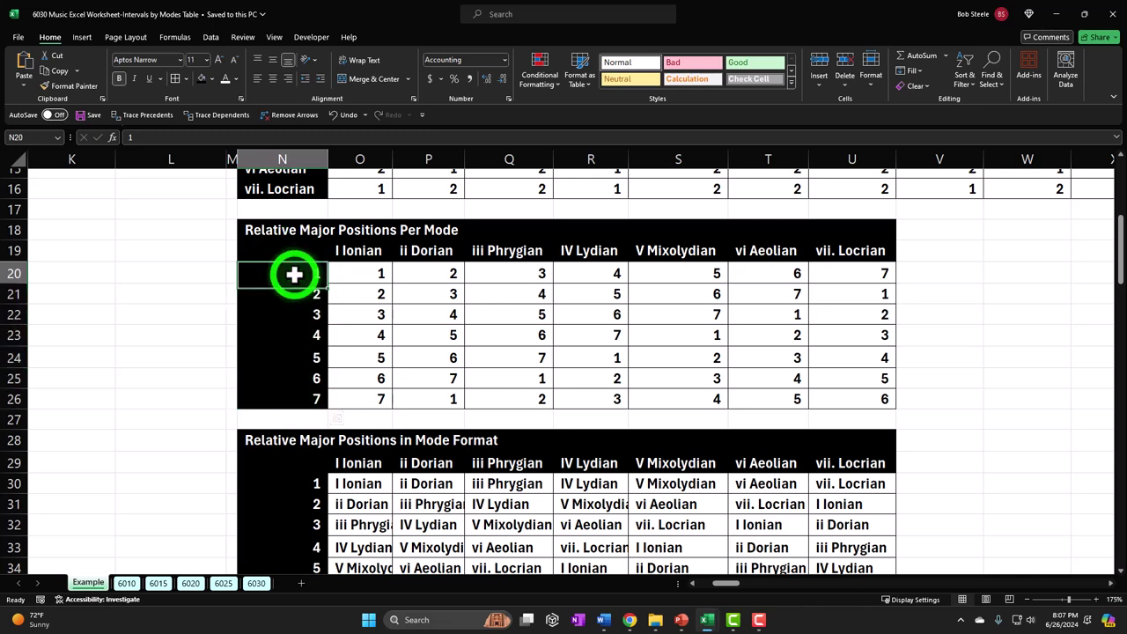
key("Down")
key("Down")
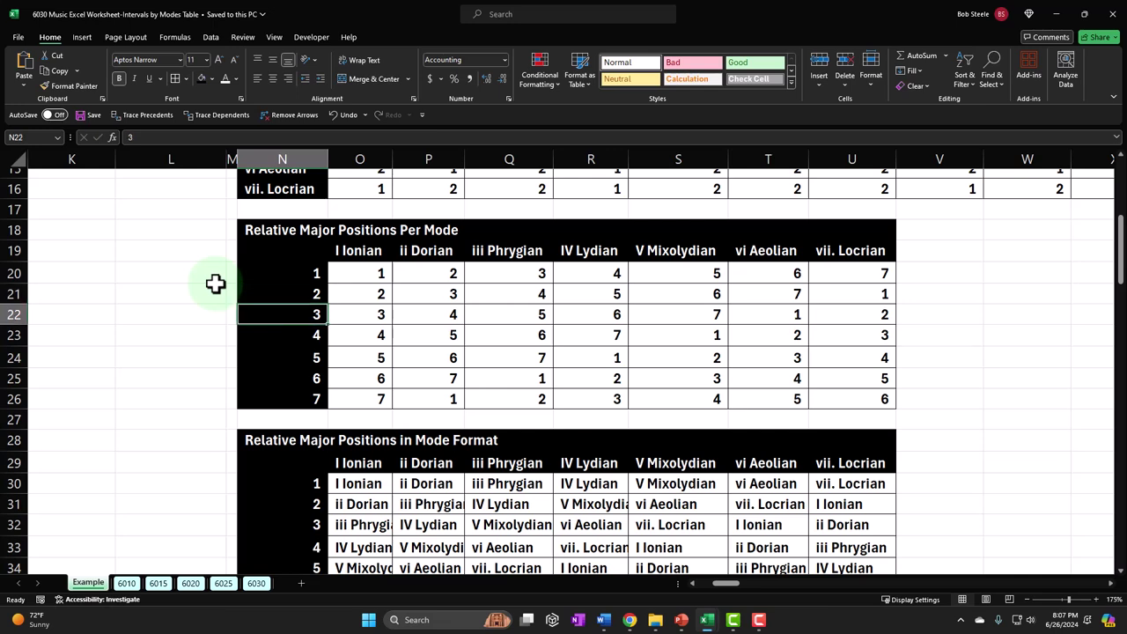
key("Up")
key("Up")
key("Down")
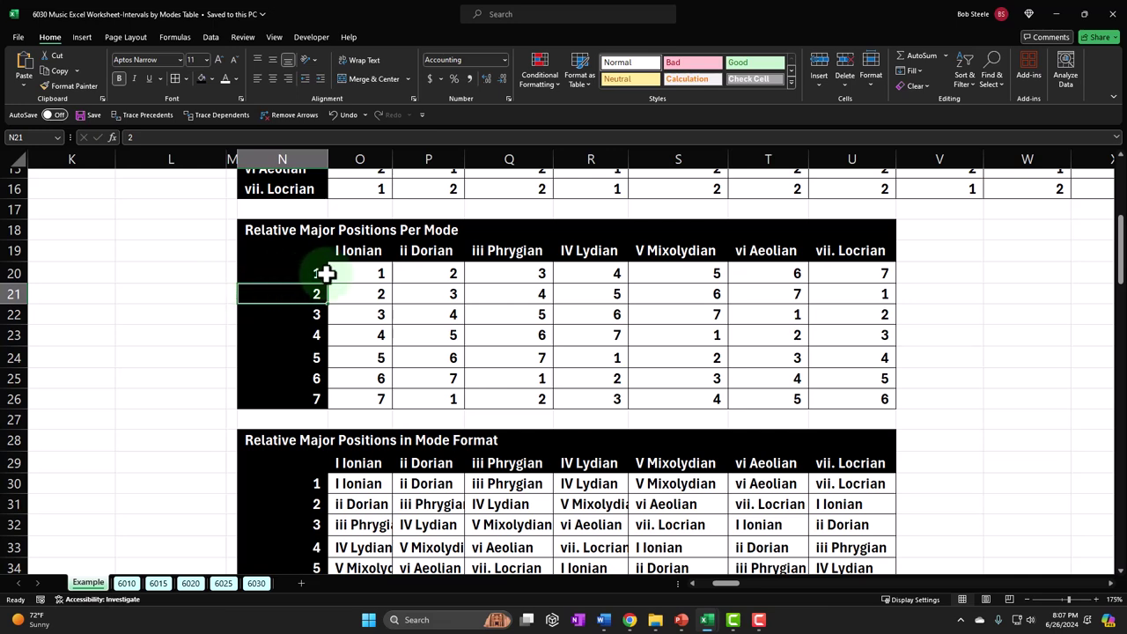
- Compare the I Ionian and ii Dorian relative major positions, and highlight the full set of positions in O20:U26
left_click_drag(352, 276, 357, 396)
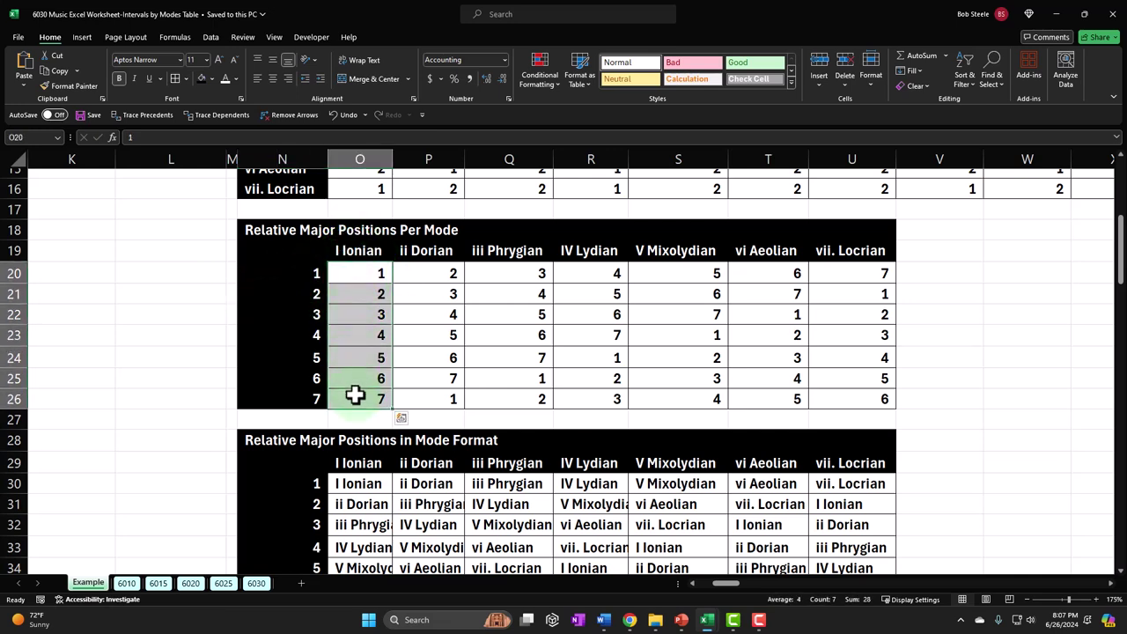
left_click(416, 276)
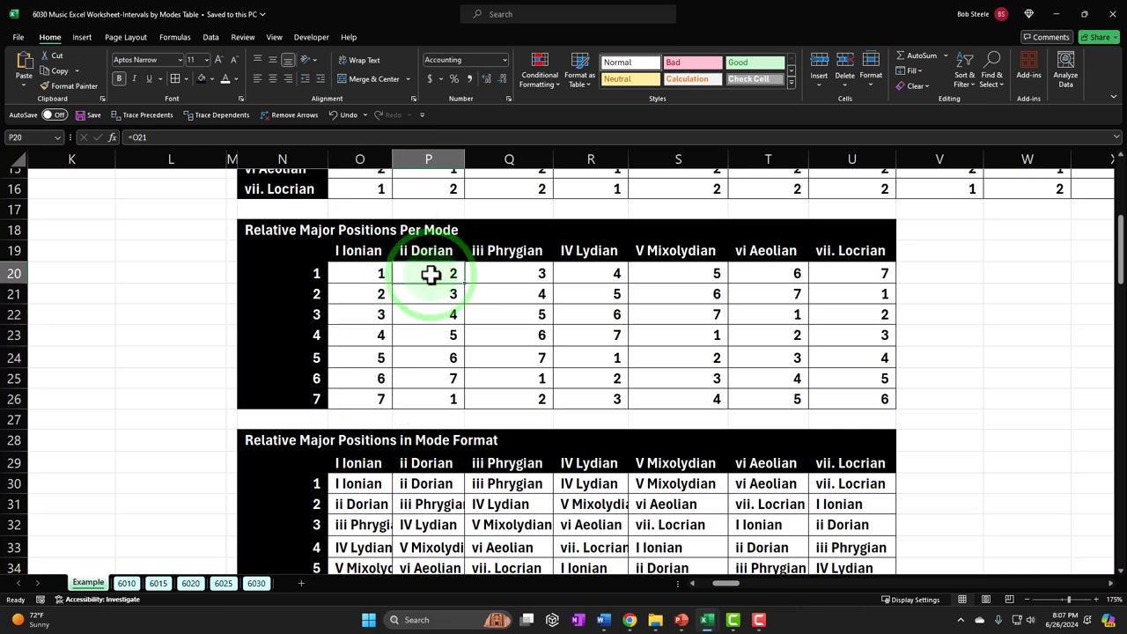
left_click(304, 273)
left_click(423, 266)
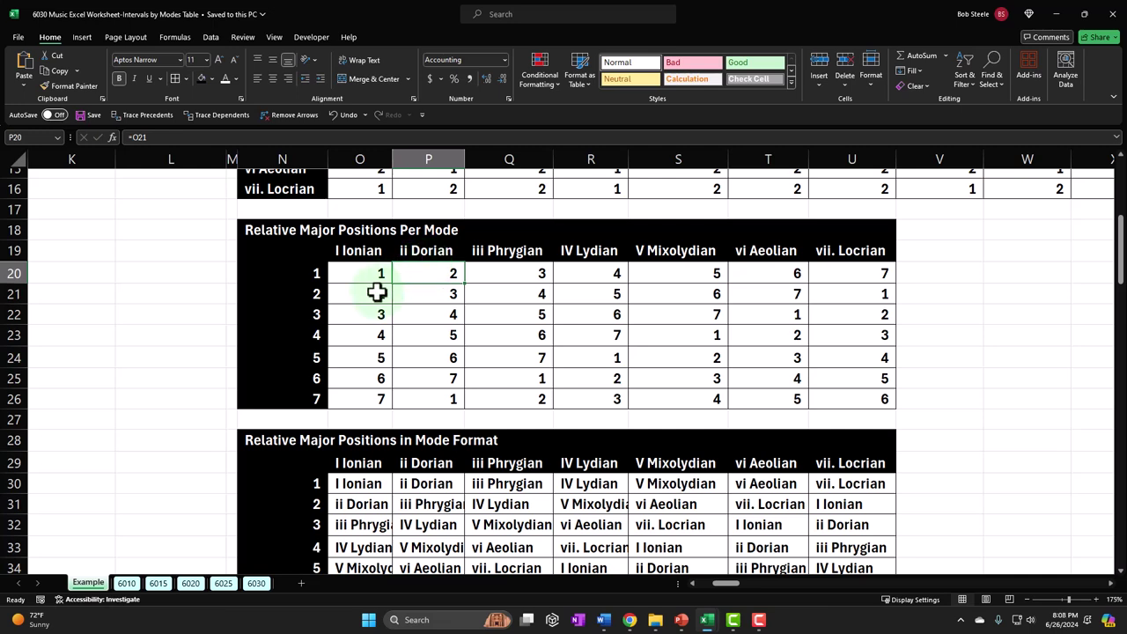
left_click_drag(369, 276, 840, 390)
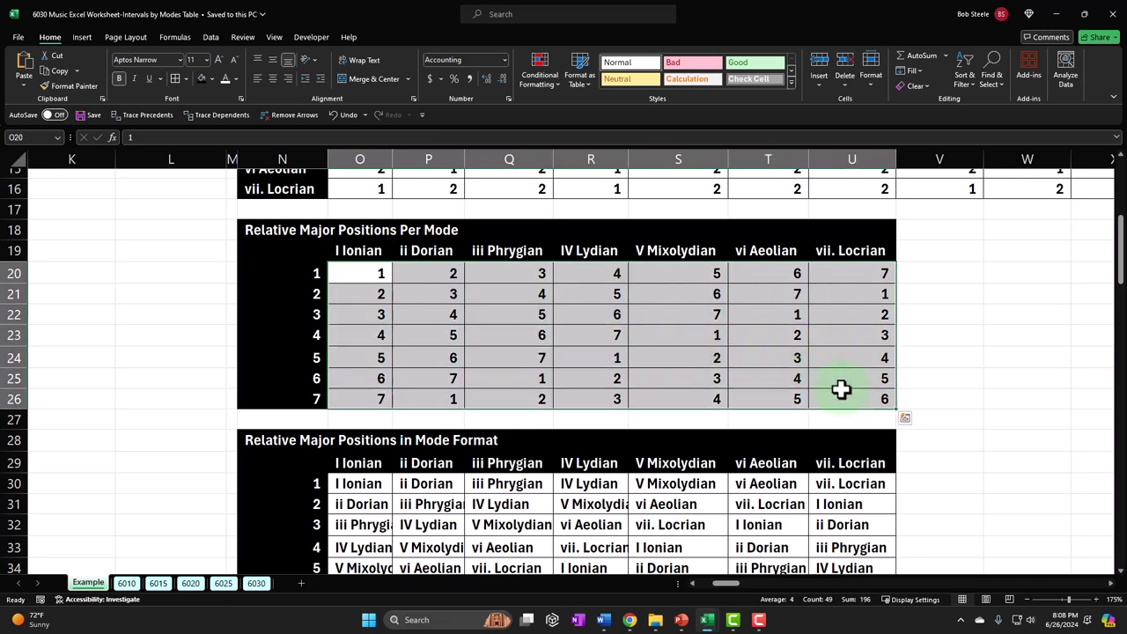
- Highlight the mode names in O30:U36 of the Relative Major Positions in Mode Format table for review
scroll(622, 360, "down", 2)
left_click_drag(360, 360, 832, 479)
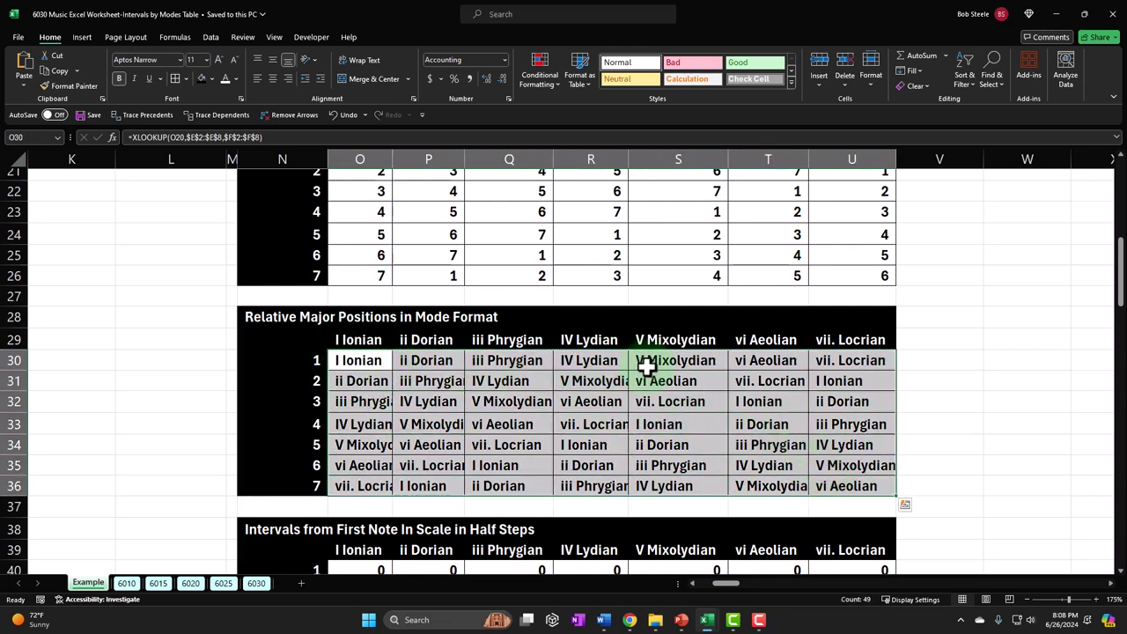
scroll(647, 368, "down", 1)
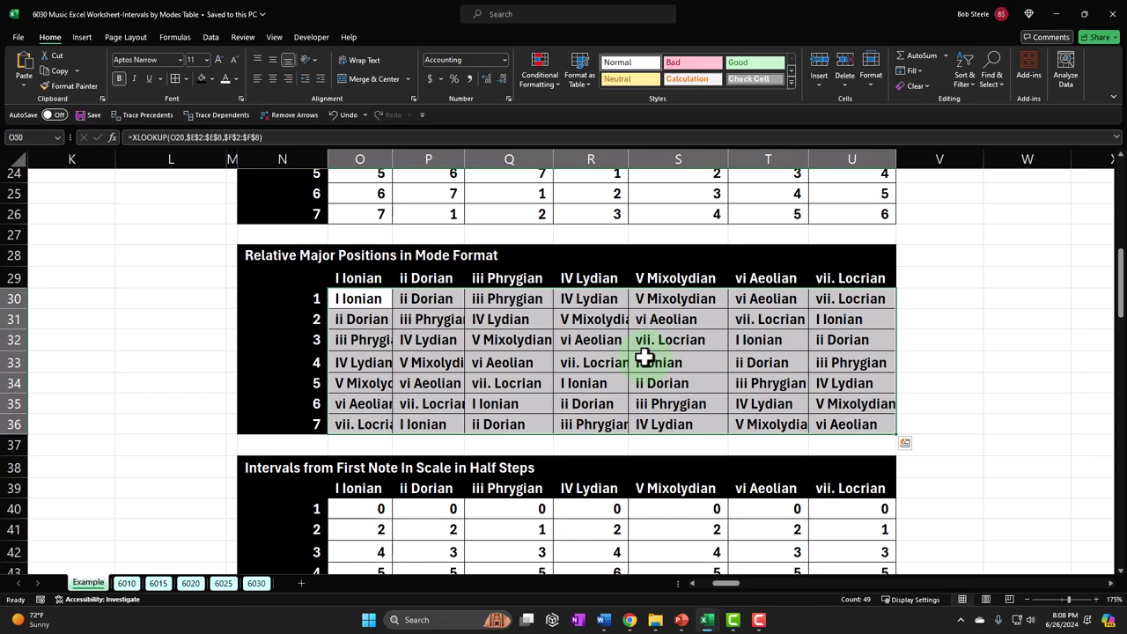
- Review the Intervals from First Note In Scale in Half Steps table and highlight the matching labelled intervals in O50:U56
scroll(644, 356, "down", 3)
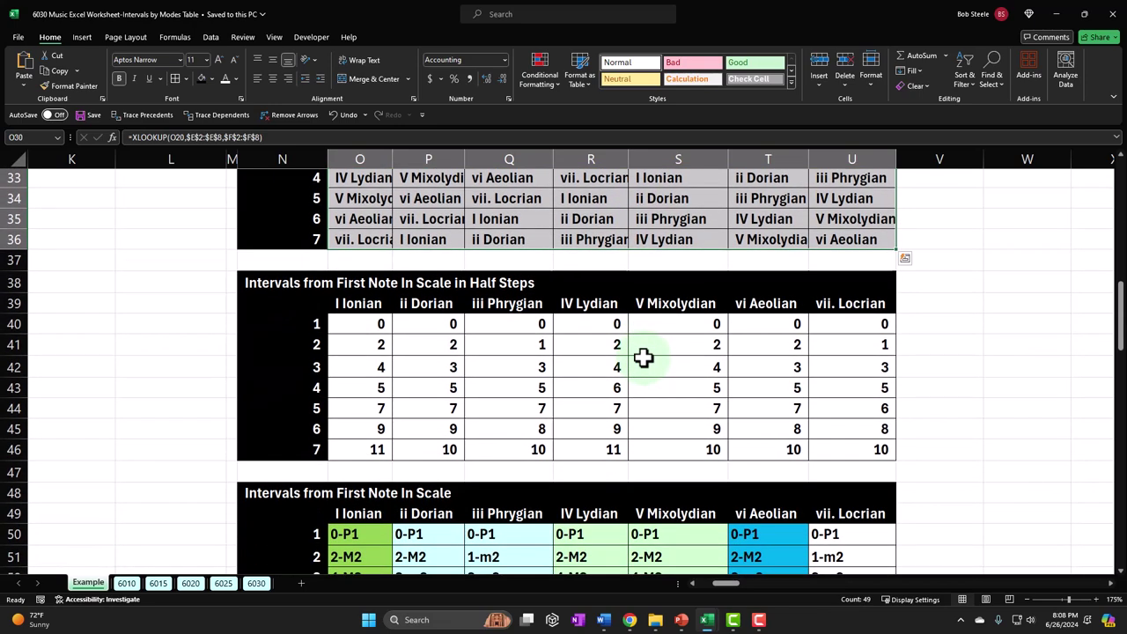
scroll(644, 357, "down", 1)
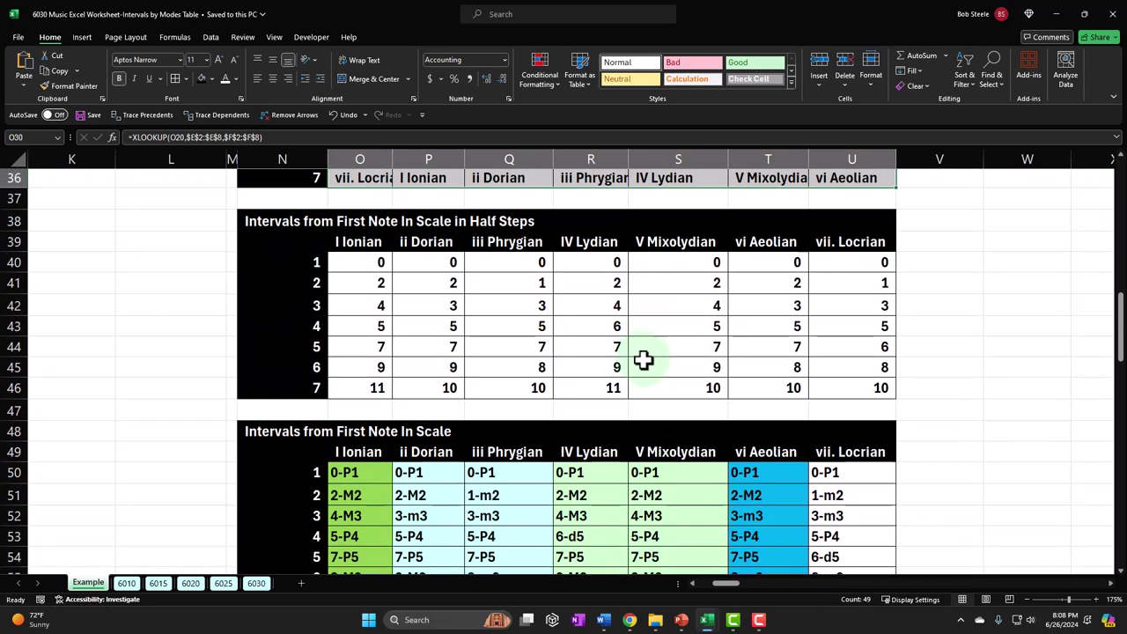
left_click(364, 266)
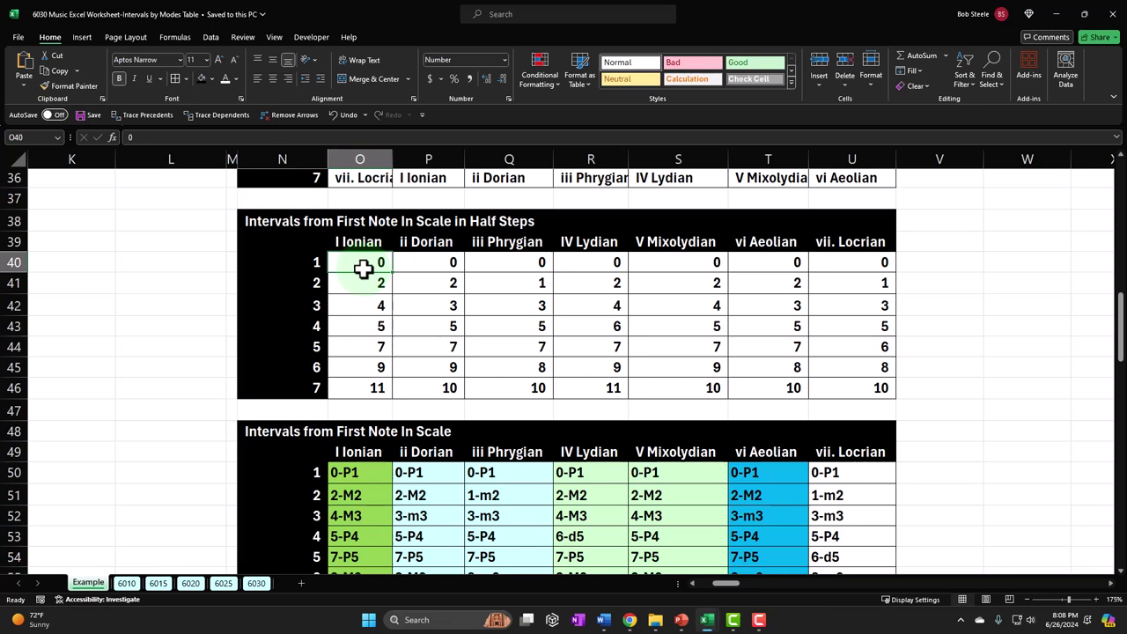
scroll(359, 312, "down", 2)
left_click_drag(359, 348, 835, 473)
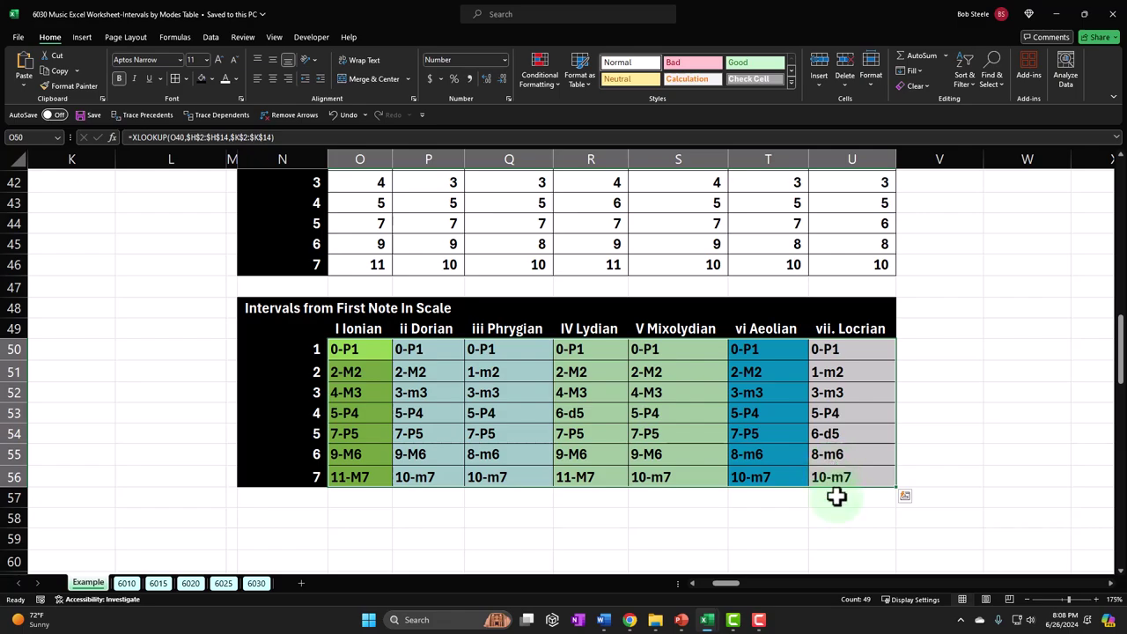
- Revisit the interval table's numbers, names, abbreviations and combined labels at the start of the sheet
scroll(660, 458, "up", 14)
left_click(211, 225)
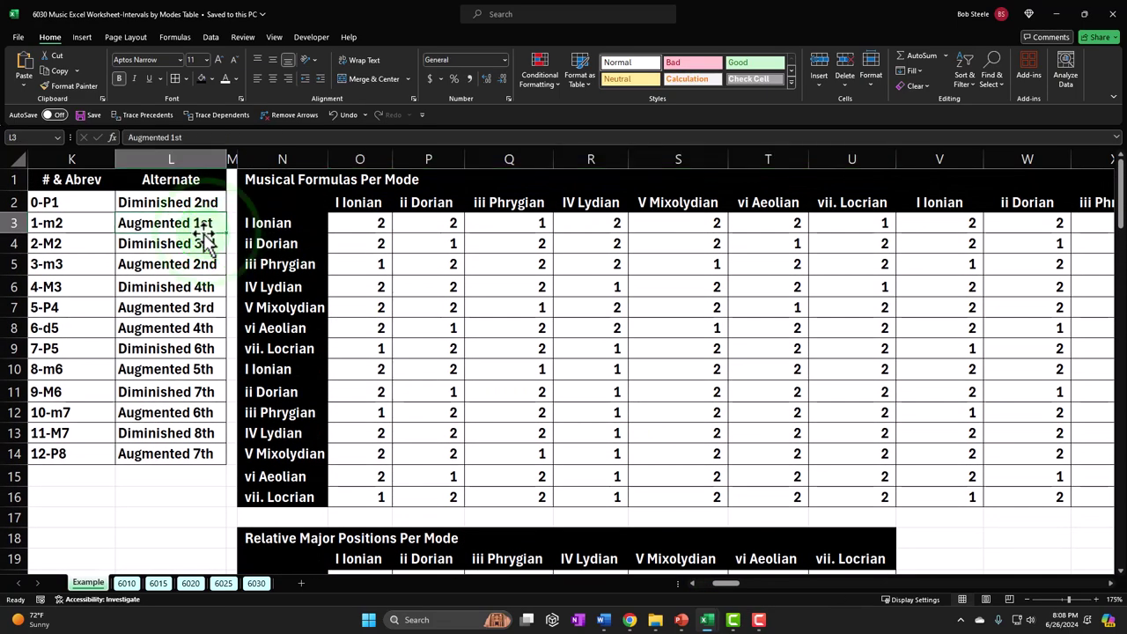
key("Left")
key("Left")
key("Left")
key("Left")
key("Left")
left_click(352, 202)
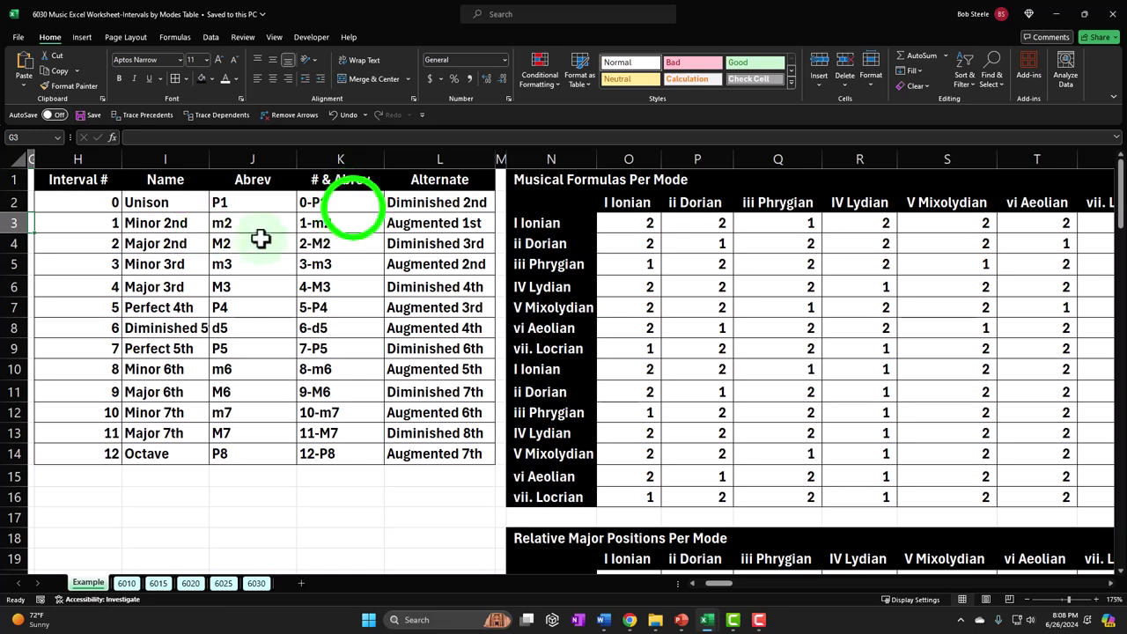
- Return to the Intervals from First Note In Scale table and review its mode headings from ii Dorian to vii. Locrian
left_click(650, 280)
scroll(651, 279, "down", 8)
scroll(651, 280, "down", 6)
left_click(710, 326)
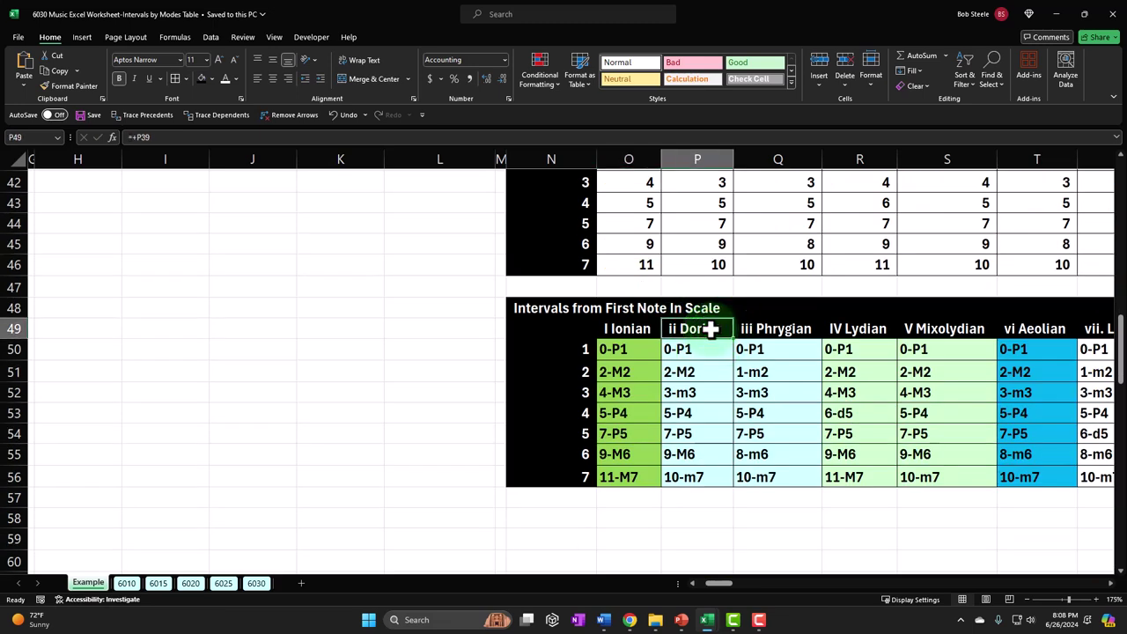
key("Right")
key("Right")
key("Right")
key("Right")
key("Right")
key("Right")
key("Right")
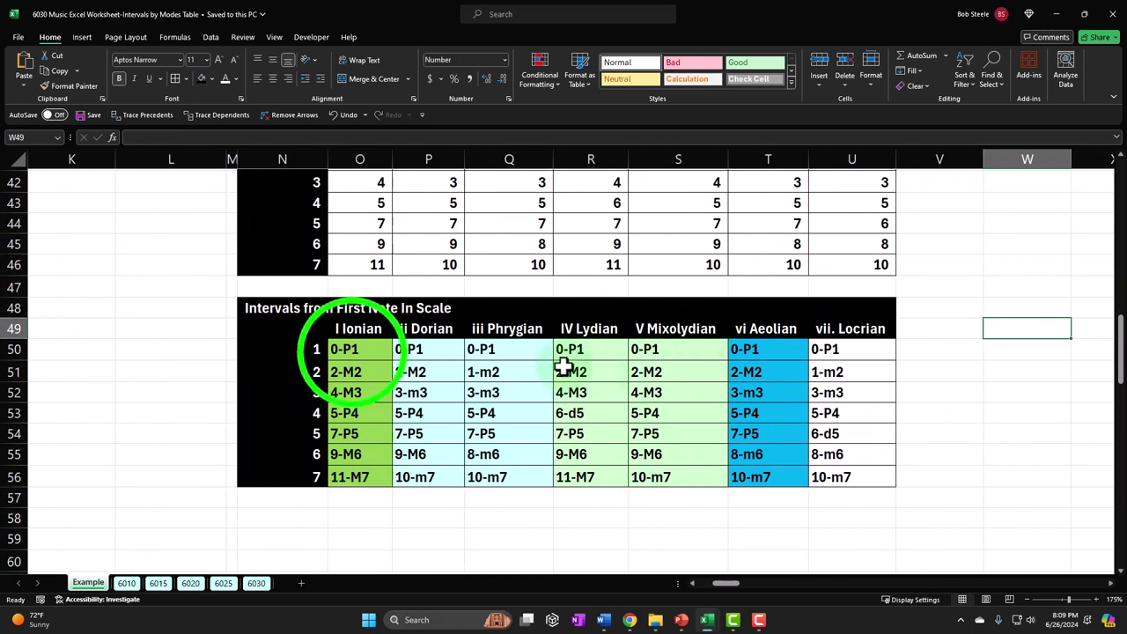
- Examine the scale position numbers 1 to 7 in column N against the I Ionian intervals in the Intervals from First Note In Scale table
left_click(351, 351)
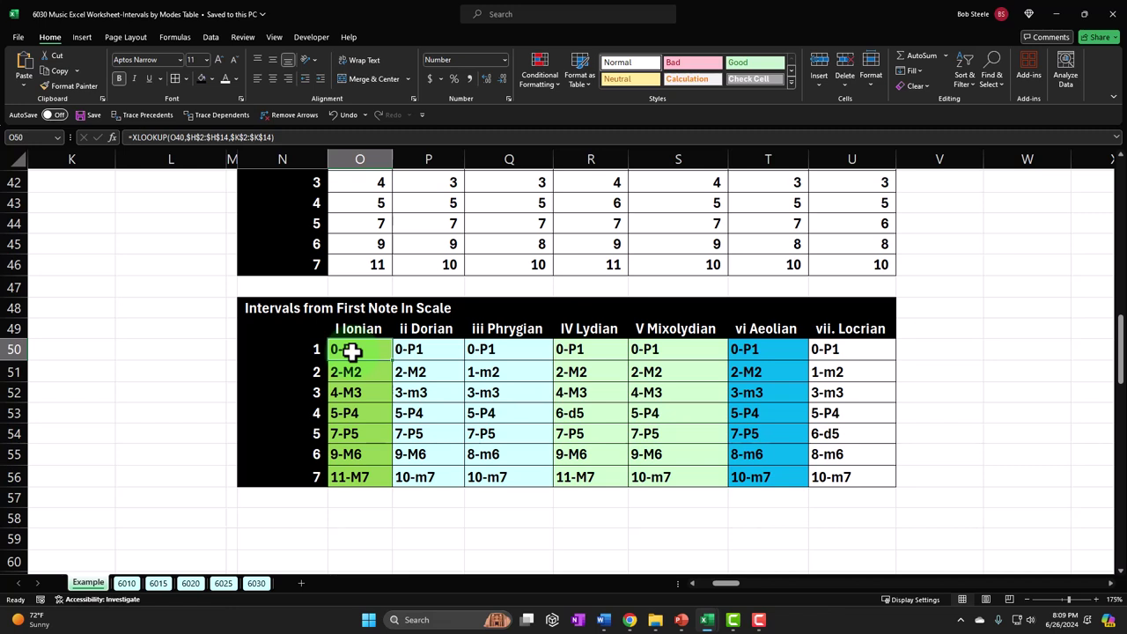
left_click(310, 350)
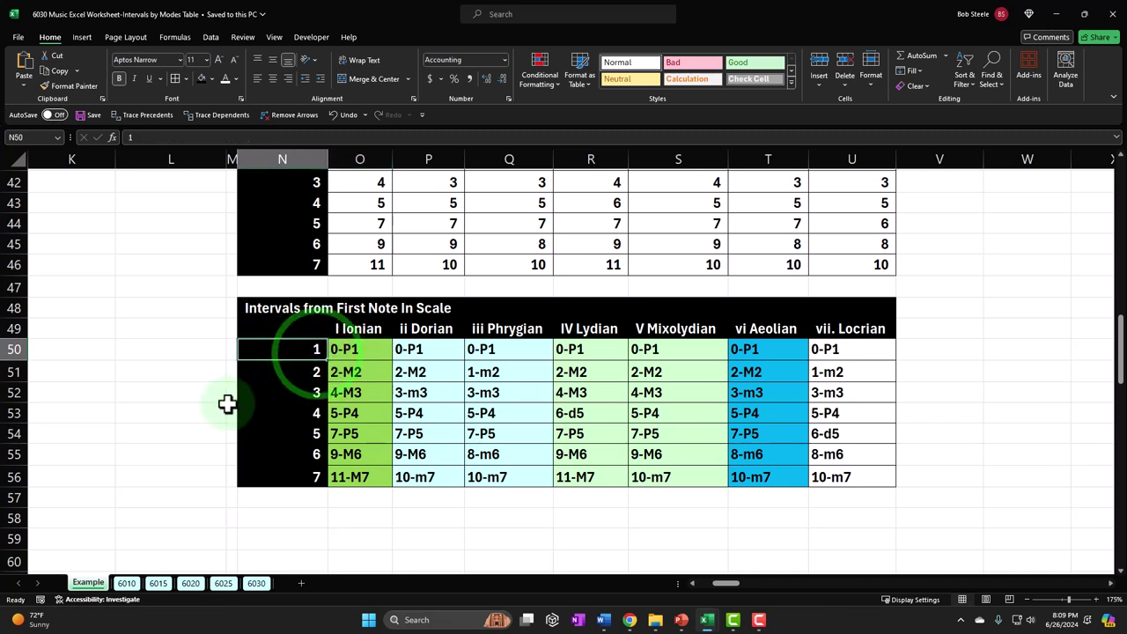
key("Down")
key("Down")
key("Down")
key("Down")
key("Down")
key("Down")
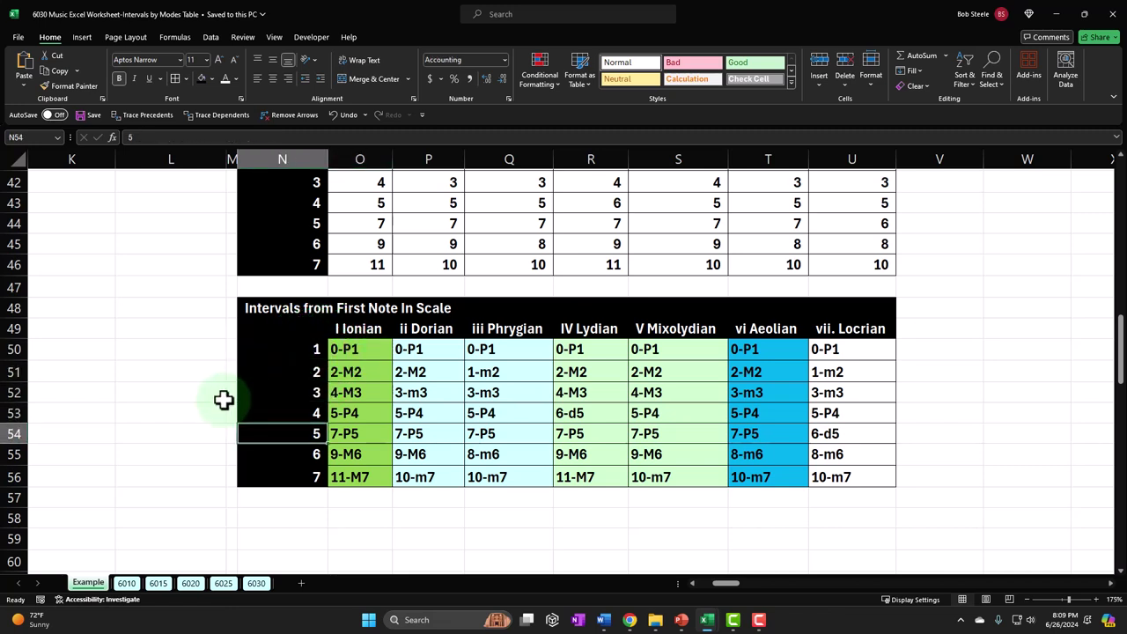
key("Up")
key("Up")
key("Up")
key("Up")
key("Up")
key("Up")
key("Up")
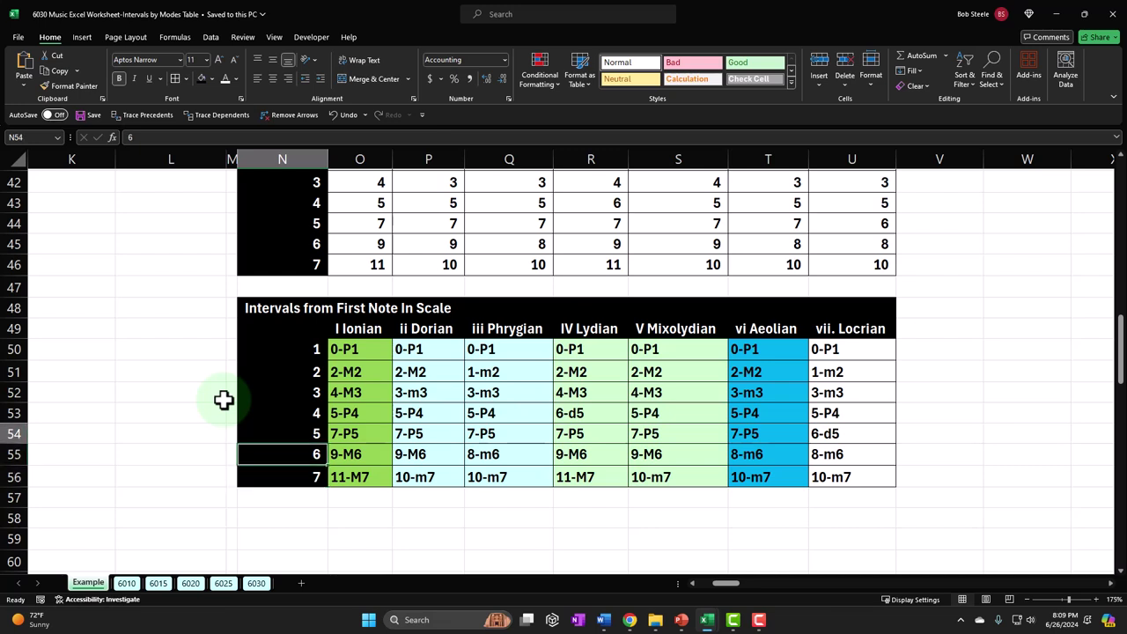
- Follow the mode headings across row 49 to vii. Locrian, and return to scale position 1 in N50
key("Right")
key("Right")
key("Right")
key("Right")
key("Right")
key("Right")
key("Right")
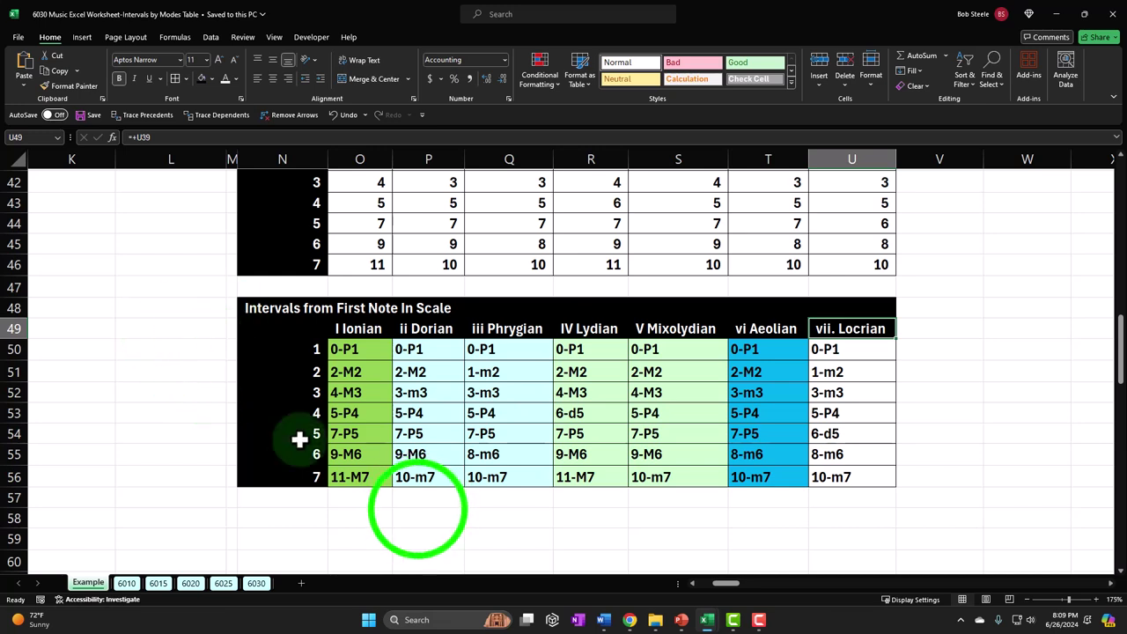
left_click(417, 510)
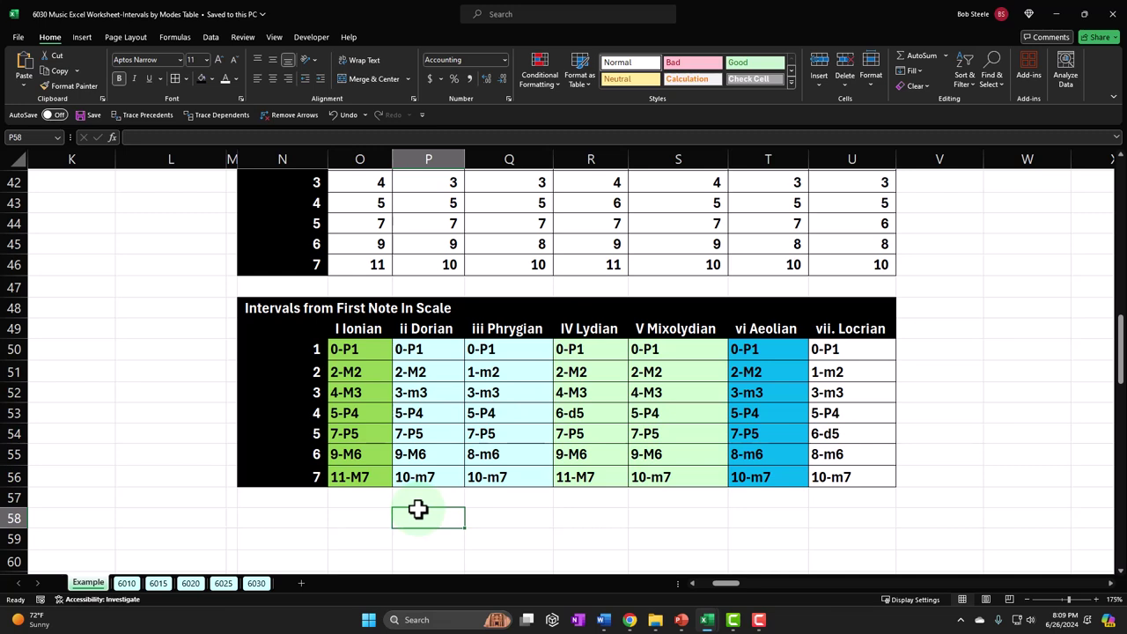
left_click(307, 351)
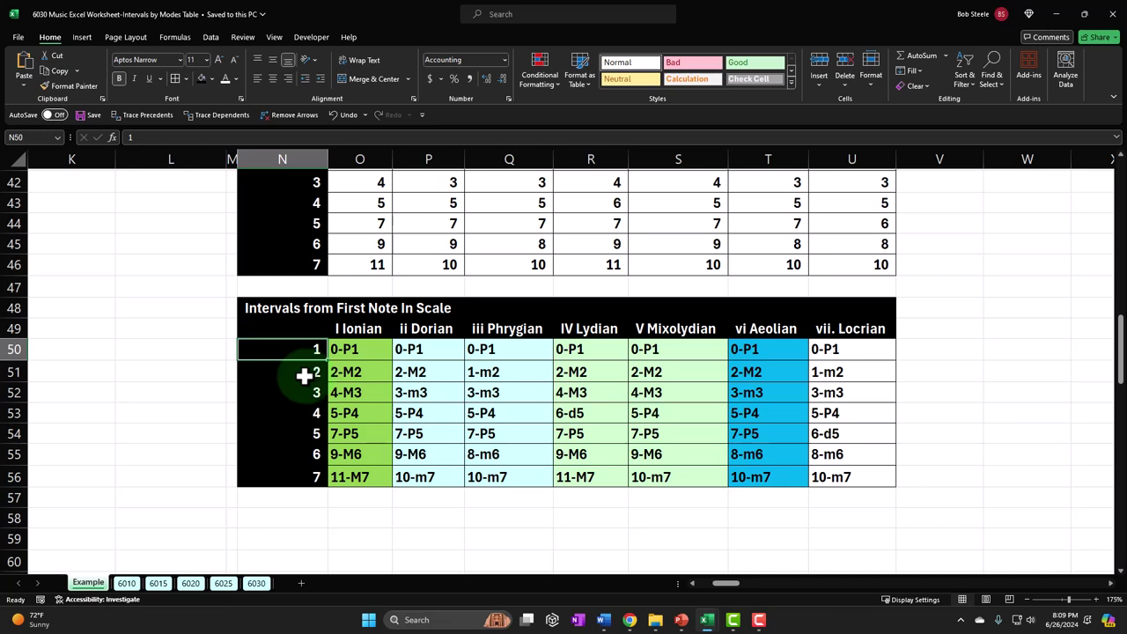
- Follow the scale position numbers from 1 to 7 down column N of the Intervals from First Note In Scale table
key("Down")
key("Down")
key("Down")
key("Down")
key("Down")
key("Down")
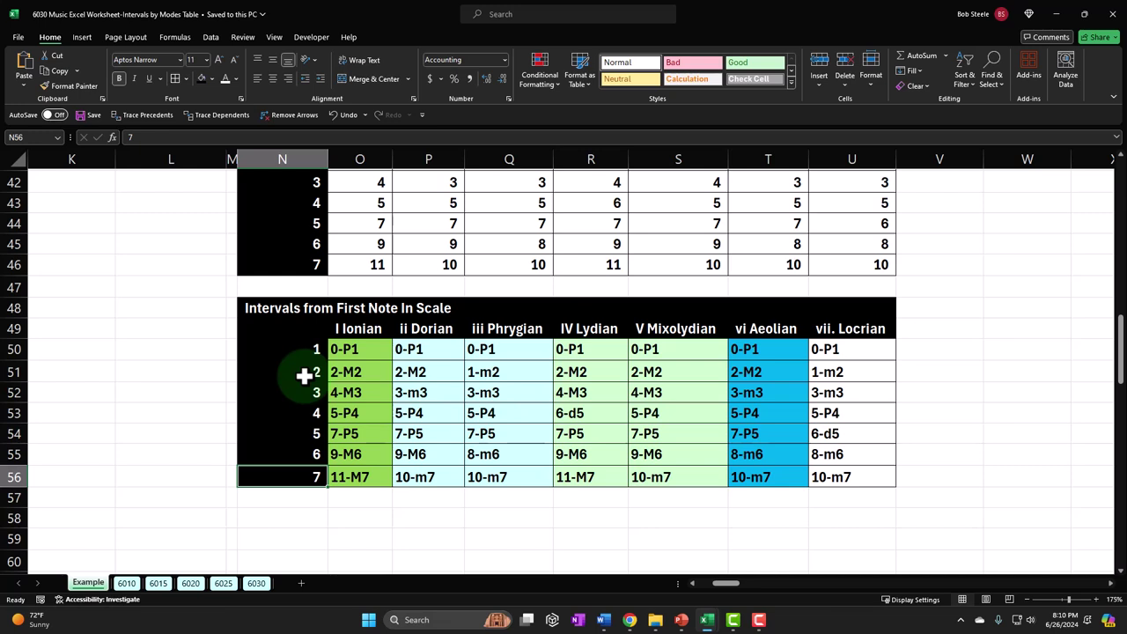
- On the 6030 sheet, enter the table title "Intervals from First Note in Scale in Half Steps" in N38
left_click(256, 583)
left_click(330, 446)
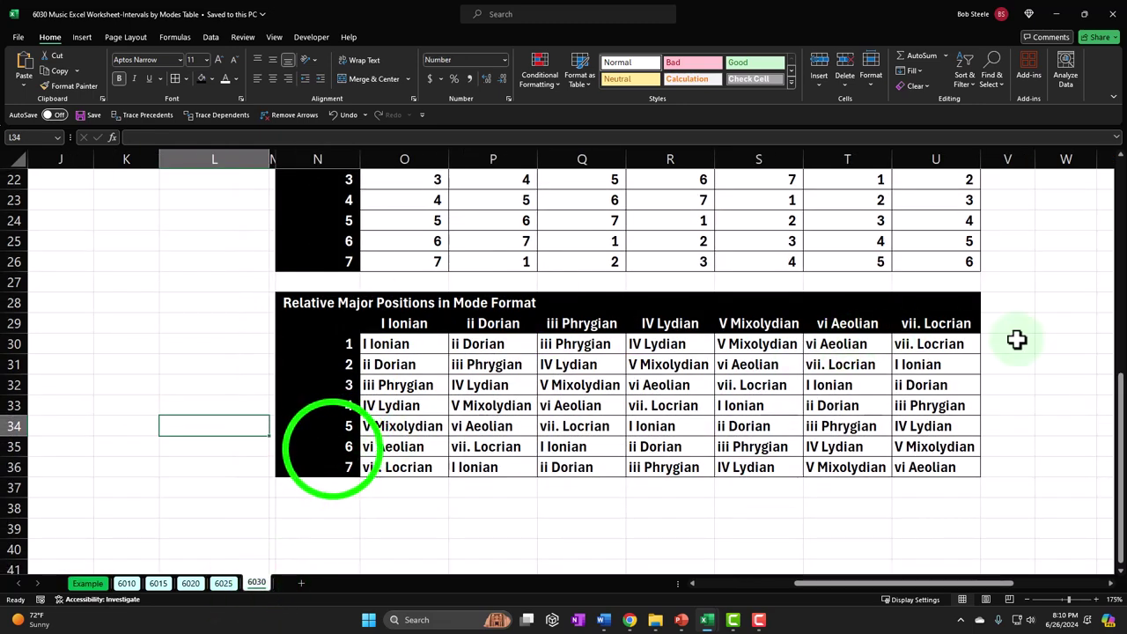
left_click(329, 509)
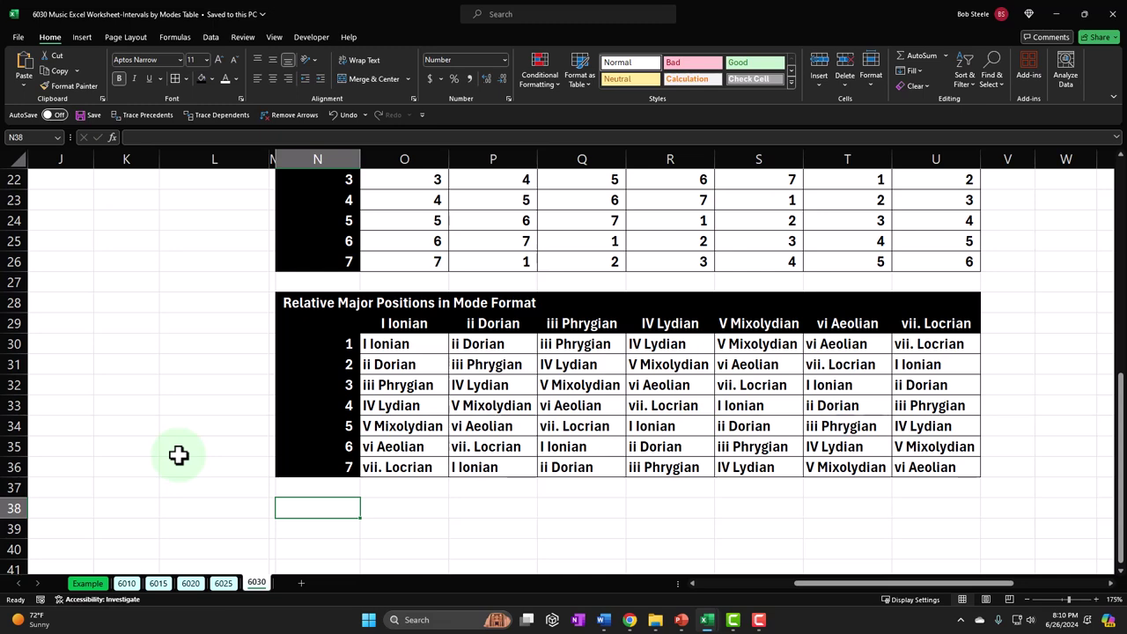
type("Interv")
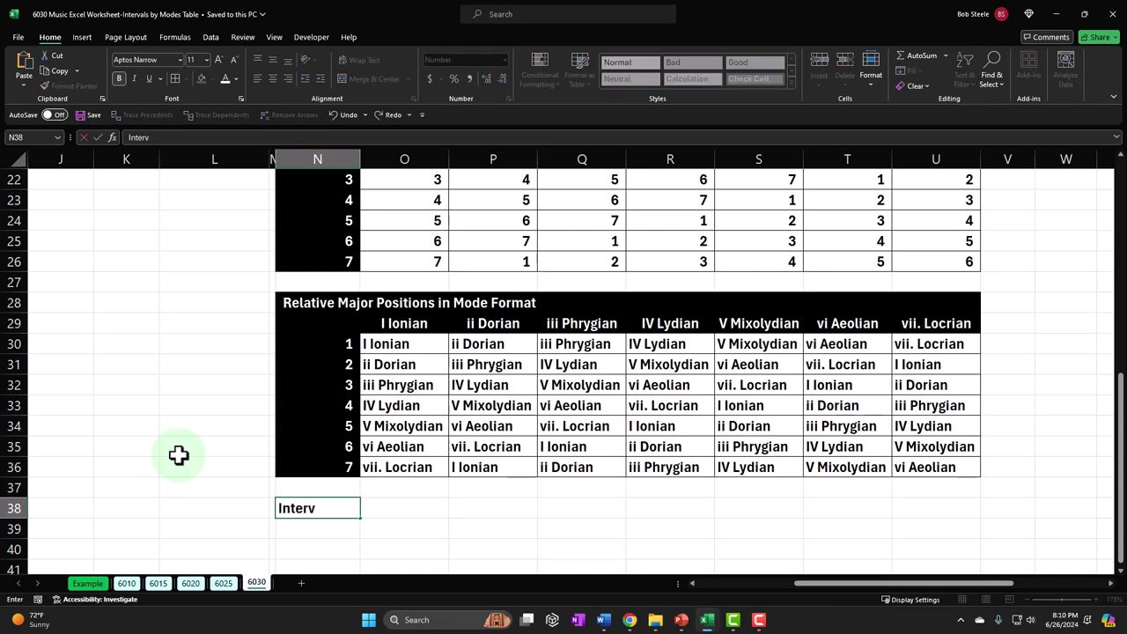
type("als from First Note i")
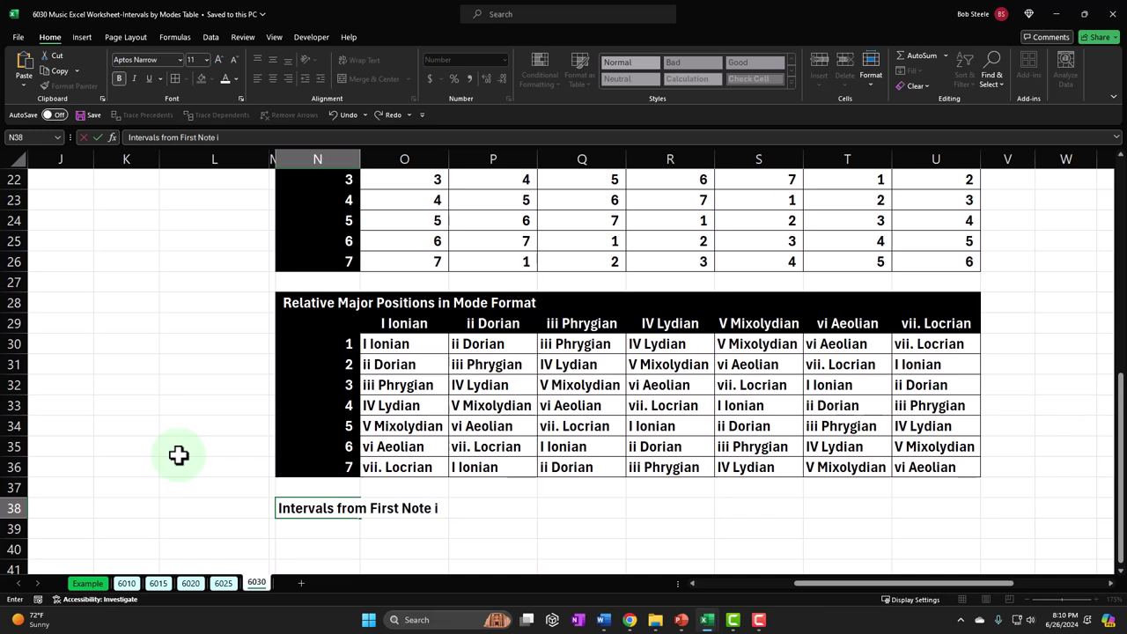
type("n Scale in Half Stip")
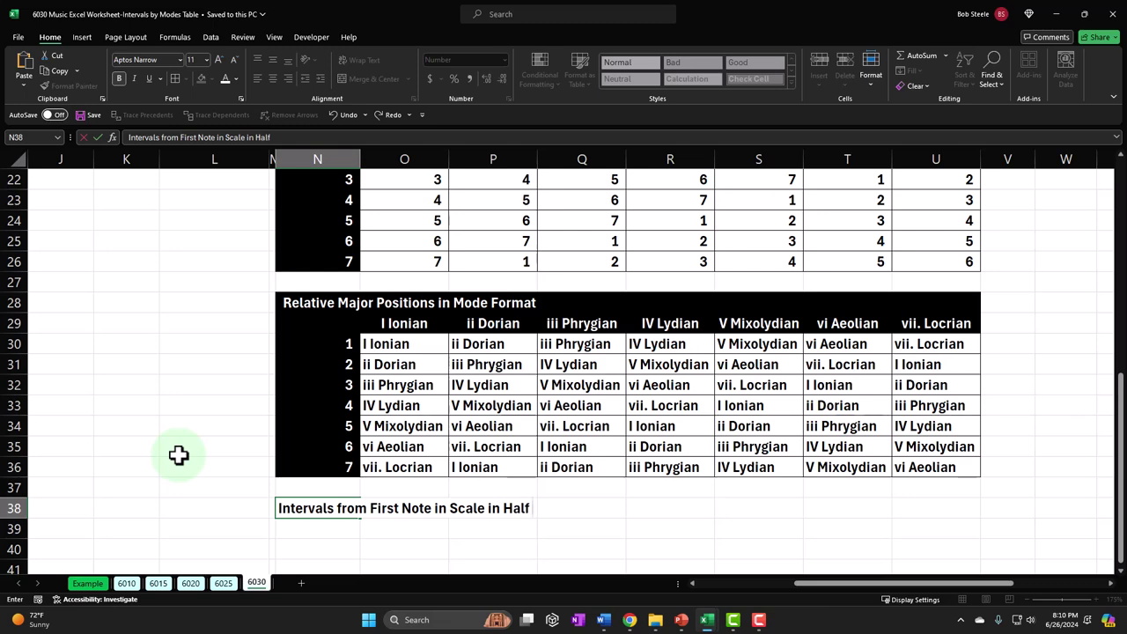
key("BackSpace")
key("BackSpace")
type("eps")
key("Return")
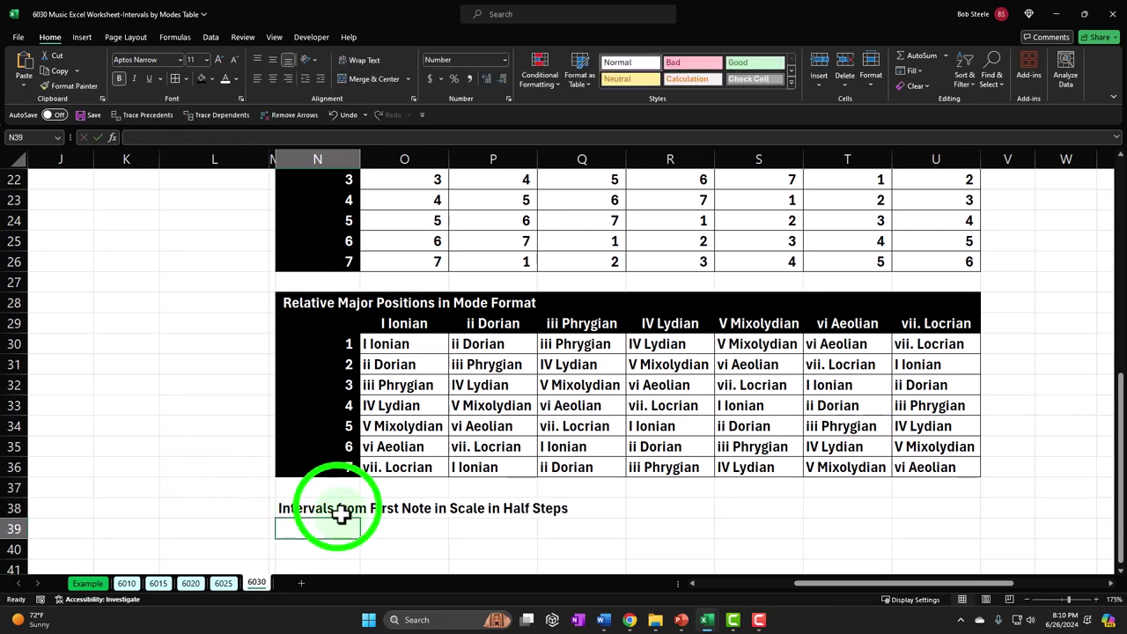
- Format the new table's header area N38:U39 with a black fill and white font
left_click_drag(335, 508, 934, 524)
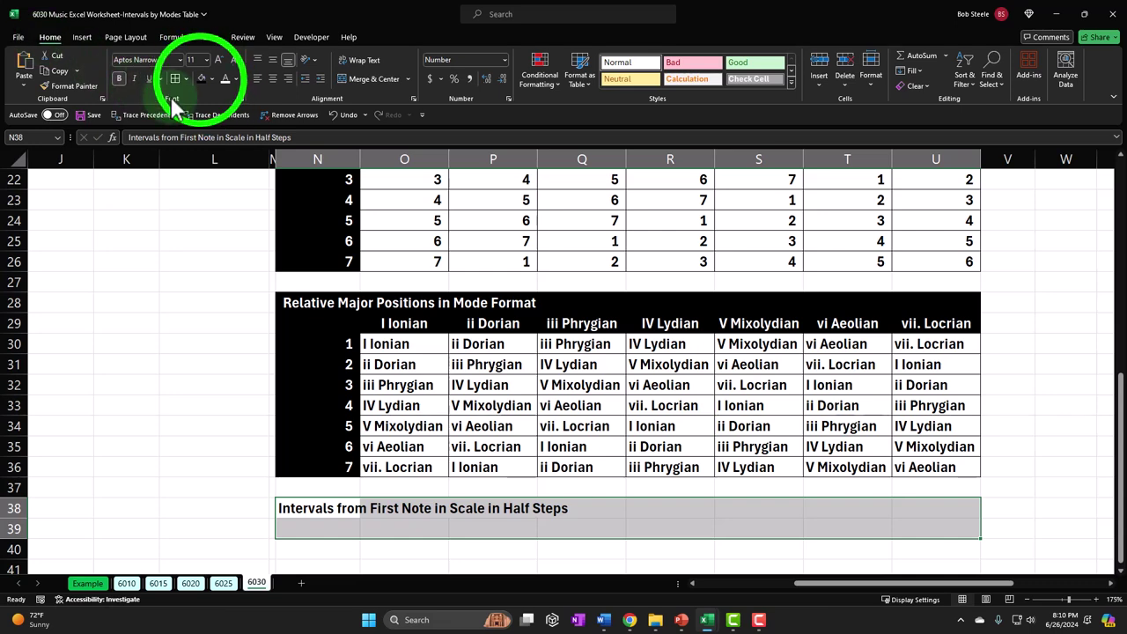
left_click(201, 79)
left_click(225, 78)
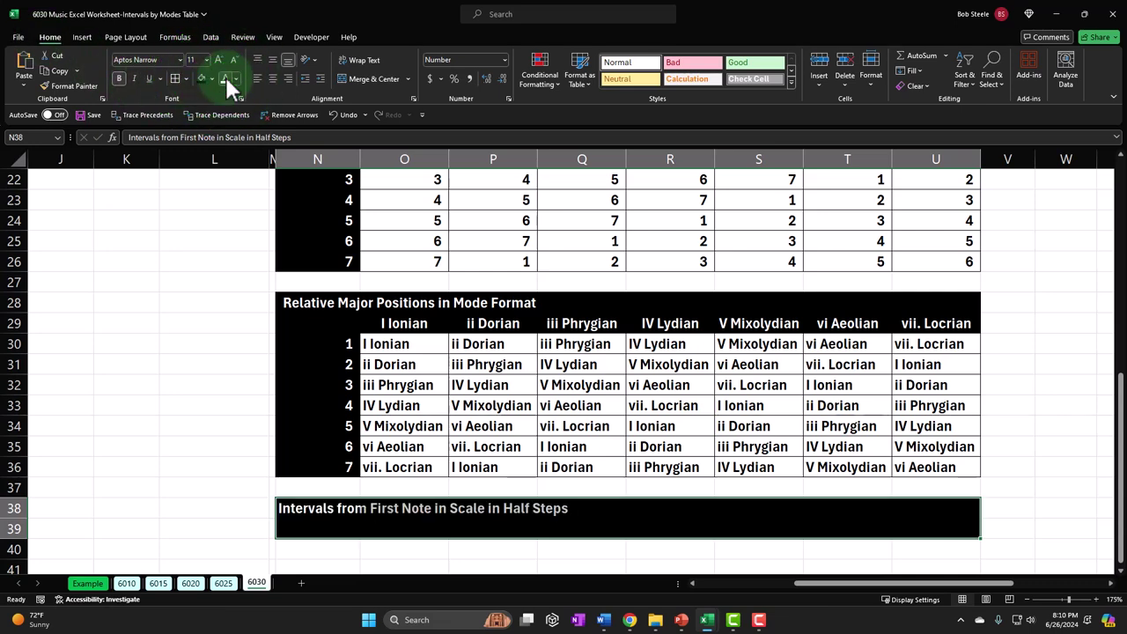
- Enter 1 and 2 as the first scale positions in N40 and N41
left_click(327, 545)
scroll(399, 459, "down", 1)
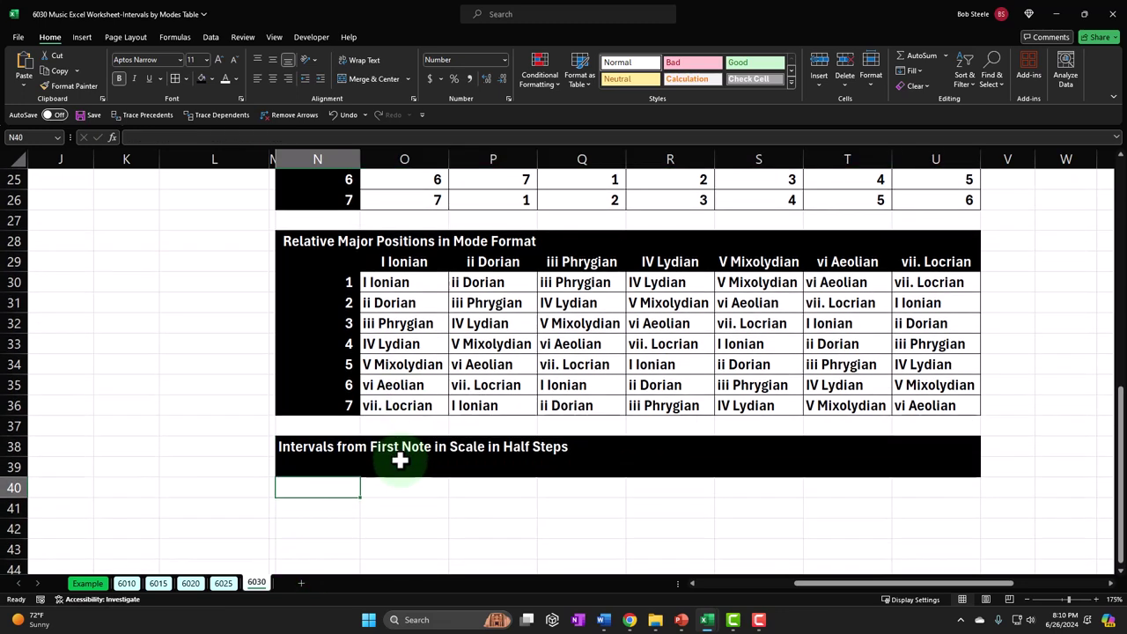
type("1")
key("Return")
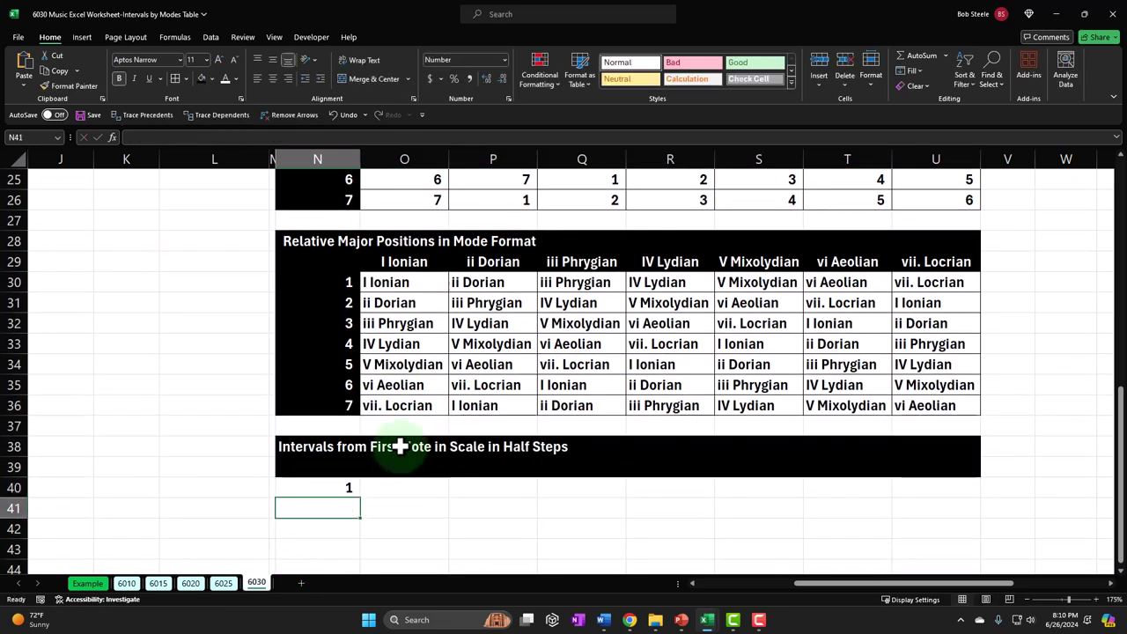
type("2")
key("Return")
- Link N40 to the scale position in N30 with =N30 and fill the formula down to N46
left_click(333, 487)
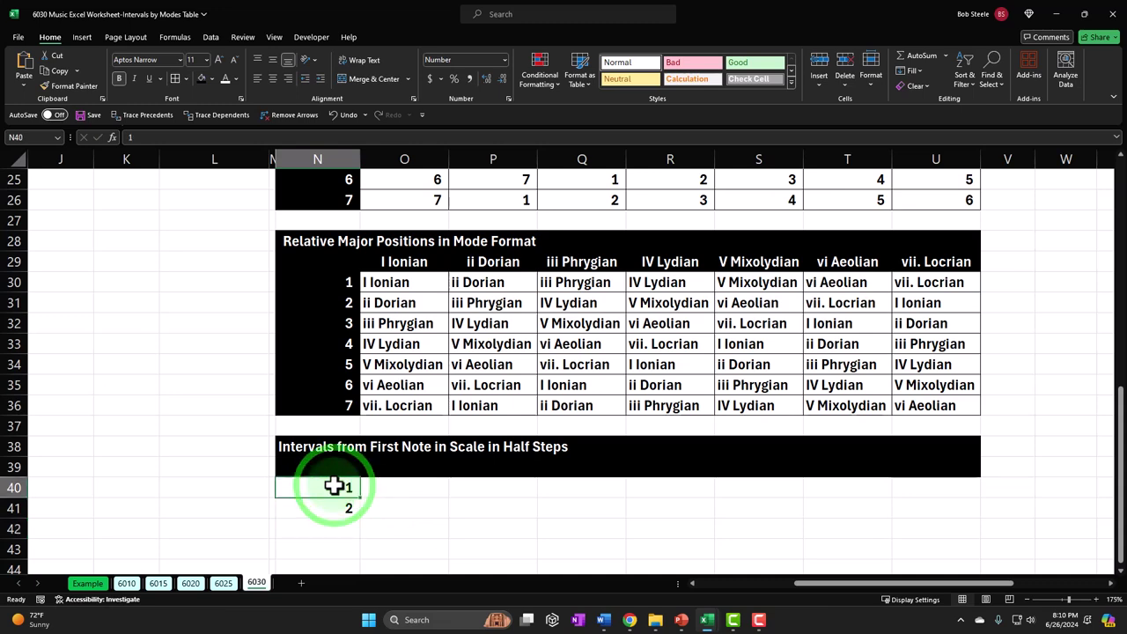
type("=")
key("Up")
key("Up")
key("Up")
key("Up")
key("Up")
key("Up")
key("Up")
key("Up")
key("Up")
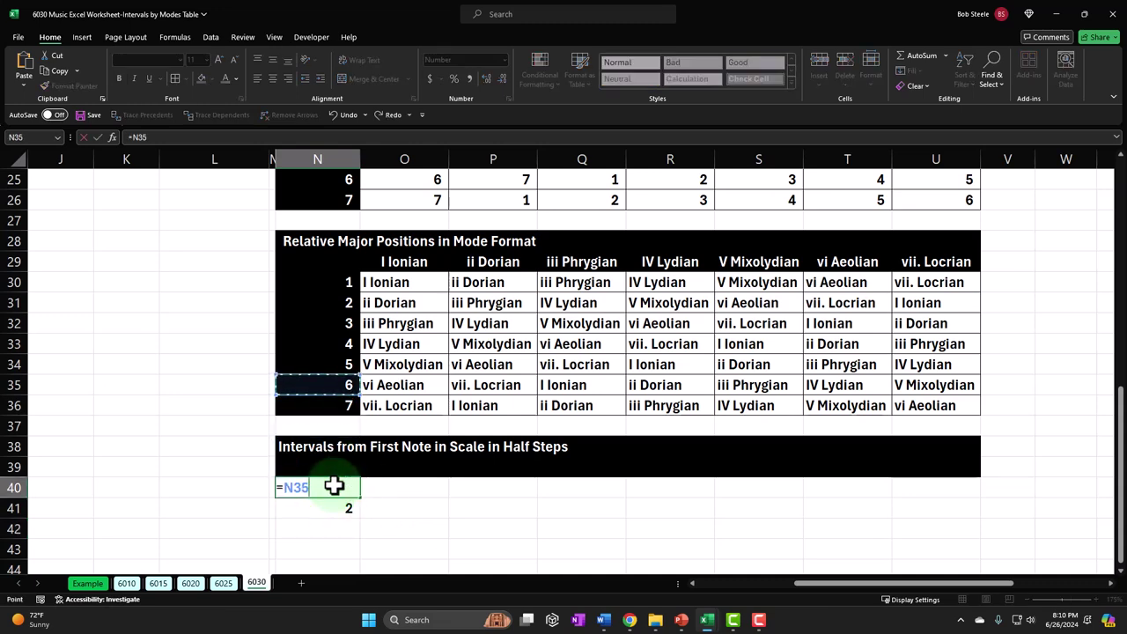
key("Up")
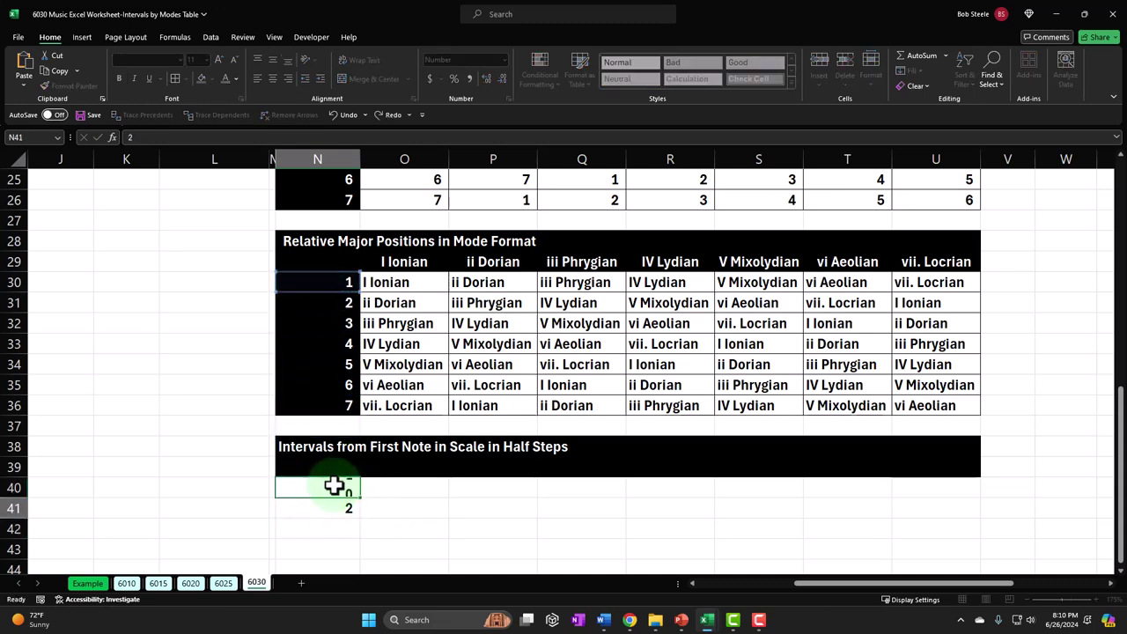
key("Return")
scroll(334, 480, "down", 1)
left_click(348, 431)
left_click_drag(359, 440, 362, 557)
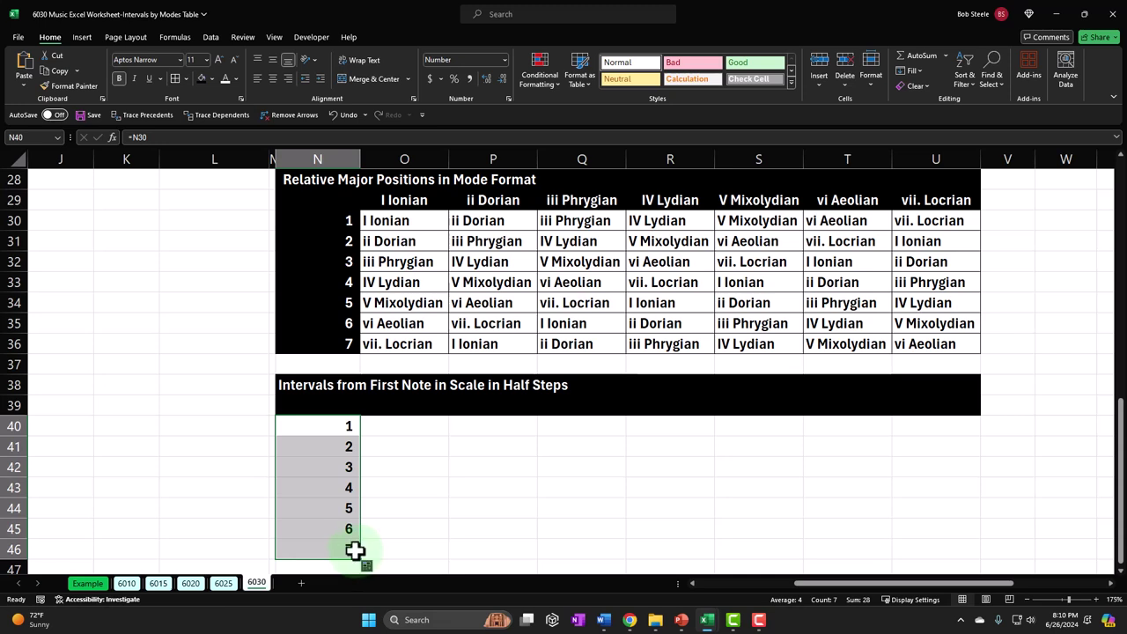
- Give the scale position numbers in N40:N46 a black fill and white font
left_click(197, 79)
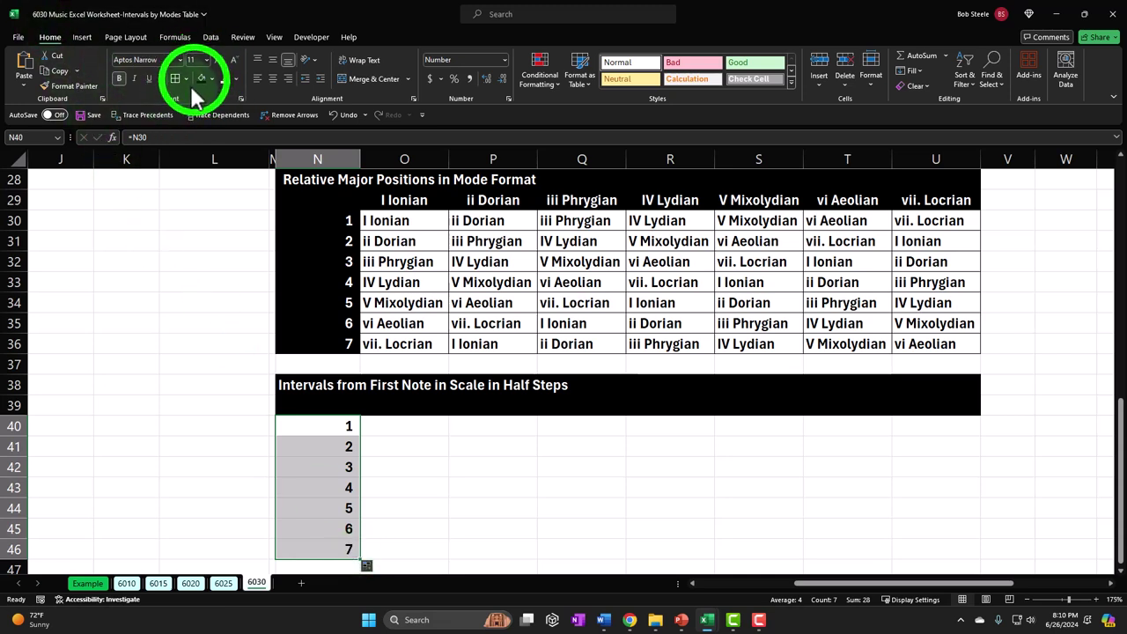
left_click(223, 79)
left_click(226, 78)
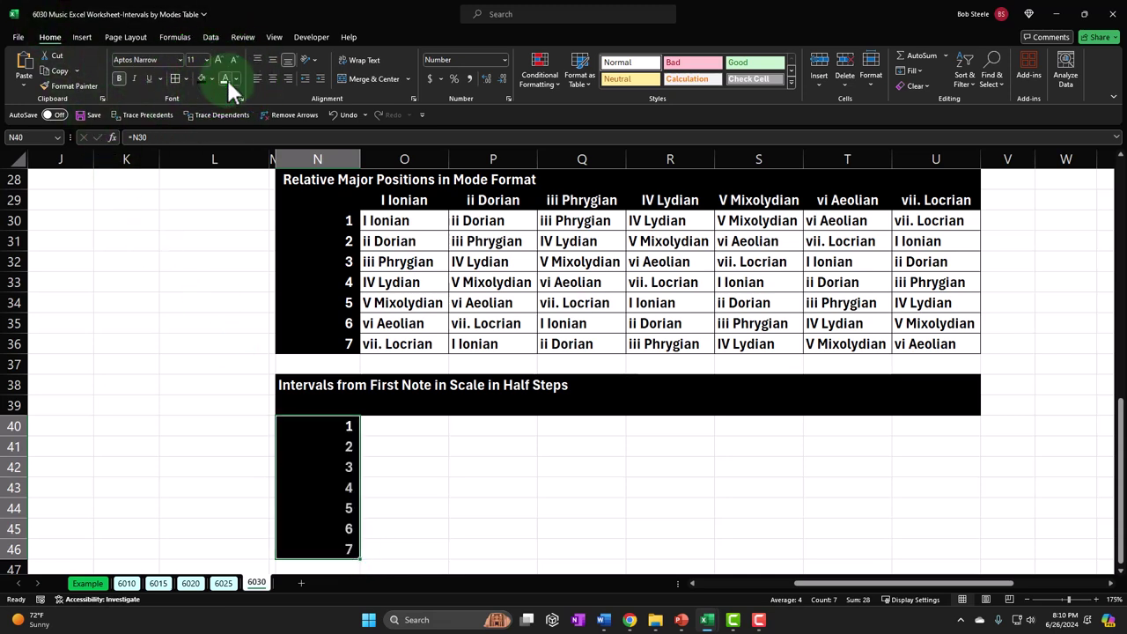
- Link O39 to the I Ionian heading with =O29 and fill the formula across to U39 for all seven modes
left_click(428, 409)
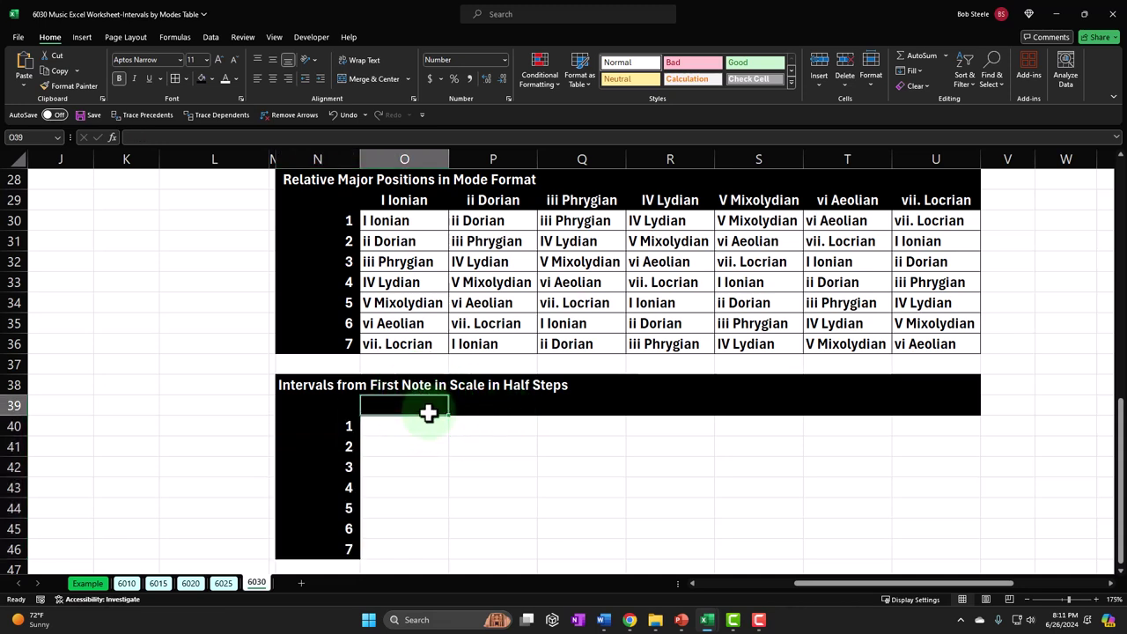
type("=")
key("Up")
key("Up")
key("Up")
key("Up")
key("Up")
key("Up")
key("Up")
key("Up")
key("Up")
key("Up")
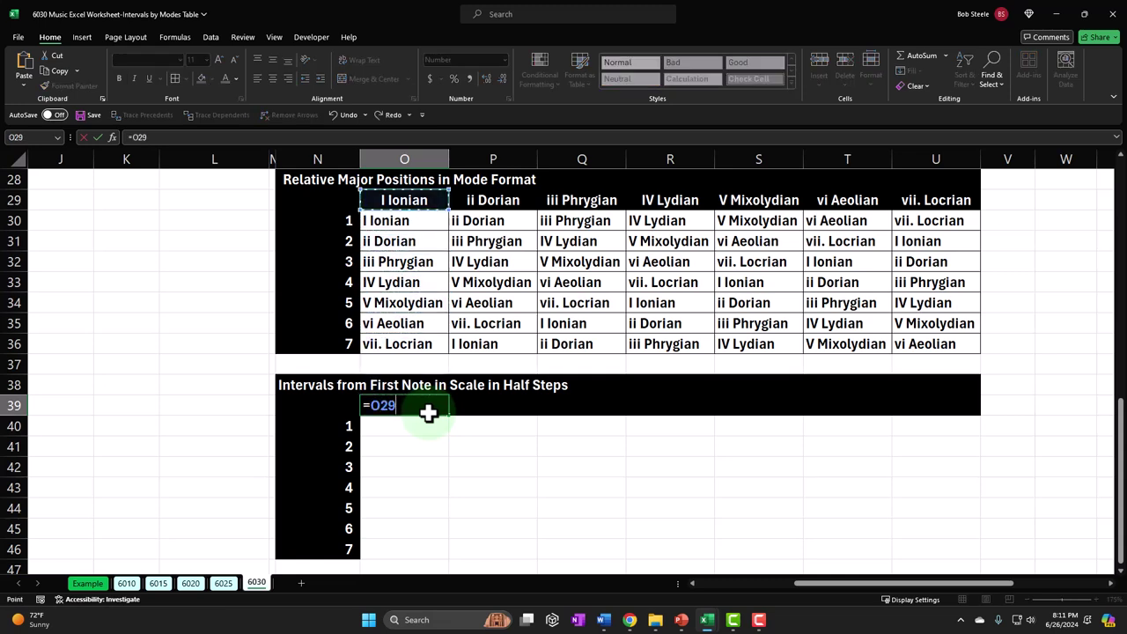
key("ctrl+Return")
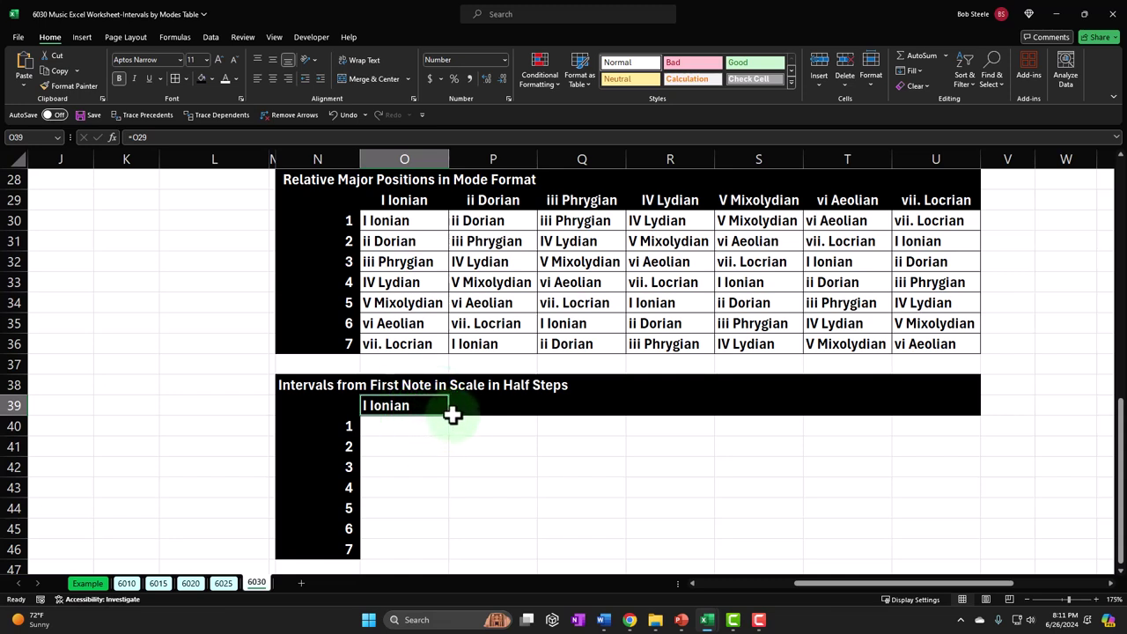
left_click_drag(451, 419, 959, 401)
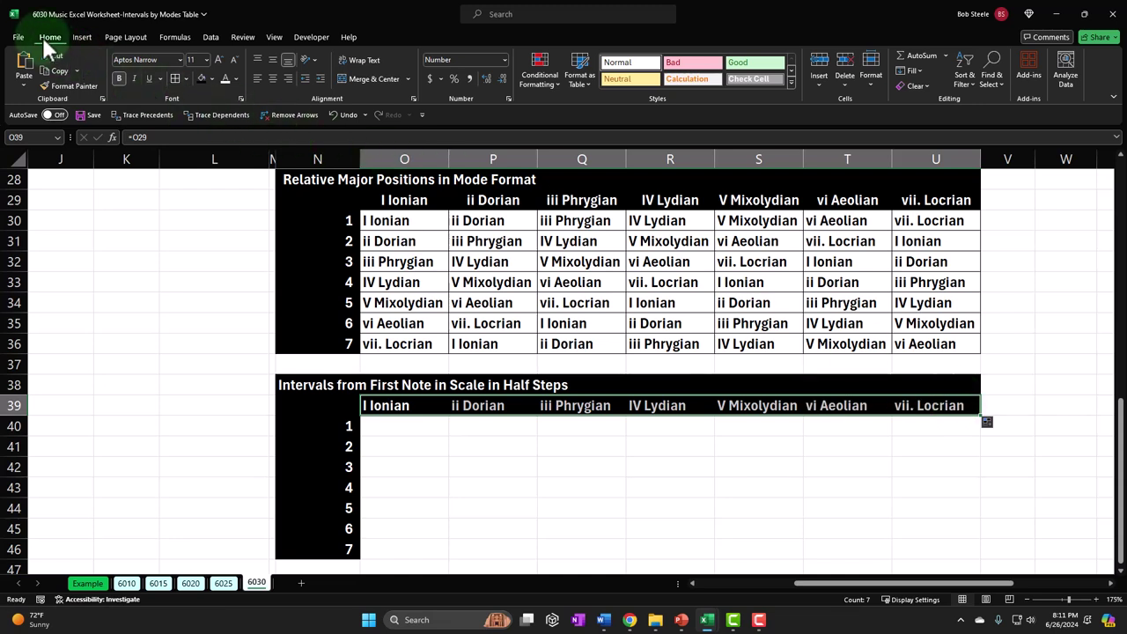
- Centre the mode headings in O39:U39 of the half-steps table
left_click(283, 85)
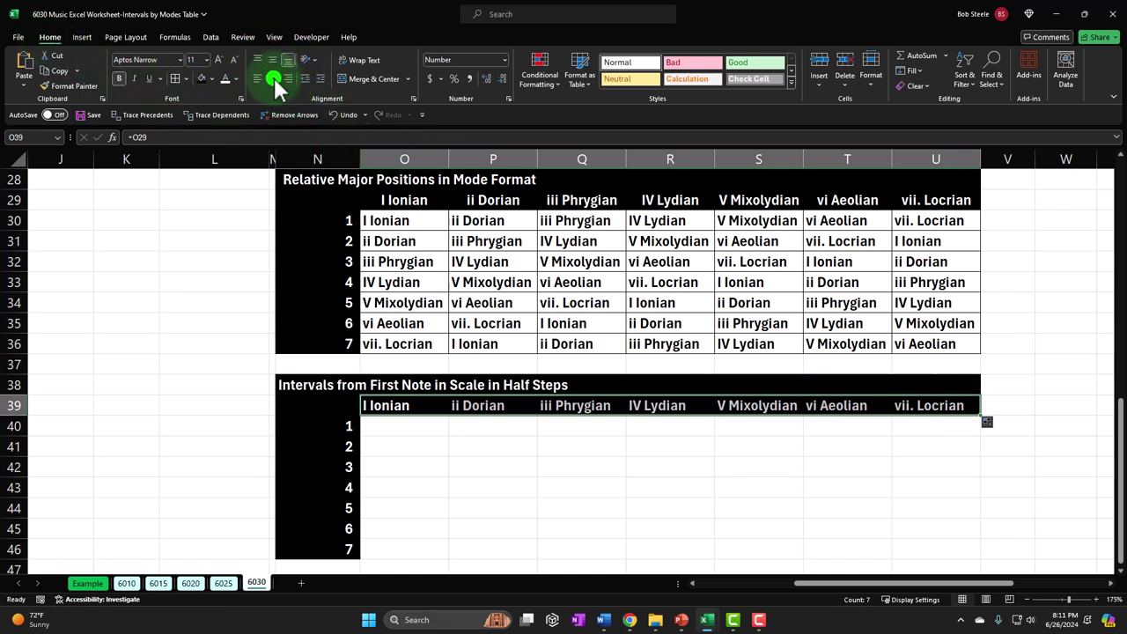
left_click(273, 77)
left_click(432, 425)
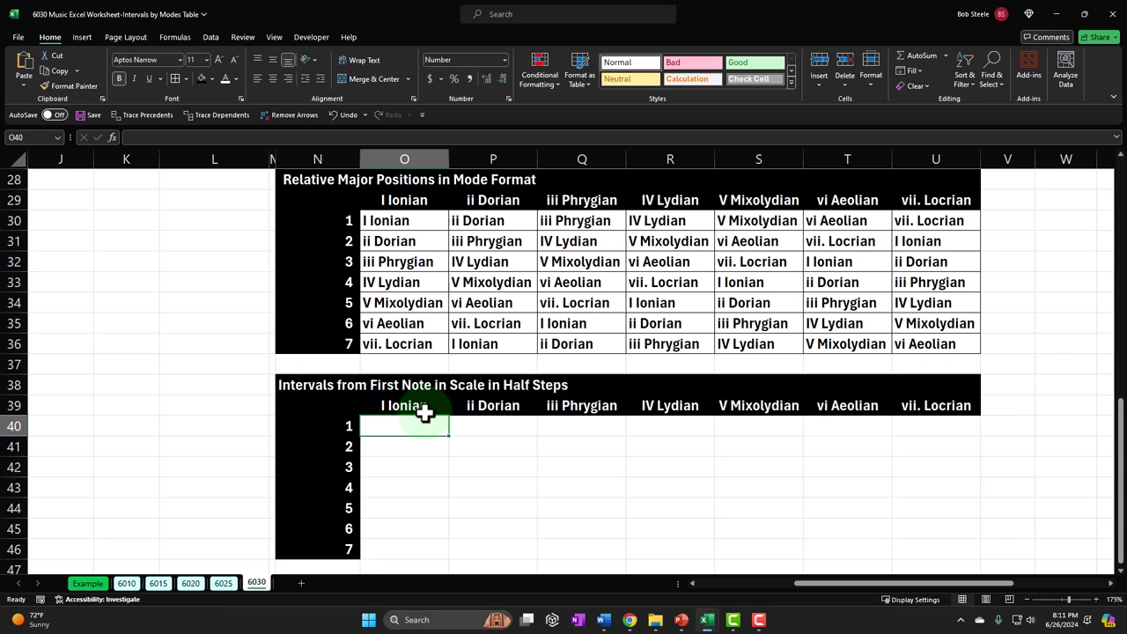
- Compare the empty I Ionian column of the half-steps table with the I Ionian formula steps in O3:O9 of Musical Formulas Per Mode
key("Left")
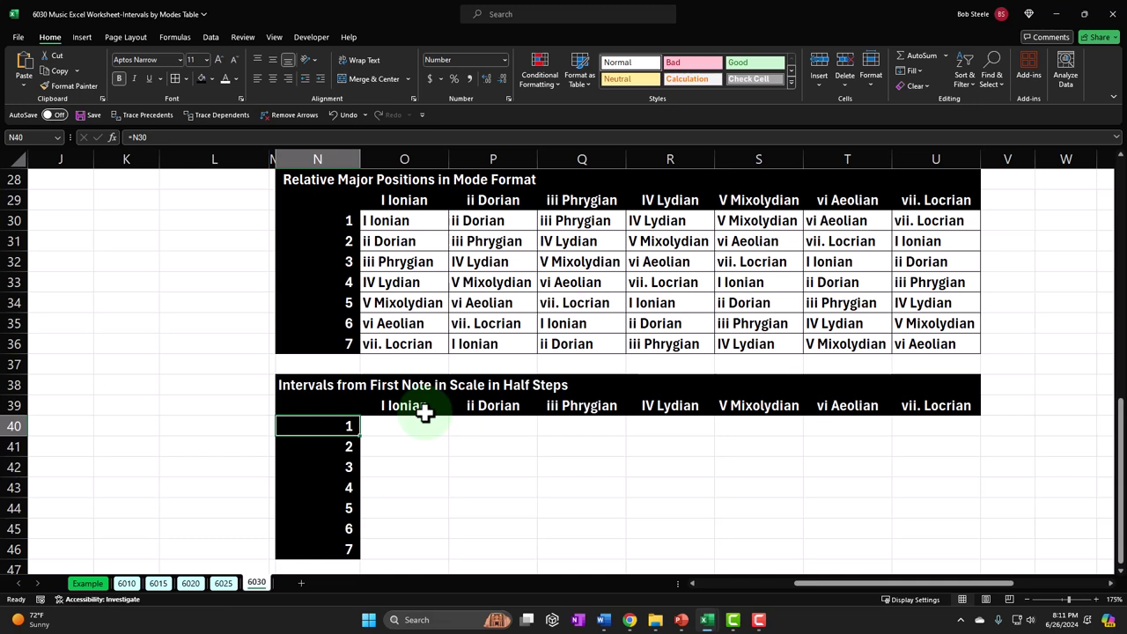
key("Right")
key("Down")
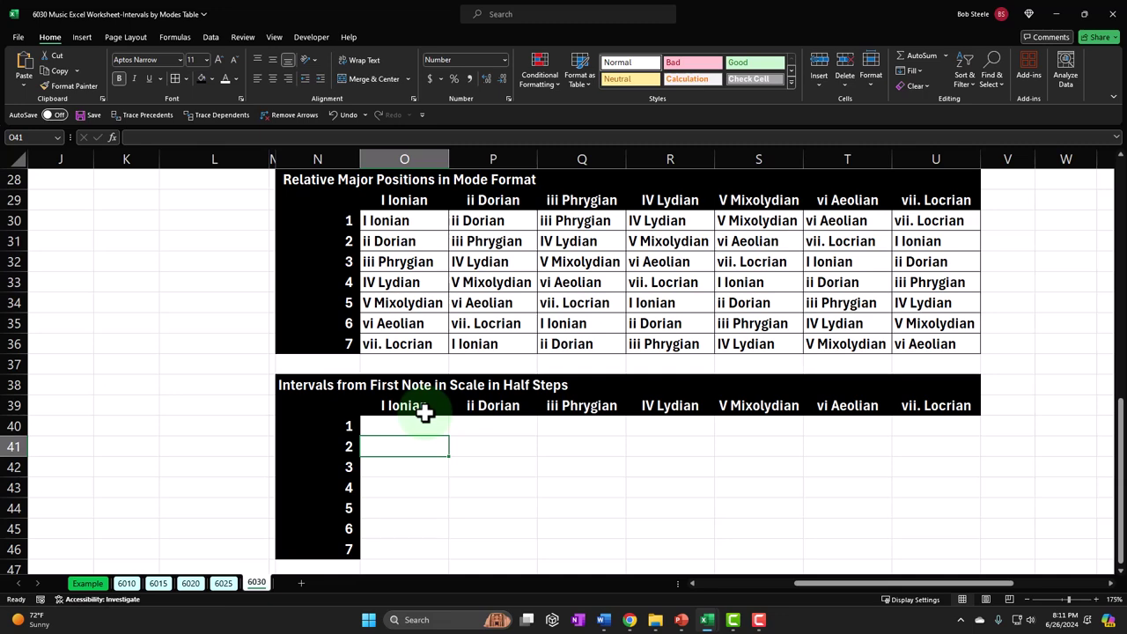
scroll(434, 364, "up", 4)
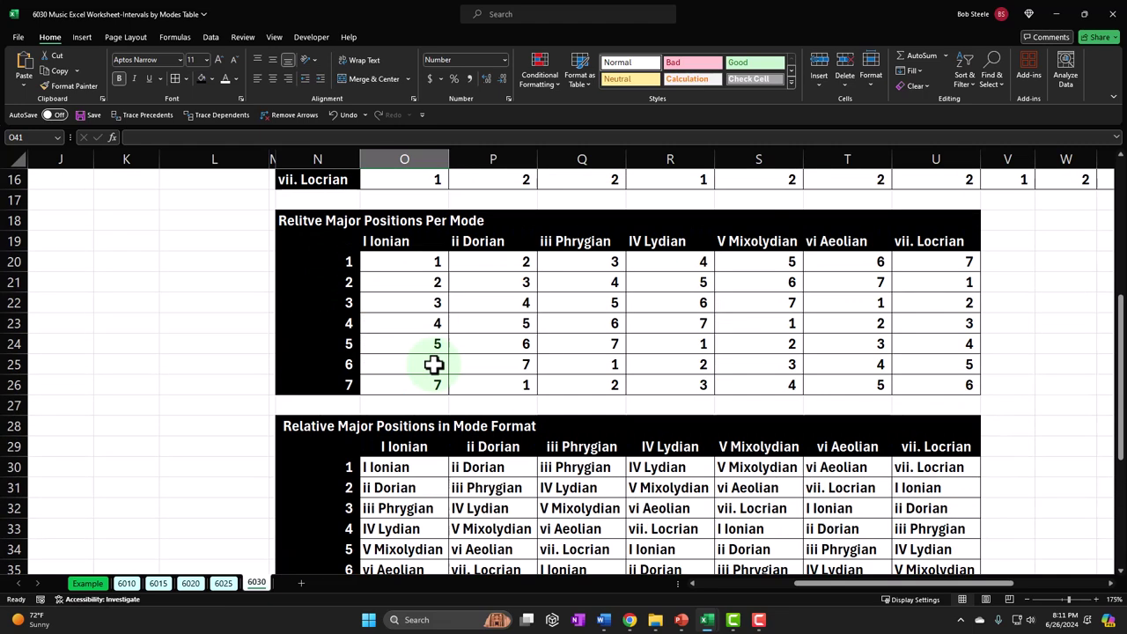
scroll(434, 364, "up", 5)
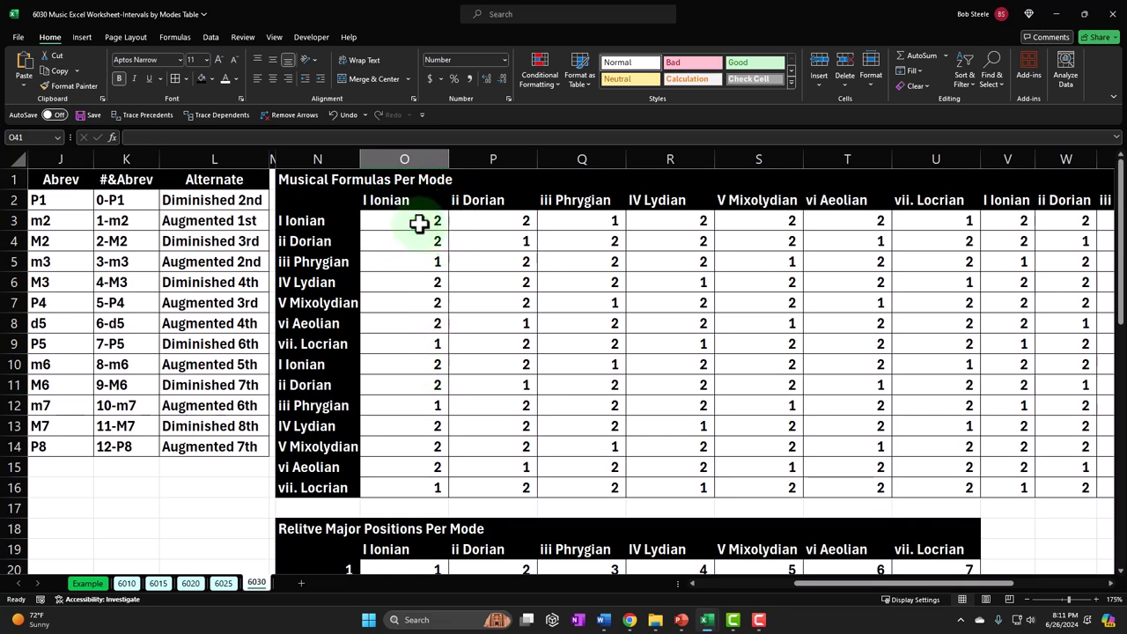
left_click(419, 223)
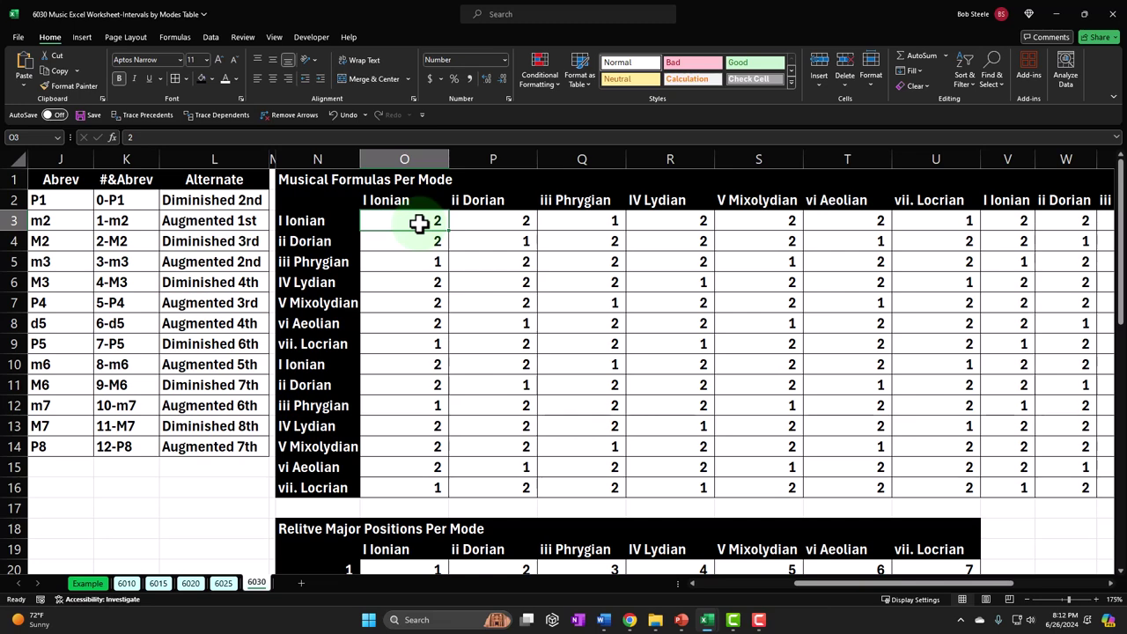
key("Down")
key("Down")
key("Down")
key("Down")
key("Down")
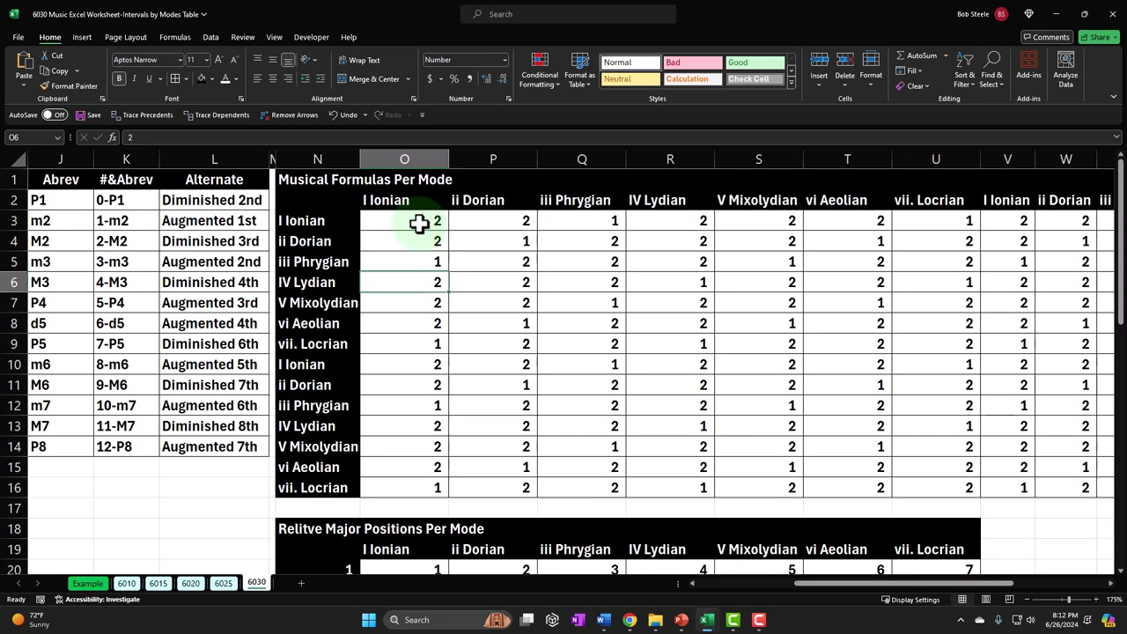
key("Down")
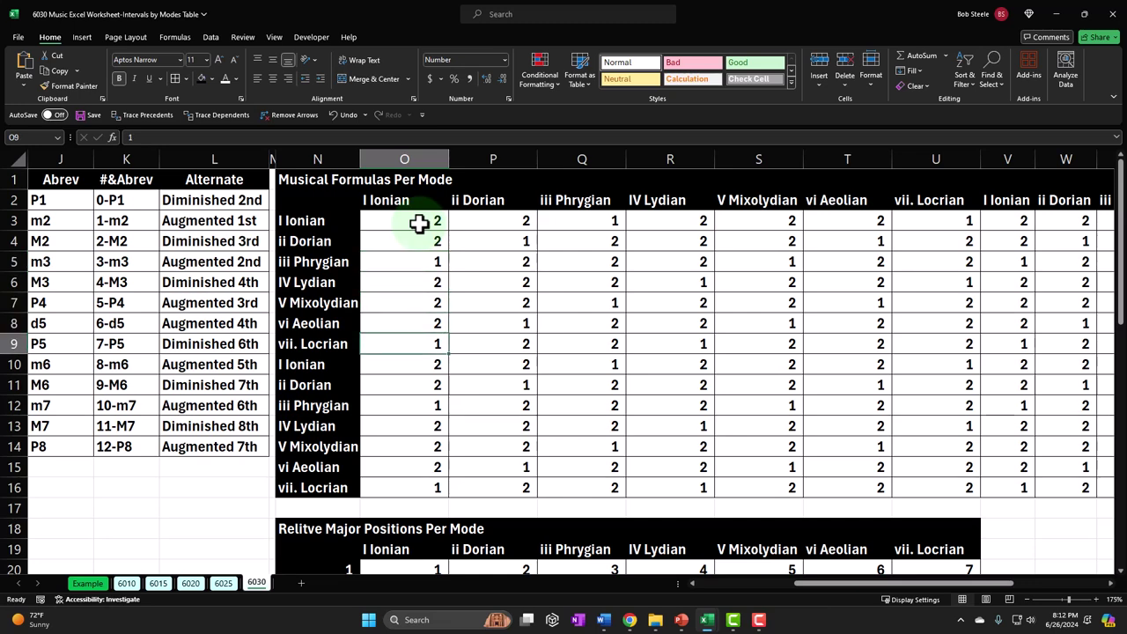
scroll(440, 316, "down", 10)
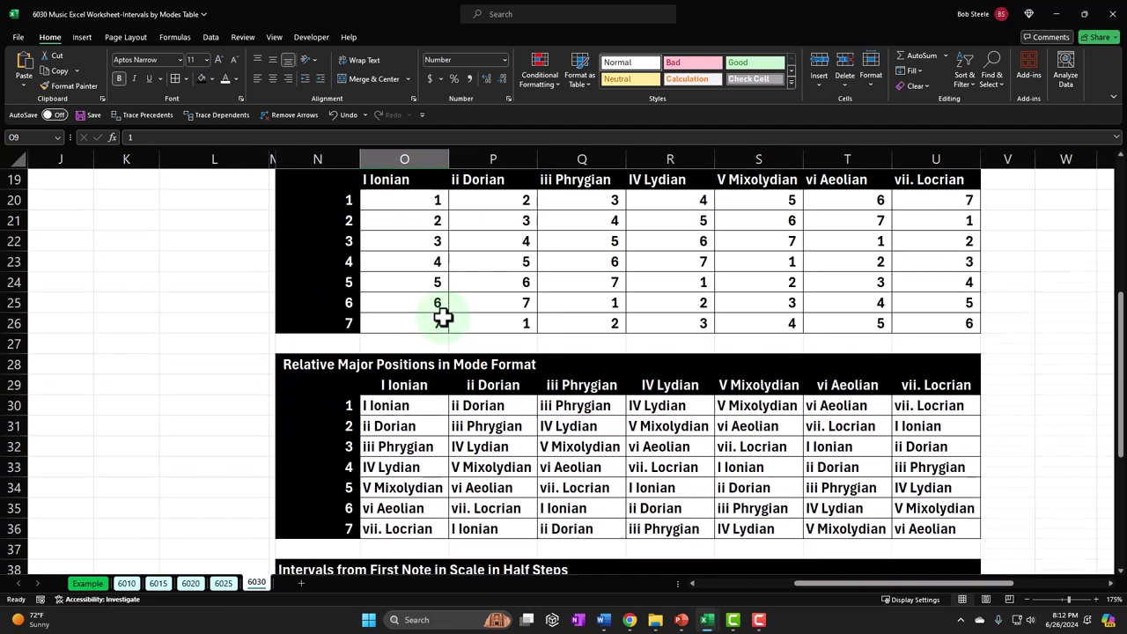
- Enter 0 in O40 as the I Ionian half-step interval for scale position 1
left_click(394, 365)
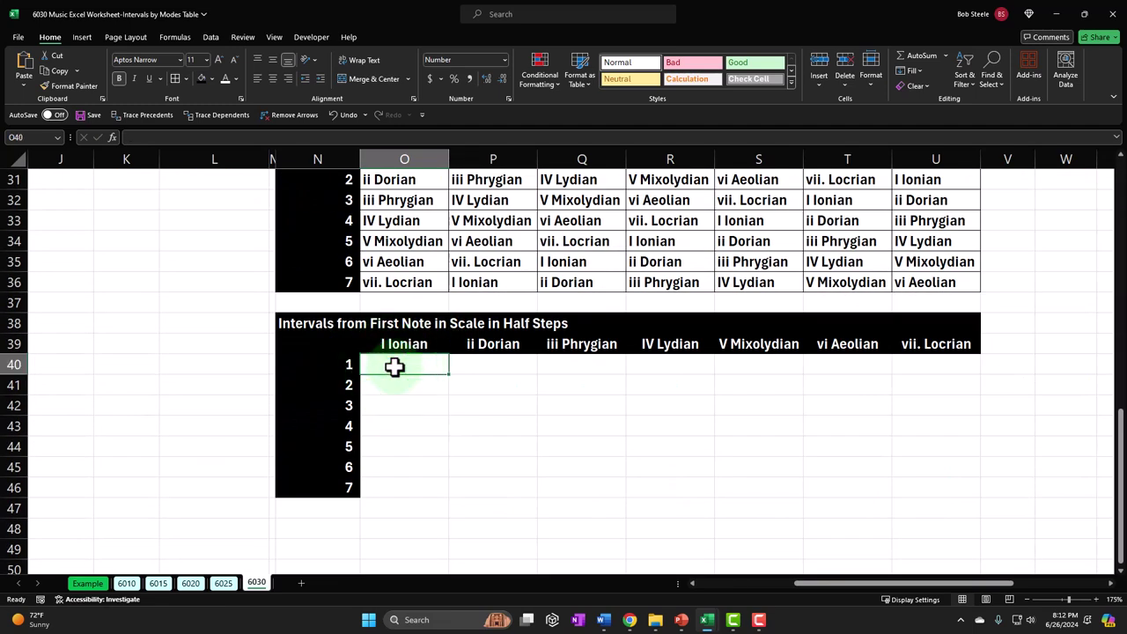
type("0")
key("Return")
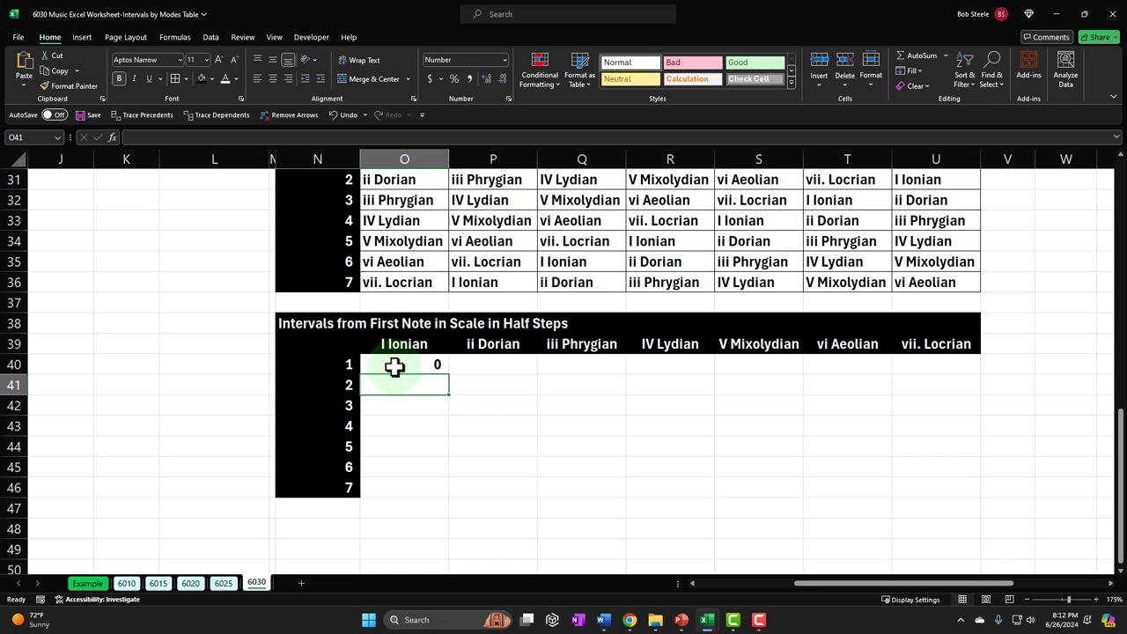
- Link O41, the I Ionian interval for scale position 2, to the first formula step with =O3
type("=")
scroll(393, 367, "up", 9)
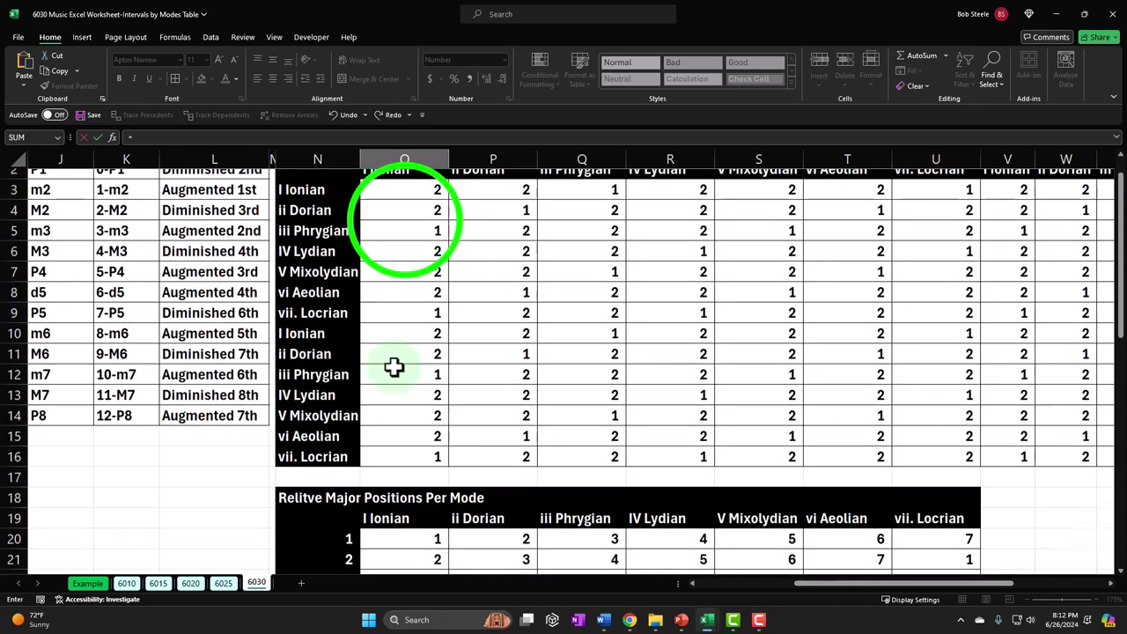
scroll(394, 367, "up", 1)
left_click(404, 220)
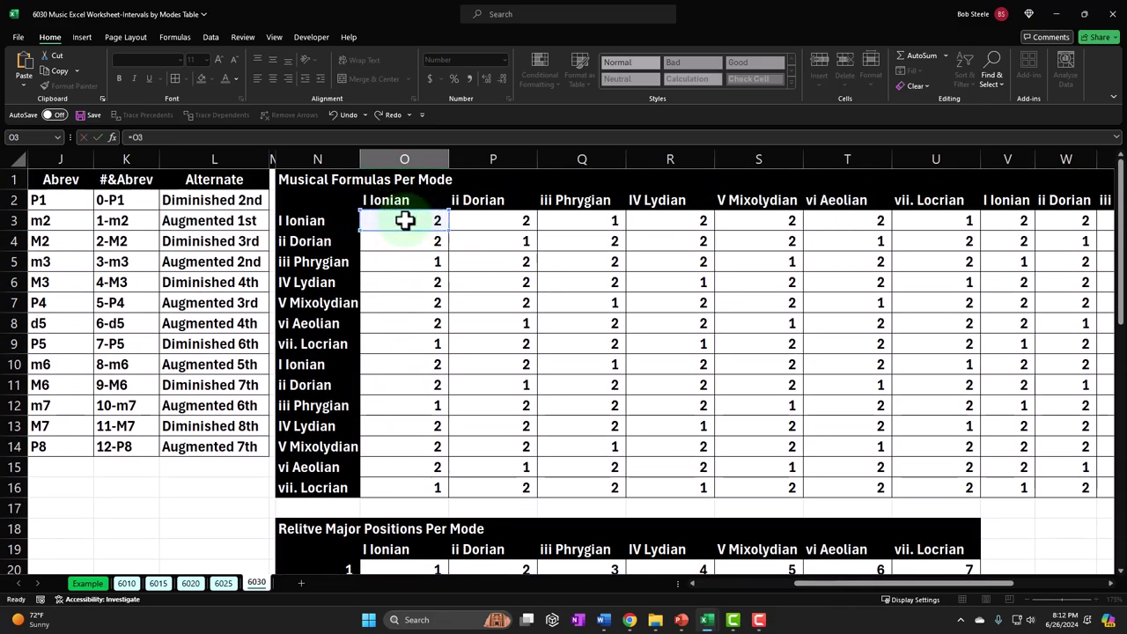
key("Return")
- Examine the I Ionian formula steps in O3:O8 of Musical Formulas Per Mode one by one
scroll(415, 267, "up", 8)
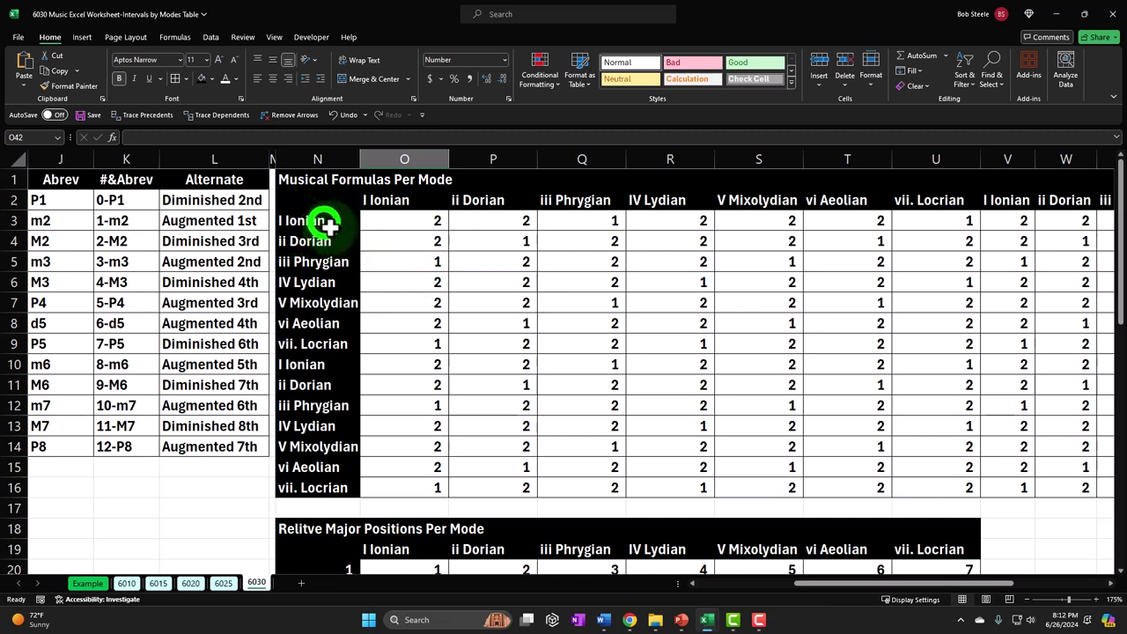
left_click(327, 227)
left_click(390, 220)
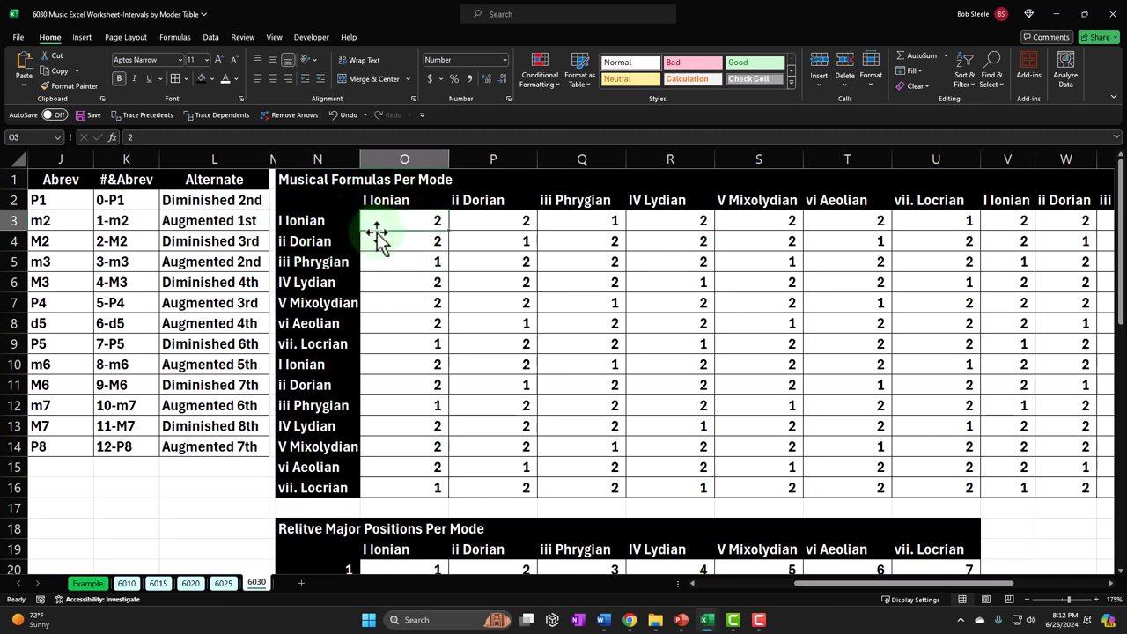
left_click(317, 221)
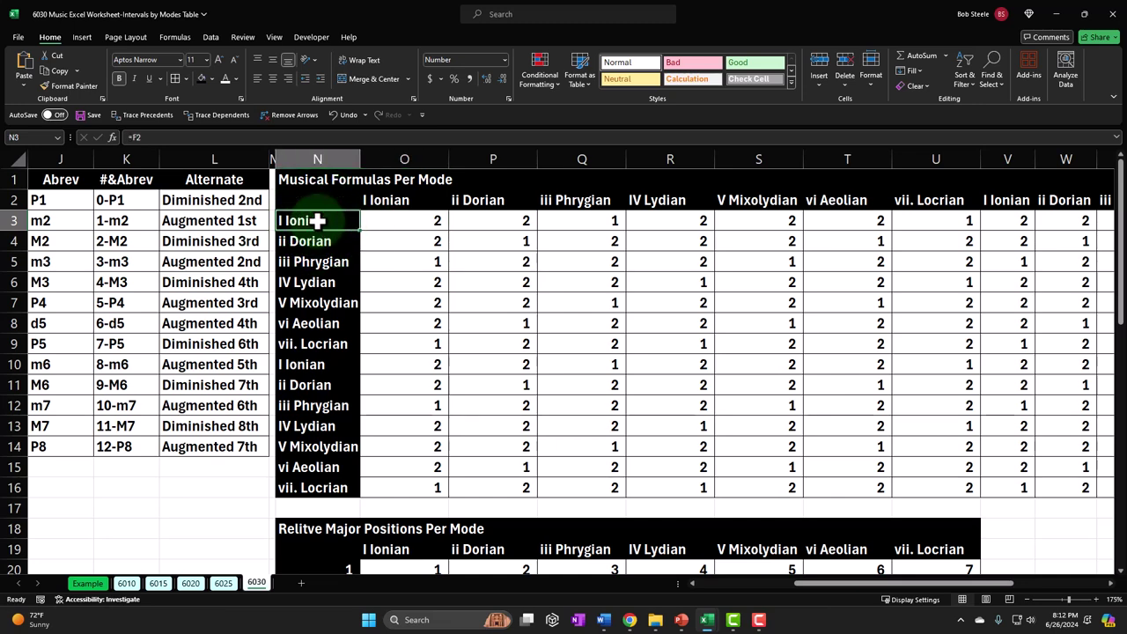
left_click(388, 219)
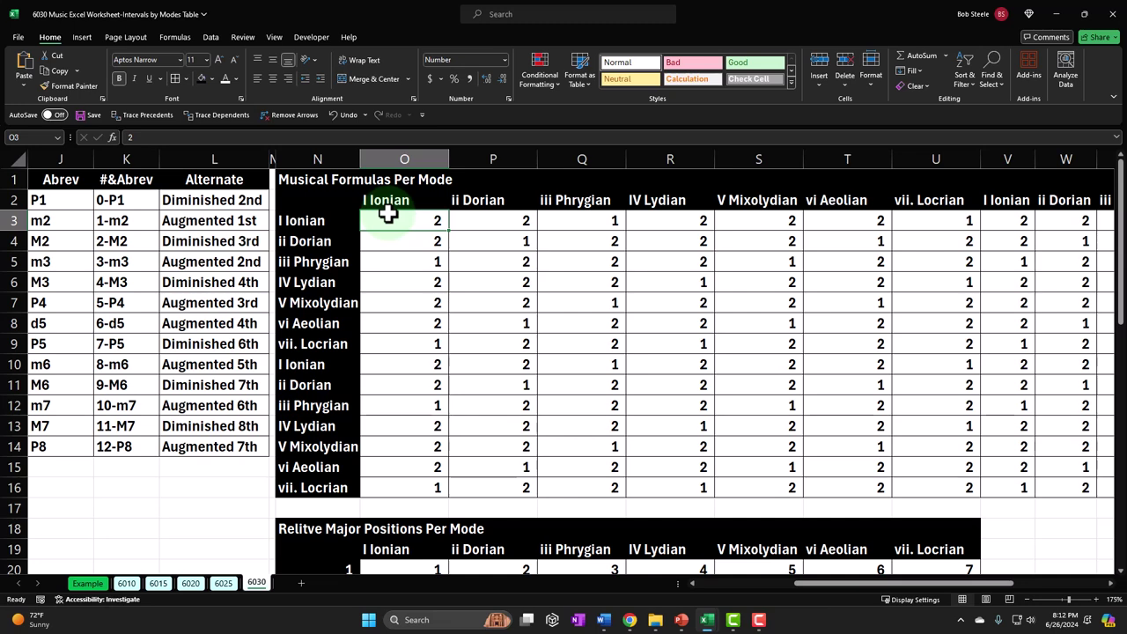
key("Down")
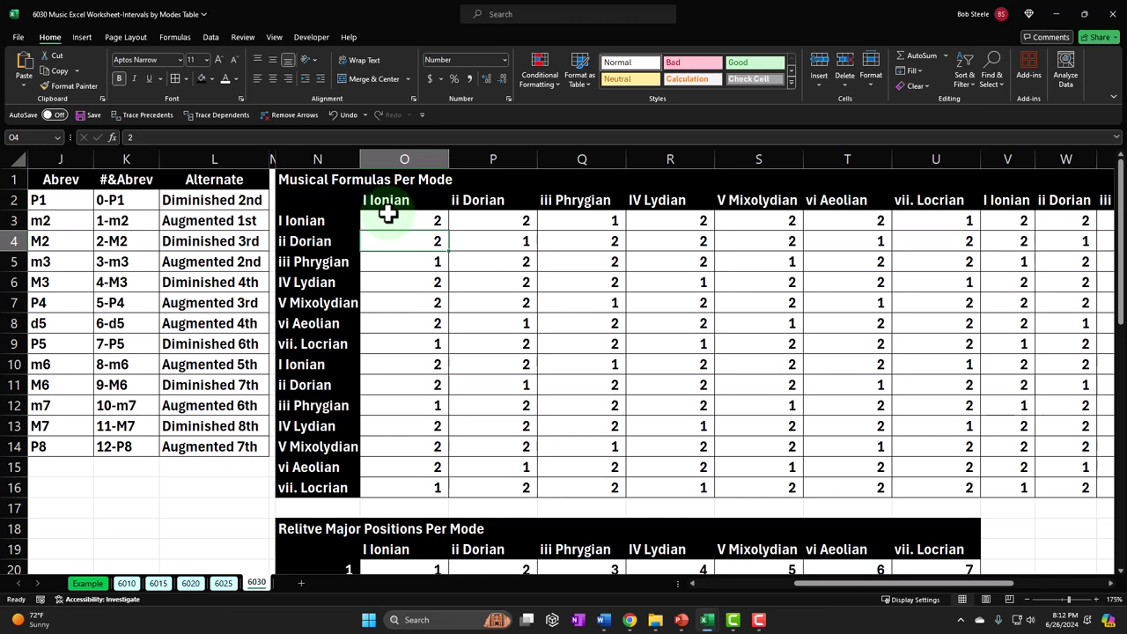
key("Down")
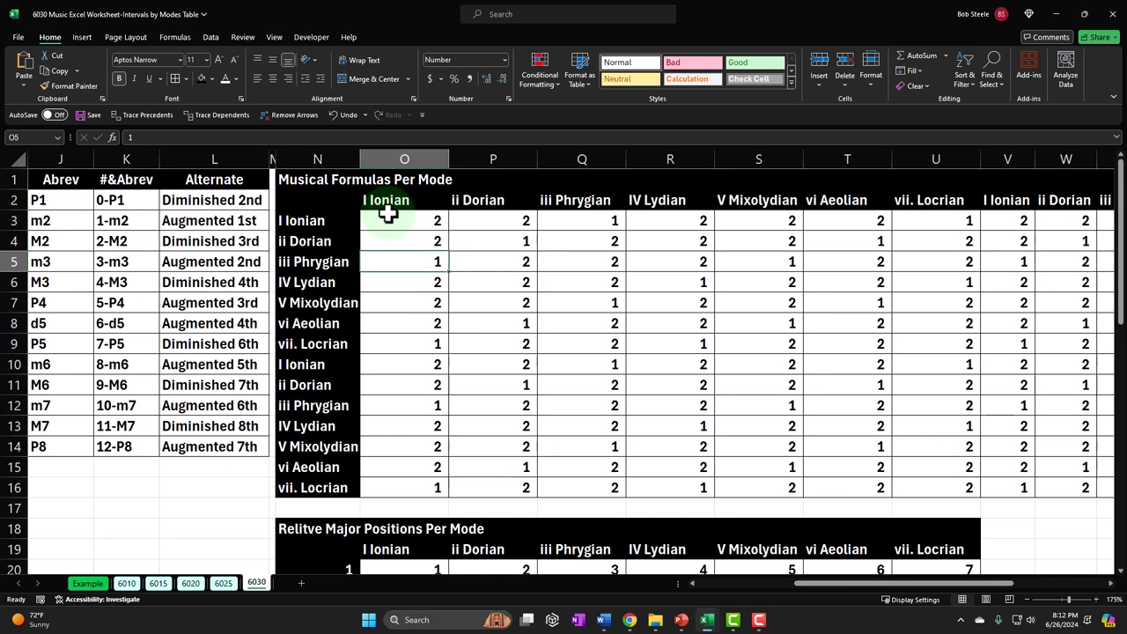
key("Down")
key("Down")
key("Down")
left_click(387, 214)
- Compare the I Ionian half-step intervals in O40:O41 with the scale positions in N40:N42
scroll(388, 214, "down", 4)
scroll(387, 214, "down", 6)
left_click(412, 363)
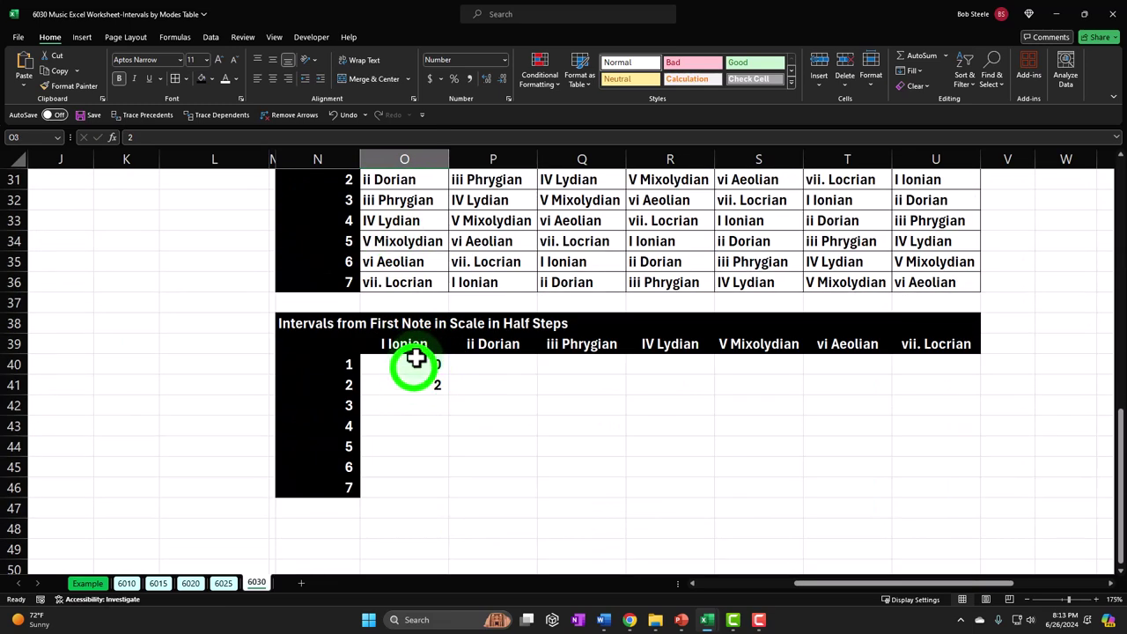
left_click(341, 363)
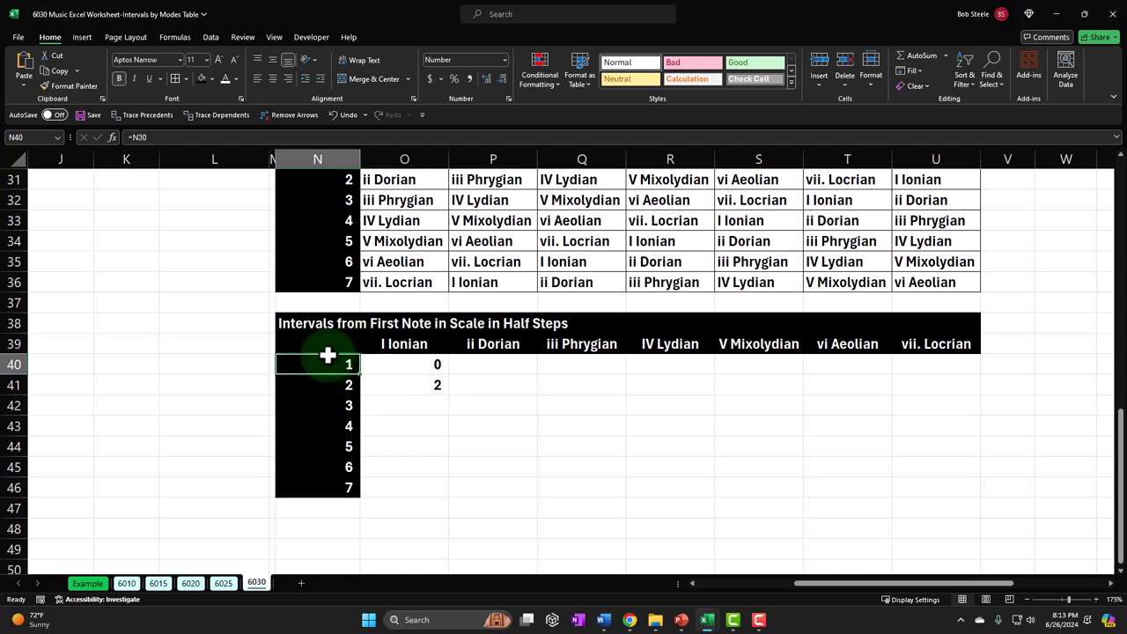
key("Right")
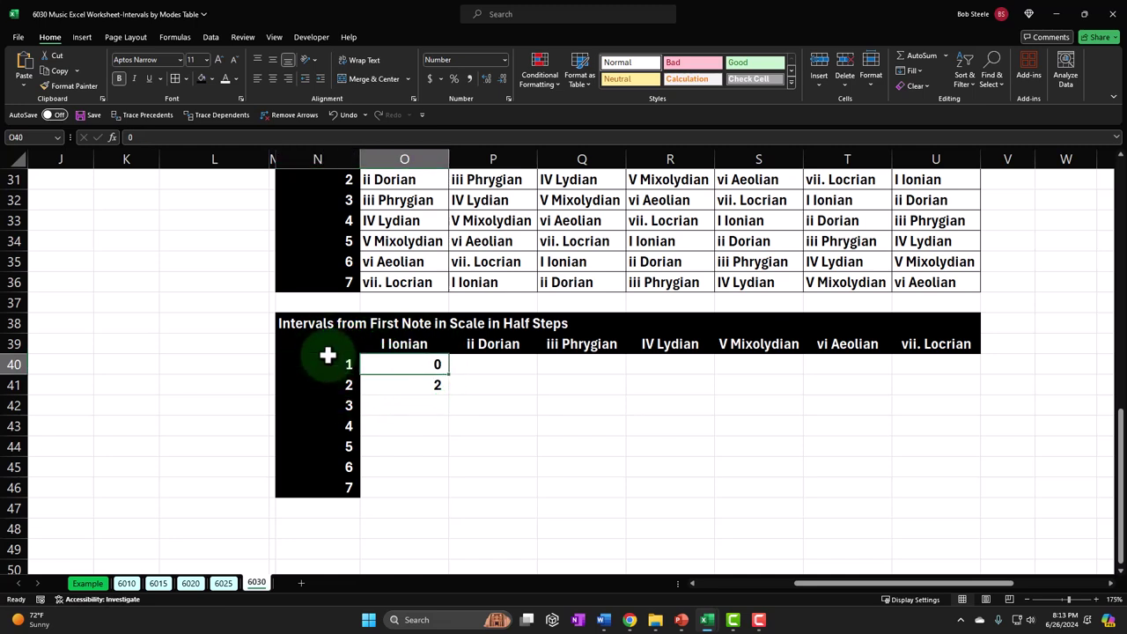
left_click(403, 388)
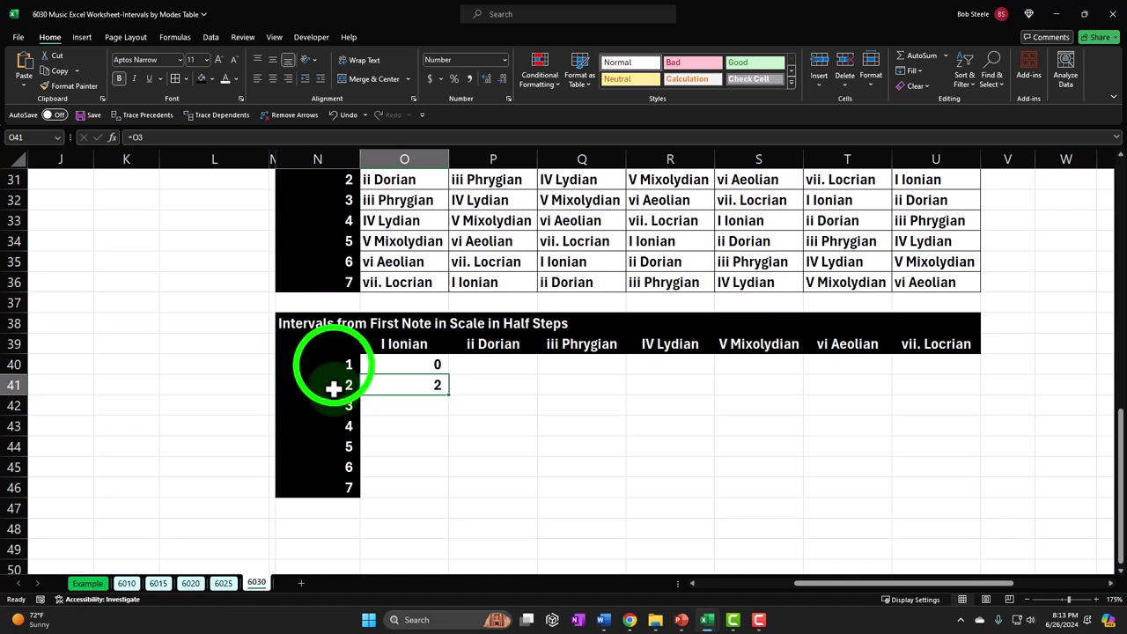
left_click(332, 365)
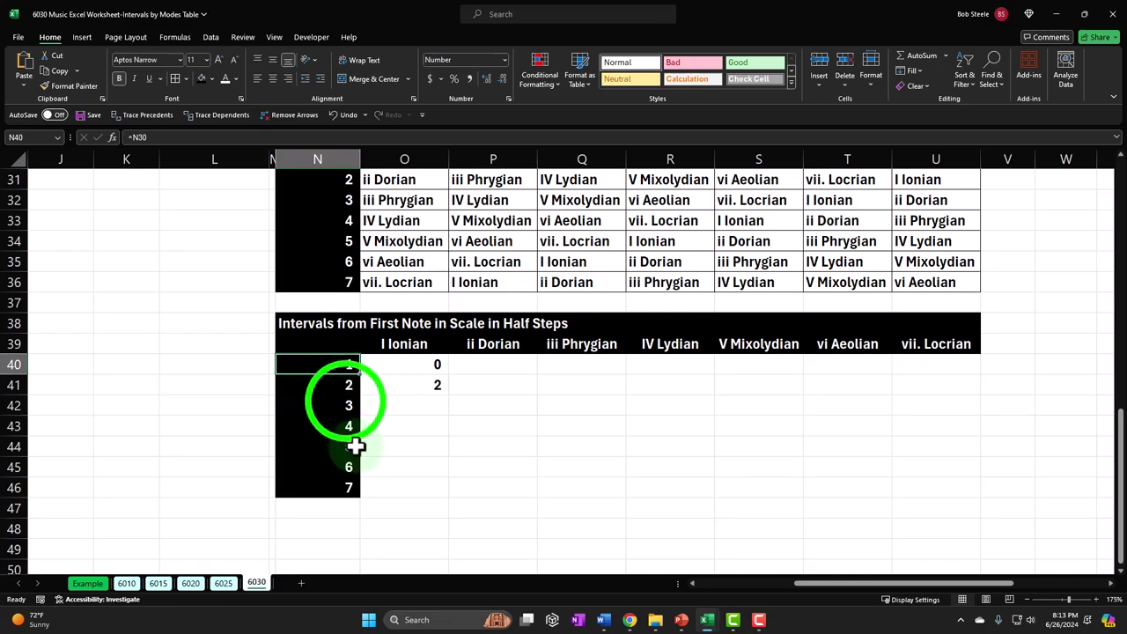
left_click(344, 404)
- Check the combined total of the first two I Ionian formula steps in O3:O4
scroll(346, 402, "up", 5)
scroll(346, 403, "up", 5)
left_click(430, 221)
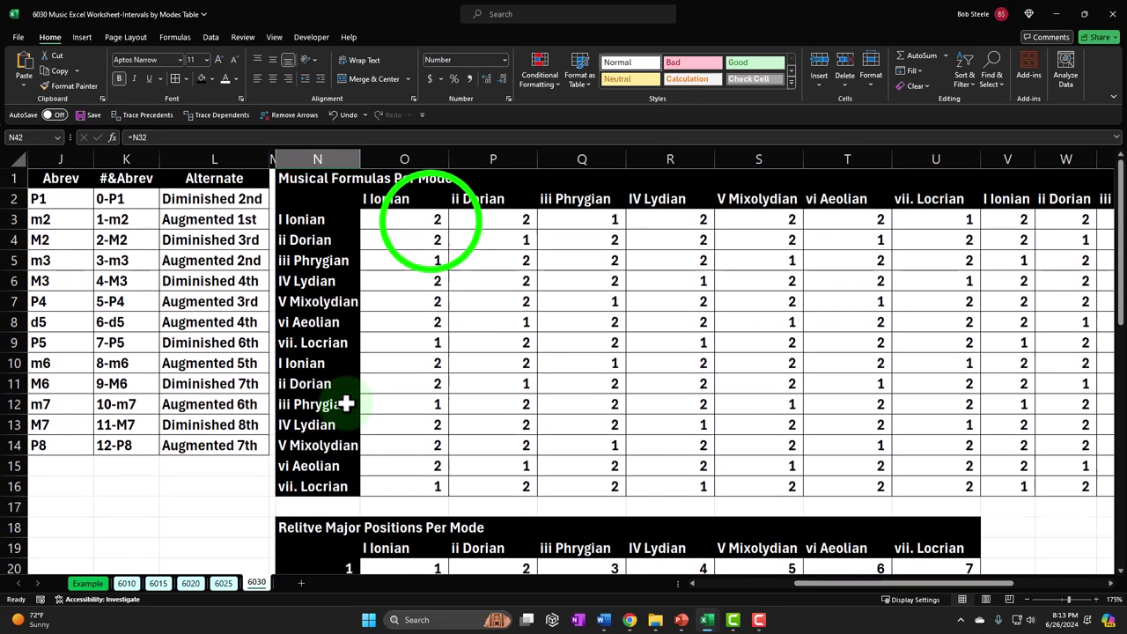
left_click_drag(430, 221, 430, 228)
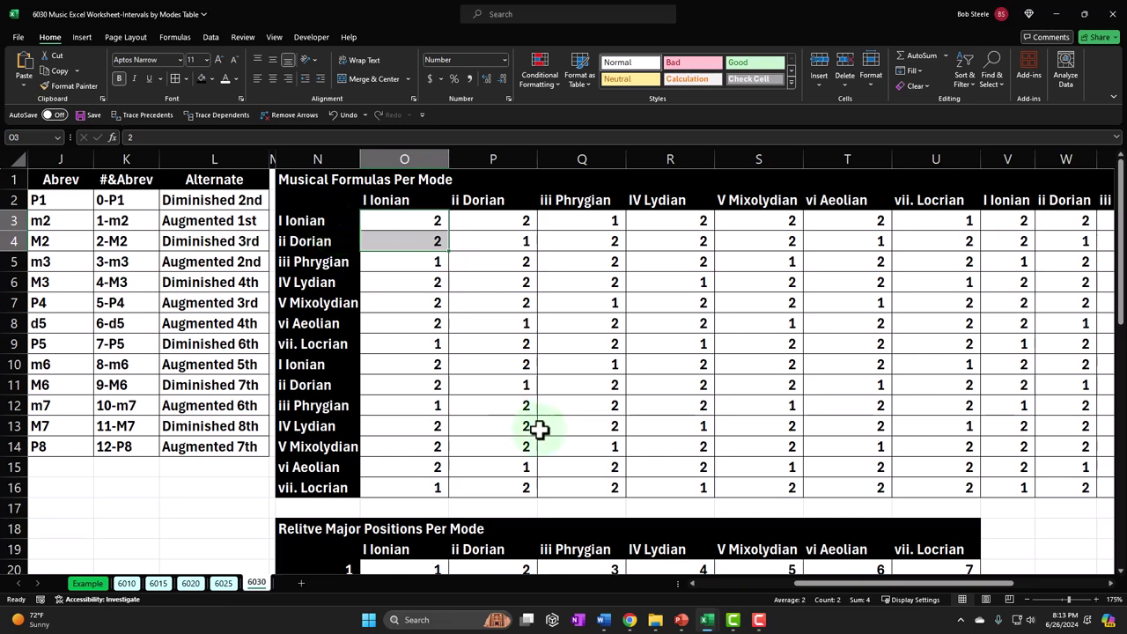
- Enter =O41+O4 in O42 as the I Ionian half-step interval for scale position 3
scroll(535, 431, "down", 9)
scroll(535, 431, "down", 2)
left_click(429, 325)
left_click(419, 348)
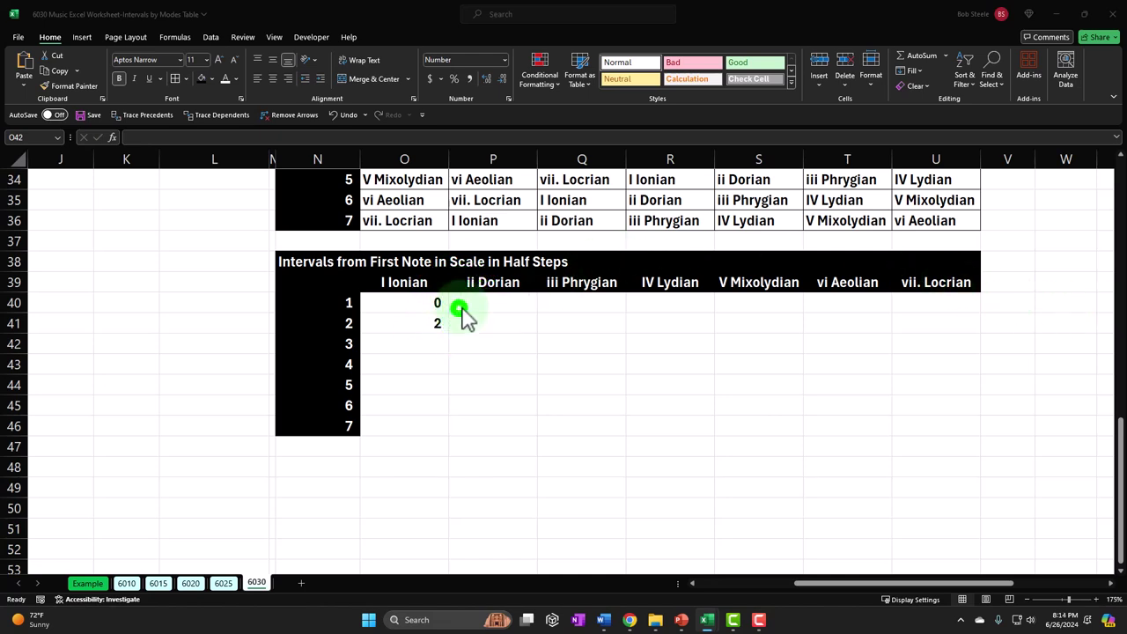
left_click(410, 347)
type("=")
key("Up")
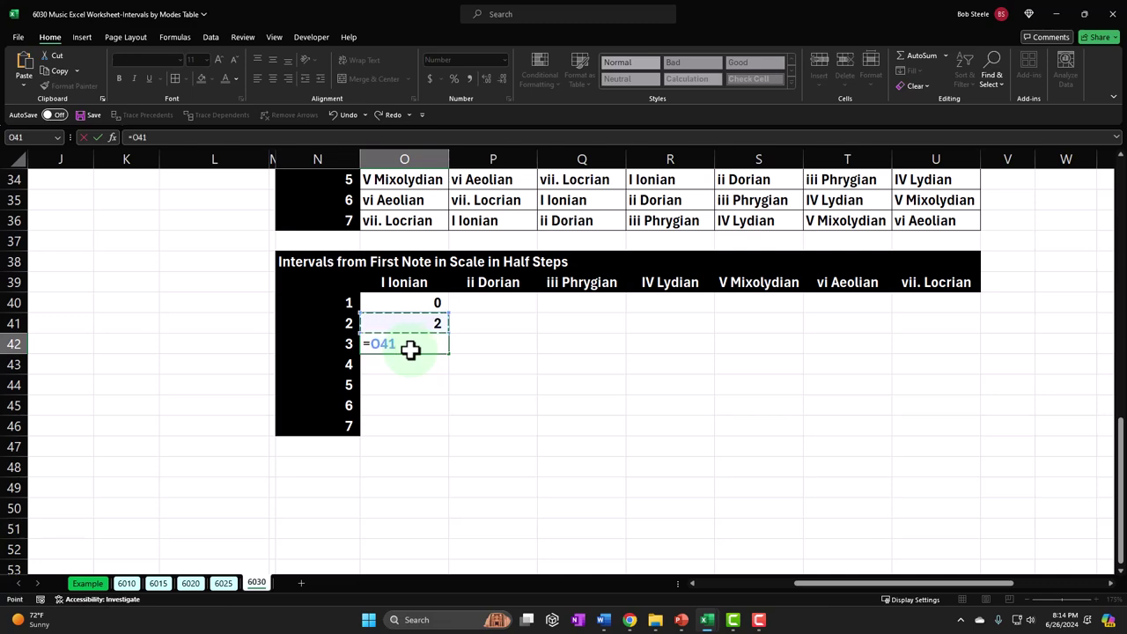
type("+")
scroll(410, 348, "up", 11)
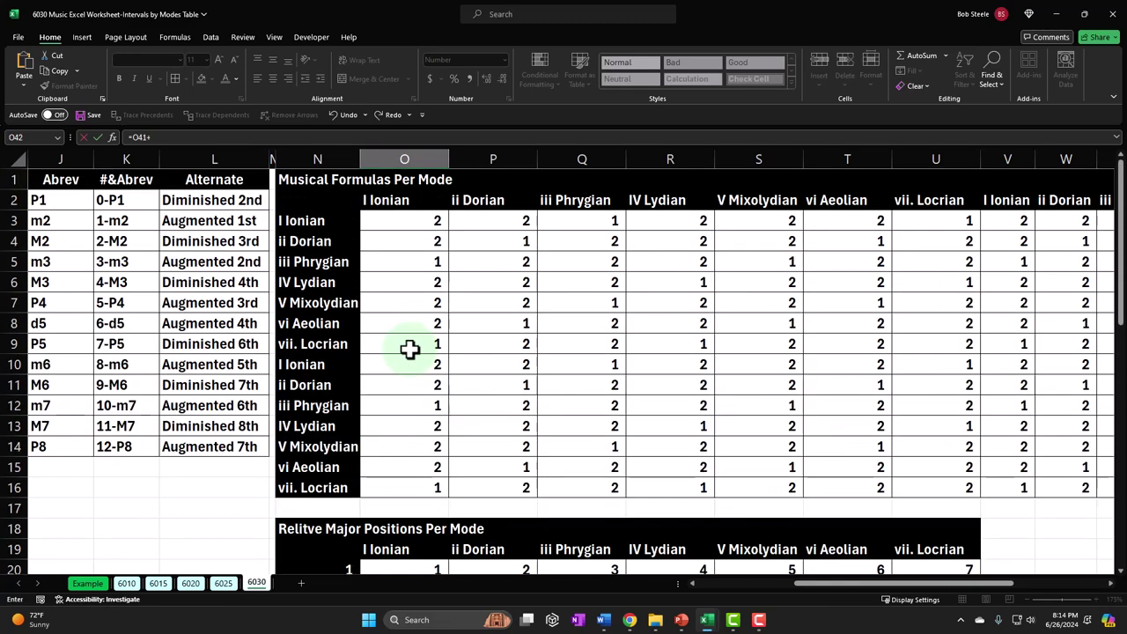
left_click(422, 243)
key("Return")
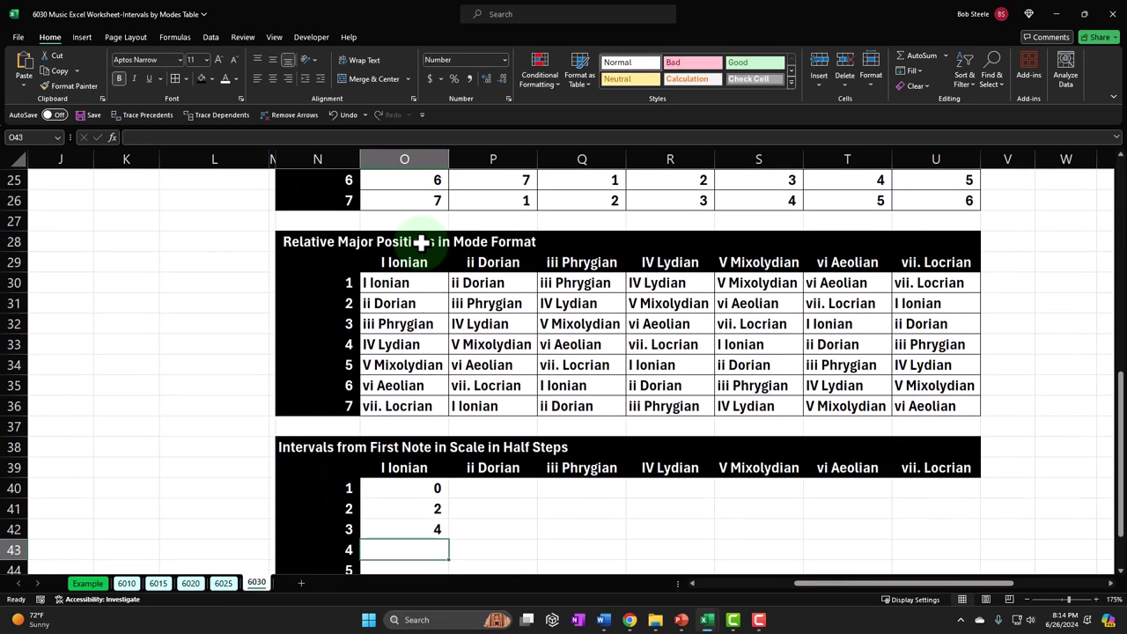
- Compare the position 3 interval in O42 with the sum of the formula steps in O3:O4
scroll(484, 432, "down", 1)
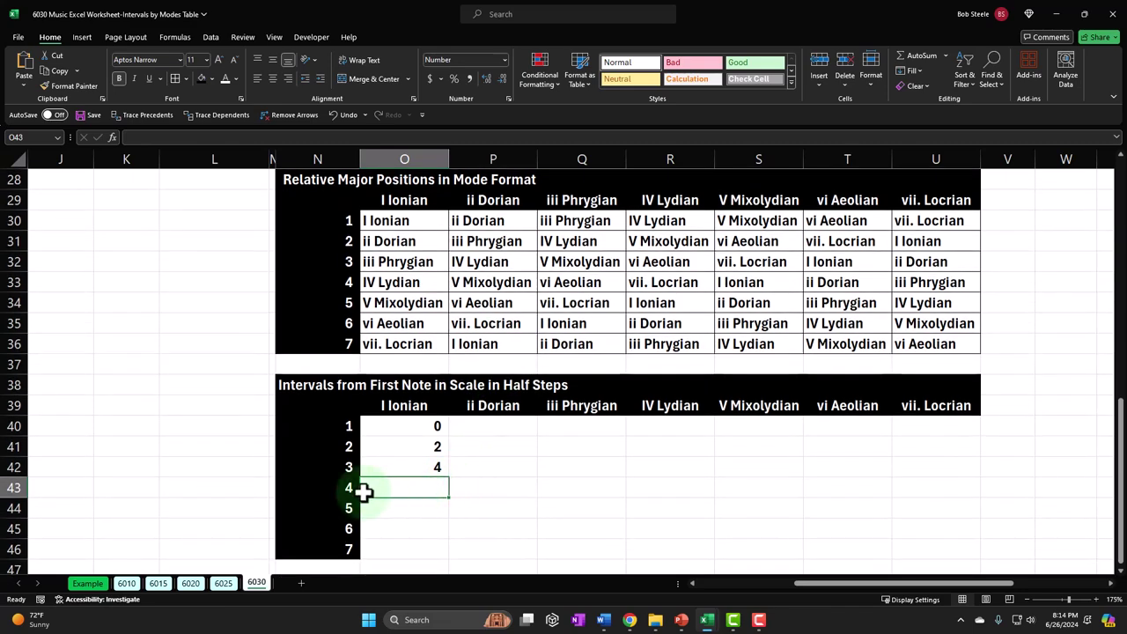
scroll(374, 490, "up", 9)
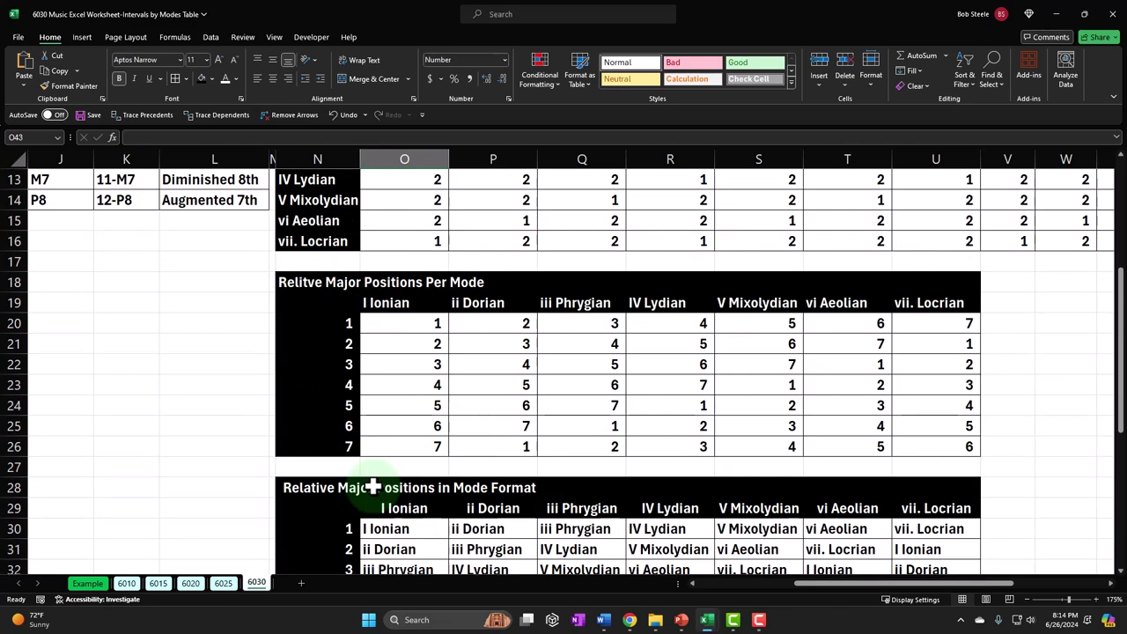
left_click(420, 220)
left_click_drag(421, 221, 417, 251)
left_click(540, 375, "ctrl")
left_click_drag(417, 221, 418, 236)
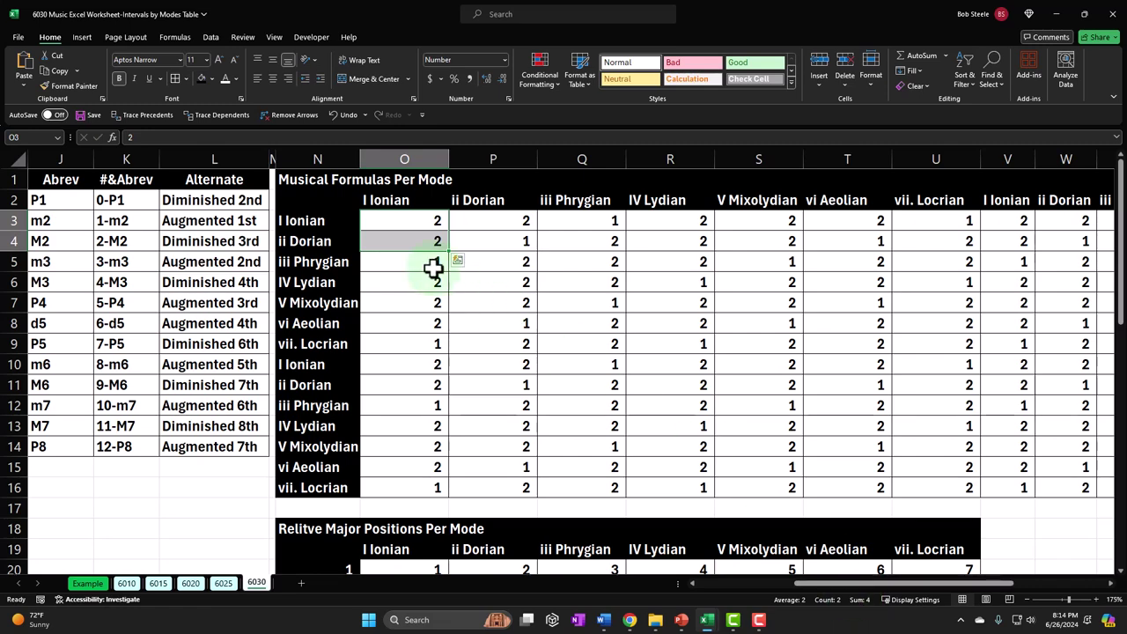
- Fill the O42 formula down to O43 for scale position 4 and check which formula step it references
scroll(433, 270, "down", 10)
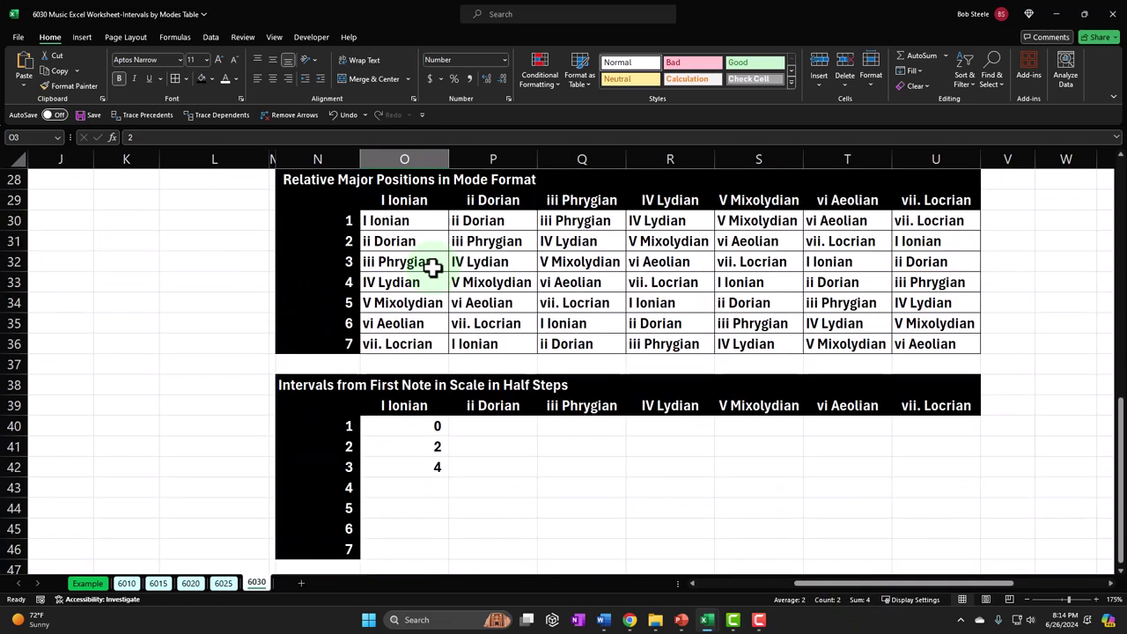
left_click(440, 406)
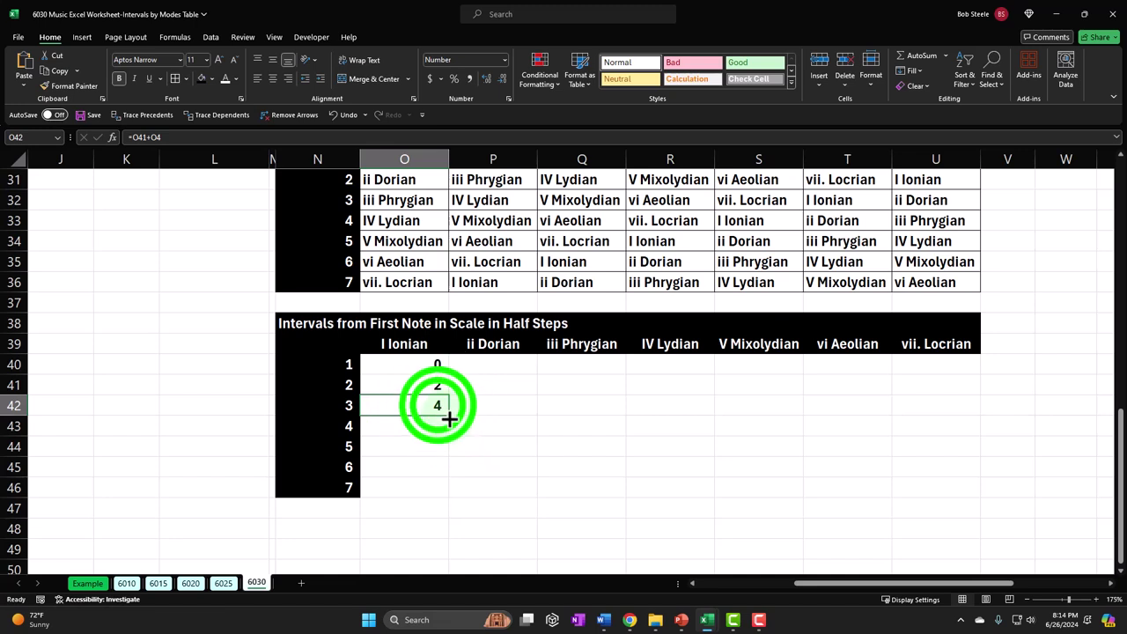
double_click(438, 405)
key("Escape")
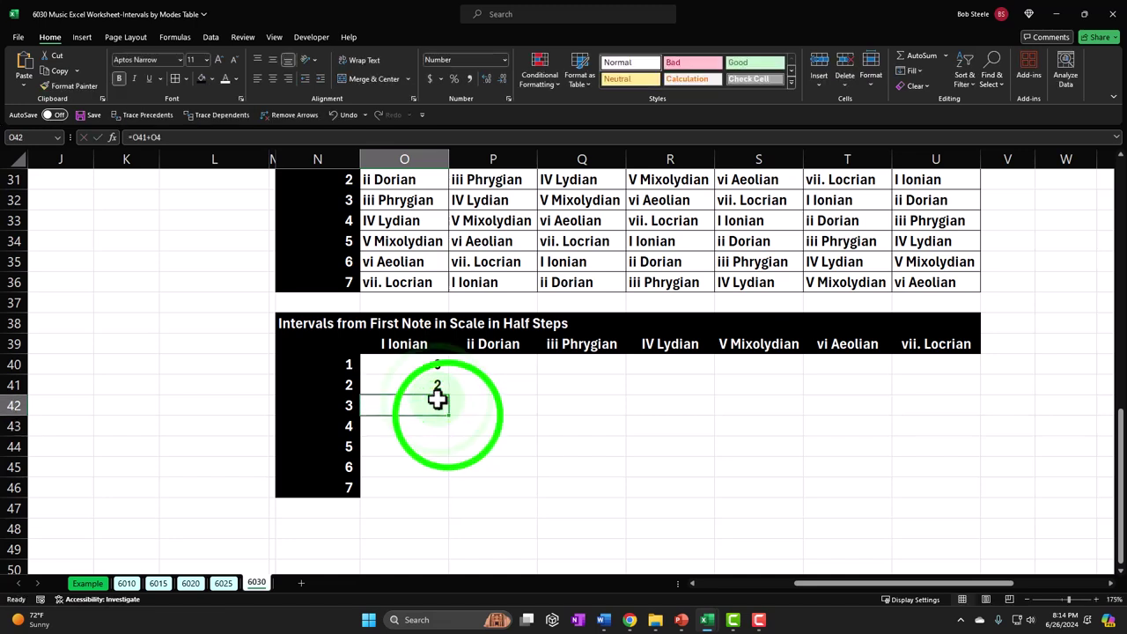
left_click_drag(447, 414, 447, 432)
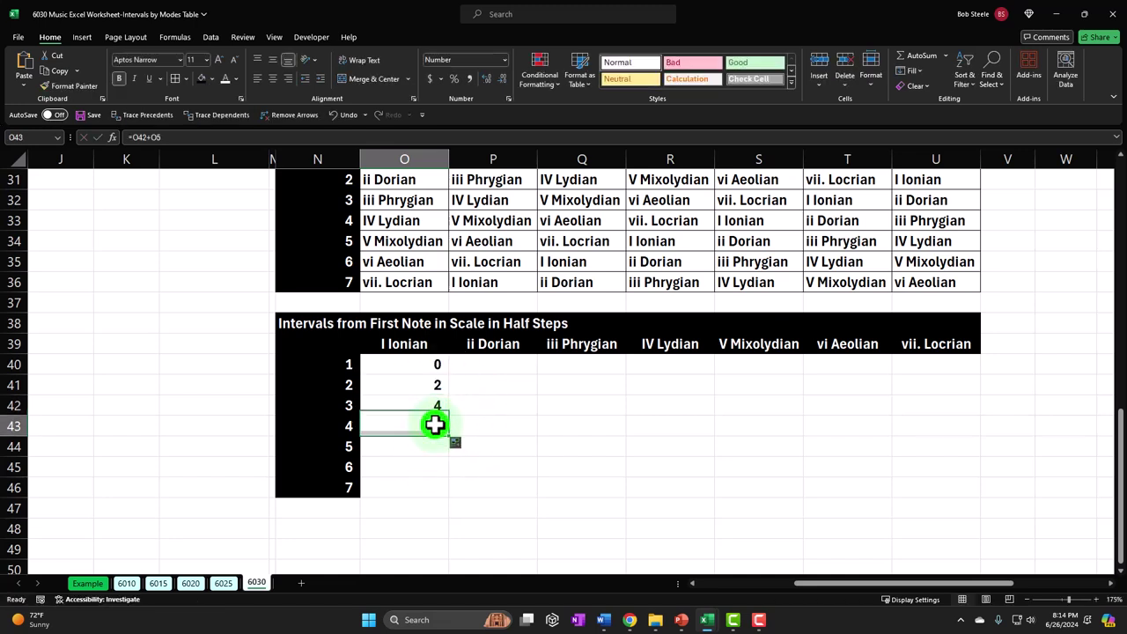
double_click(435, 424)
scroll(431, 405, "up", 10)
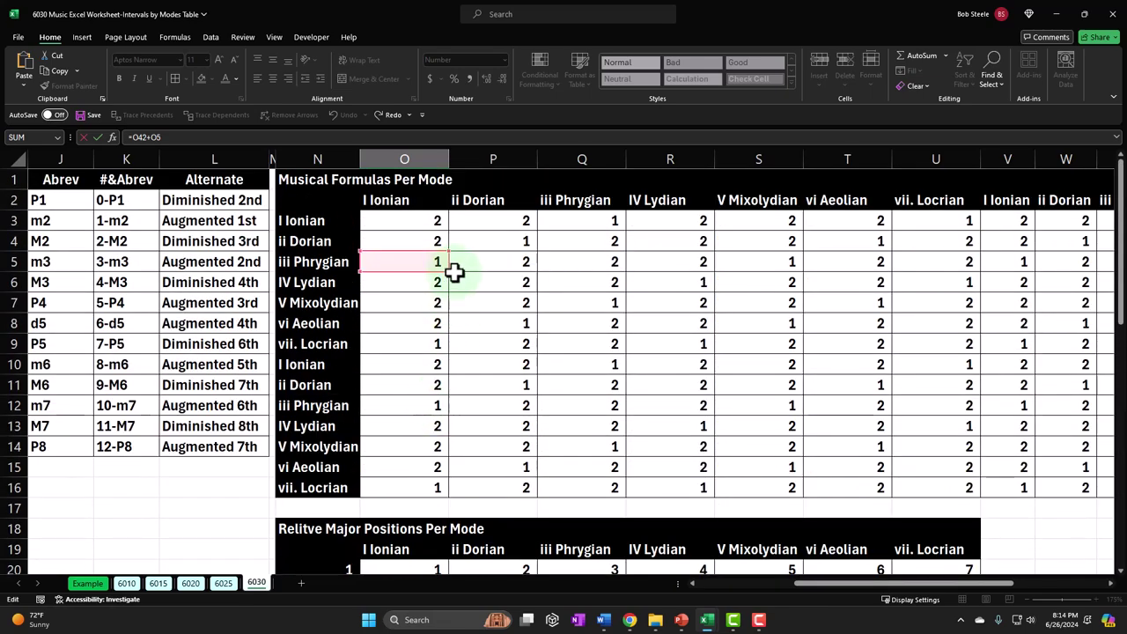
key("Return")
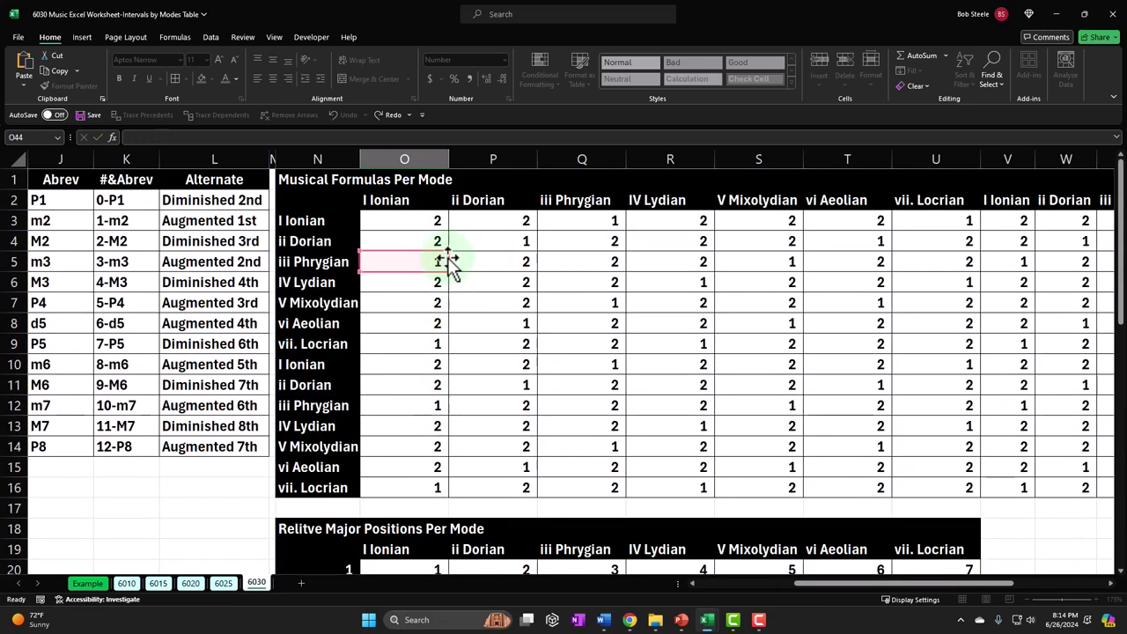
- Fill the O43 formula down to O44 for scale position 5 in the I Ionian column
scroll(480, 370, "down", 1)
left_click(440, 470)
left_click_drag(450, 487, 450, 495)
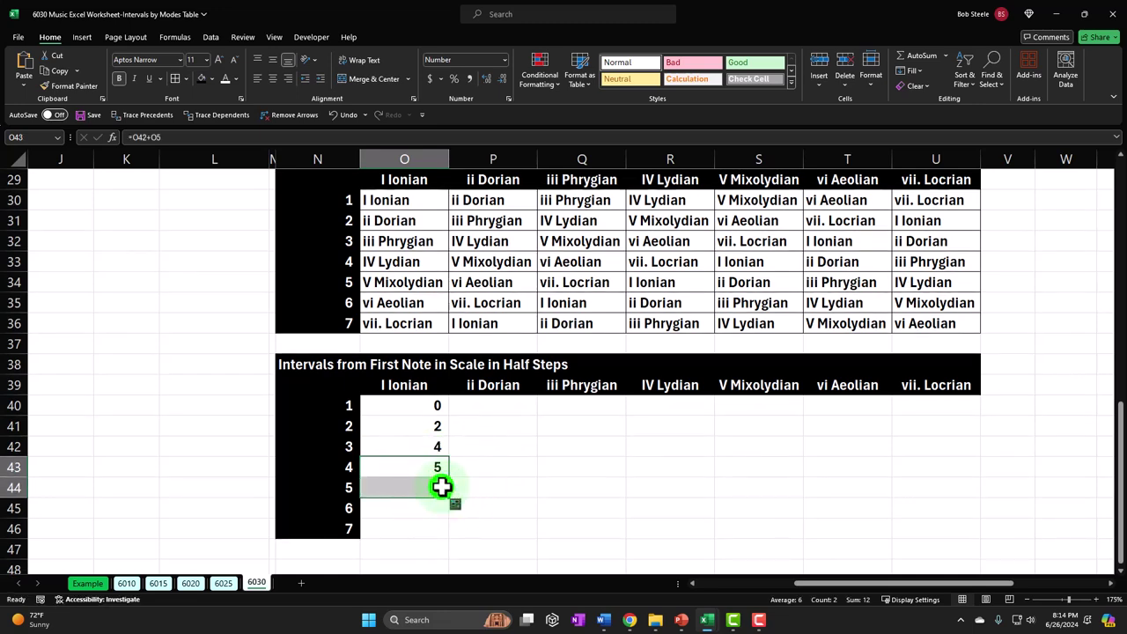
double_click(438, 484)
key("Return")
- Inspect which cell of Musical Formulas Per Mode the O44 formula references
double_click(434, 480)
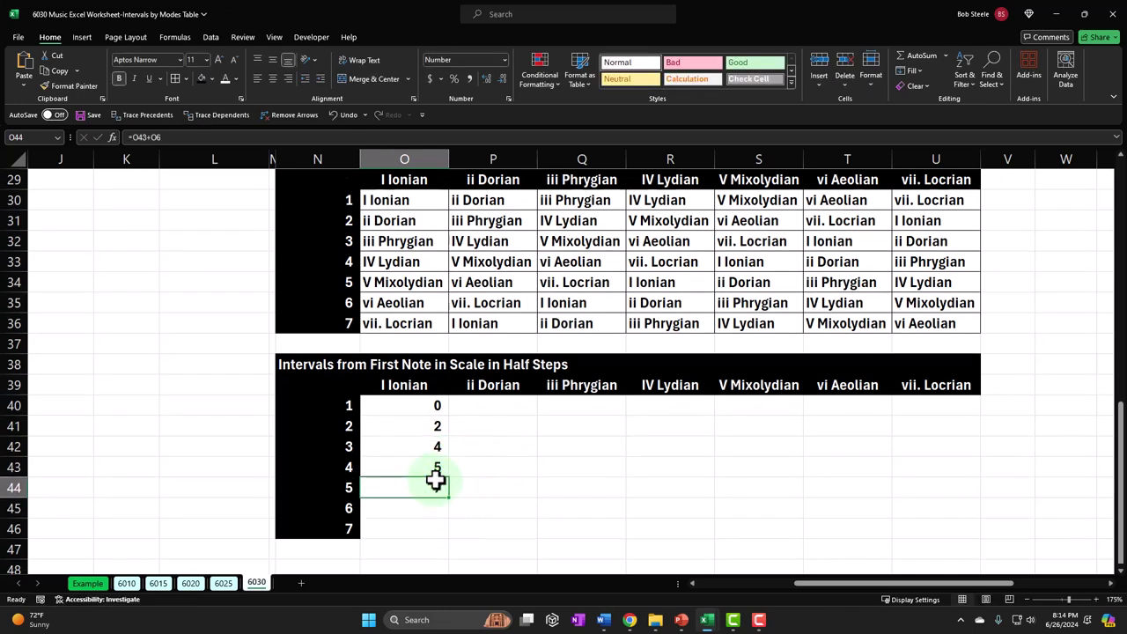
scroll(434, 475, "up", 7)
scroll(434, 467, "down", 2)
scroll(434, 467, "down", 6)
double_click(440, 424)
scroll(441, 423, "up", 8)
scroll(440, 424, "up", 3)
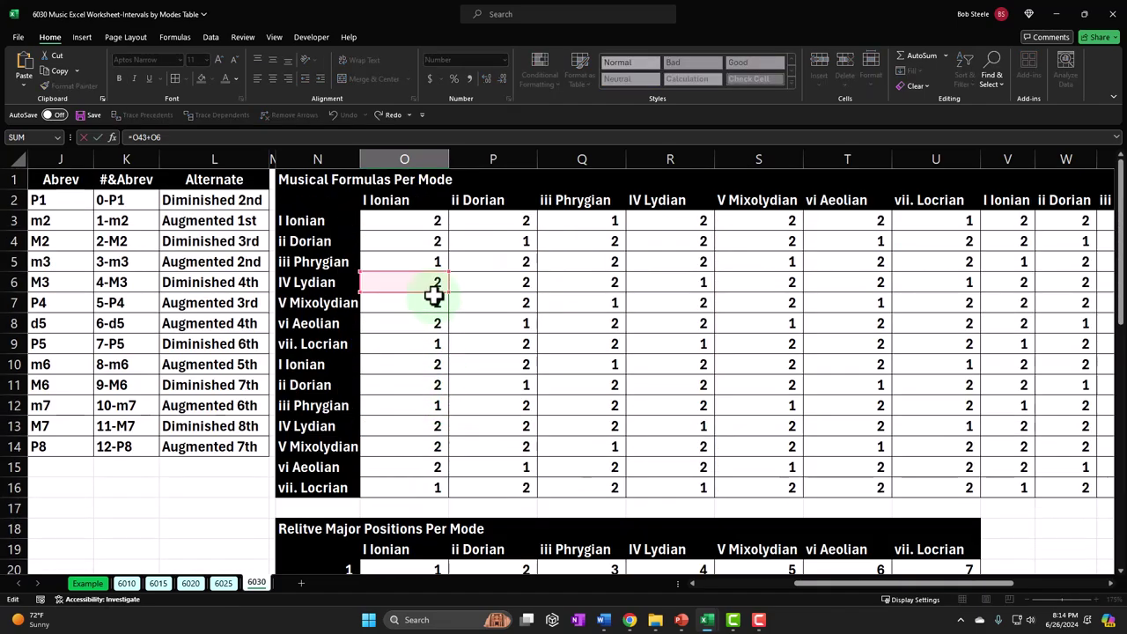
key("Return")
- Compare the sum of the I Ionian formula steps in O3:O6 with the scale position 5 interval in O44
scroll(435, 294, "down", 6)
scroll(440, 301, "up", 3)
scroll(440, 301, "up", 3)
left_click_drag(422, 221, 426, 287)
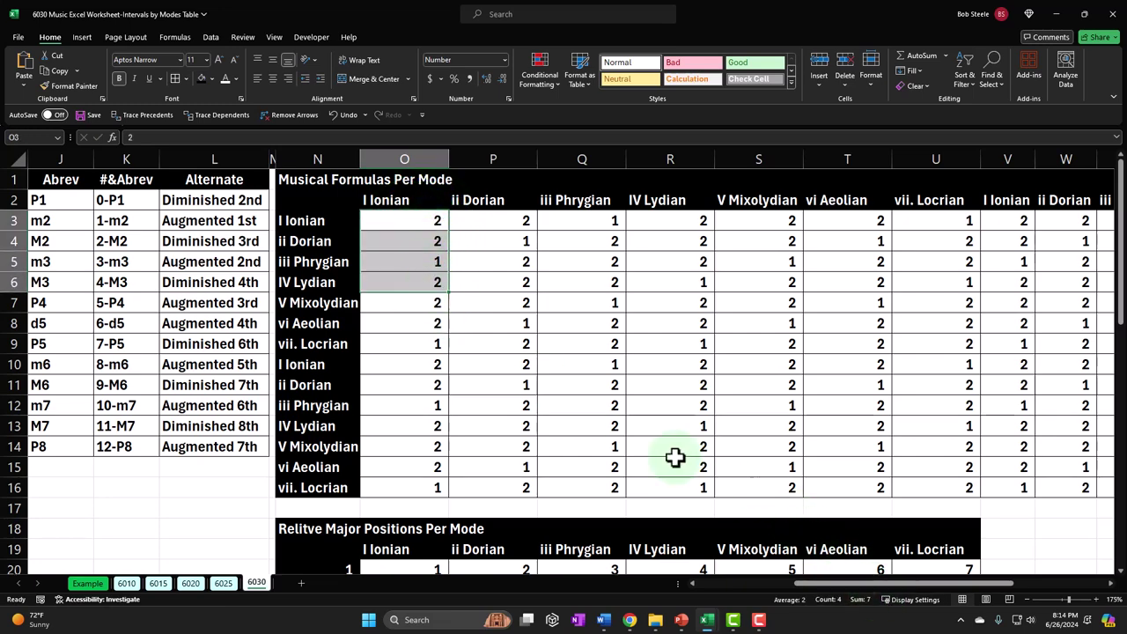
scroll(642, 420, "down", 8)
scroll(641, 420, "down", 3)
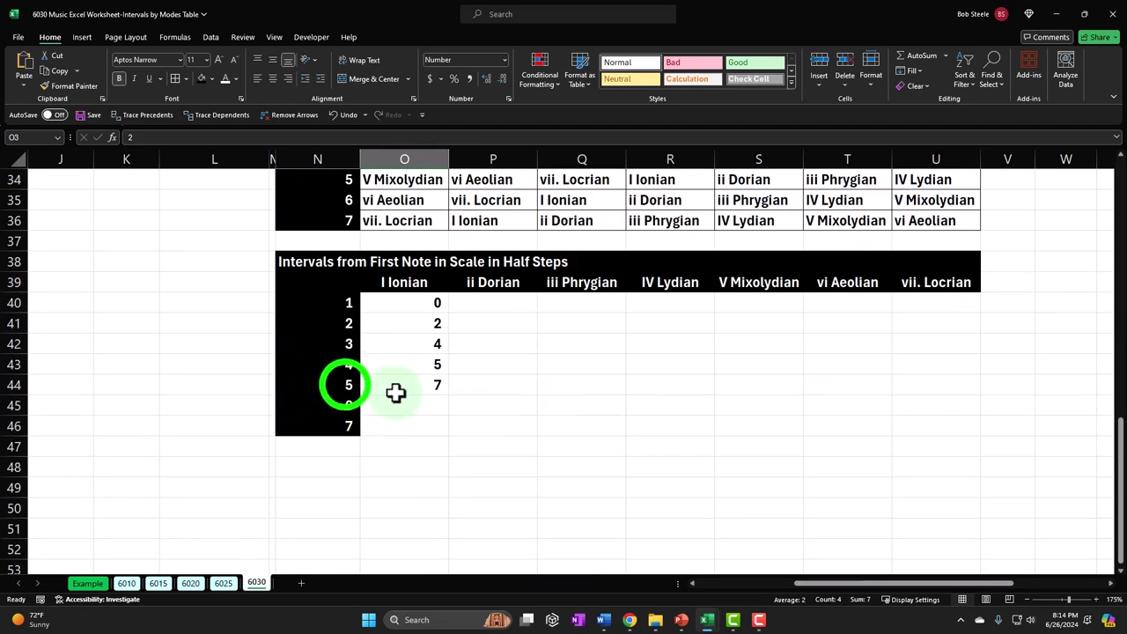
left_click(348, 385)
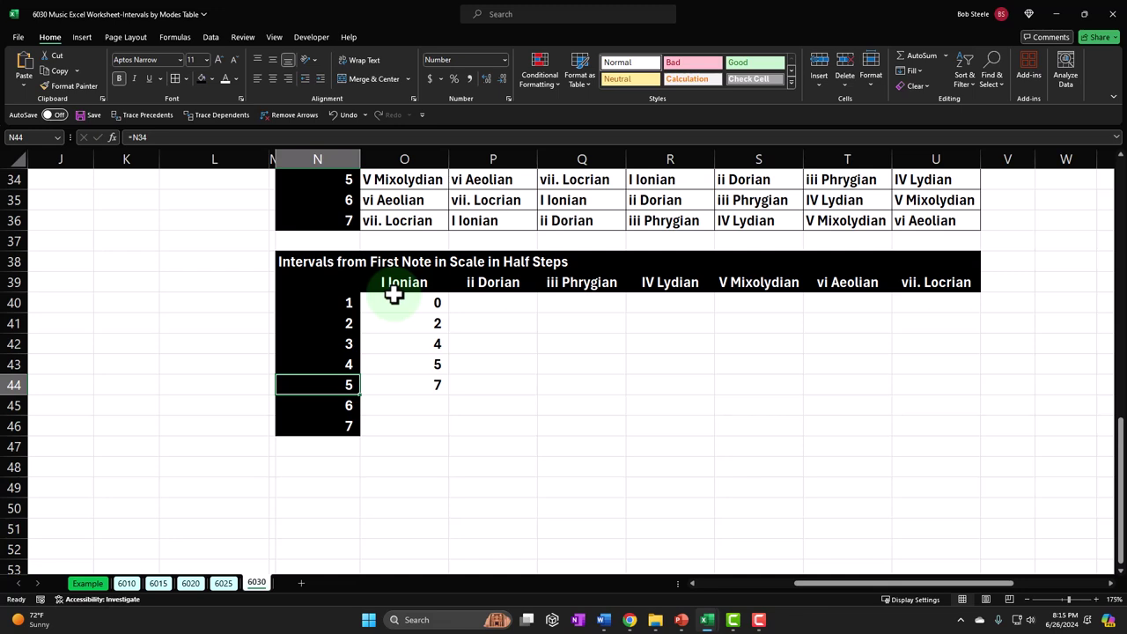
left_click(410, 388)
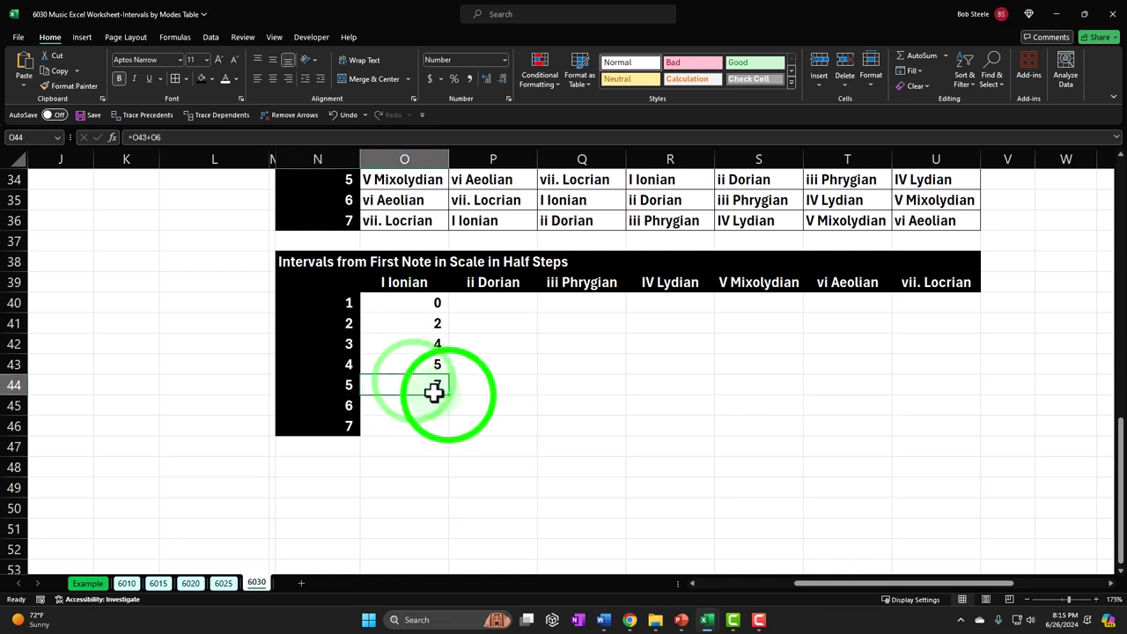
- Fill the O44 formula down to O46 for scale positions 6 and 7, and check the references in O46
left_click_drag(449, 397, 447, 430)
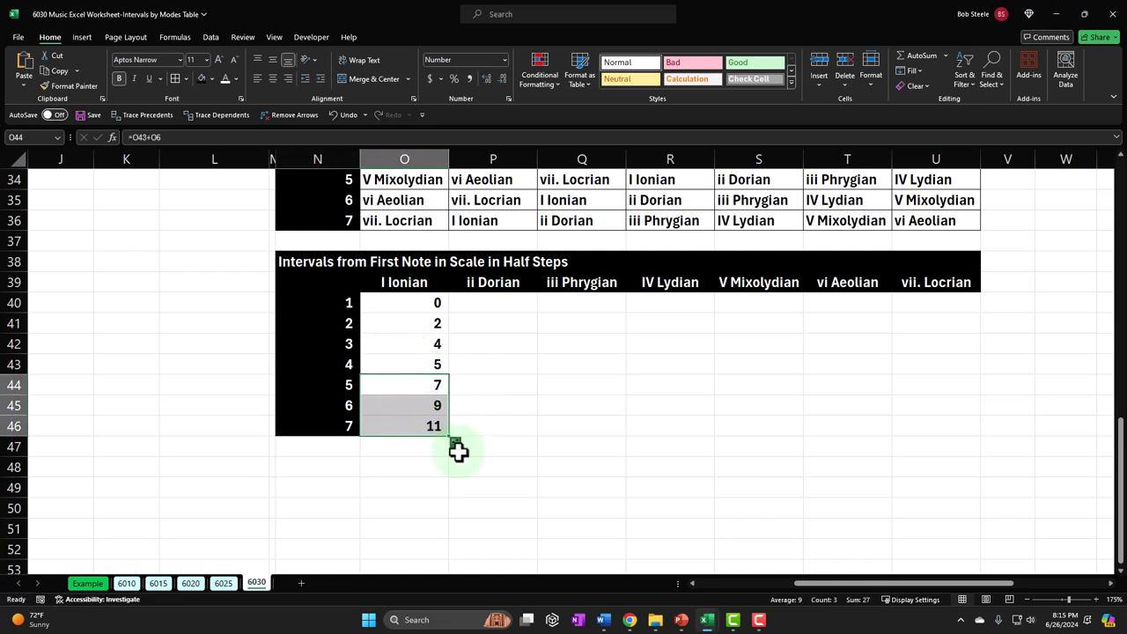
double_click(410, 426)
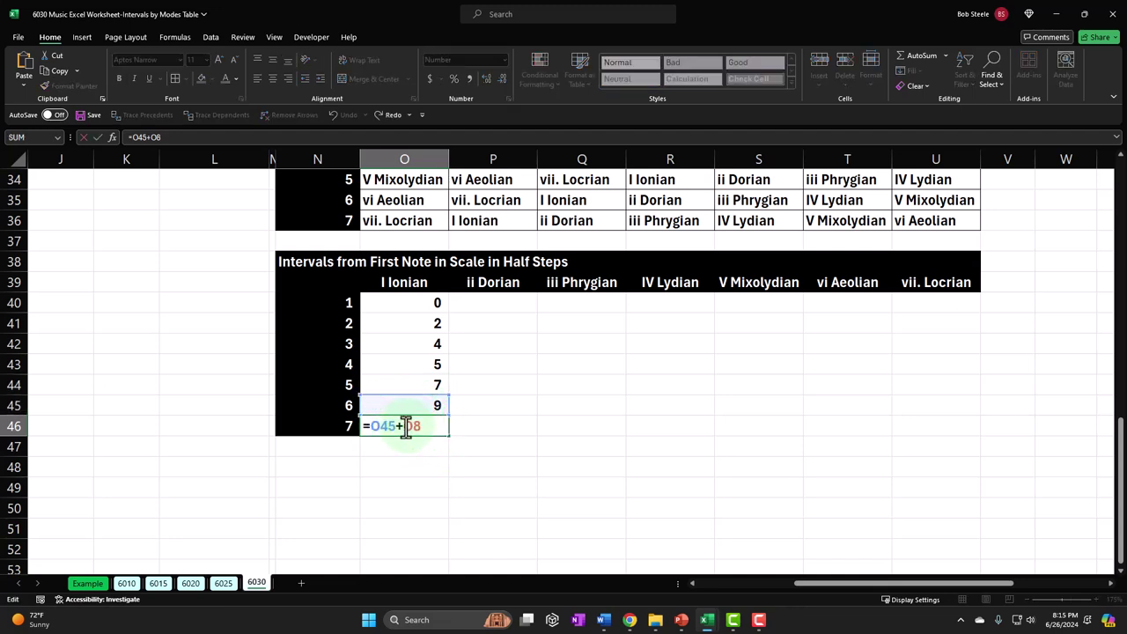
key("Return")
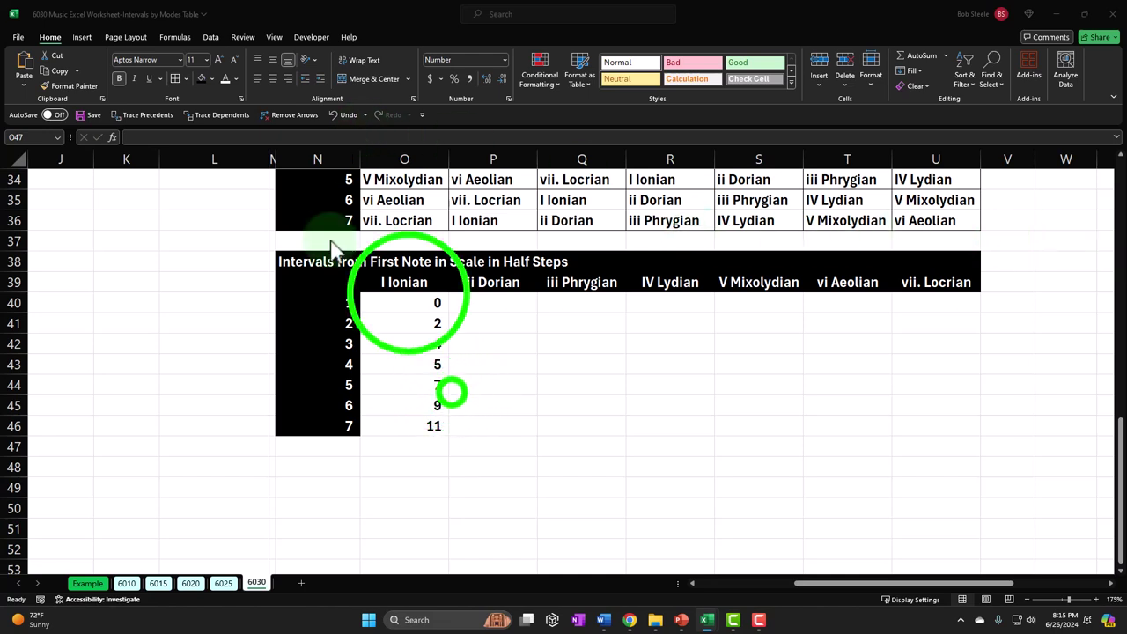
- Review the I Ionian half-step intervals in O40:O46 against their scale positions 1 through 7
left_click(407, 299)
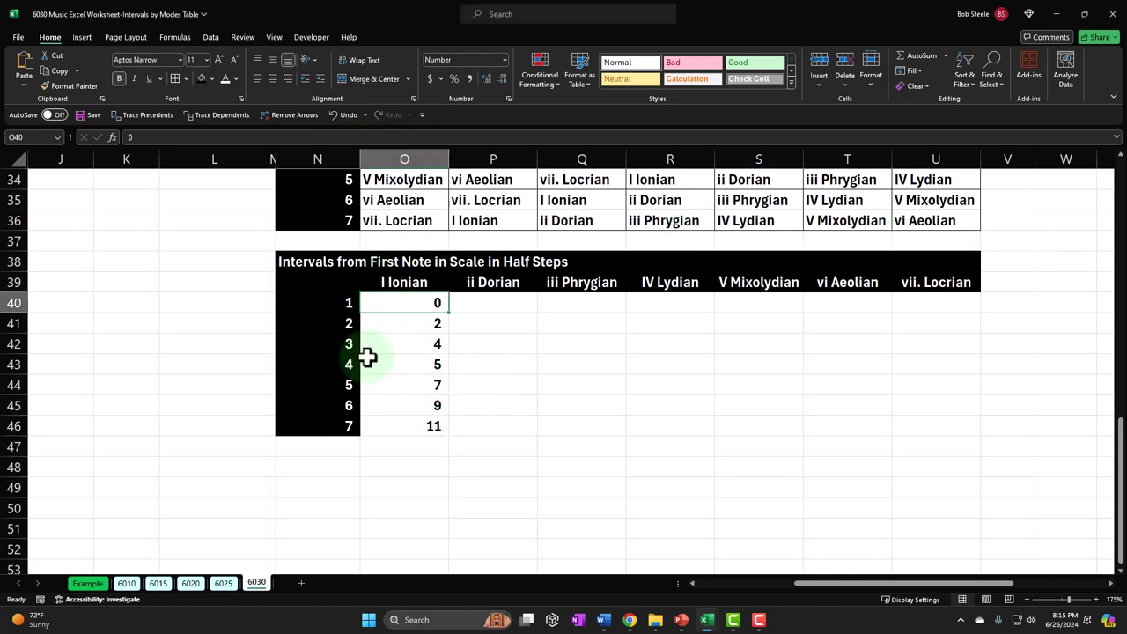
left_click(301, 309)
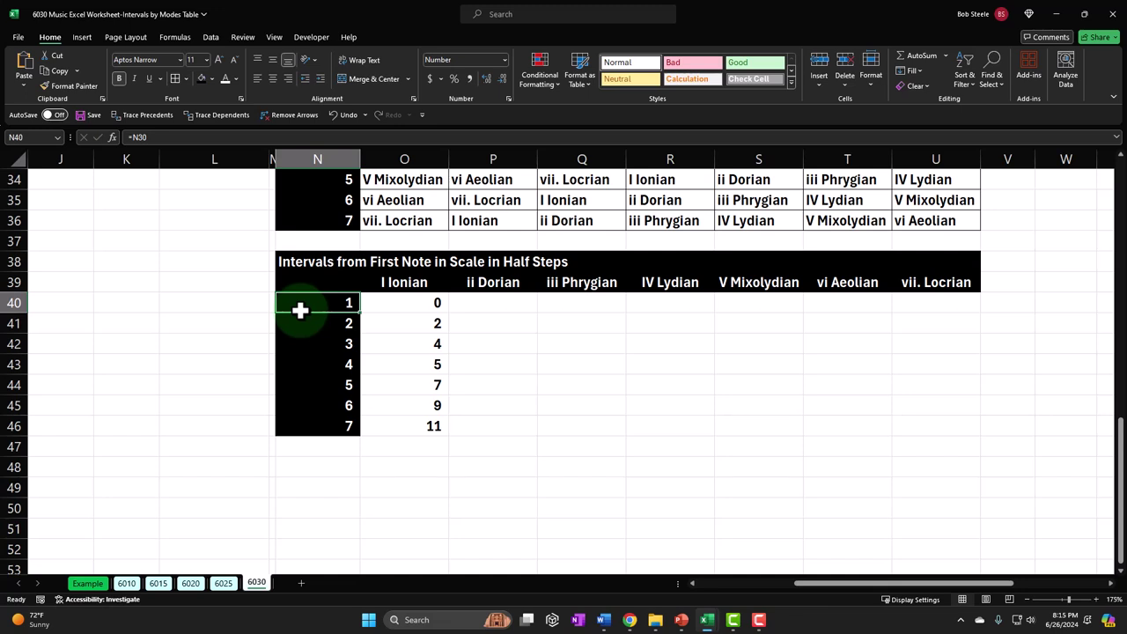
key("Right")
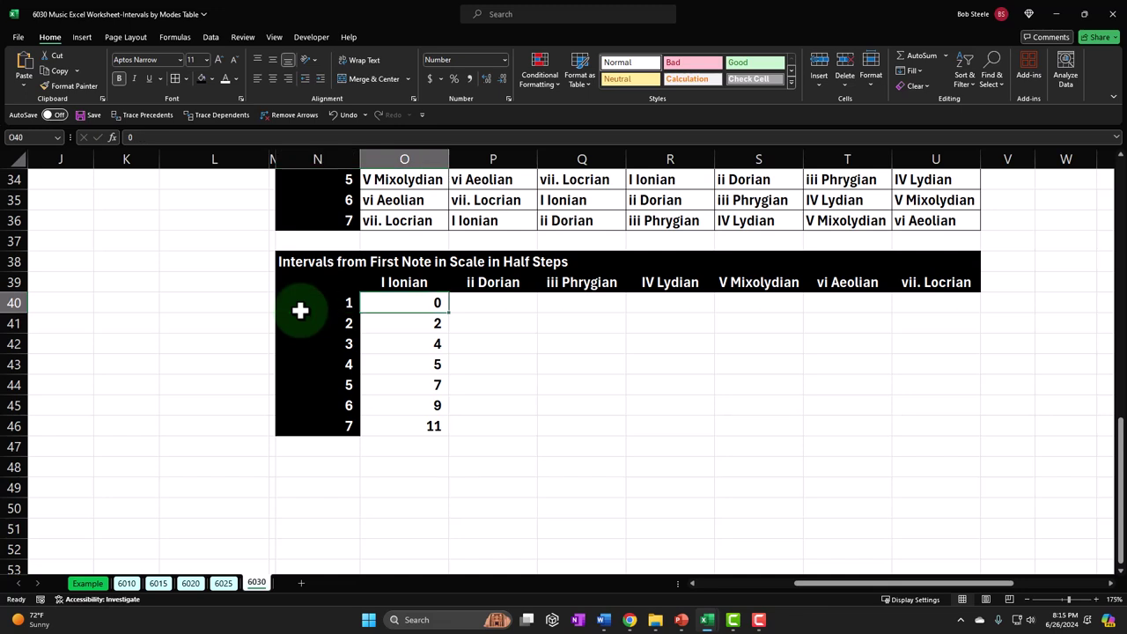
key("Down")
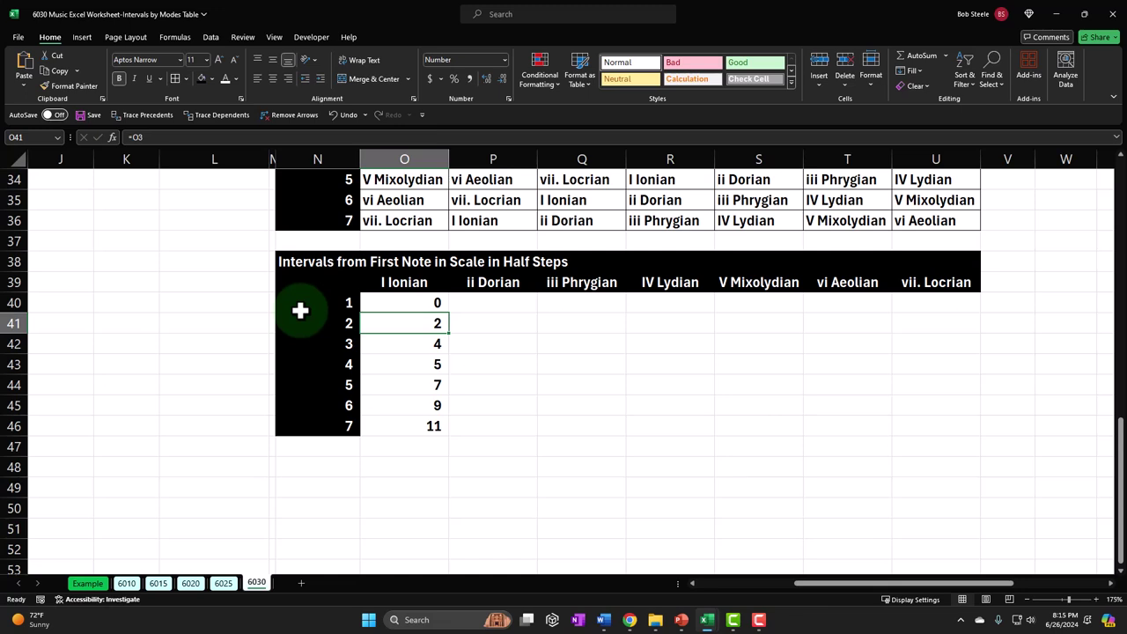
key("Down")
key("Left")
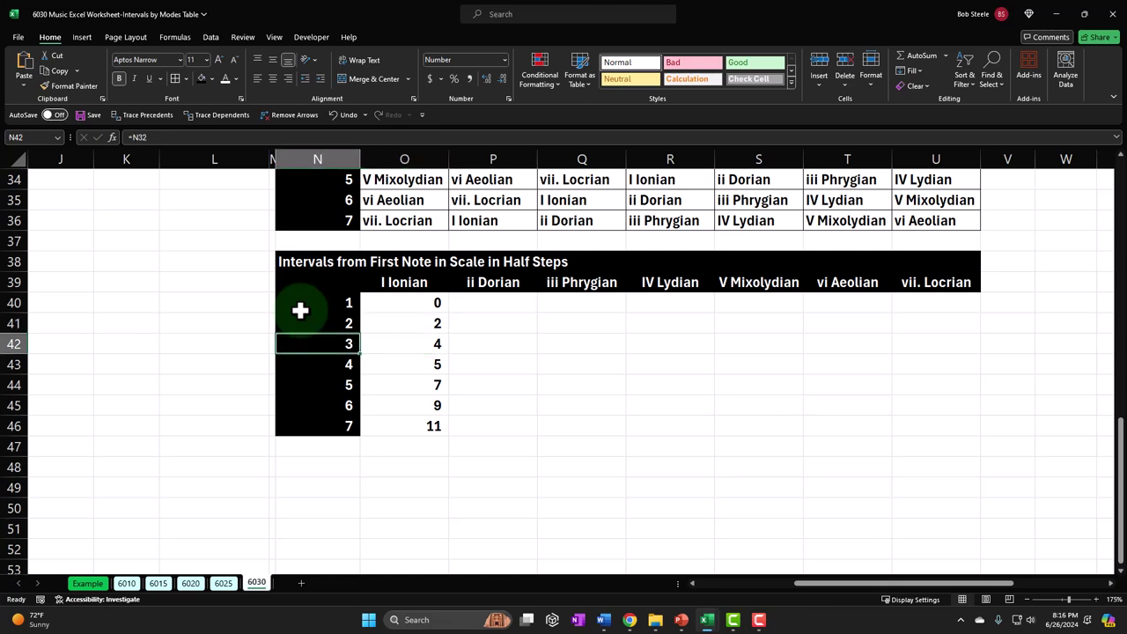
key("Right")
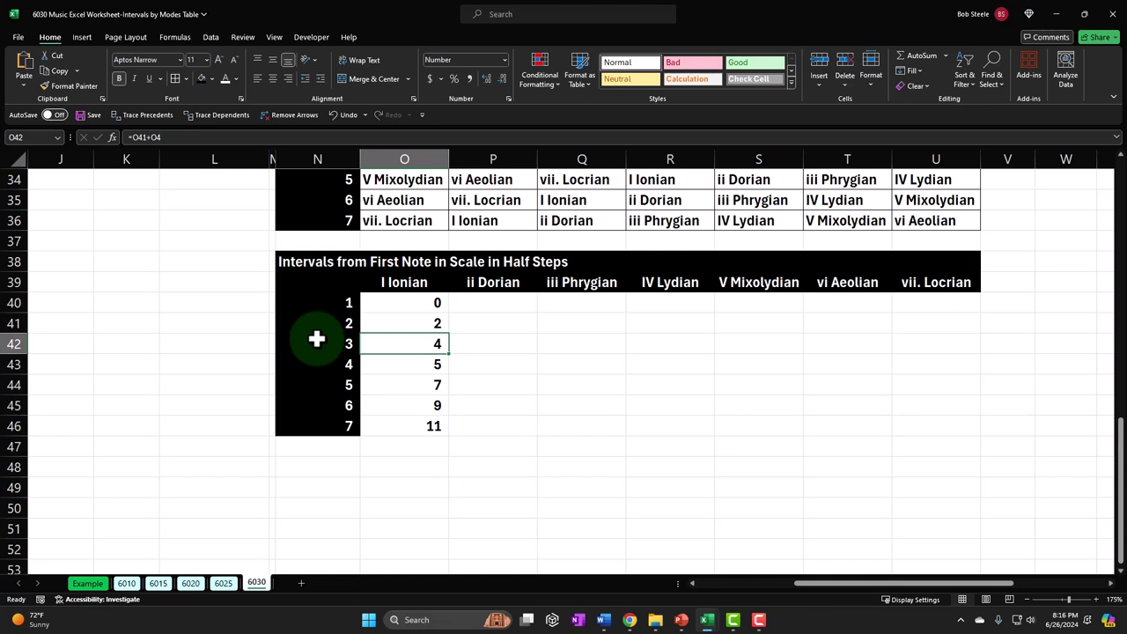
key("Down")
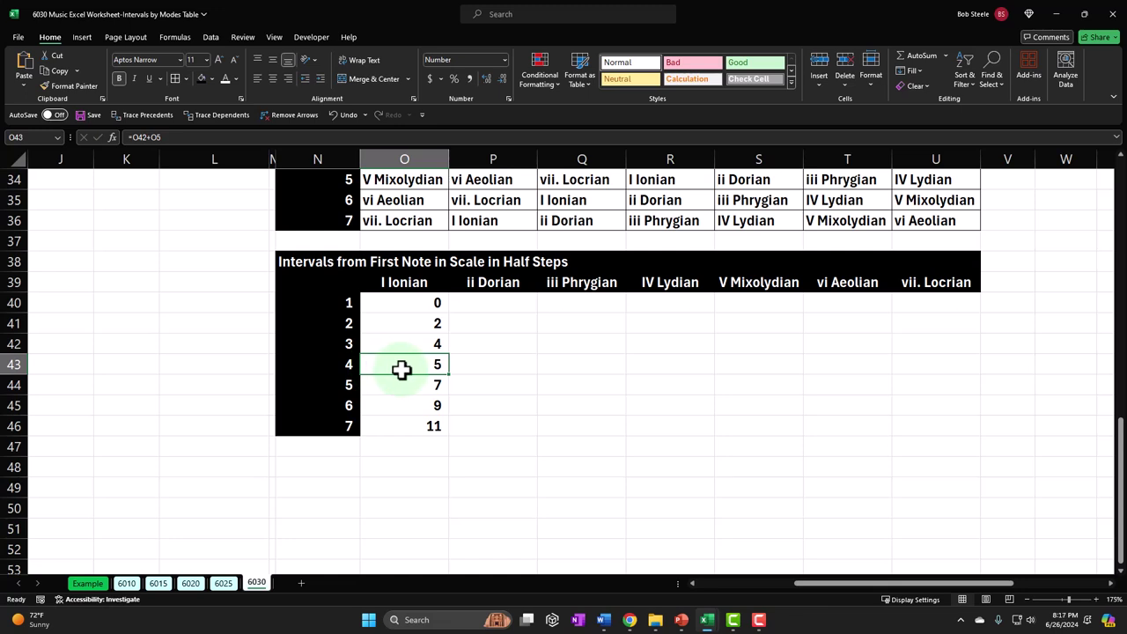
key("Down")
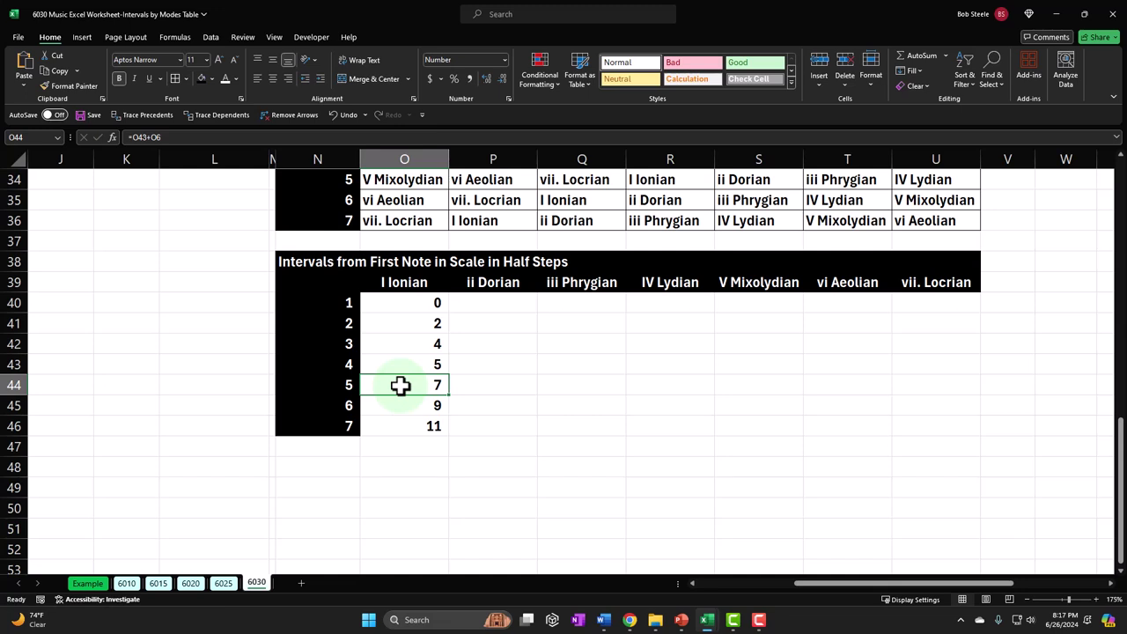
key("Down")
key("Left")
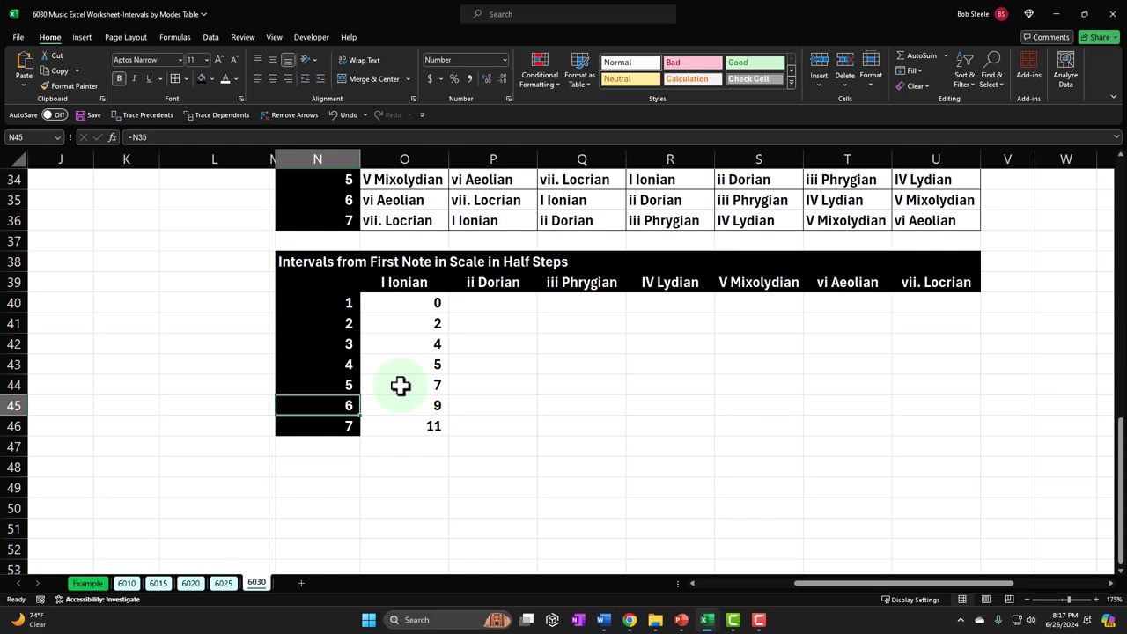
key("Right")
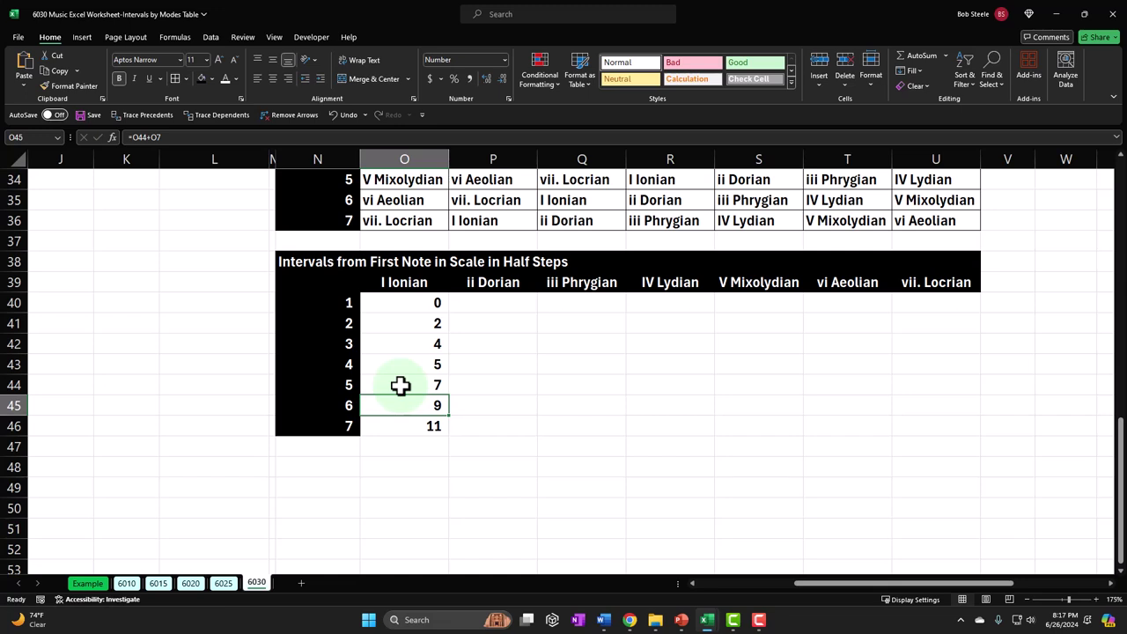
left_click(339, 404)
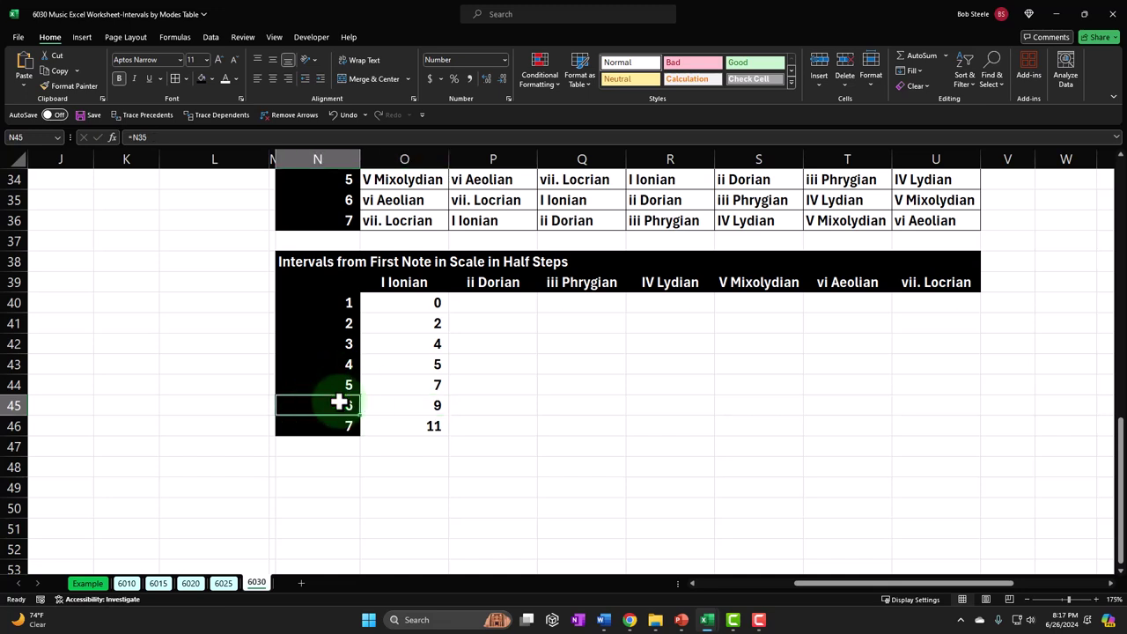
left_click(404, 425)
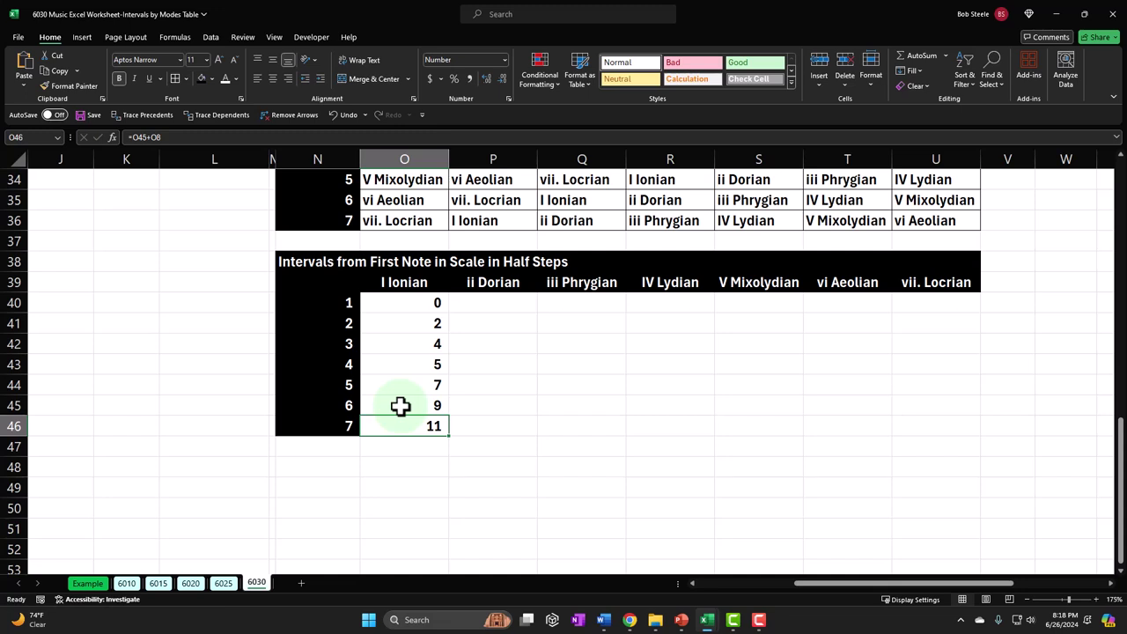
- Enter =O40 in P40 as the ii Dorian interval for scale position 1
left_click(474, 300)
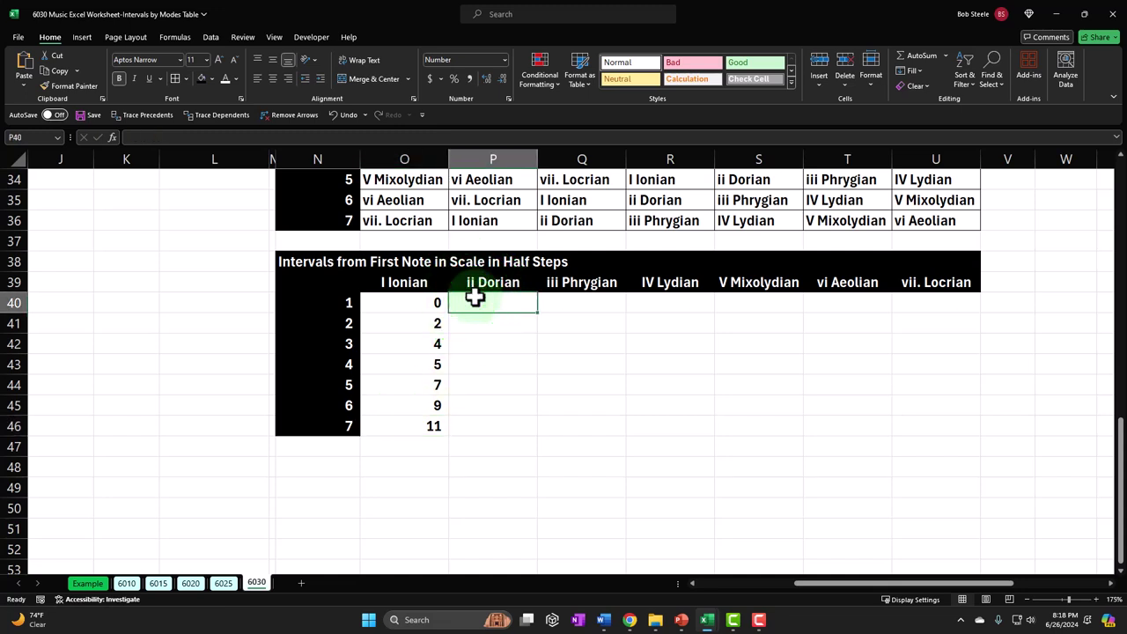
type("=")
key("Left")
key("Return")
left_click(474, 301)
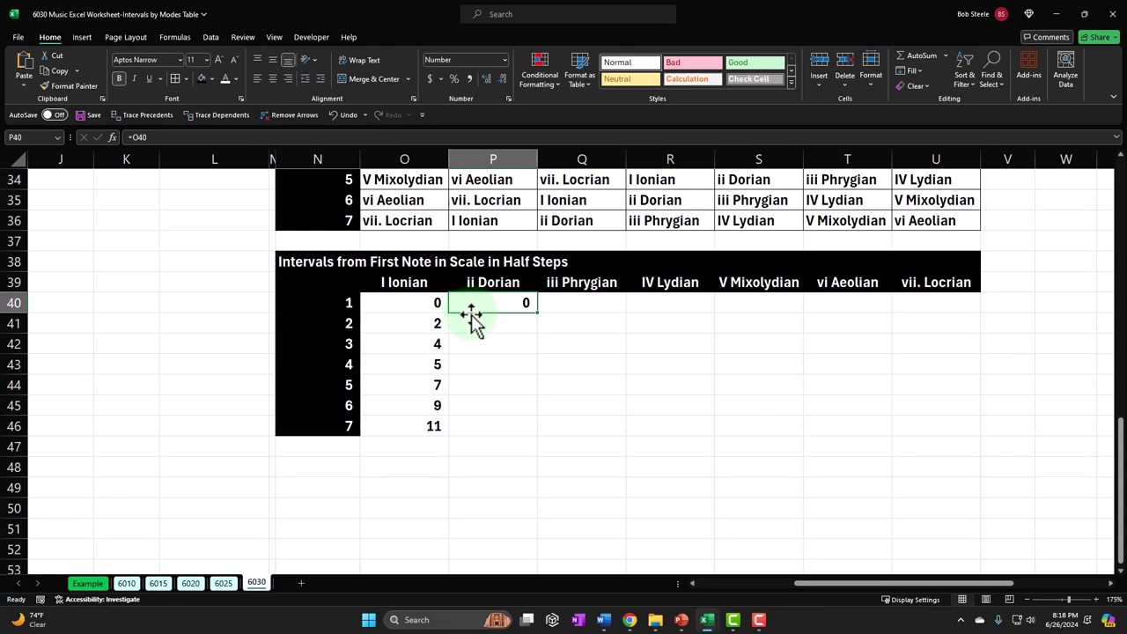
- Enter =P40+P3 in P41 to add the first ii Dorian formula step for scale position 2
scroll(473, 313, "up", 11)
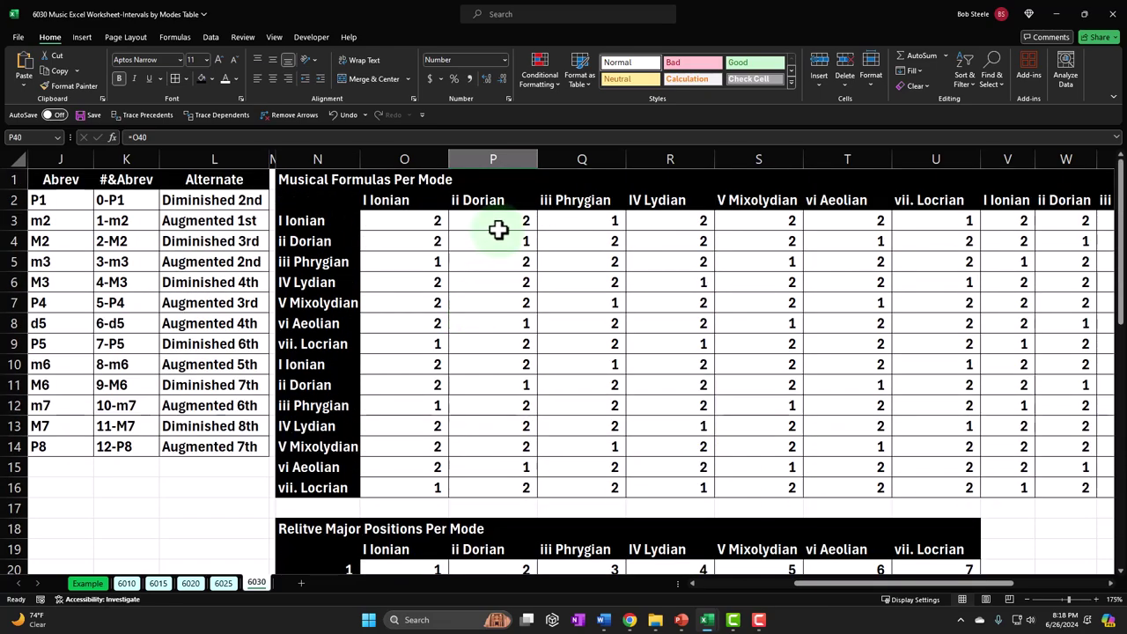
scroll(498, 231, "down", 9)
left_click(501, 446)
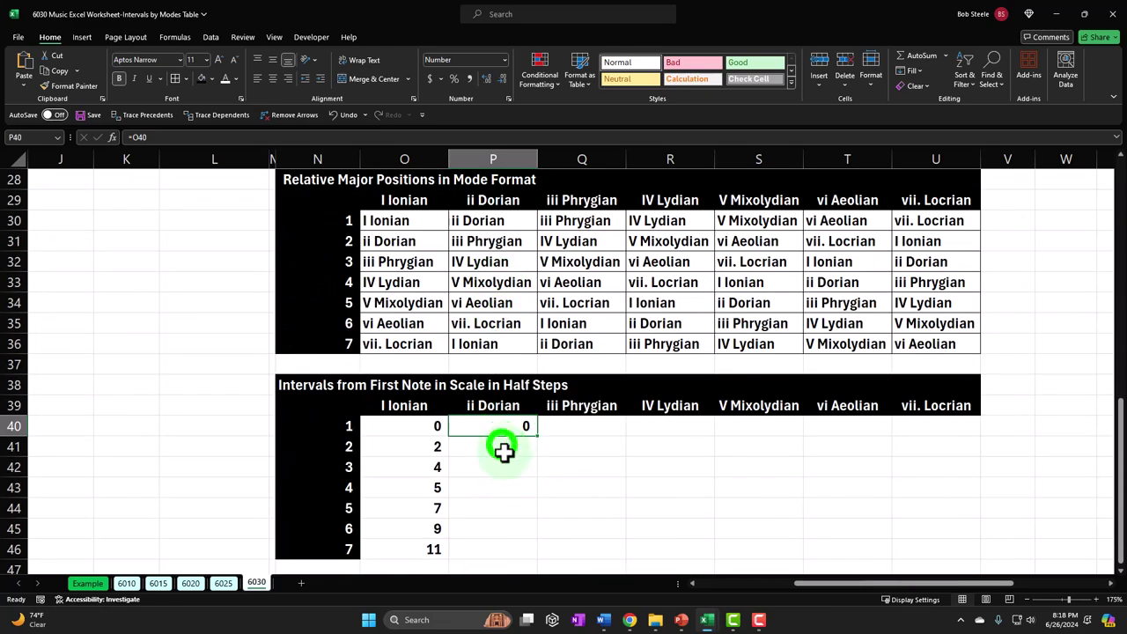
type("=")
key("Up")
type("+")
scroll(501, 445, "up", 9)
left_click(509, 222)
key("Return")
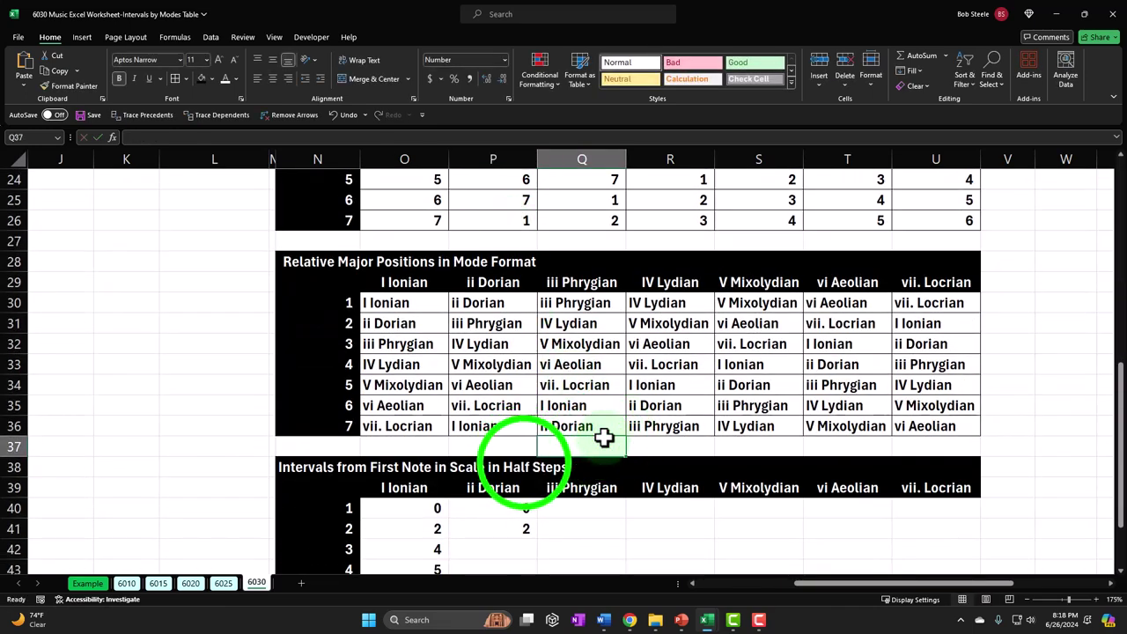
- Fill the P41 formula down to P46 for scale positions 3 through 7 in the ii Dorian column
scroll(528, 458, "down", 1)
left_click(522, 463)
scroll(528, 440, "down", 1)
left_click_drag(535, 415, 533, 513)
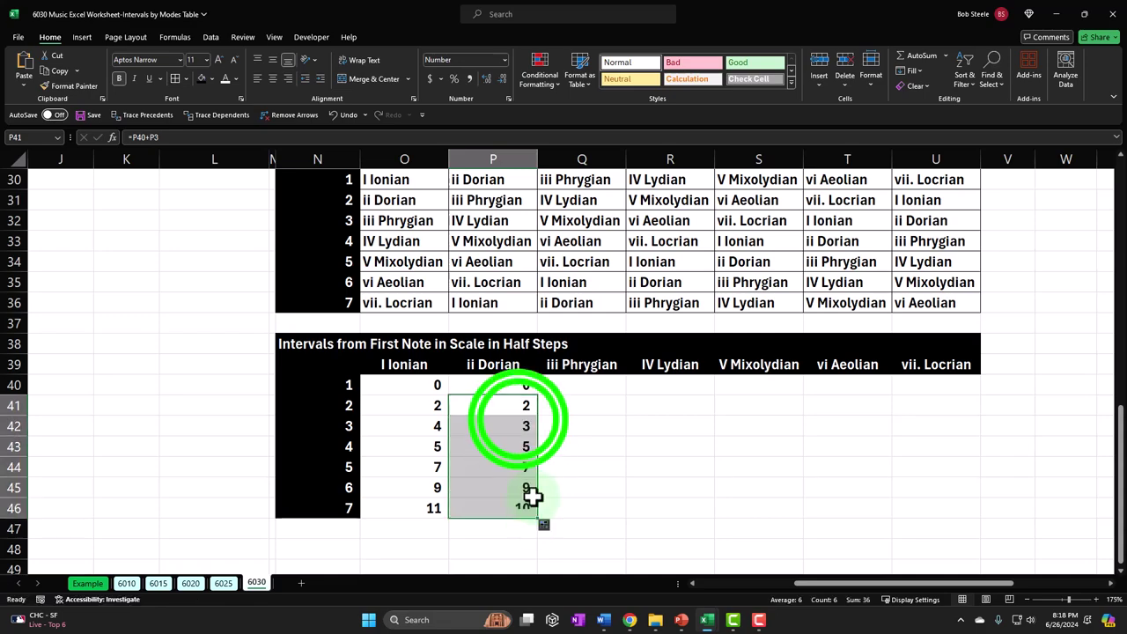
- Inspect which cell of Musical Formulas Per Mode the P42 formula references
double_click(516, 422)
scroll(516, 414, "up", 9)
scroll(516, 410, "up", 1)
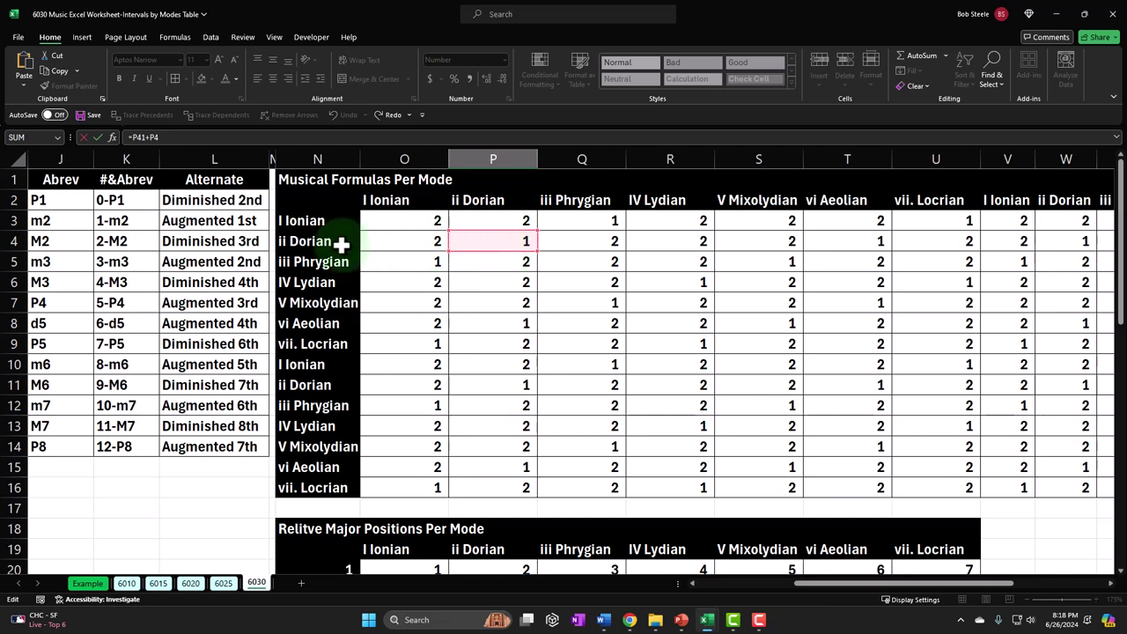
key("Return")
scroll(540, 191, "down", 2)
scroll(597, 356, "down", 1)
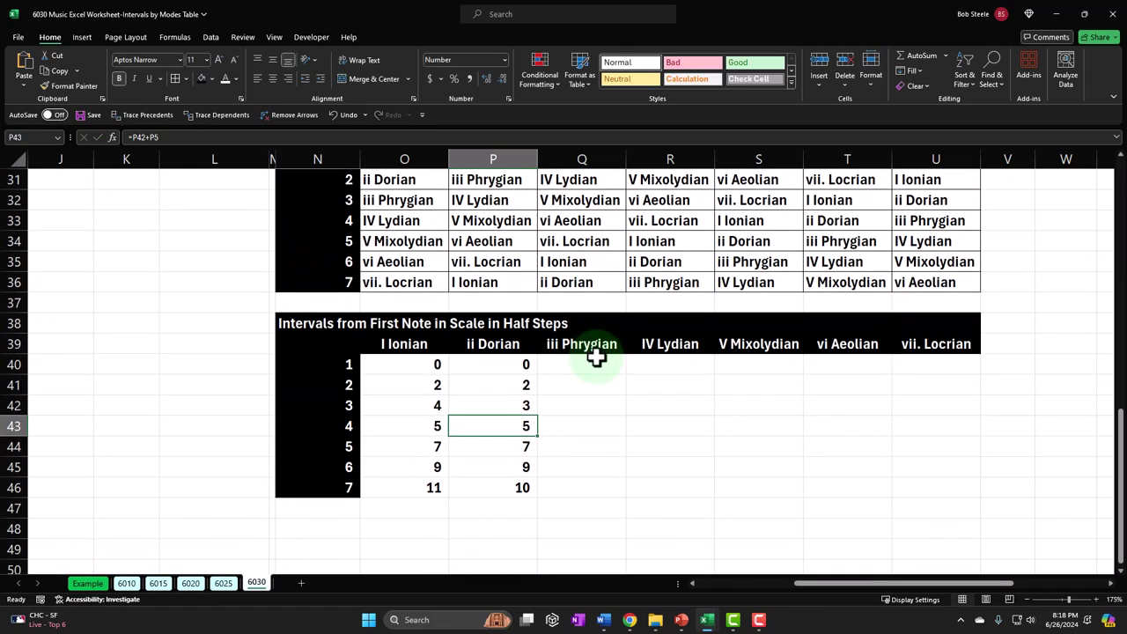
- Compare the ii Dorian intervals for scale positions 1 to 3 with the I Ionian ones
left_click(479, 364)
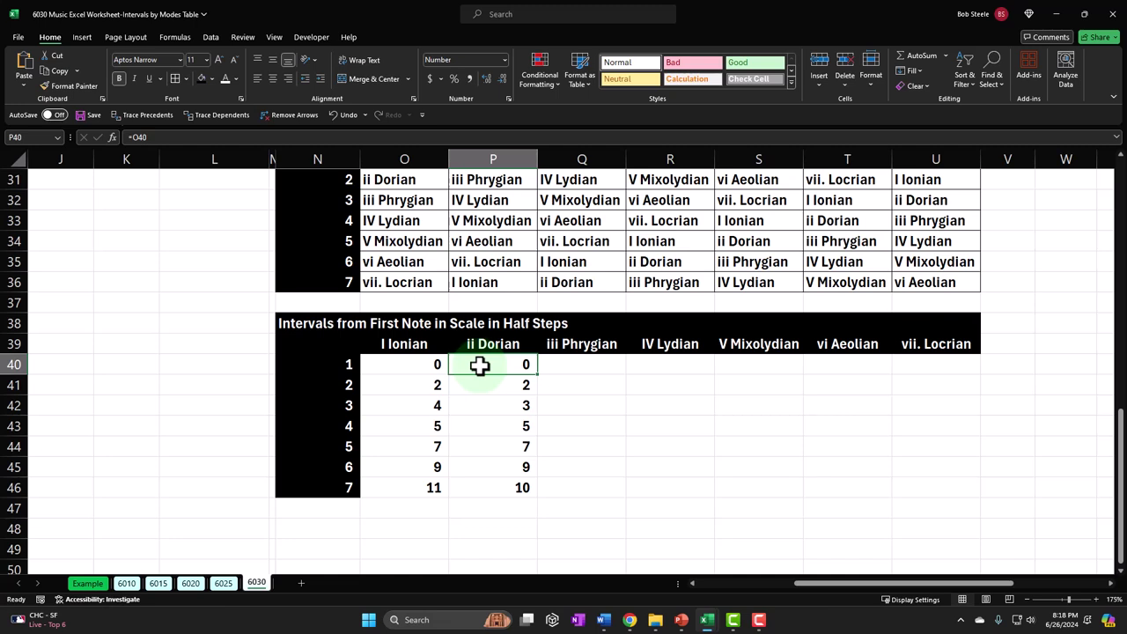
key("Down")
key("Left")
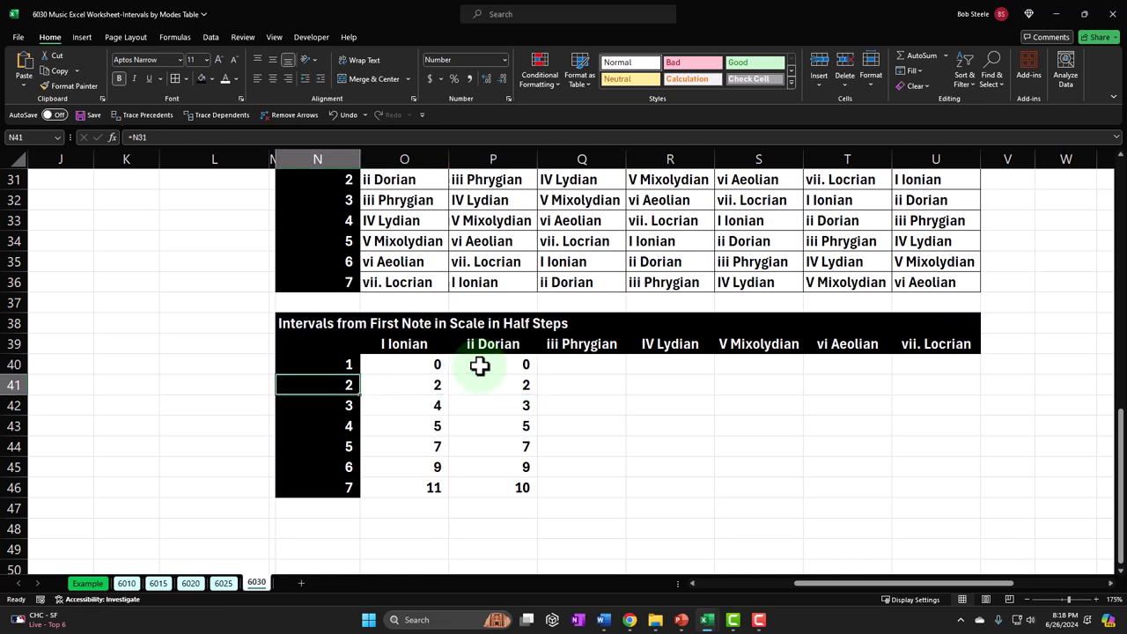
key("Right")
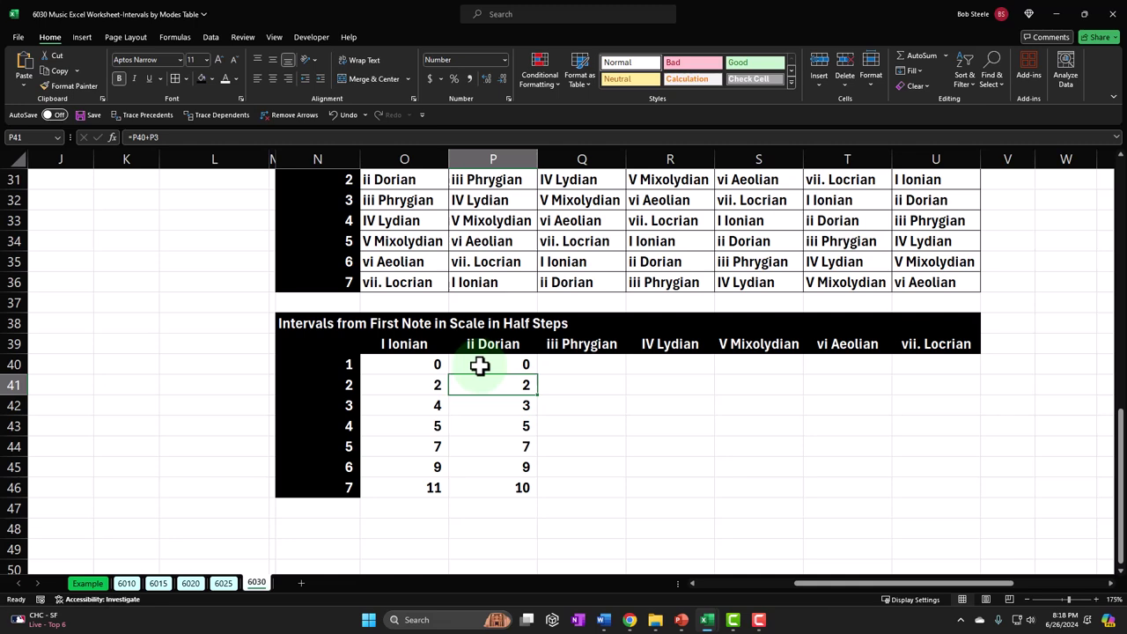
key("Down")
key("Left")
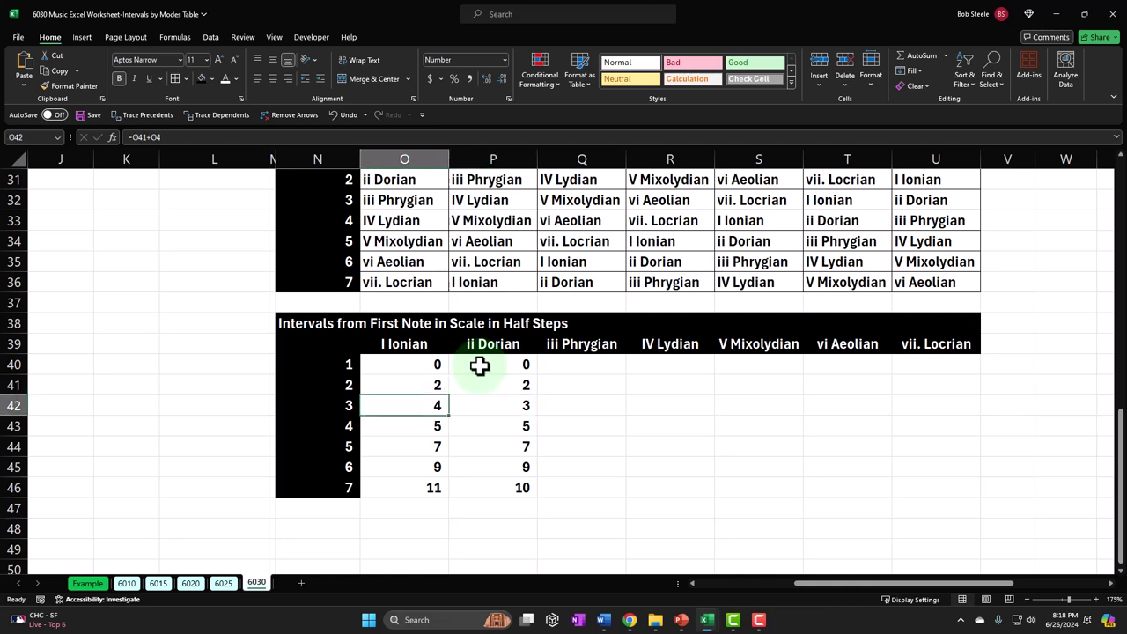
key("Left")
key("Right")
key("Right")
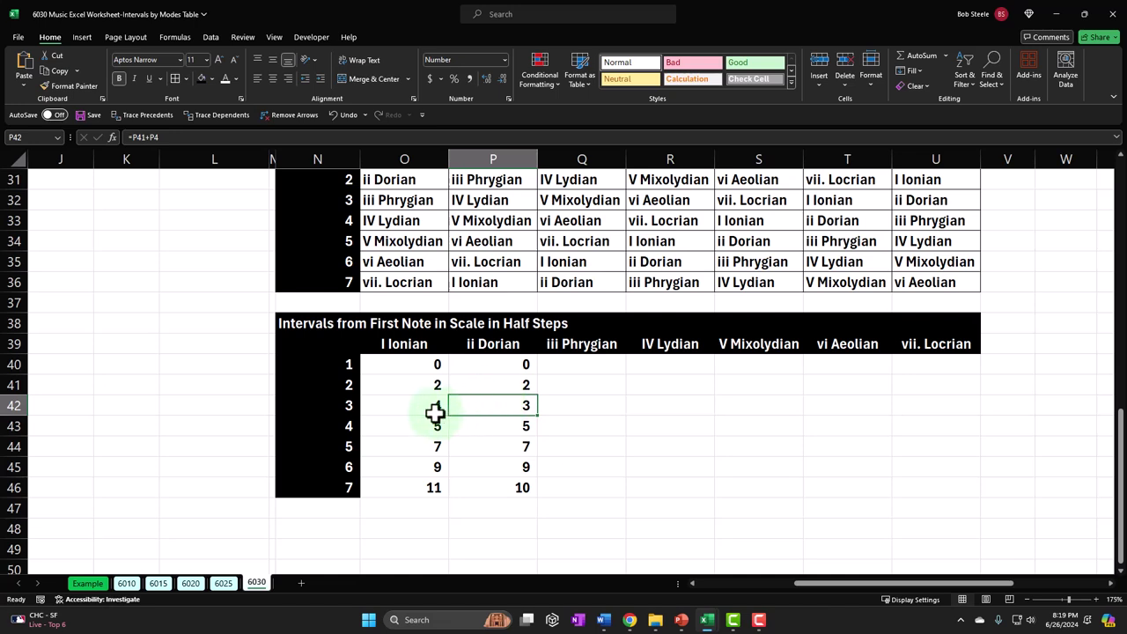
- Compare the sum of the ii Dorian formula steps in P3:P4 with the I Ionian steps in O3:O4
scroll(440, 410, "up", 10)
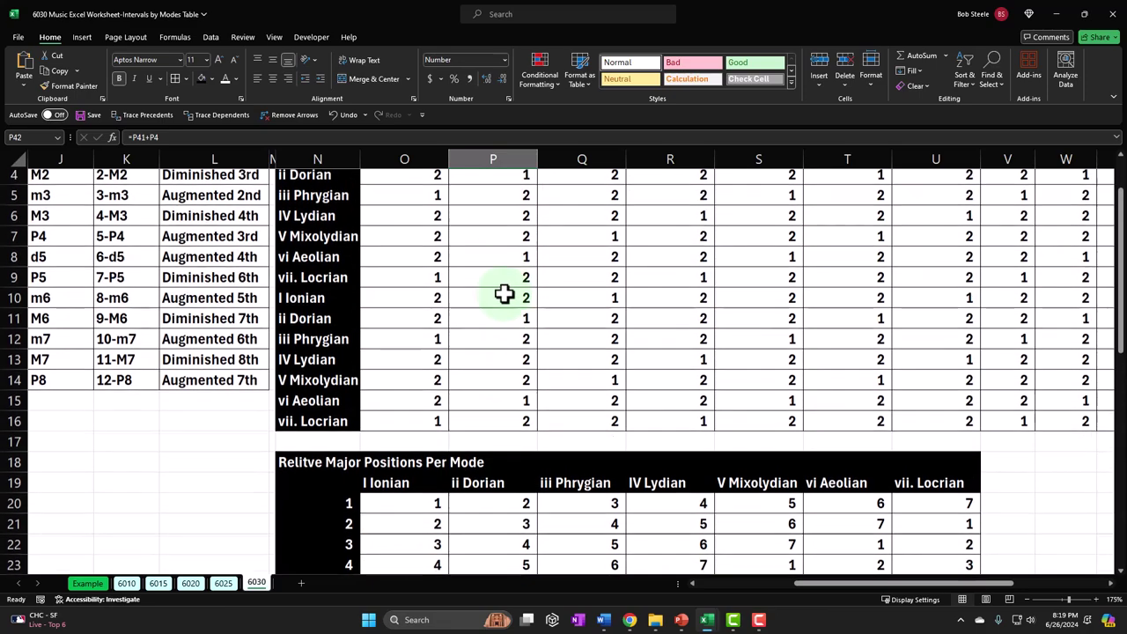
left_click_drag(500, 221, 498, 241)
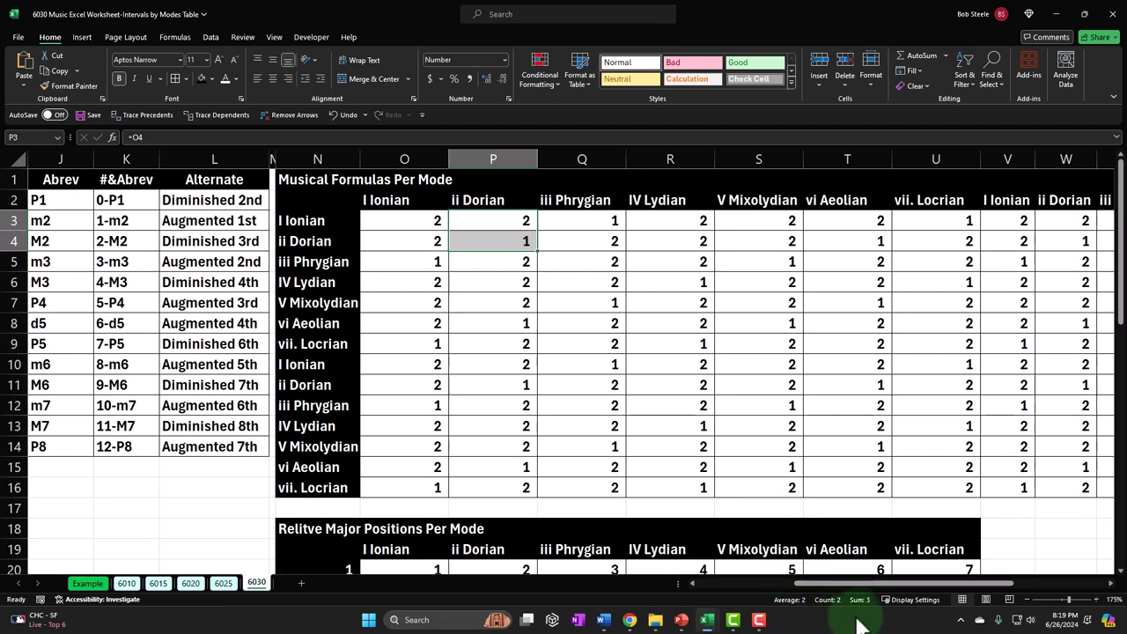
left_click_drag(430, 221, 427, 237)
scroll(510, 308, "down", 10)
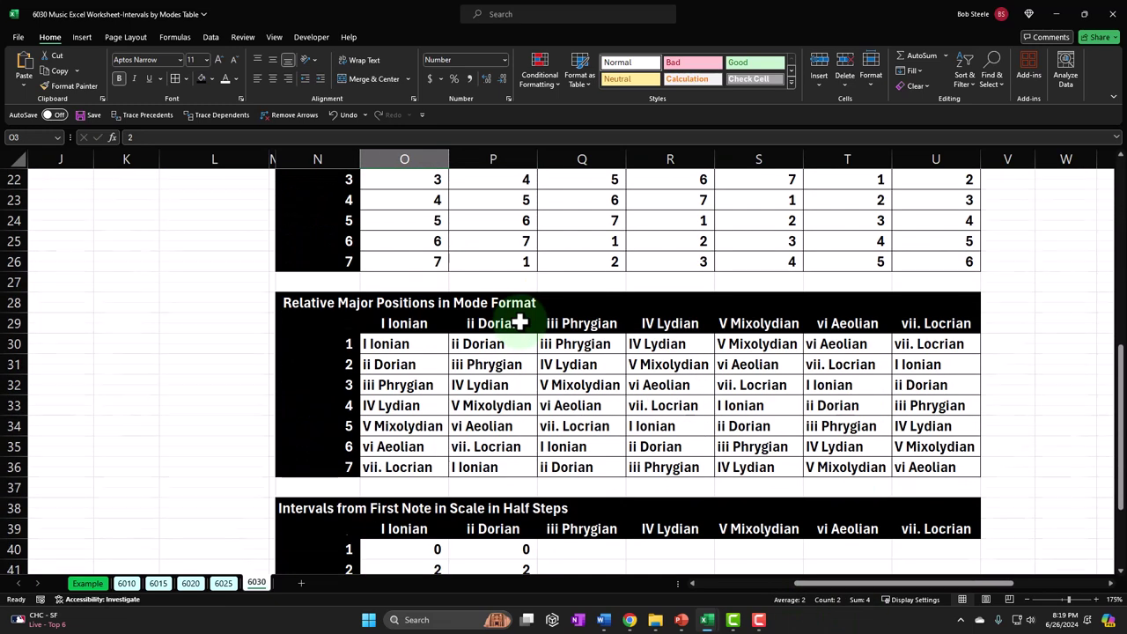
- Compare the ii Dorian intervals for scale positions 4 and 5 with the I Ionian ones
left_click(518, 408)
key("Down")
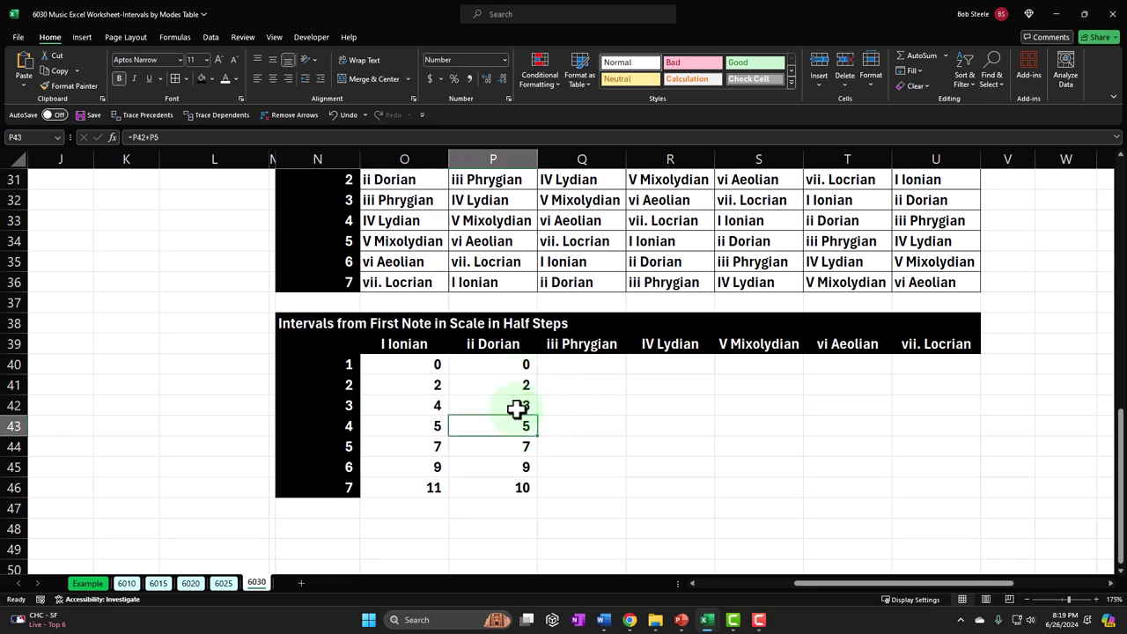
key("Left")
key("Right")
key("Down")
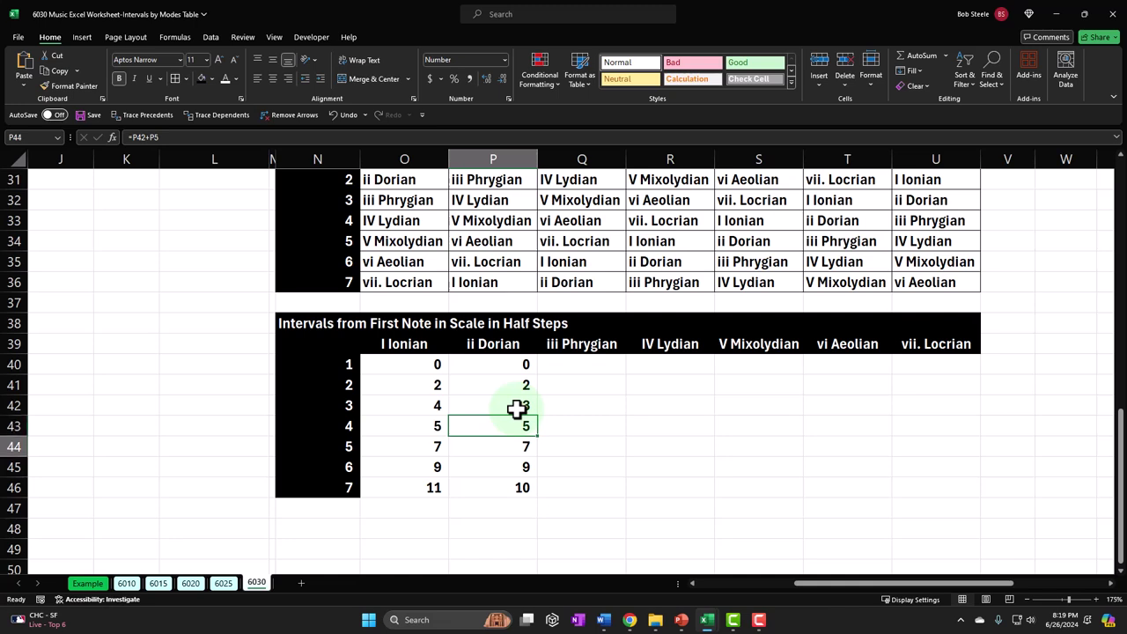
key("Left")
key("Right")
key("Up")
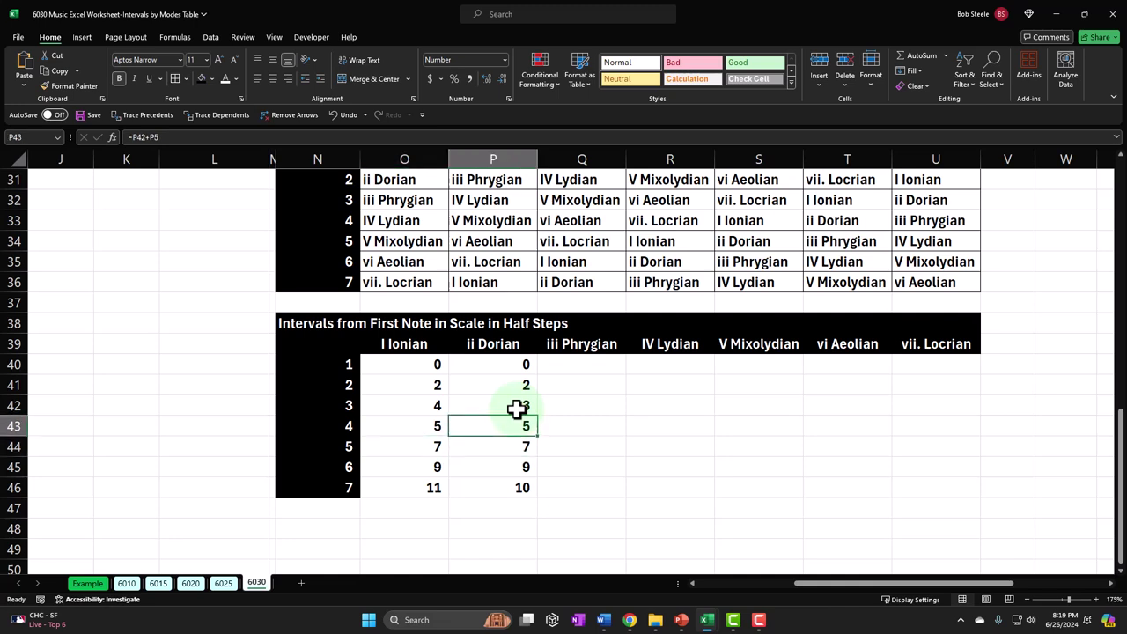
key("Left")
key("Left")
key("Right")
key("Right")
key("Down")
key("Left")
key("Left")
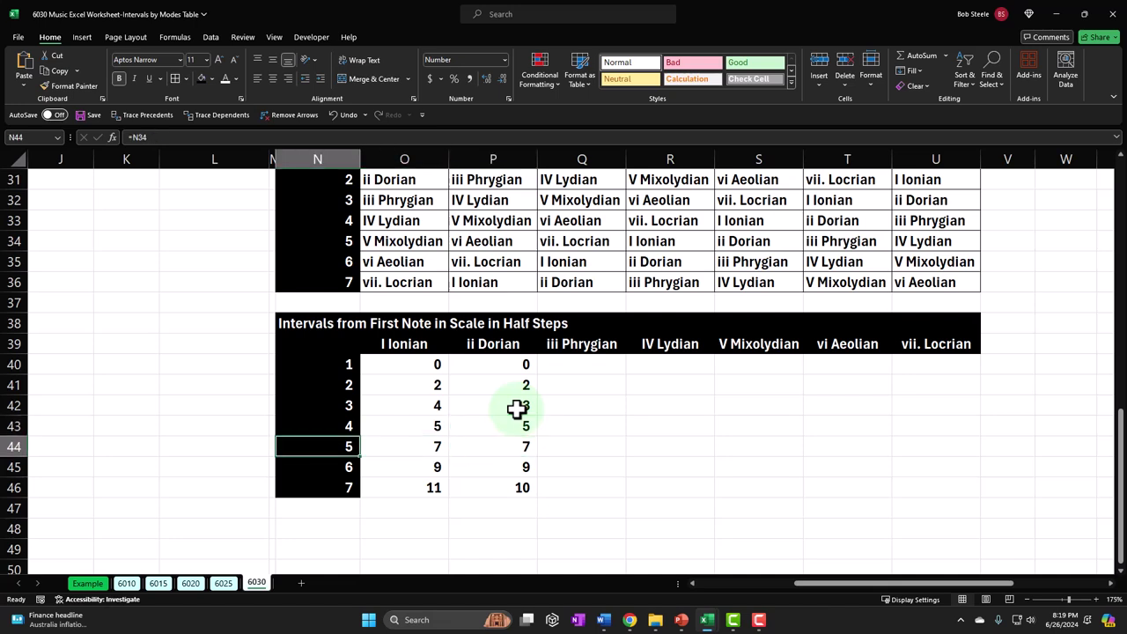
key("Right")
key("Right")
- Compare the ii Dorian intervals for scale positions 6 and 7 with the I Ionian ones
key("Down")
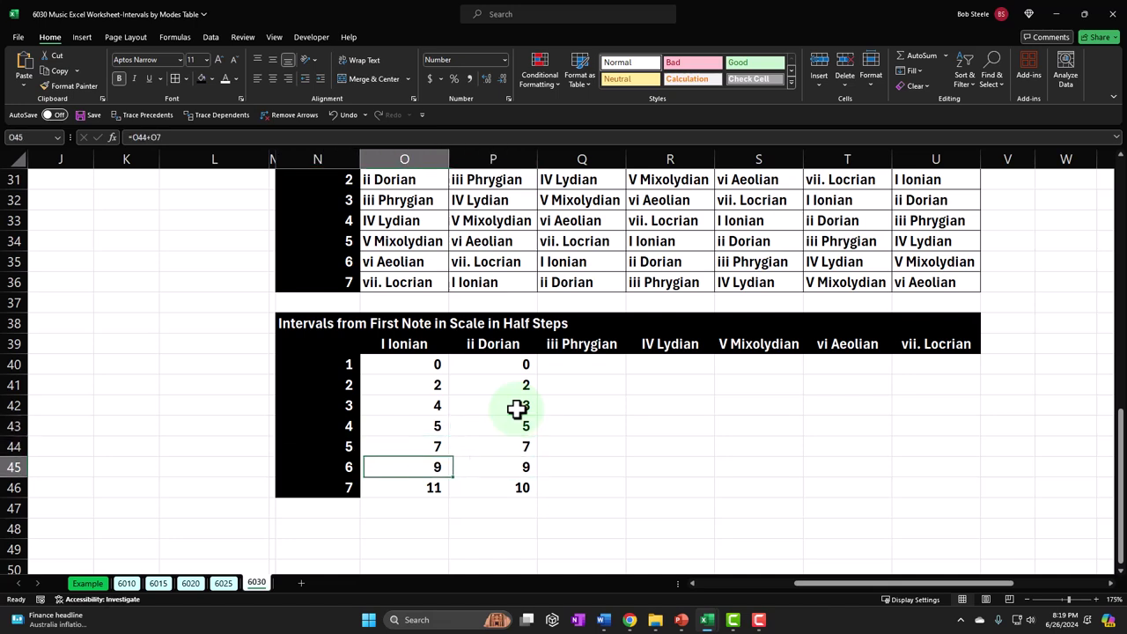
key("Left")
key("Left")
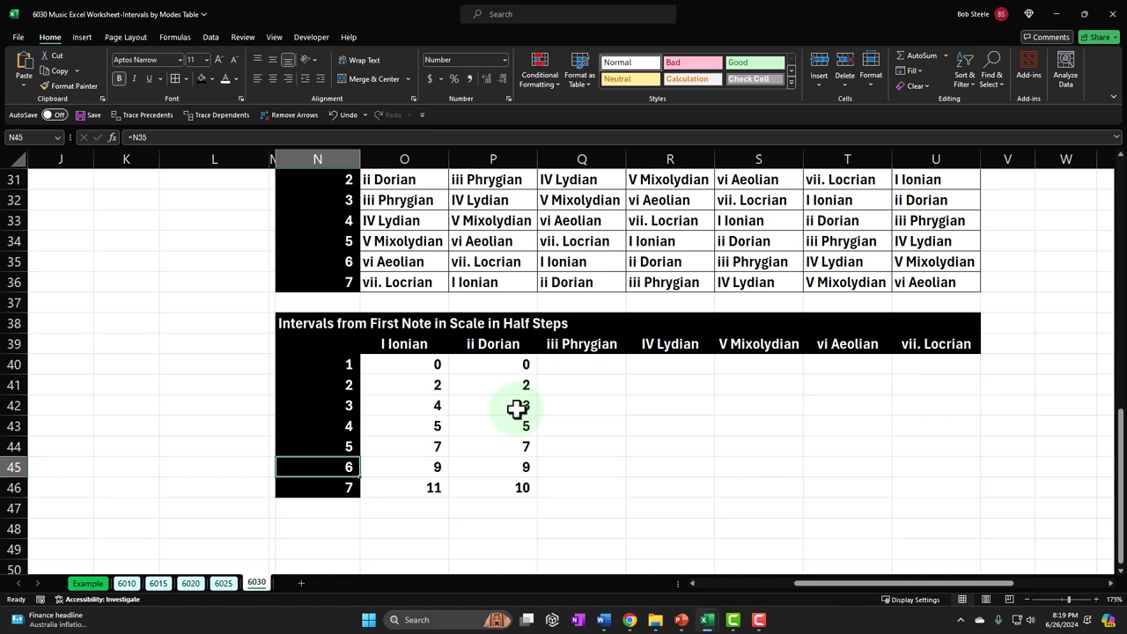
key("Right")
key("Right")
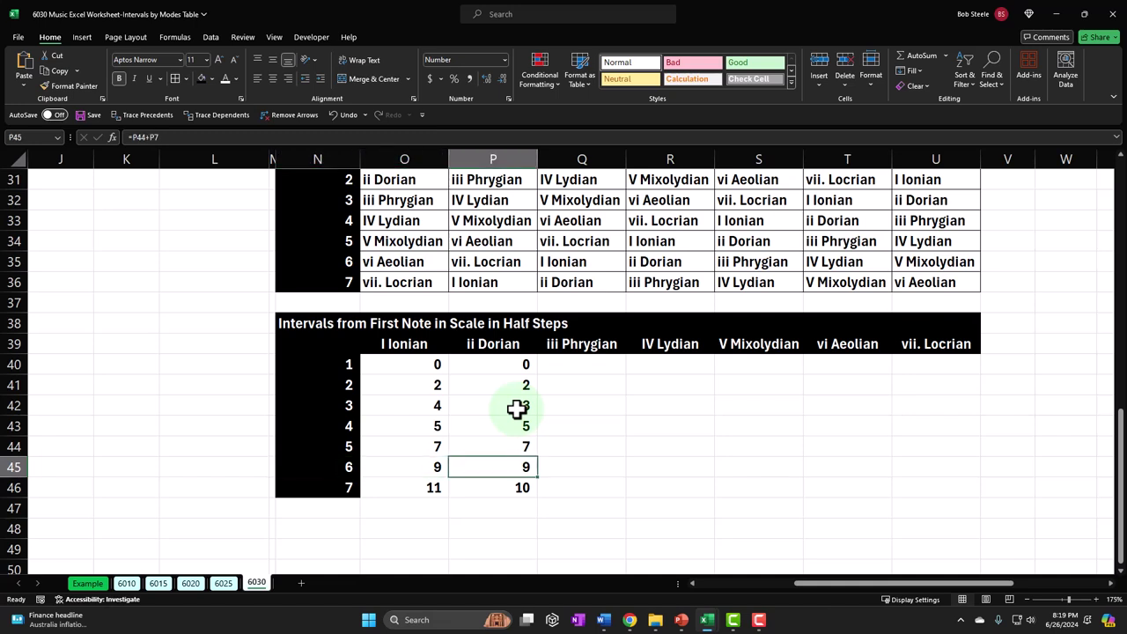
key("Down")
key("Left")
key("Left")
key("Right")
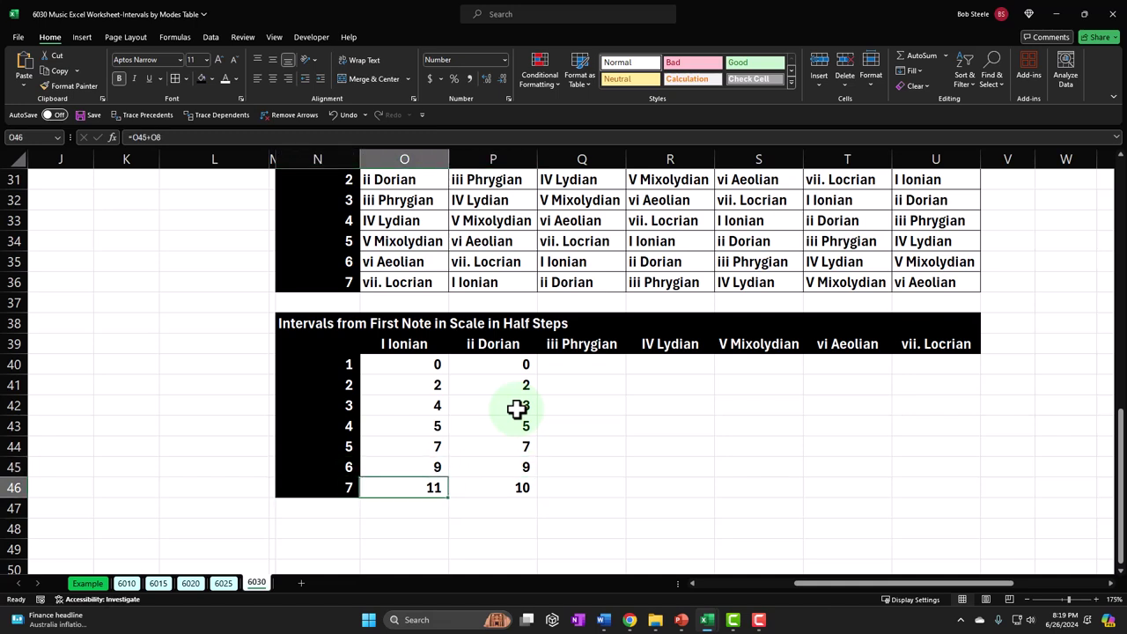
key("Right")
key("Left")
key("Right")
- Reference P40 in Q40 for the iii Phrygian column and fill the P41 formula into Q41 through Q46
left_click(587, 364)
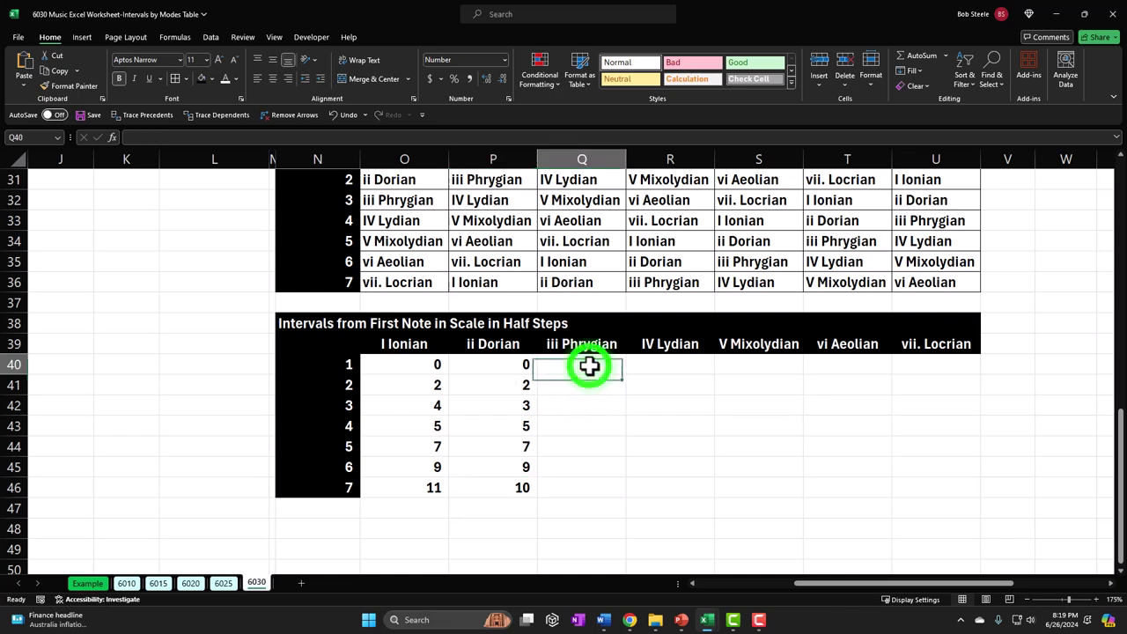
type("=P40")
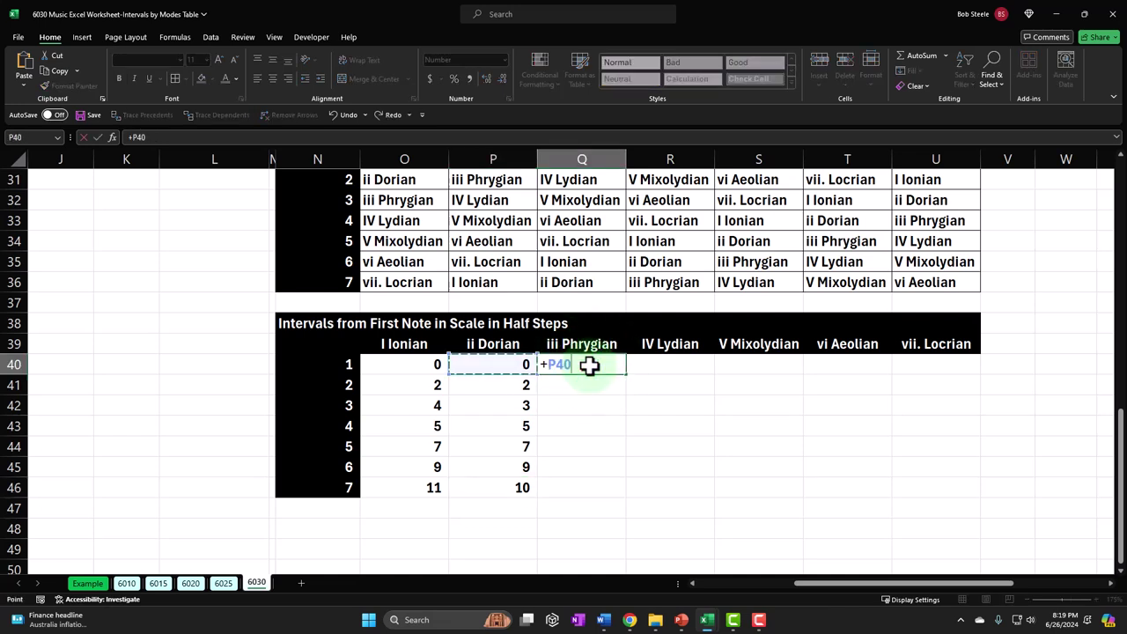
key("Return")
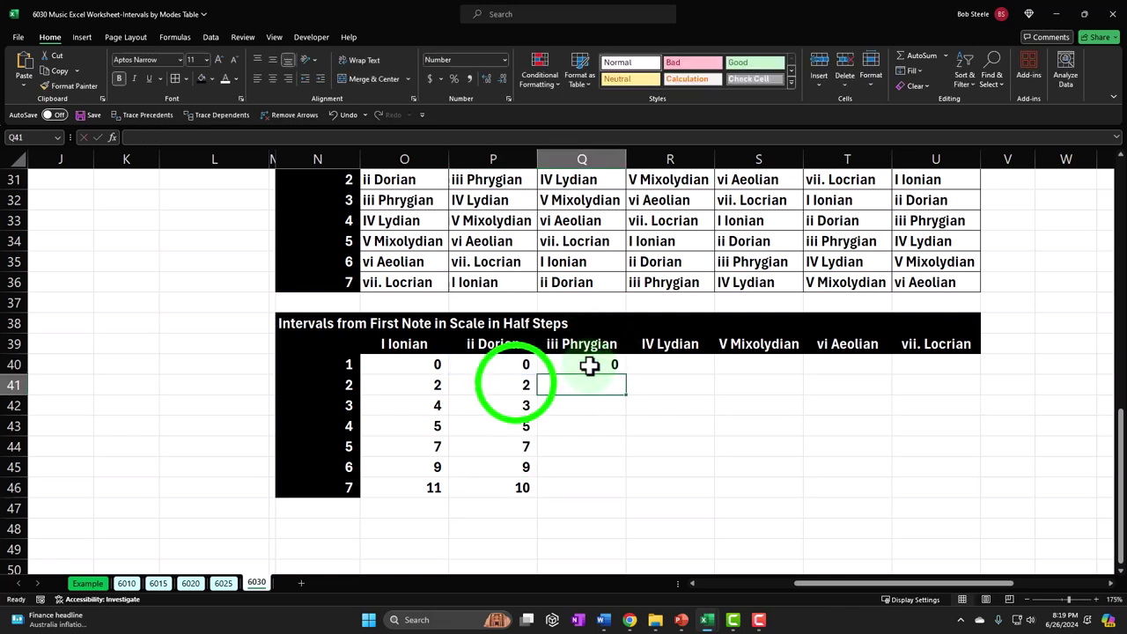
left_click(523, 388)
left_click_drag(537, 396, 622, 489)
- Inspect which cell of Musical Formulas Per Mode the Q41 formula references
left_click(611, 387)
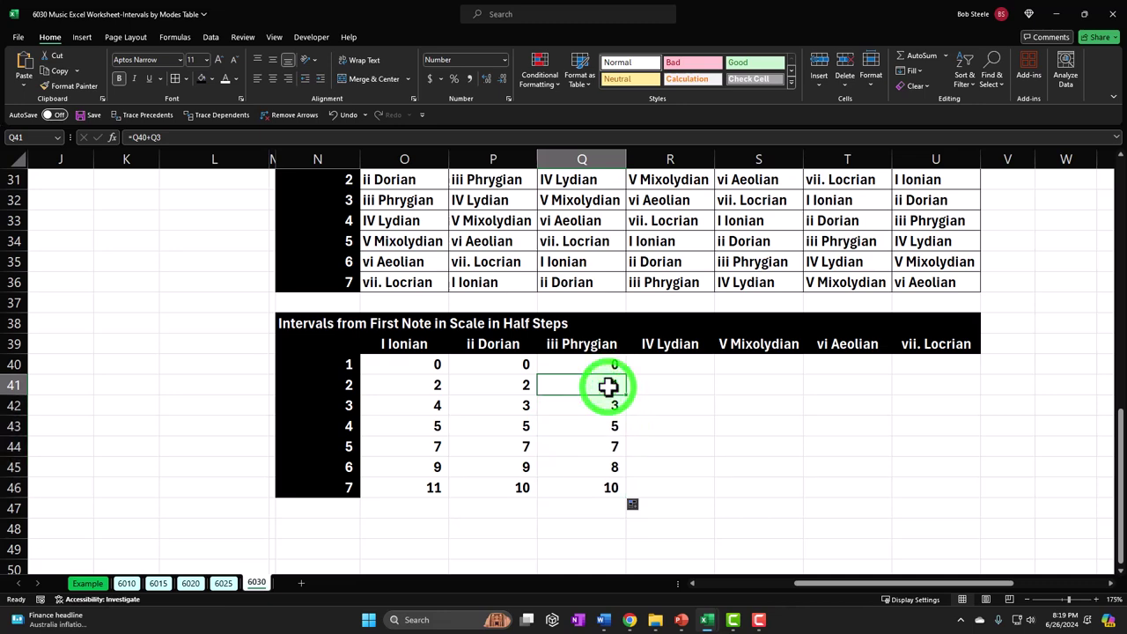
double_click(604, 385)
scroll(604, 379, "up", 10)
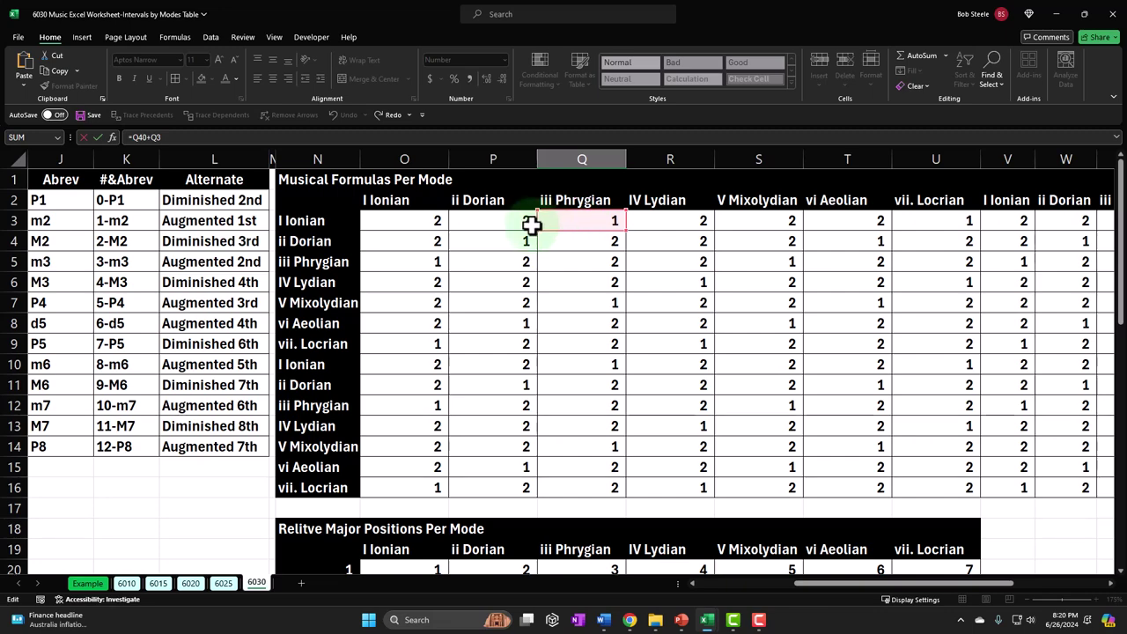
key("Return")
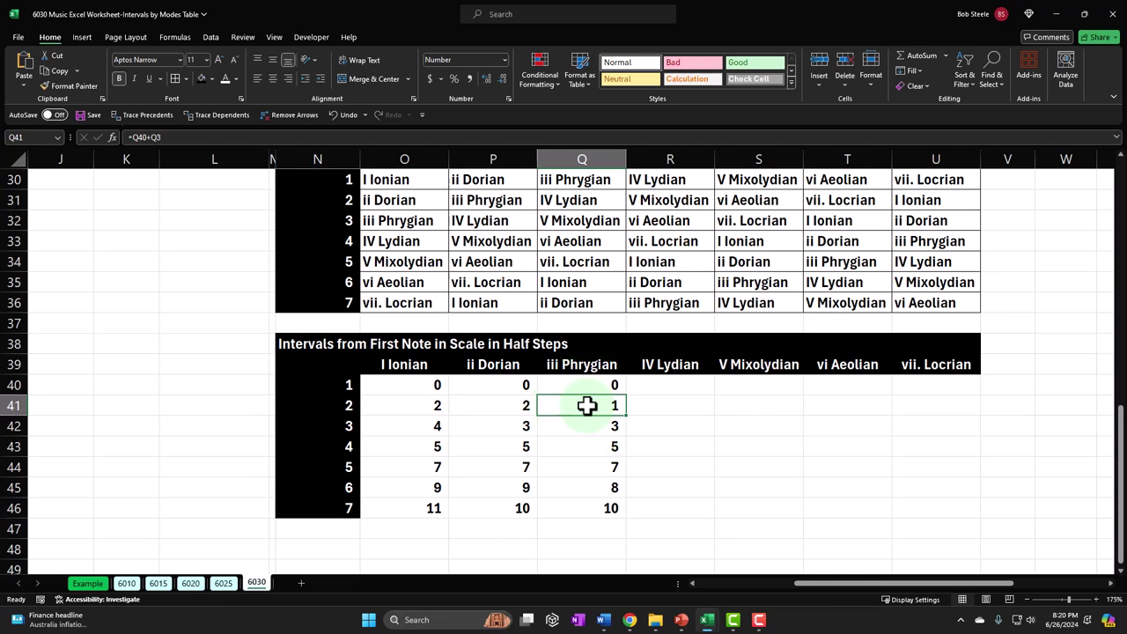
- Compare the iii Phrygian intervals for scale positions 2 and 3 with those of I Ionian and ii Dorian
key("Left")
key("Left")
key("Left")
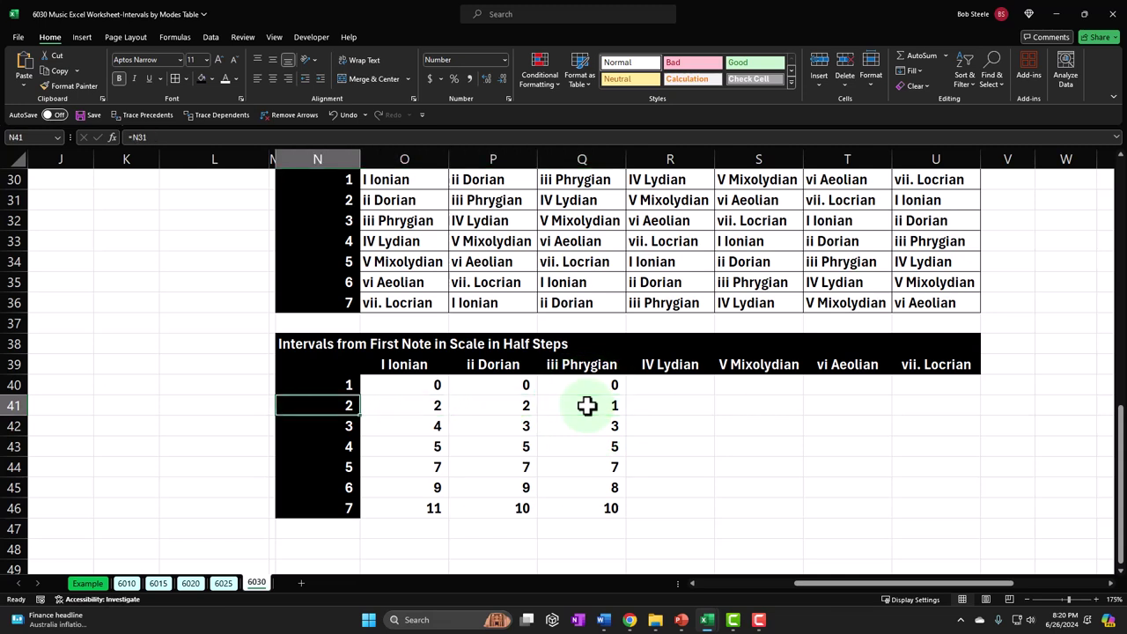
key("Right")
key("Right")
key("Right")
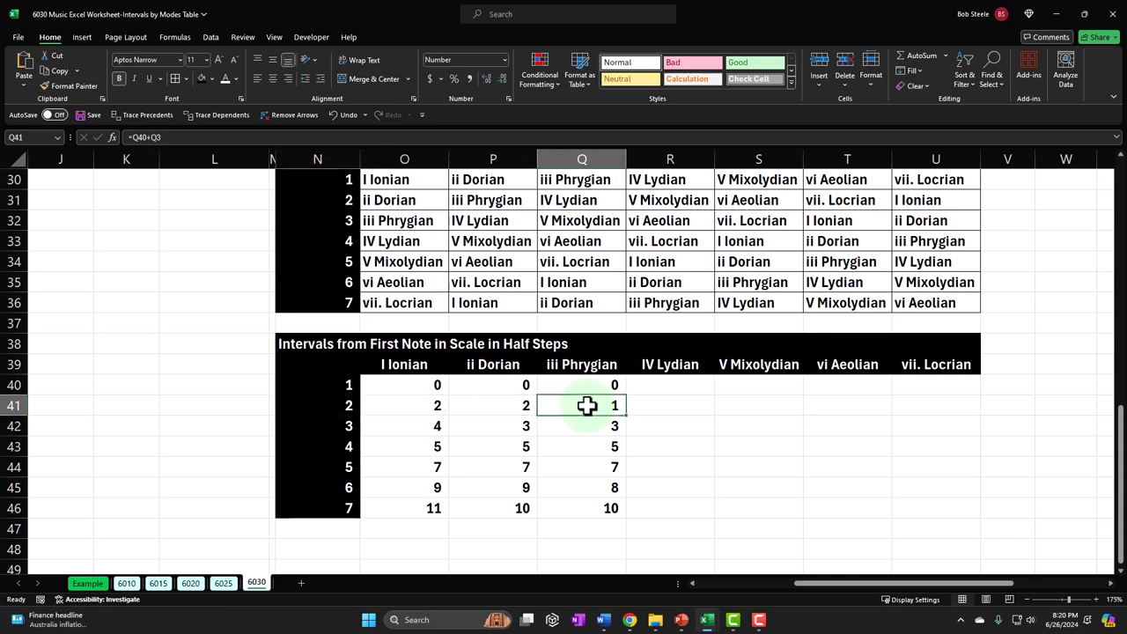
key("Down")
key("Left")
key("Left")
key("Left")
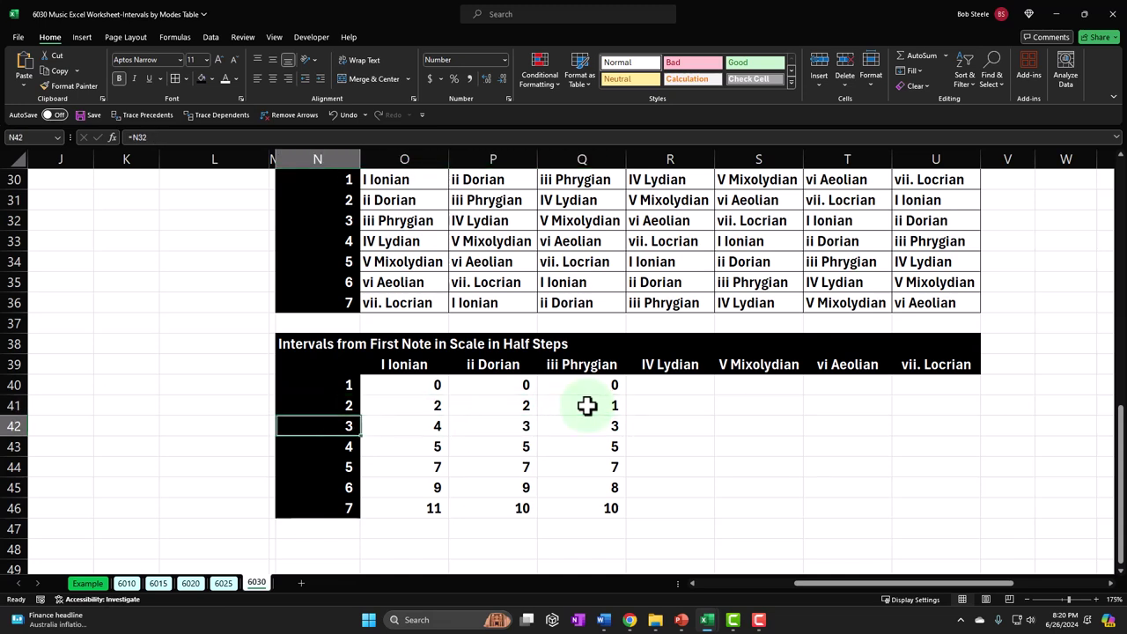
key("Right")
key("Right")
key("Right")
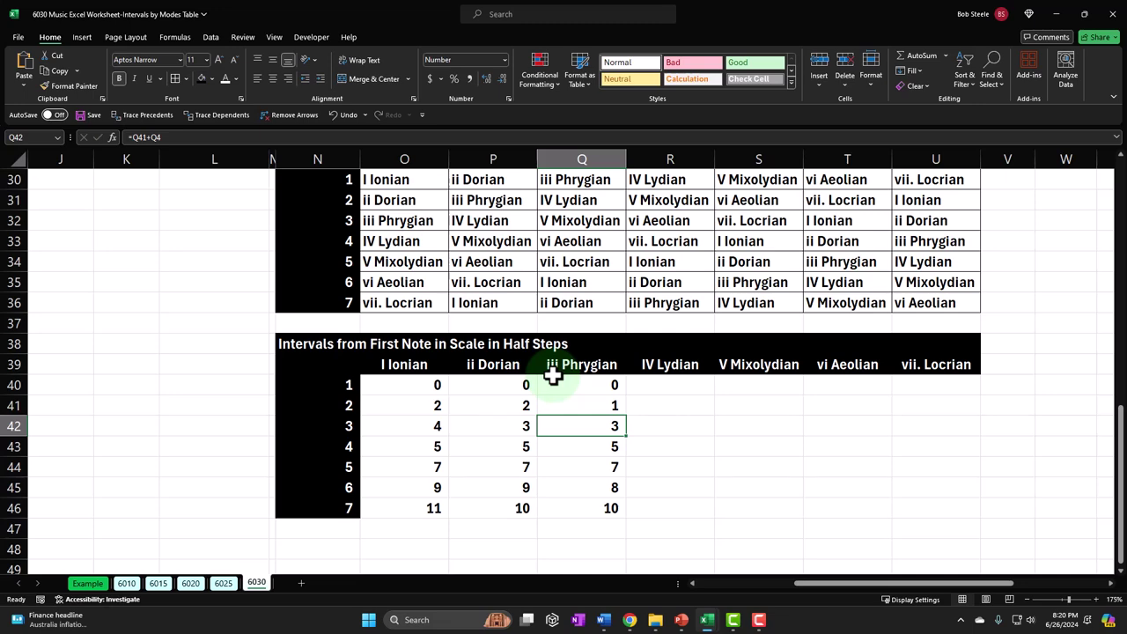
- Compare the sum of the iii Phrygian formula steps in Q3:Q4 with those in P3:P4 and O3:O4
scroll(553, 374, "up", 10)
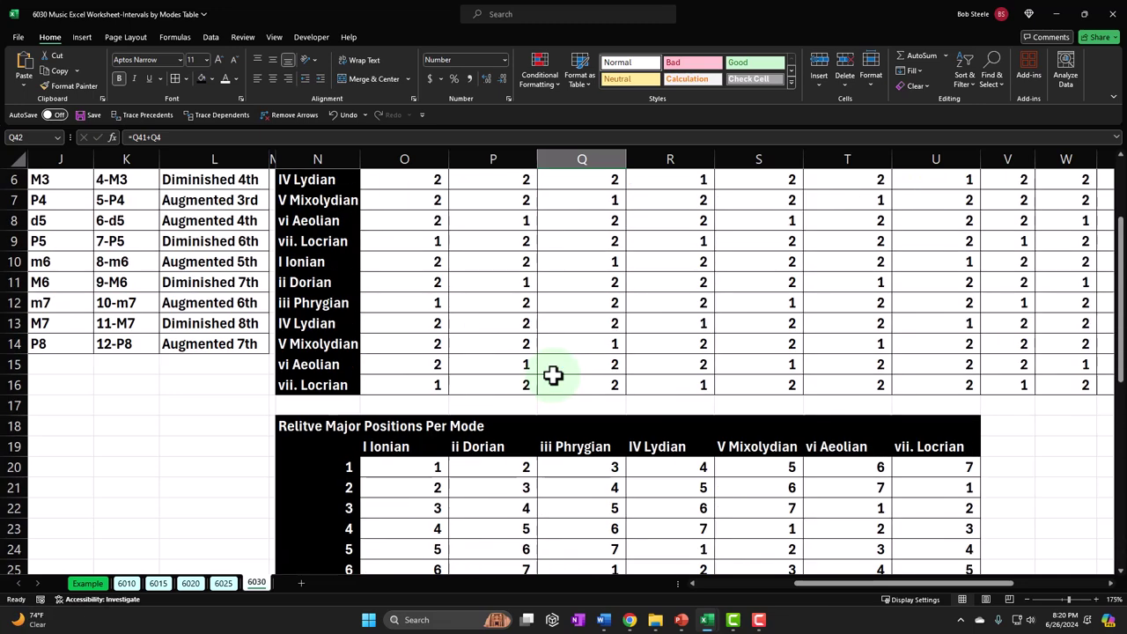
left_click_drag(578, 220, 578, 241)
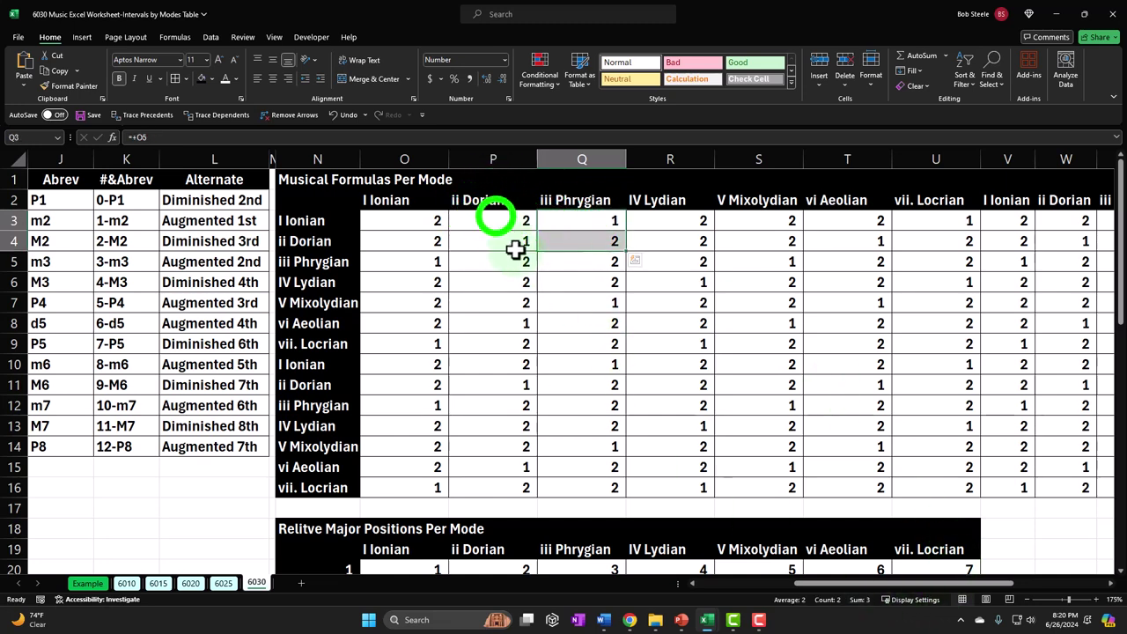
left_click_drag(497, 220, 497, 237)
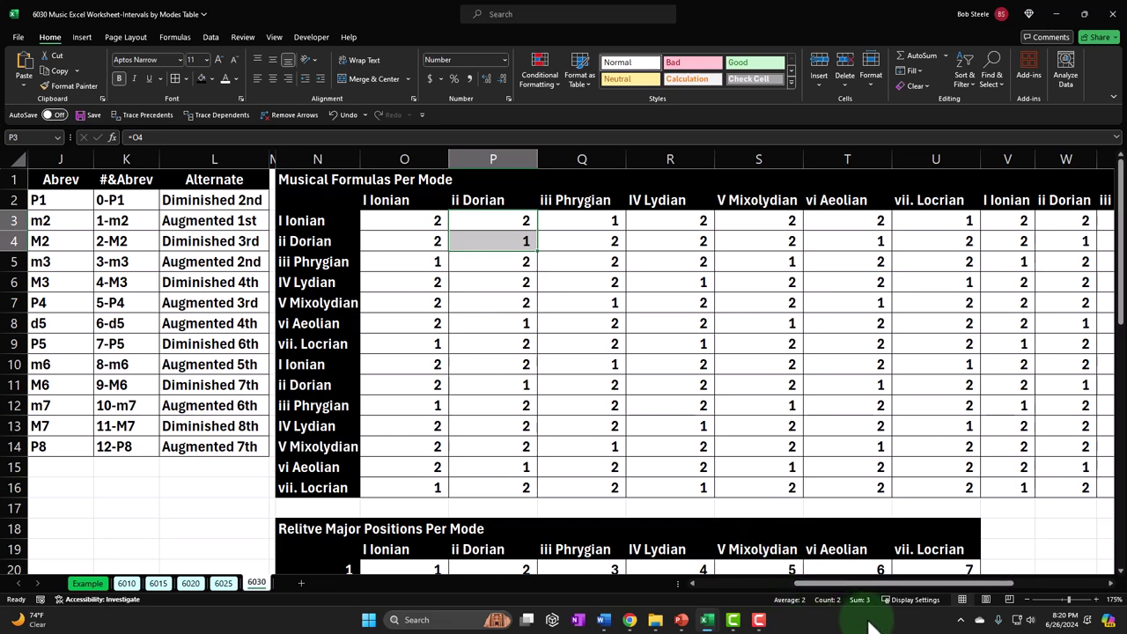
left_click_drag(428, 221, 422, 238)
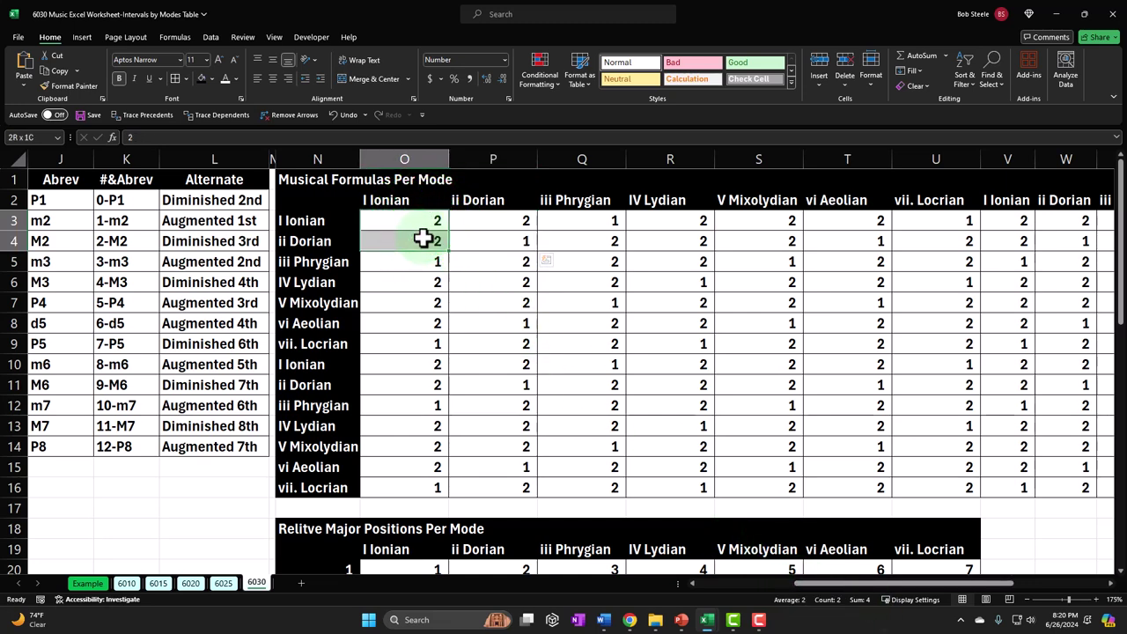
left_click(601, 252)
- Compare the iii Phrygian interval for scale position 4 with those of I Ionian and ii Dorian
scroll(601, 255, "down", 10)
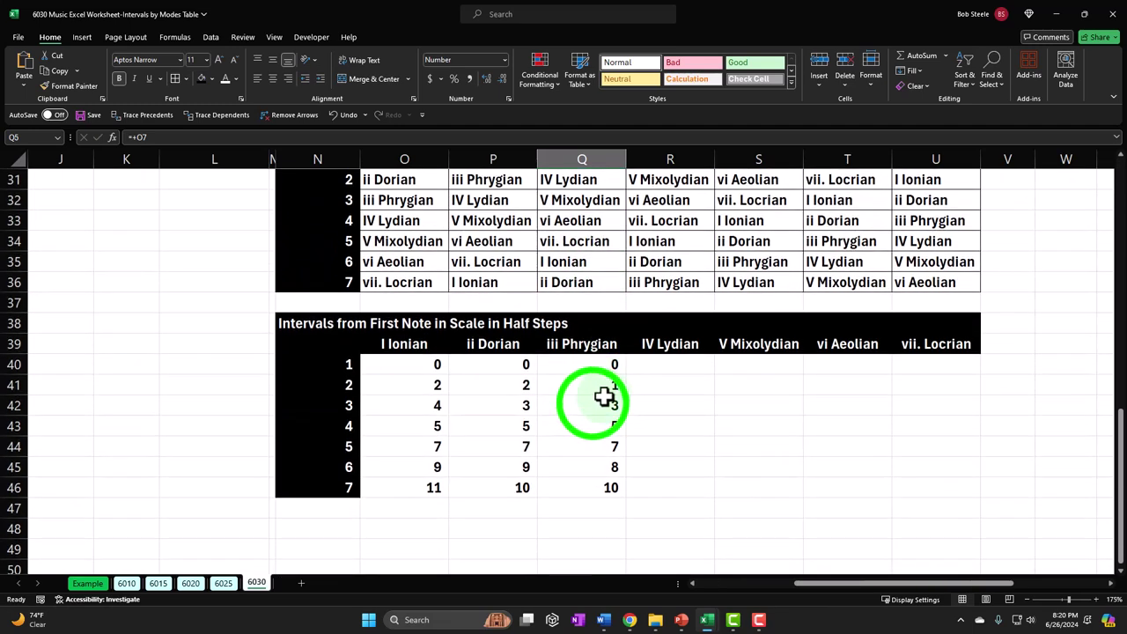
left_click(593, 406)
key("Down")
key("Left")
key("Left")
key("Left")
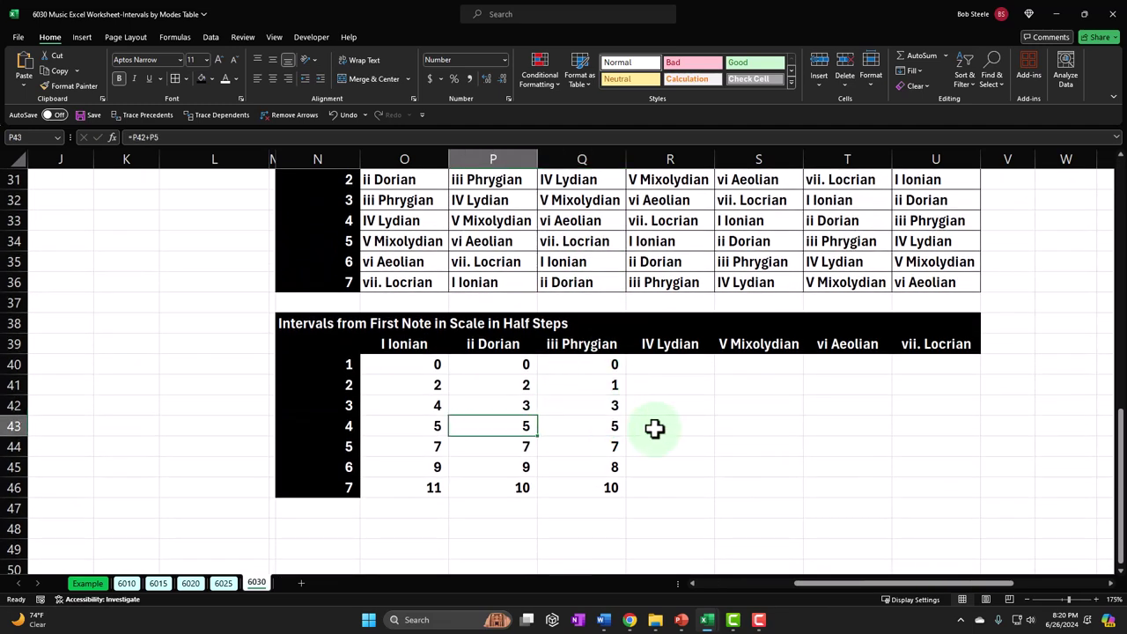
key("Right")
key("Right")
key("Right")
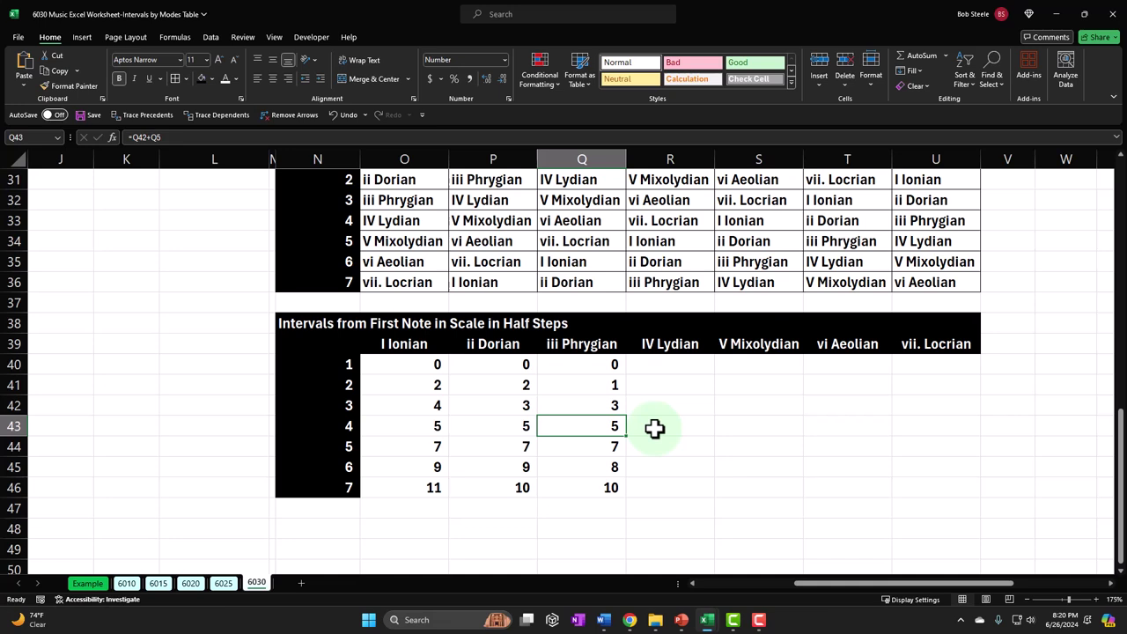
key("Down")
key("Left")
key("Left")
key("Left")
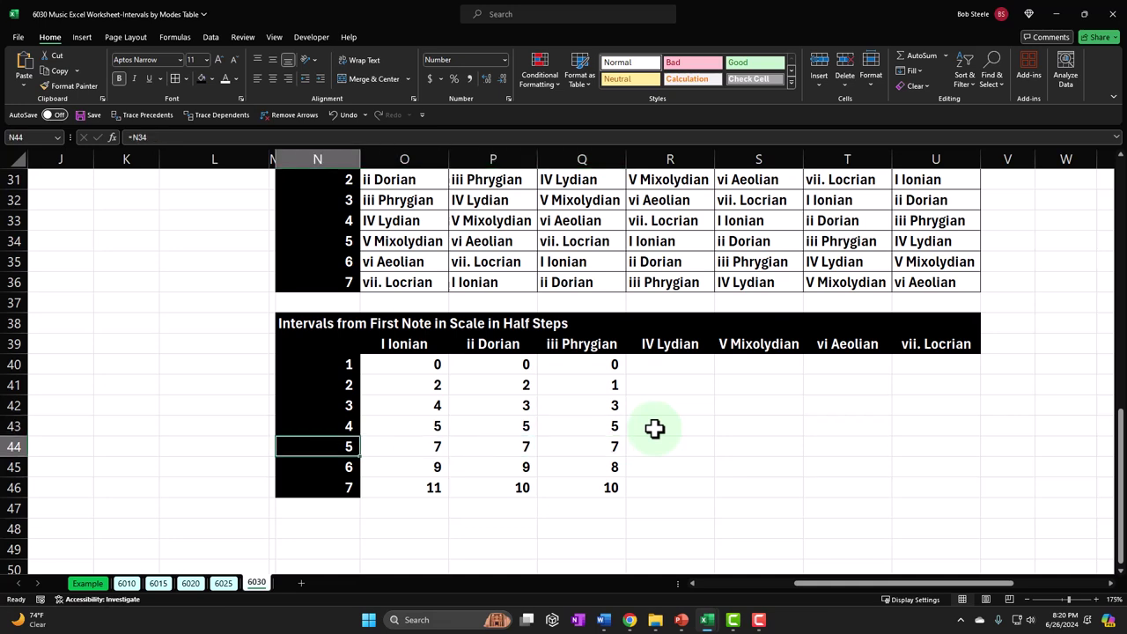
key("Up")
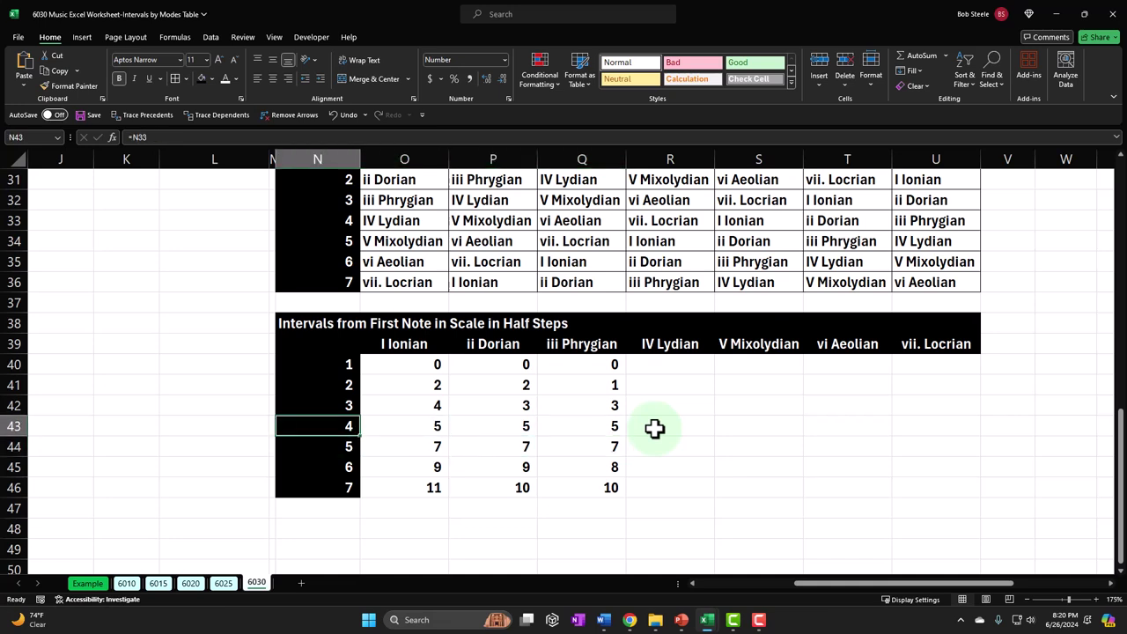
key("Right")
key("Right")
key("Right")
- Compare the interval for scale position 5 across the I Ionian, ii Dorian and iii Phrygian columns
key("Down")
key("Left")
key("Left")
key("Left")
key("Right")
key("Right")
key("Right")
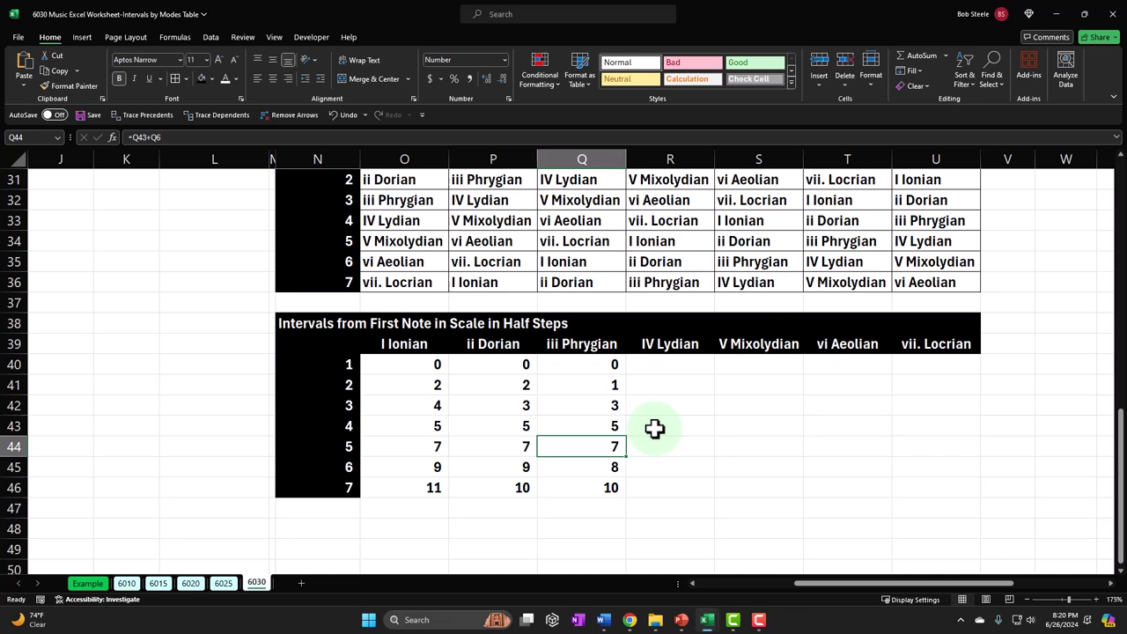
- Compare the iii Phrygian interval for scale position 6 with those of I Ionian and ii Dorian
key("Down")
key("Left")
key("Left")
key("Left")
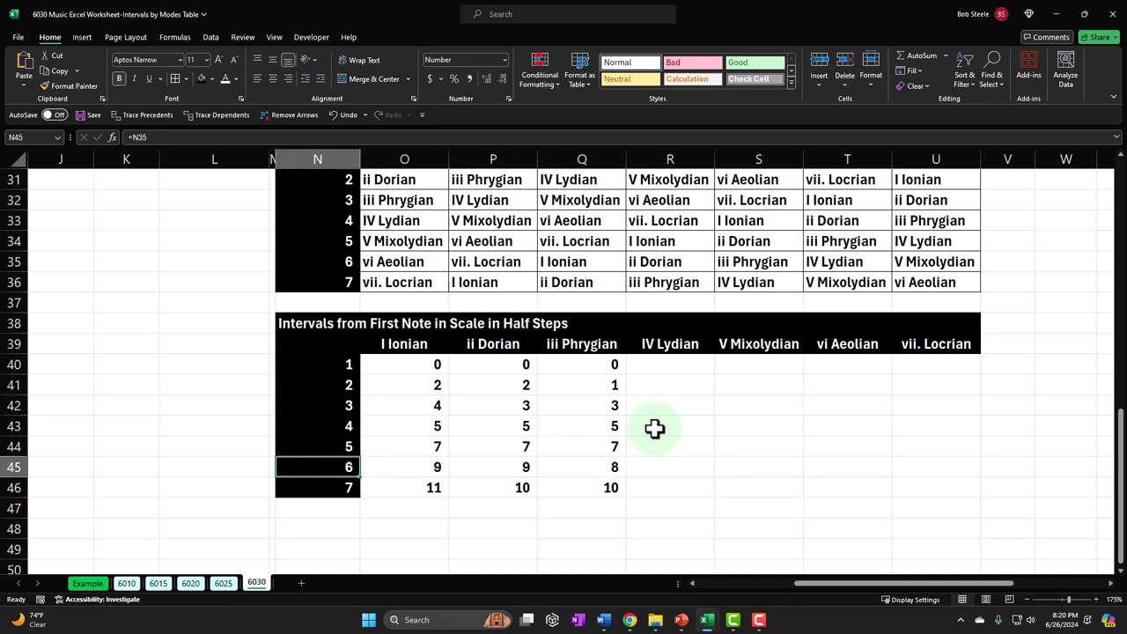
key("Right")
key("Right")
key("Right")
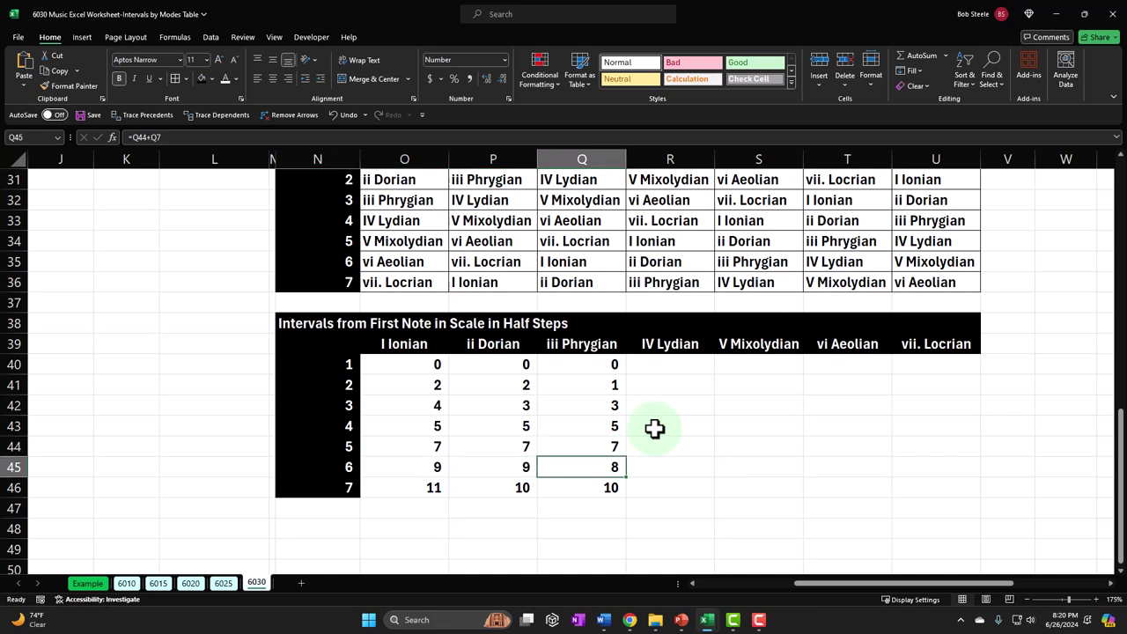
key("Left")
key("Right")
- Compare the interval for scale position 7 across the I Ionian, ii Dorian and iii Phrygian columns
key("Down")
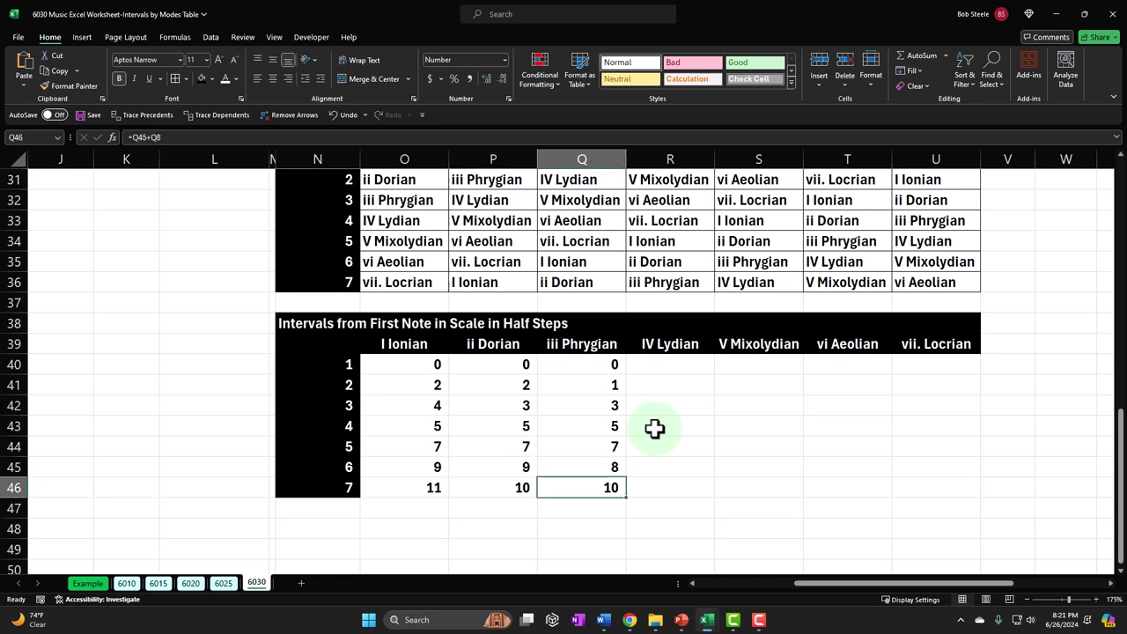
key("Left")
key("Left")
key("Left")
key("Right")
key("Right")
key("Right")
key("Left")
key("Left")
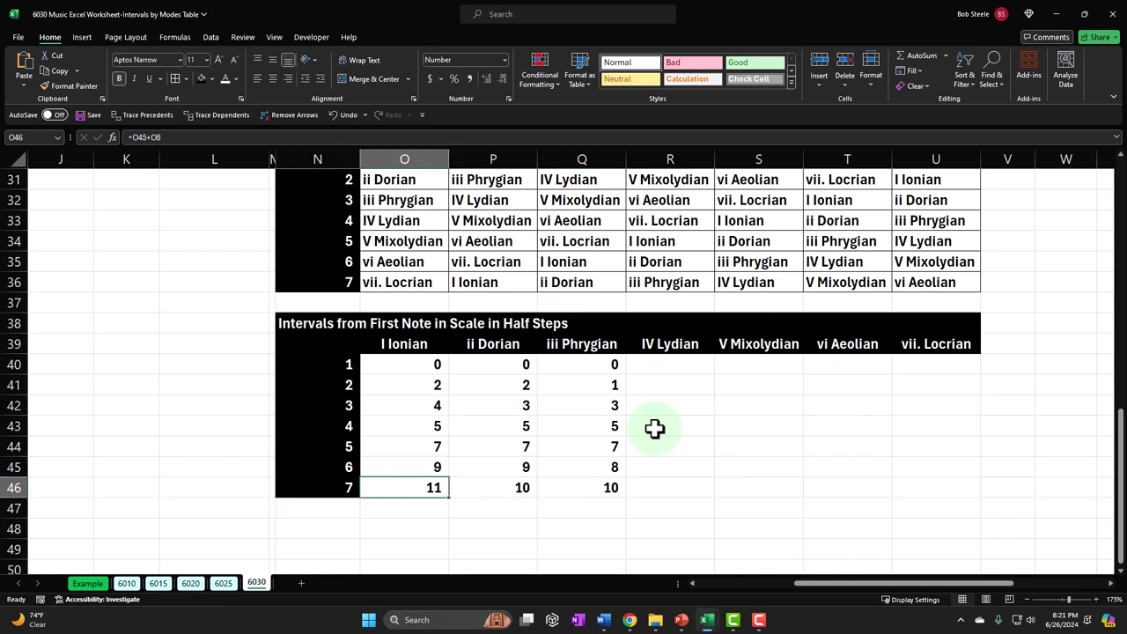
key("Right")
key("Right")
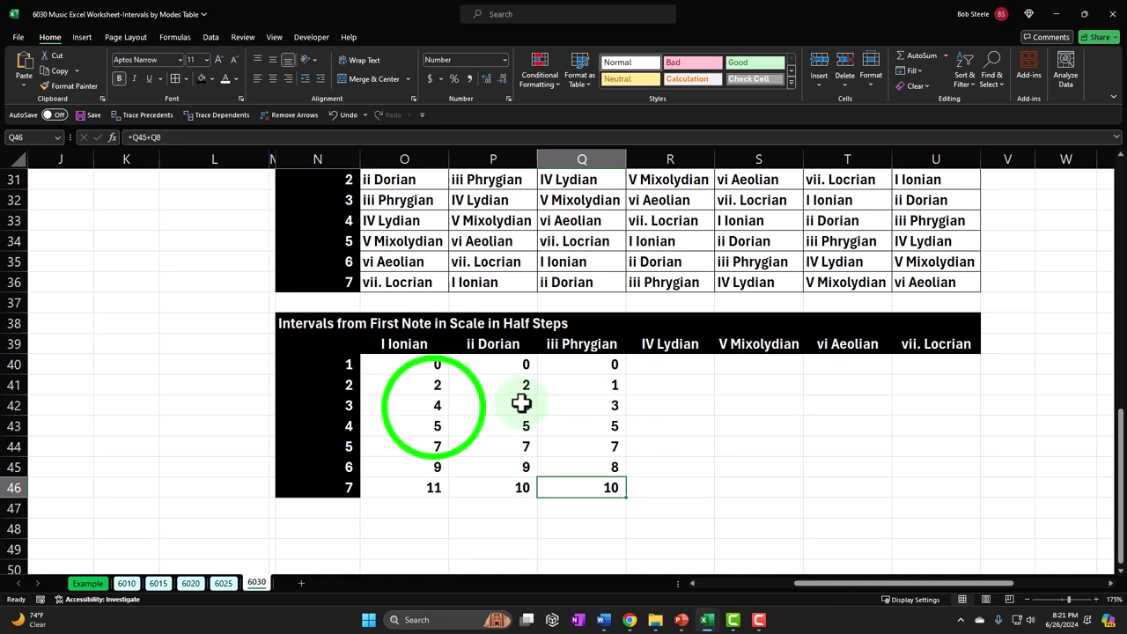
- Compare the scale position 3 intervals of ii Dorian and iii Phrygian in P42:Q42 with I Ionian in O42
left_click_drag(440, 406, 579, 408)
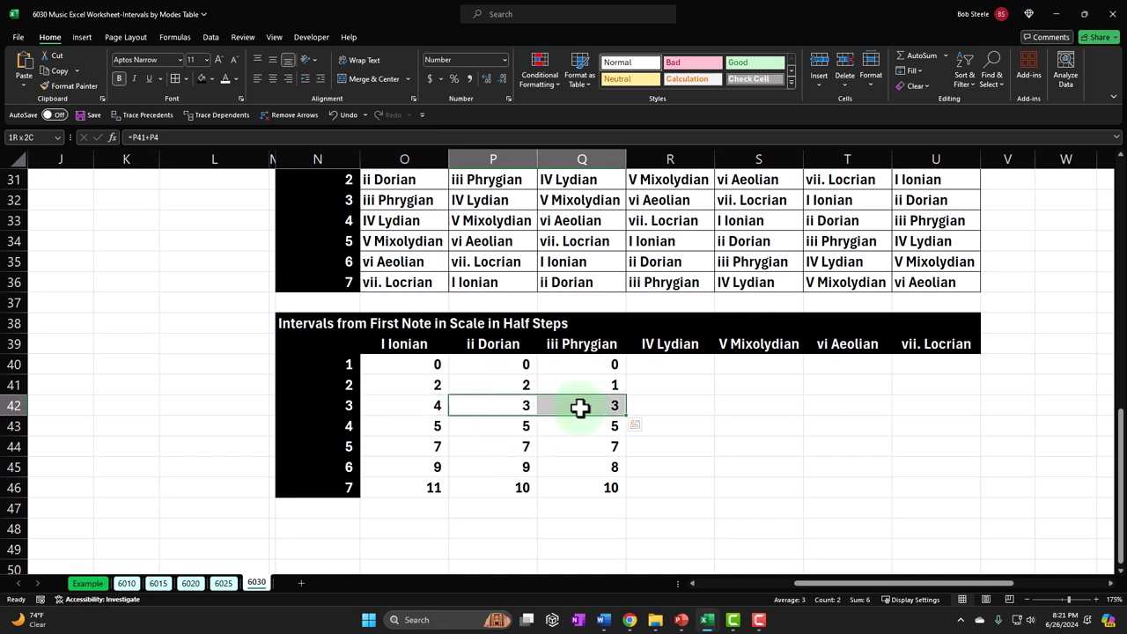
left_click(427, 403)
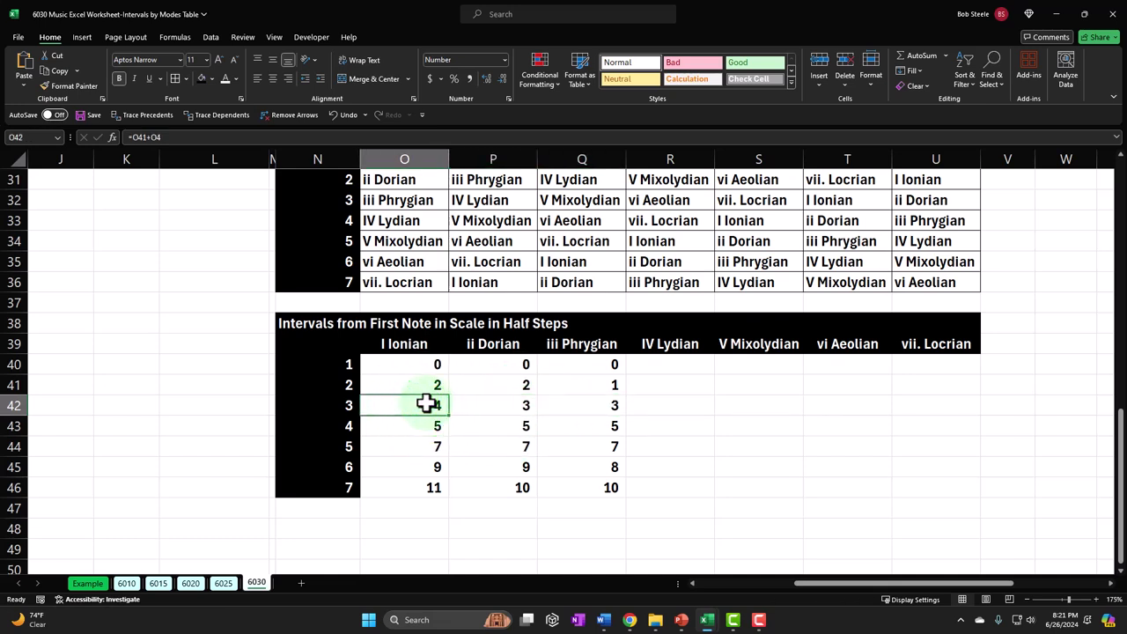
- Enter +Q40 in R40 as the IV Lydian starting interval and fill the iii Phrygian formulas in Q41:Q46 across to R41:R46
key("Right")
key("Right")
key("Right")
key("Up")
key("Up")
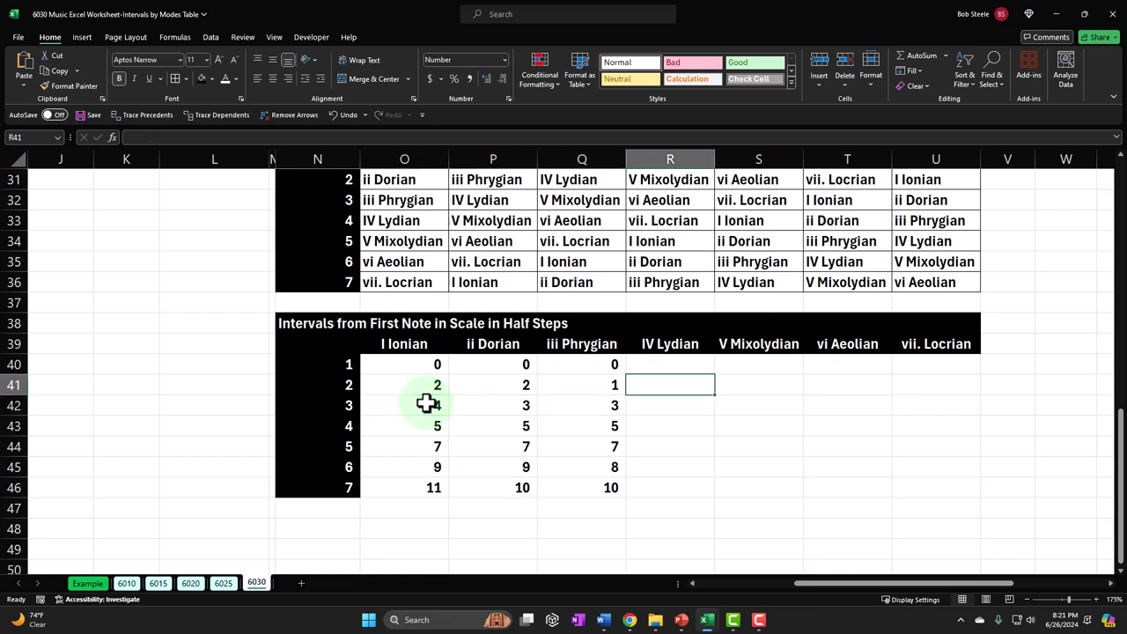
type("=Q40")
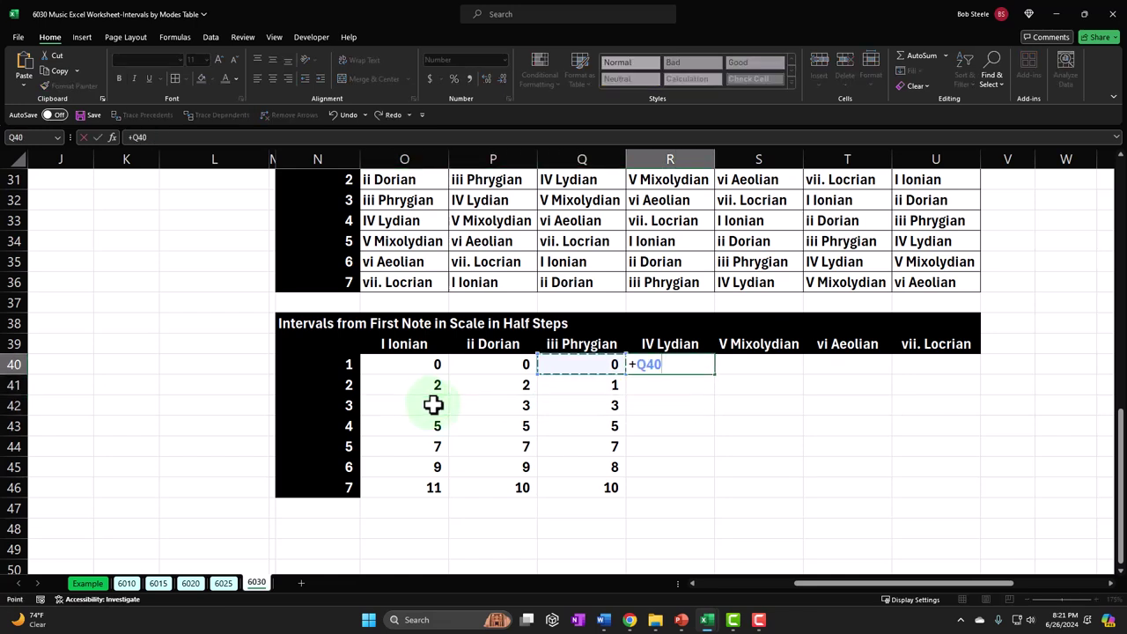
key("Return")
left_click(564, 385)
mouse_move(625, 393)
left_mouse_down()
mouse_move(711, 384)
mouse_move(710, 529)
mouse_move(704, 501)
left_mouse_up()
- Check which Musical Formulas Per Mode cells the IV Lydian formulas in R41 and R42 refer to
left_click(682, 386)
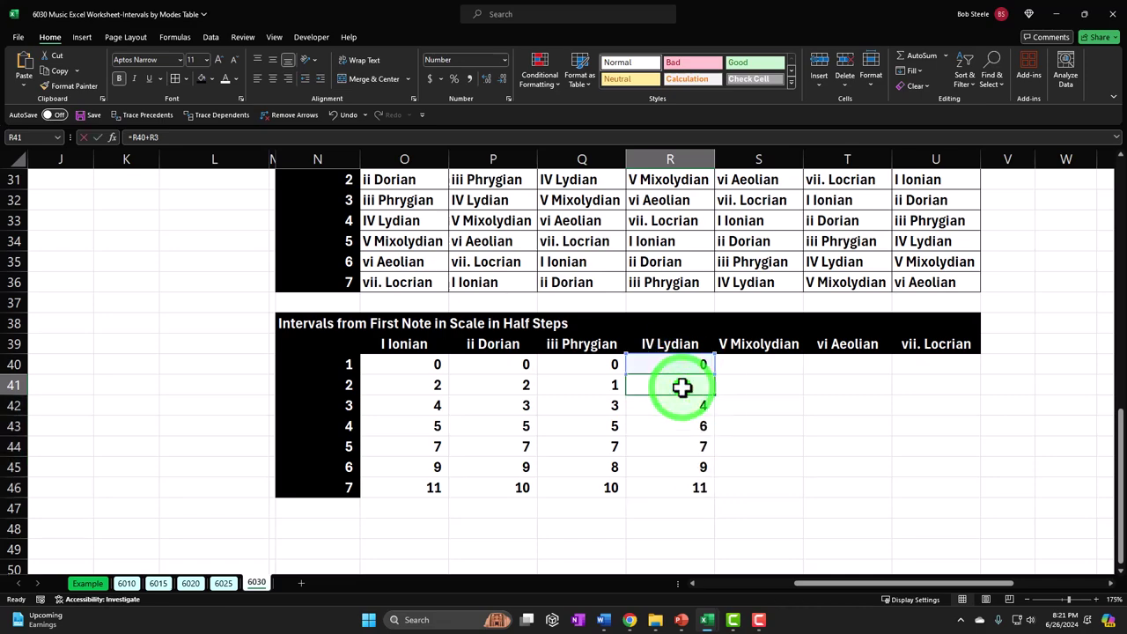
double_click(682, 386)
scroll(683, 386, "up", 10)
key("Escape")
scroll(686, 236, "down", 9)
left_click(679, 486)
double_click(678, 487)
scroll(679, 471, "up", 9)
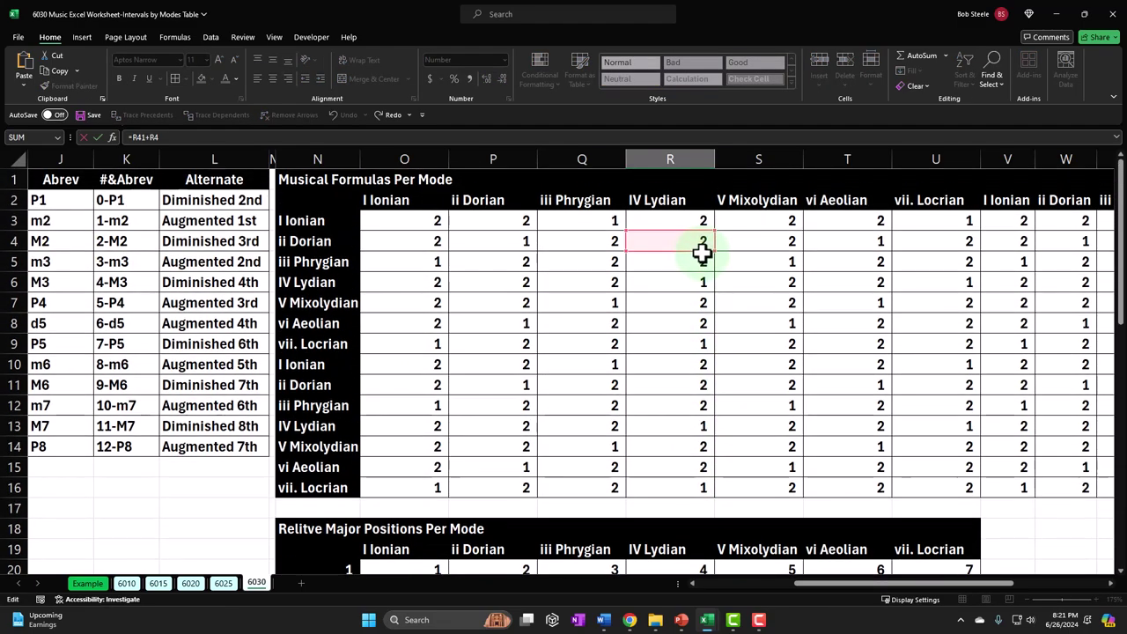
key("Return")
scroll(704, 264, "down", 10)
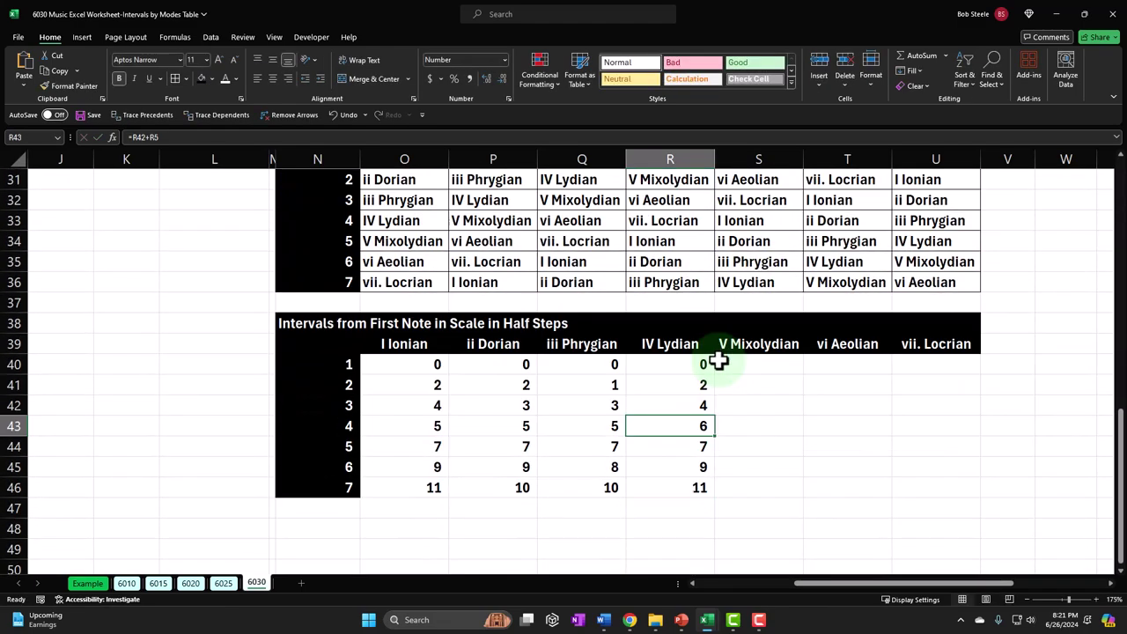
- Compare the IV Lydian interval for scale position 2 in R41 with I Ionian, ii Dorian and iii Phrygian
scroll(698, 383, "up", 1)
left_click(678, 444)
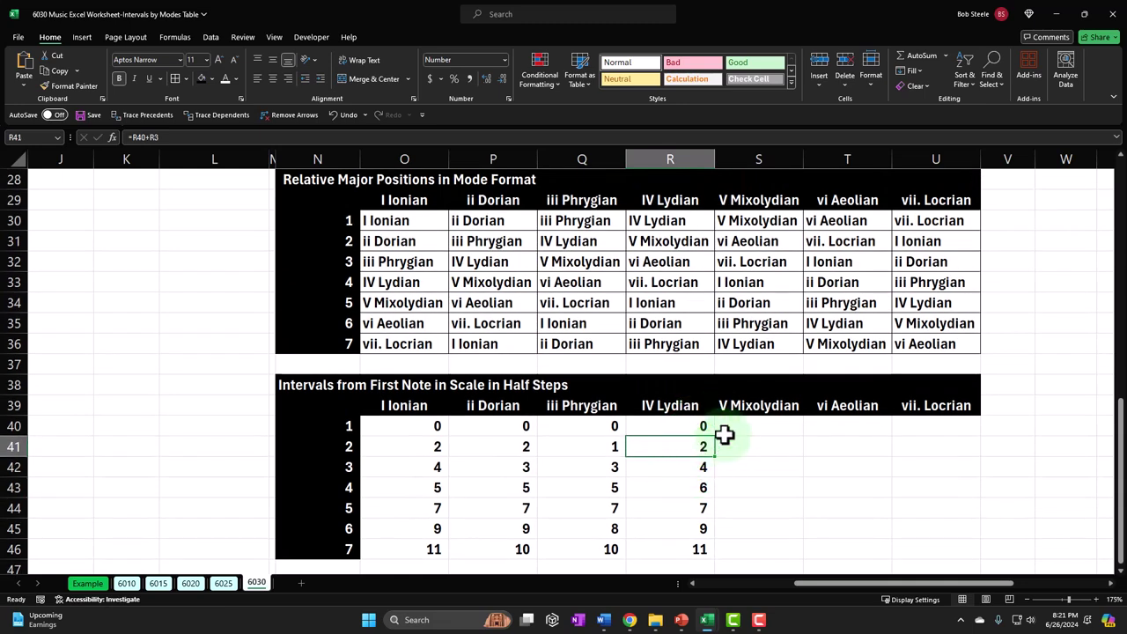
key("Left")
key("Left")
key("Left")
key("Left")
key("Right")
key("Right")
key("Right")
key("Right")
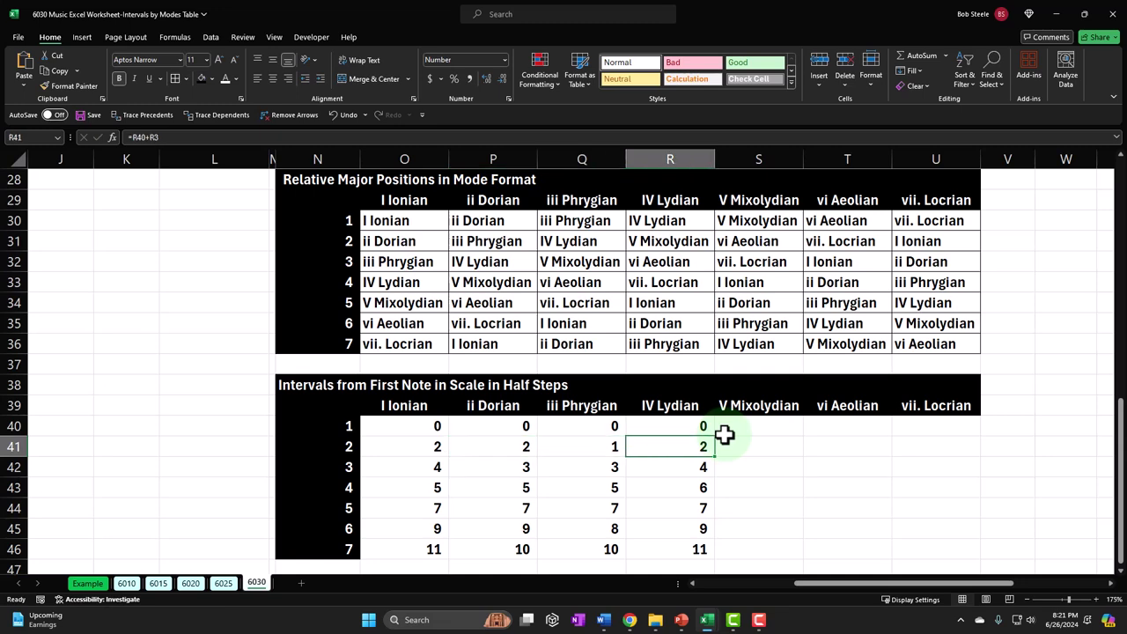
- Compare the interval for scale position 3 across row 42 from I Ionian to IV Lydian
key("Down")
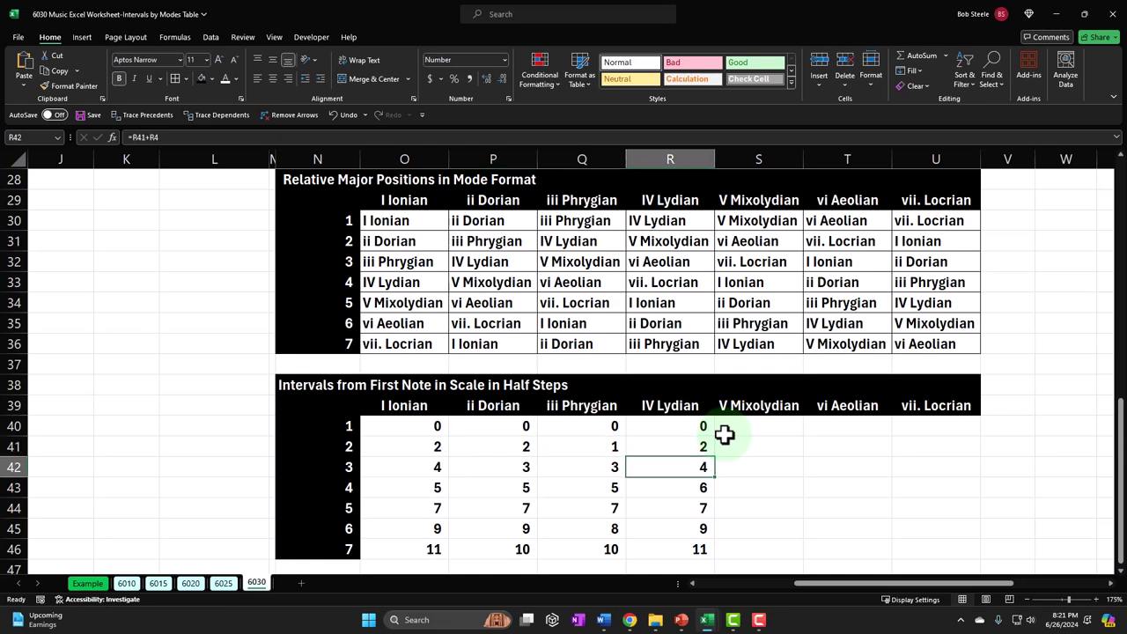
key("Left")
key("Left")
key("Left")
key("Left")
key("Right")
key("Right")
key("Right")
key("Right")
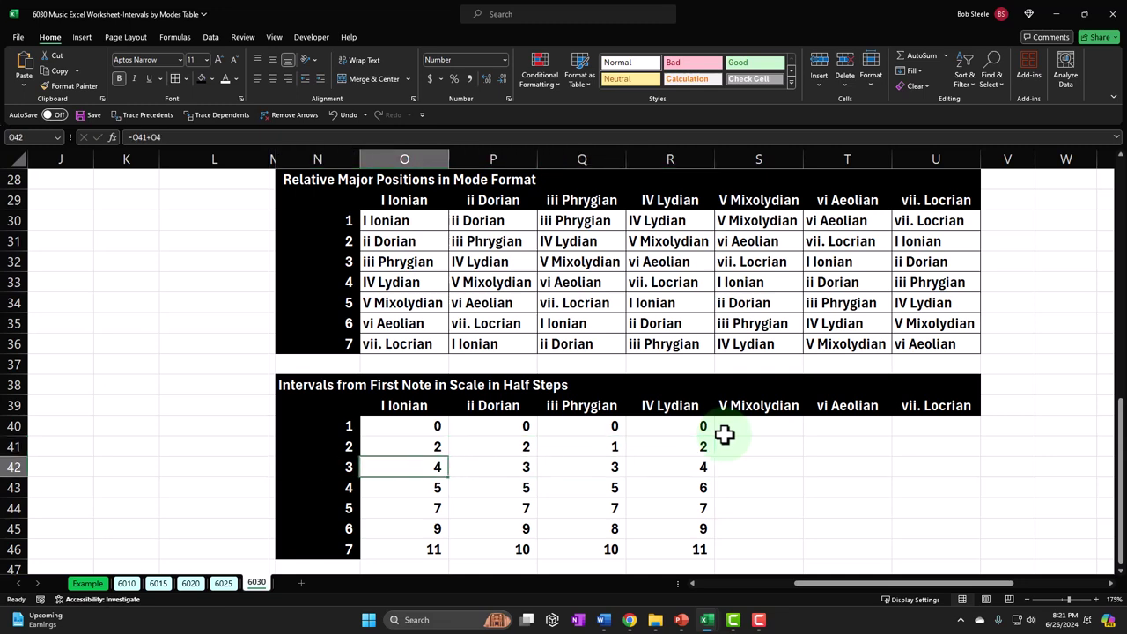
key("Left")
key("Right")
key("Right")
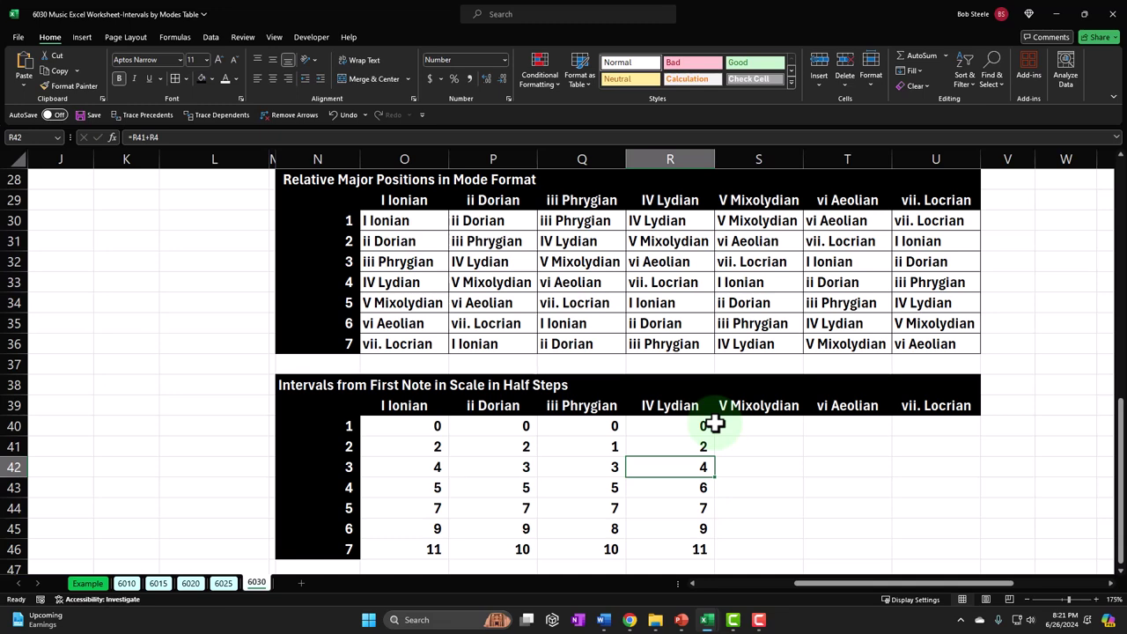
- Examine the IV Lydian interval for scale position 4 in R43 and the scale position 5 intervals from I Ionian to IV Lydian
key("Down")
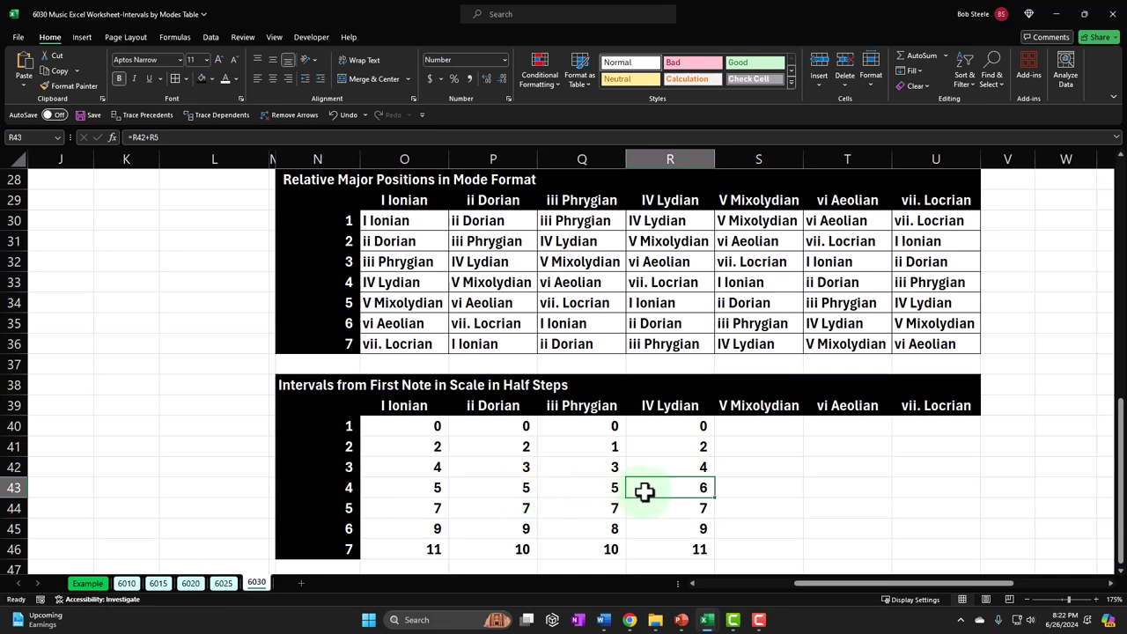
key("Down")
key("Left")
key("Left")
key("Left")
key("Left")
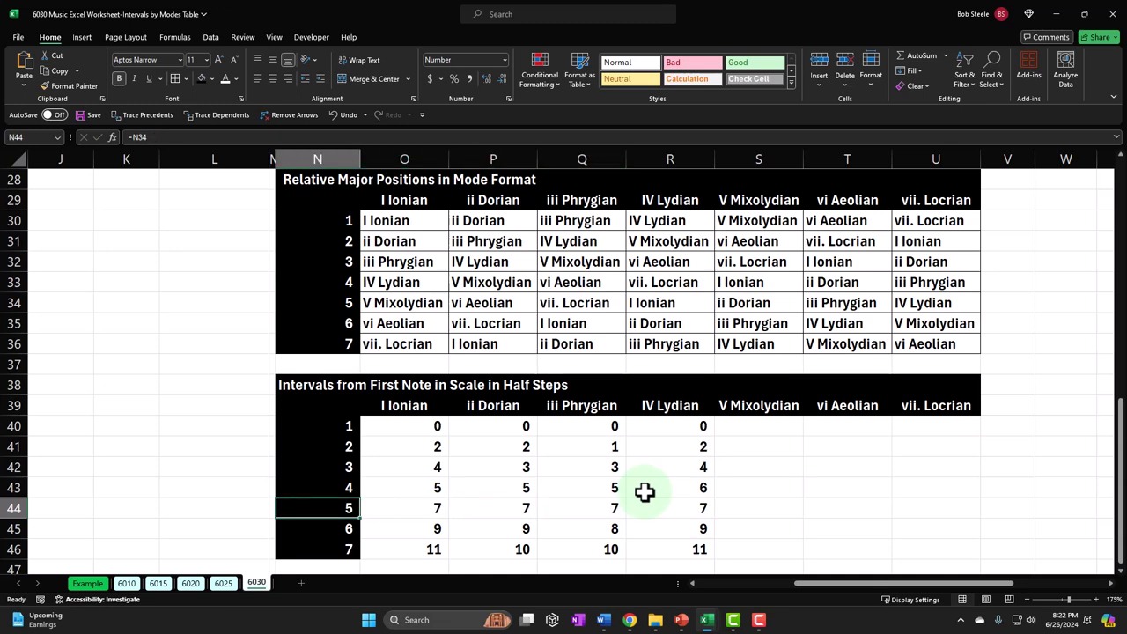
key("Right")
key("Right")
key("Right")
key("Right")
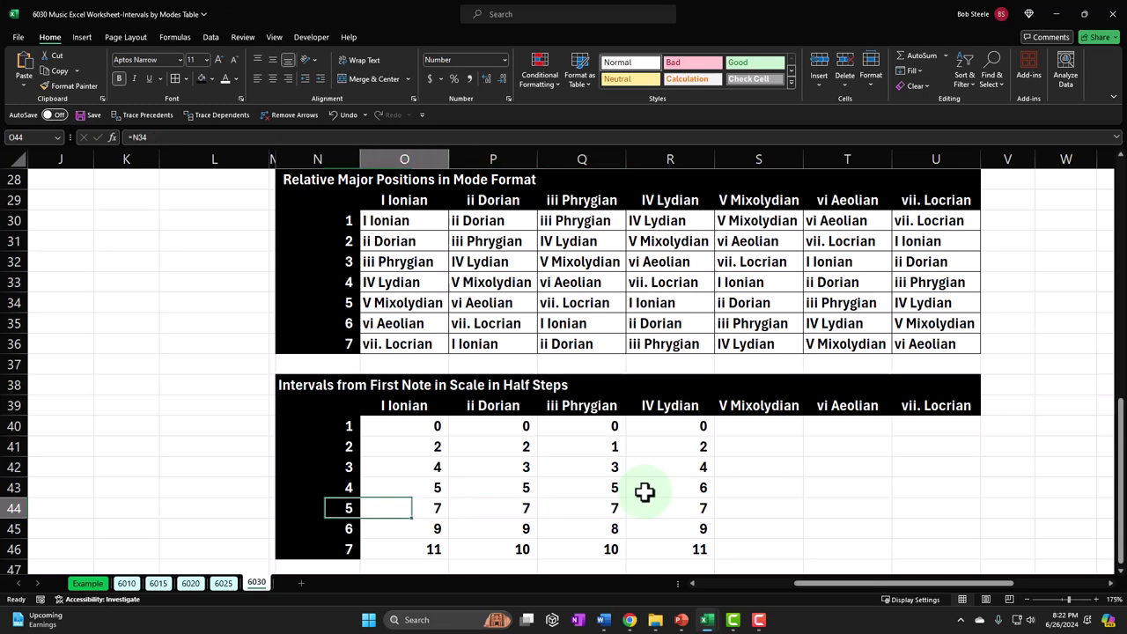
- Look over the row for scale position 6, and compare the scale position 4 intervals in row 43 from I Ionian to IV Lydian
key("Down")
key("Left")
key("Left")
key("Left")
key("Left")
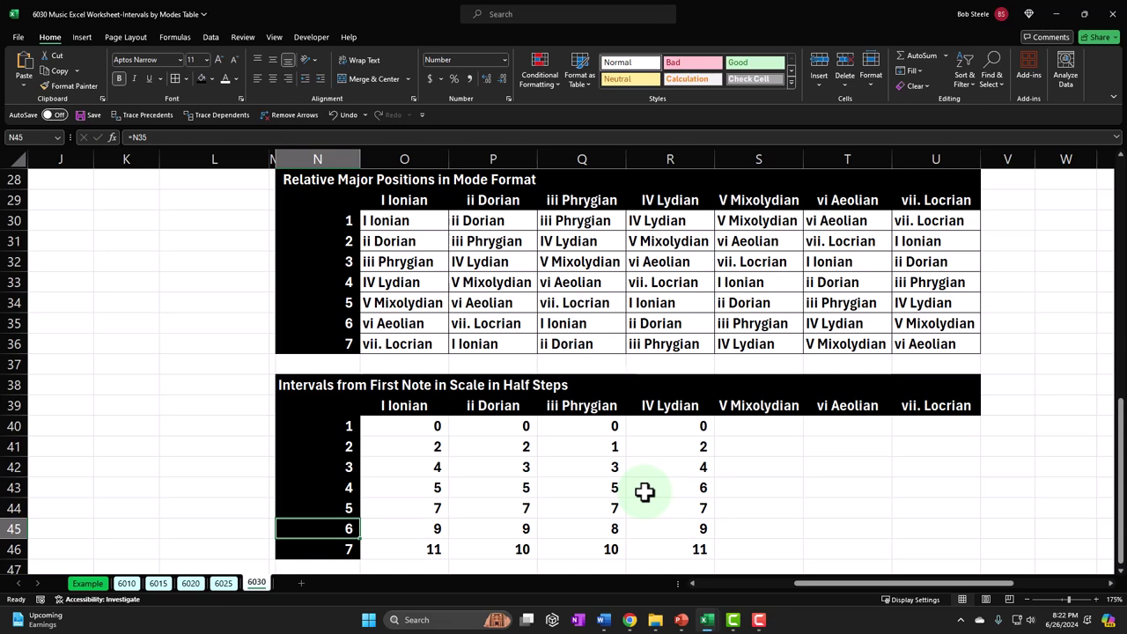
key("Up")
key("Up")
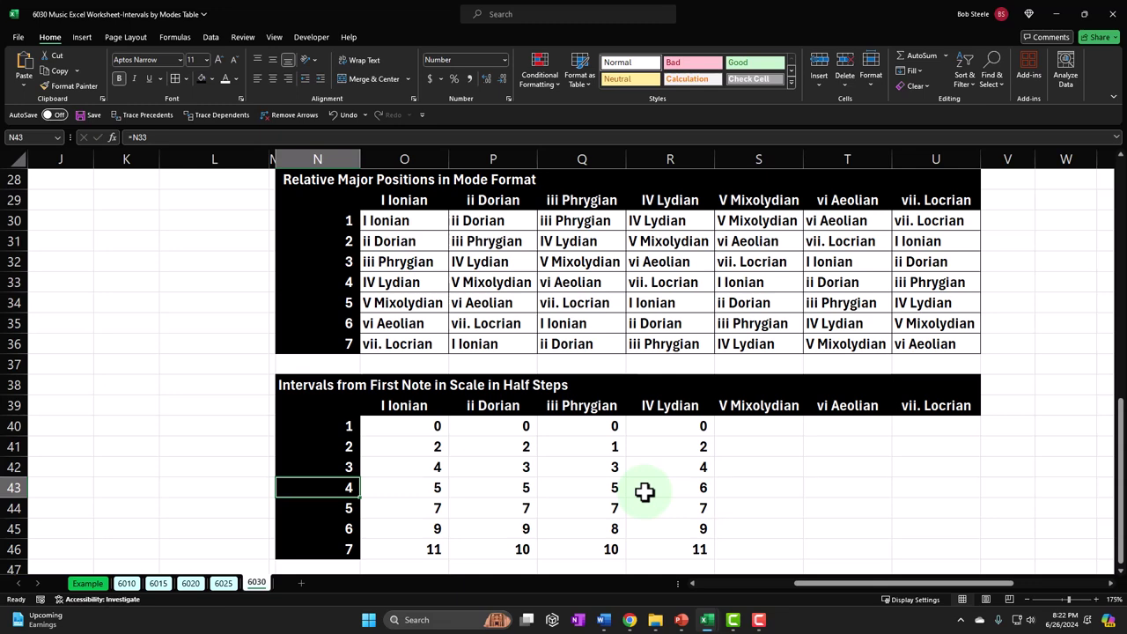
key("Down")
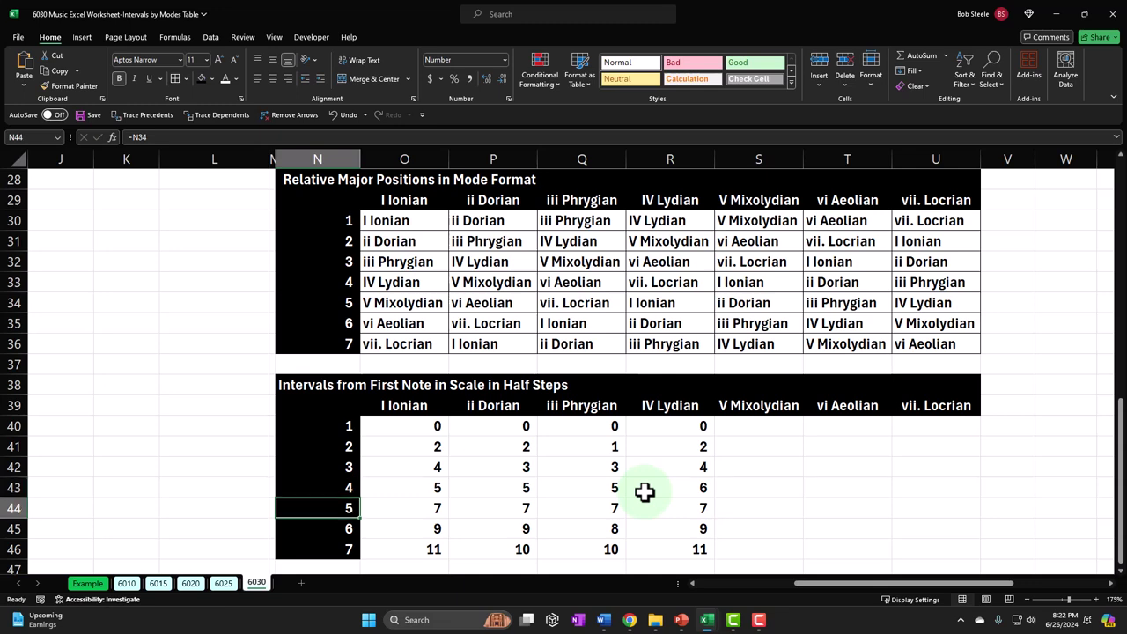
key("Up")
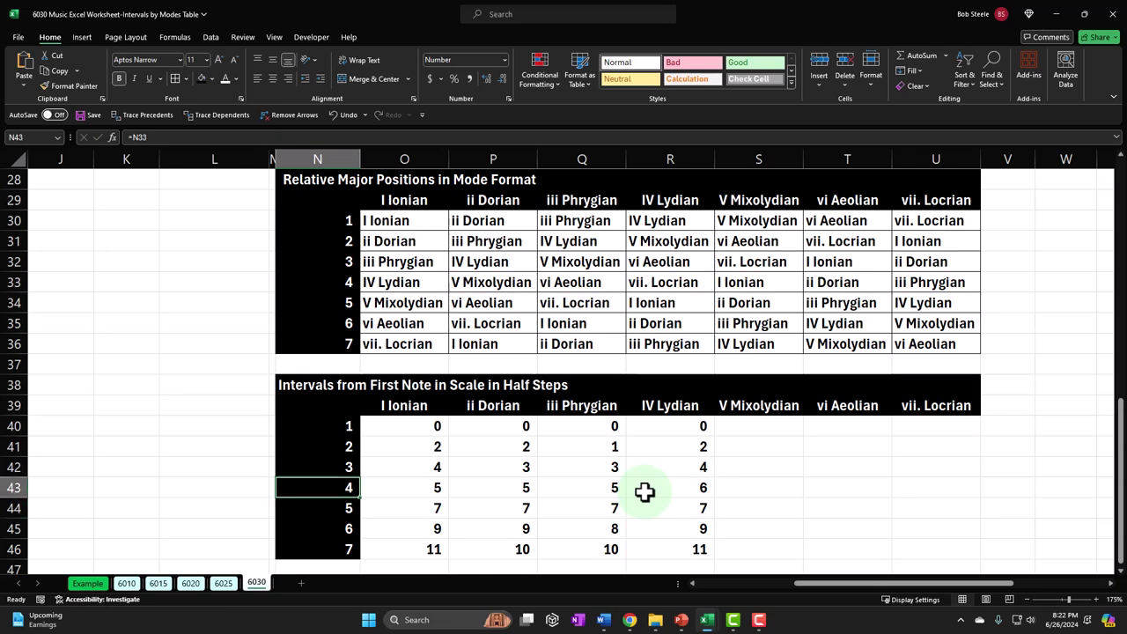
key("Right")
key("Right")
key("Right")
key("Right")
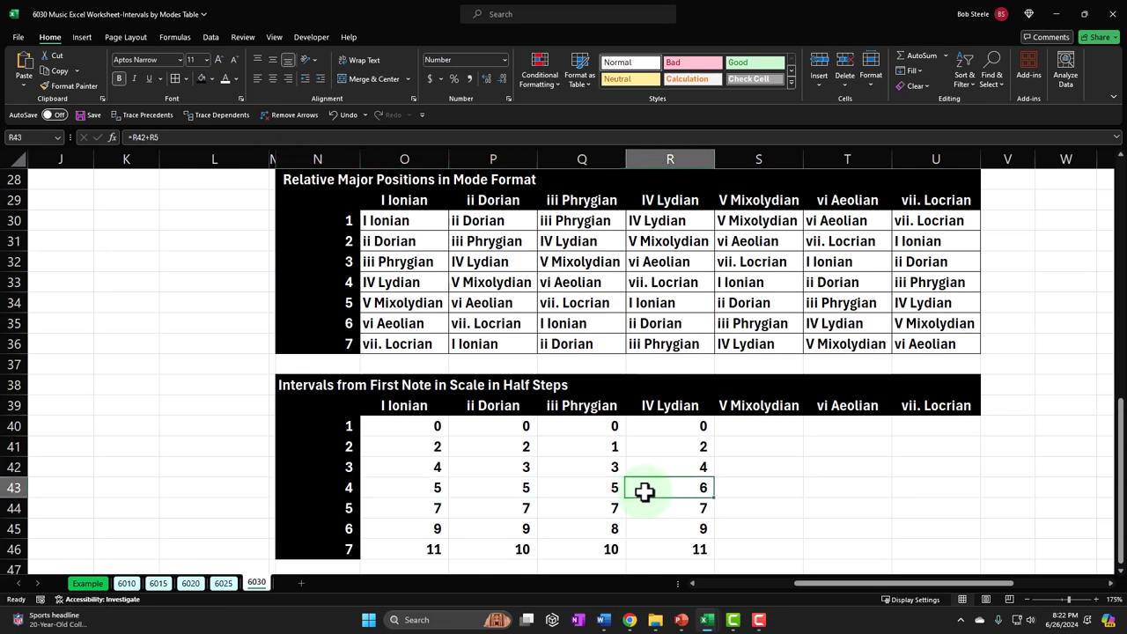
- Compare the scale position 5 intervals of all four filled modes in O44:R44
key("Down")
key("Left")
key("Left")
key("Left")
key("Left")
key("Right")
key("Right")
key("Right")
key("Right")
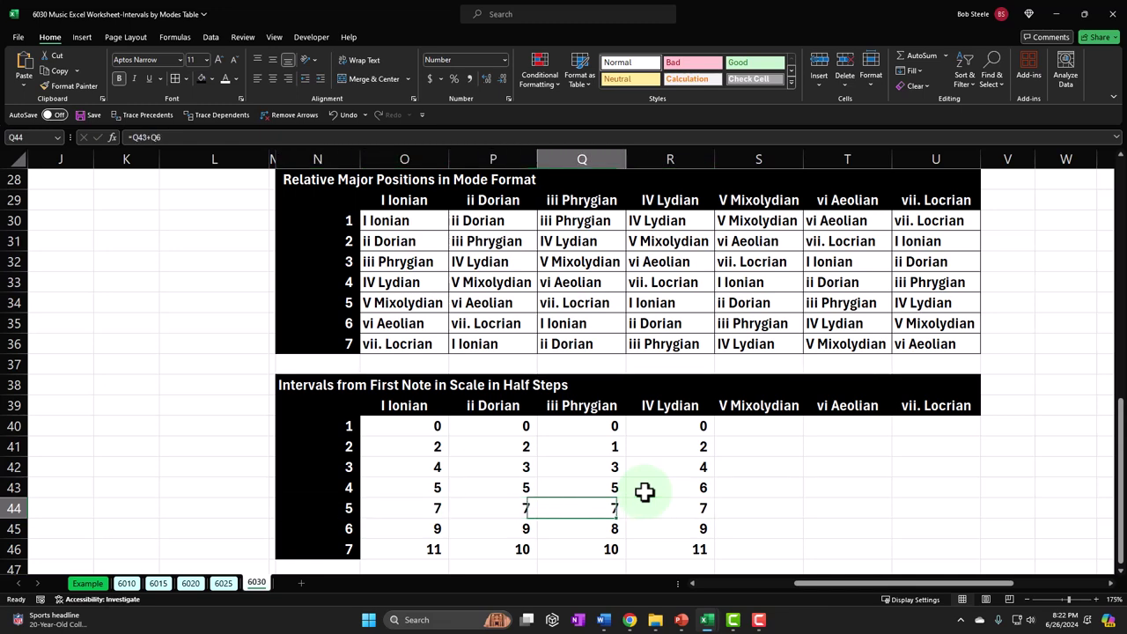
- Compare the IV Lydian interval for scale position 6 in R45 with the three preceding modes
key("Down")
key("Left")
key("Left")
key("Left")
key("Left")
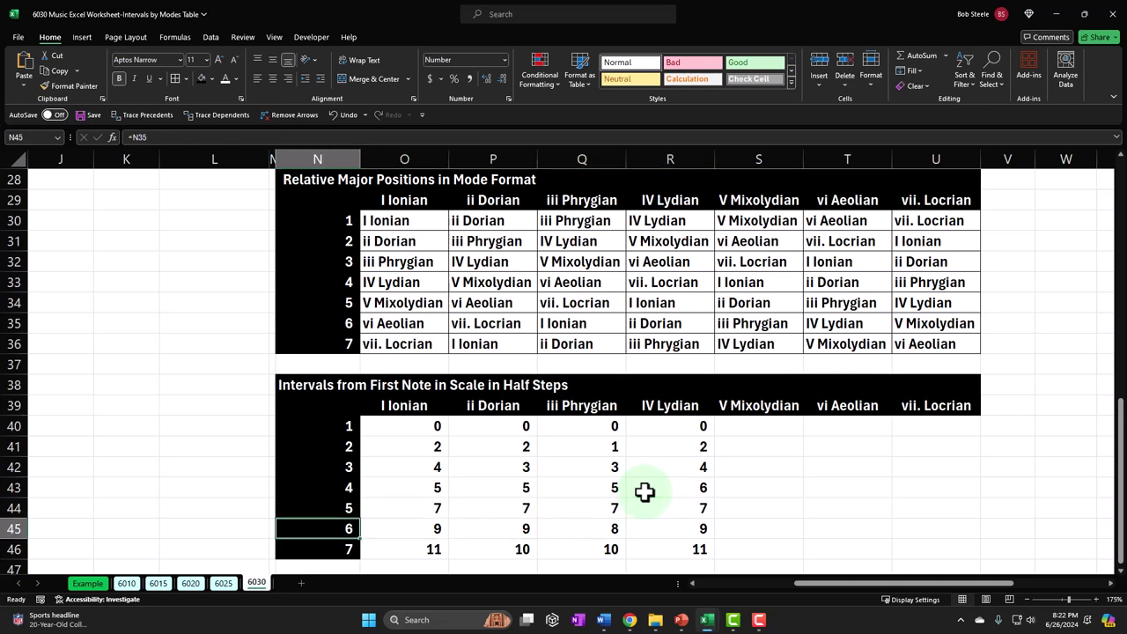
key("Right")
key("Right")
key("Right")
key("Right")
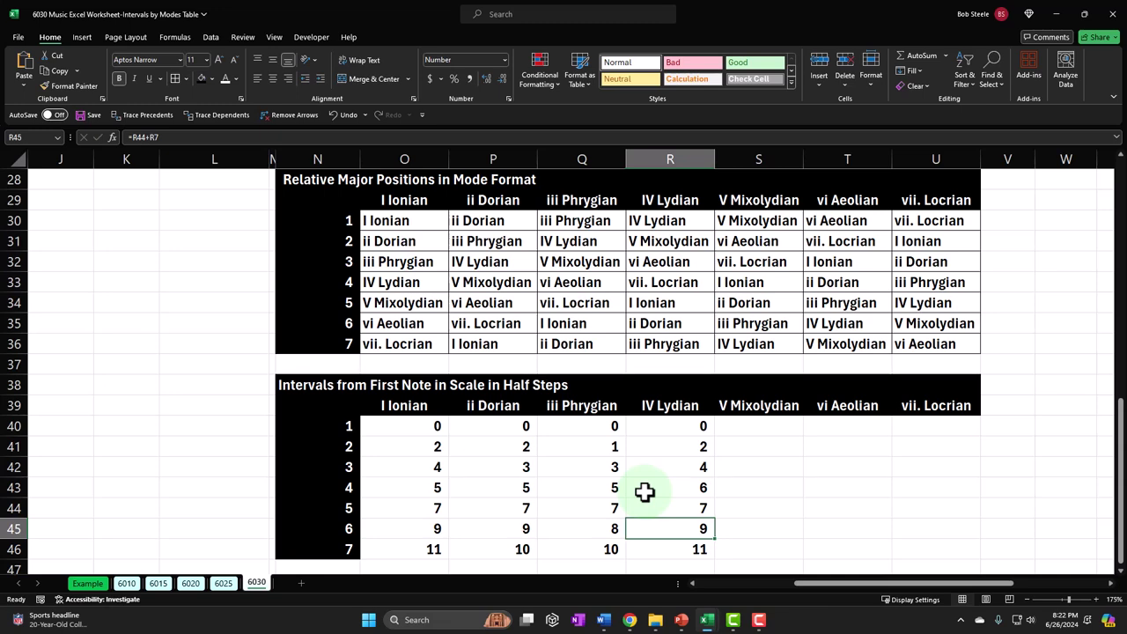
- Compare the sixth and seventh intervals across the I Ionian to IV Lydian columns of the half-step intervals table
key("Left")
key("Left")
key("Left")
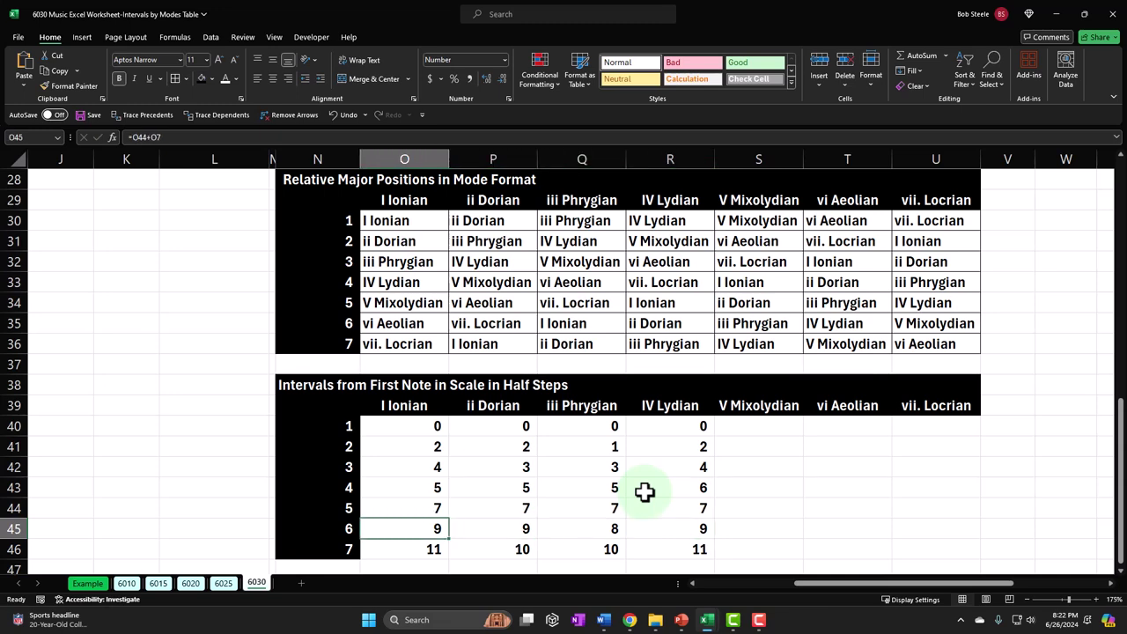
key("Left")
key("Down")
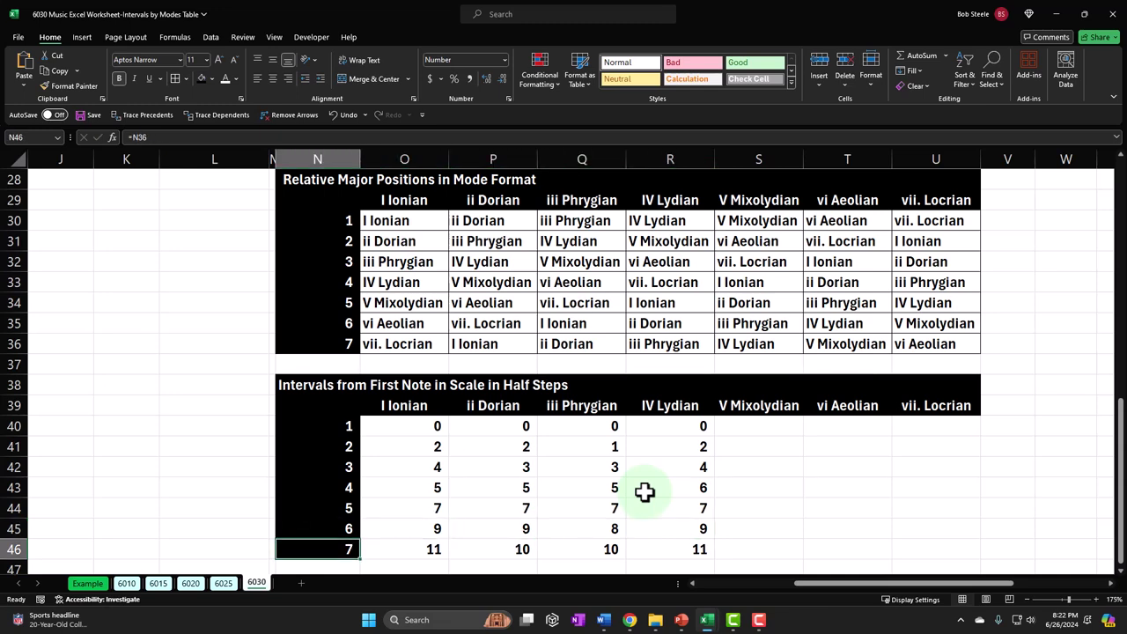
key("Right")
key("Right")
key("Right")
key("Right")
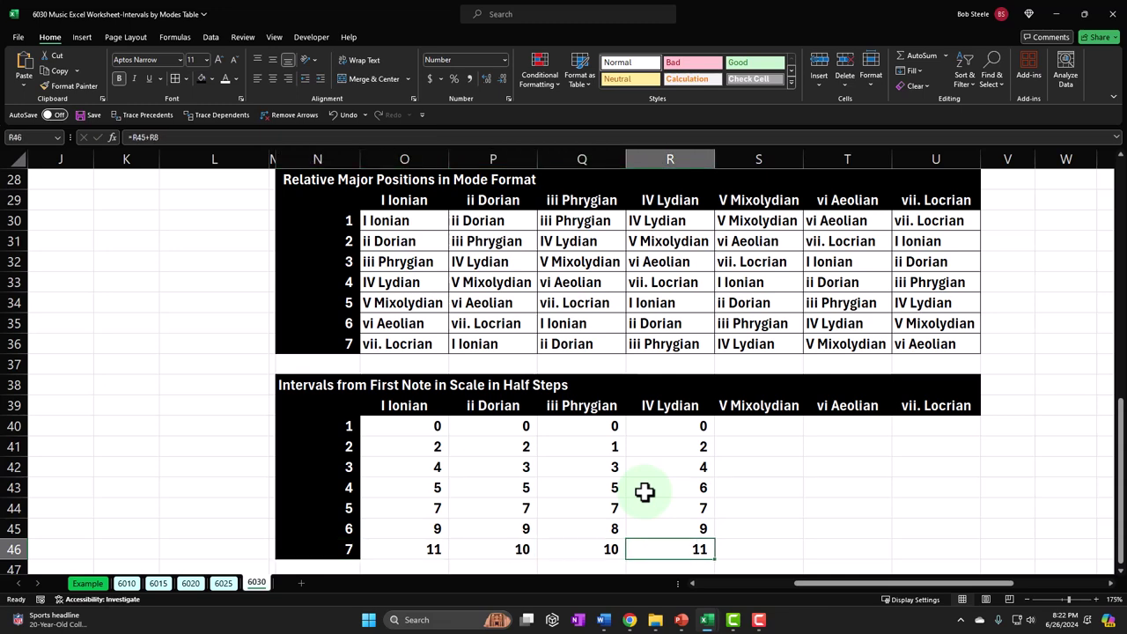
- Link the first V Mixolydian interval in S40 to the first IV Lydian interval in R40
key("Up")
key("Up")
key("Up")
key("Up")
key("Up")
key("Up")
key("Right")
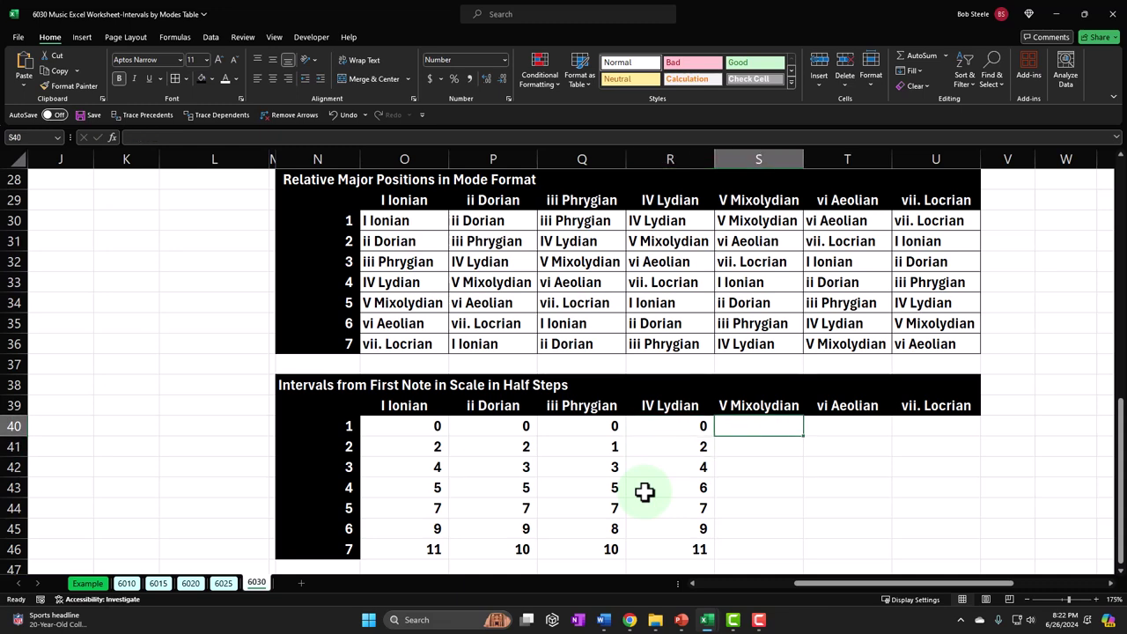
type("+")
key("Left")
key("Return")
key("Up")
- Copy the second-interval formula from R41 into S41 and check that it references S40 and S3
left_click(707, 455)
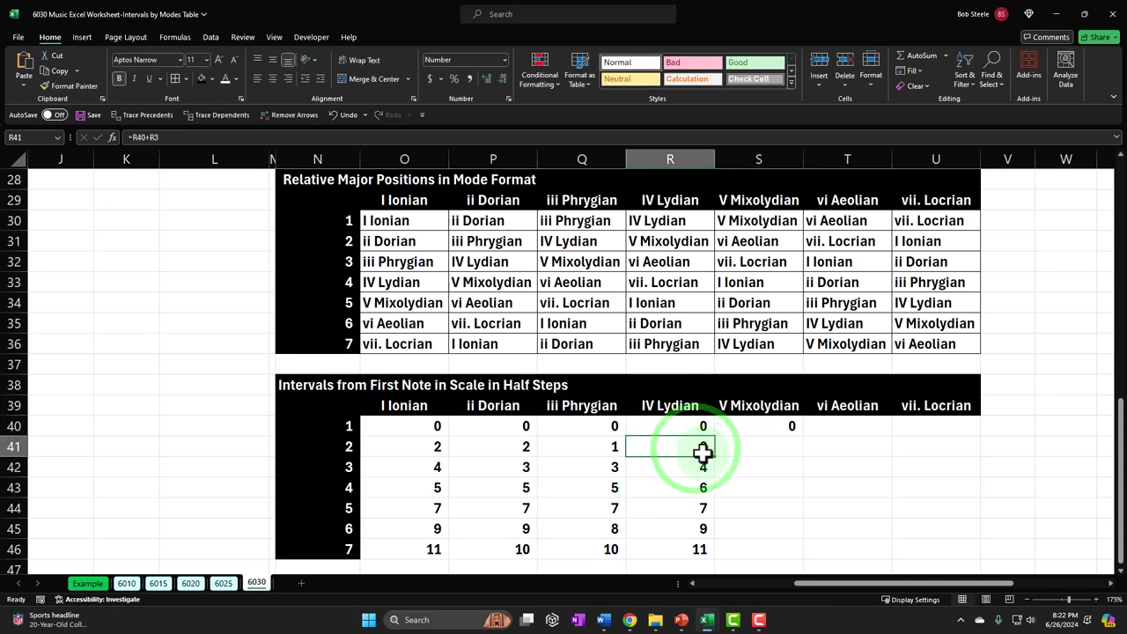
left_click(763, 449, "shift")
key("ctrl+r")
double_click(767, 449)
scroll(766, 453, "up", 9)
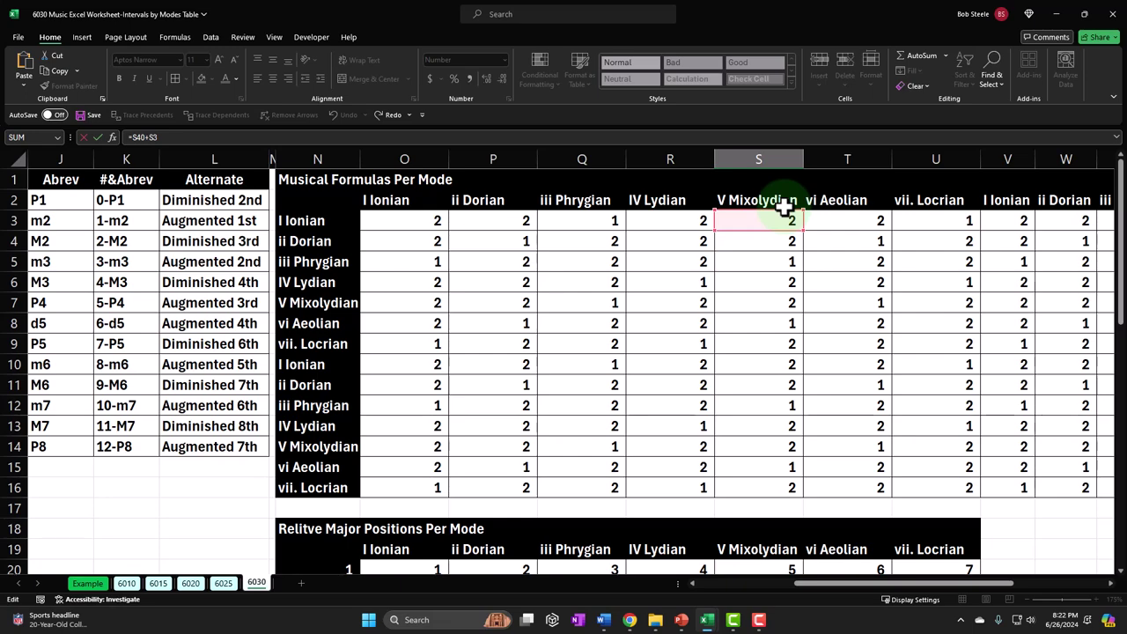
key("Return")
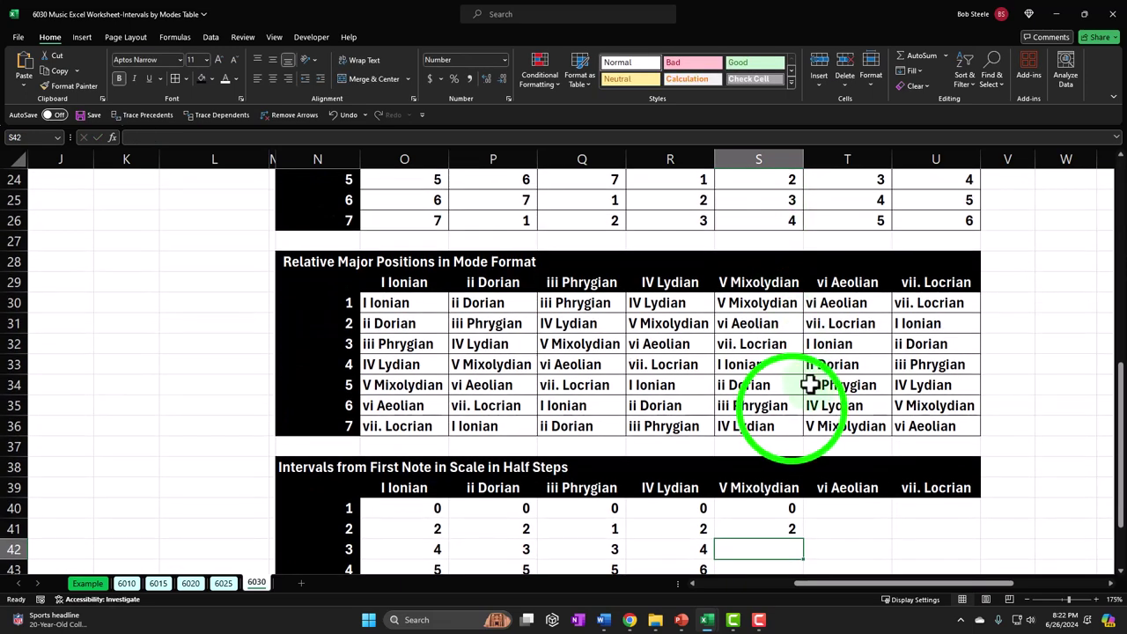
- Fill the S41 formula down the V Mixolydian column through S46 to complete intervals 3 to 7
left_click(792, 410)
left_click_drag(802, 417, 779, 428)
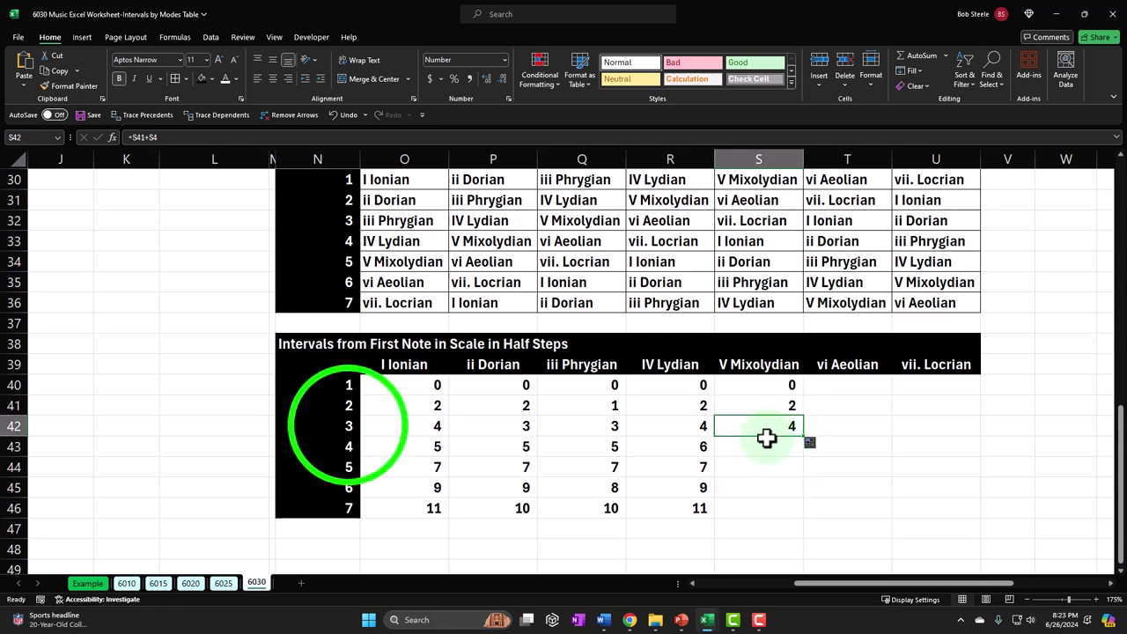
left_click(347, 425)
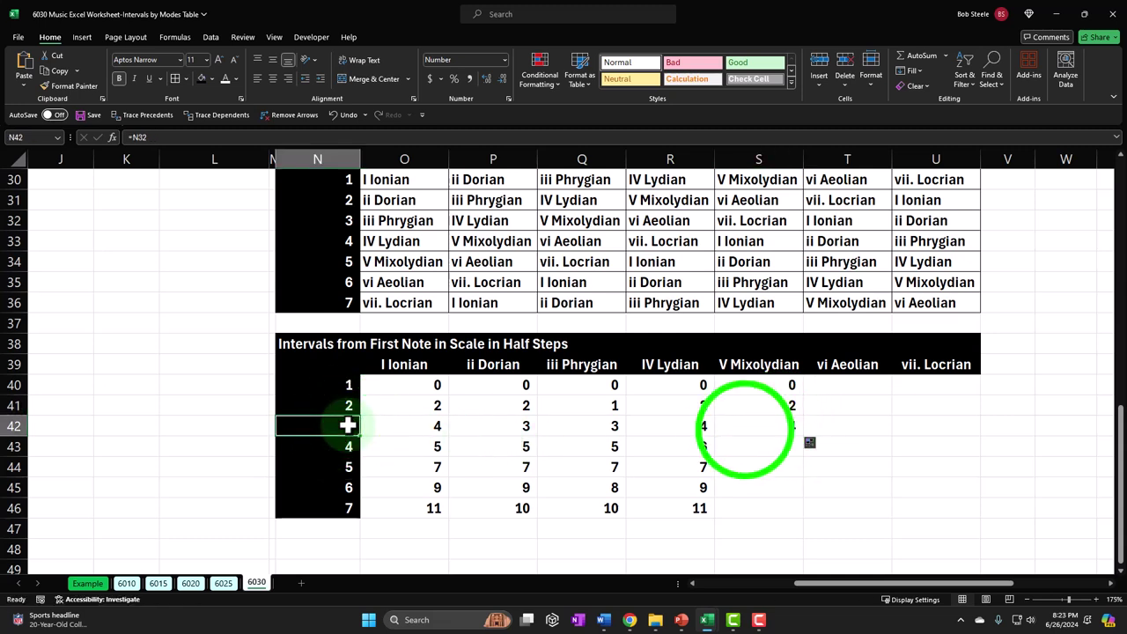
left_click(745, 430)
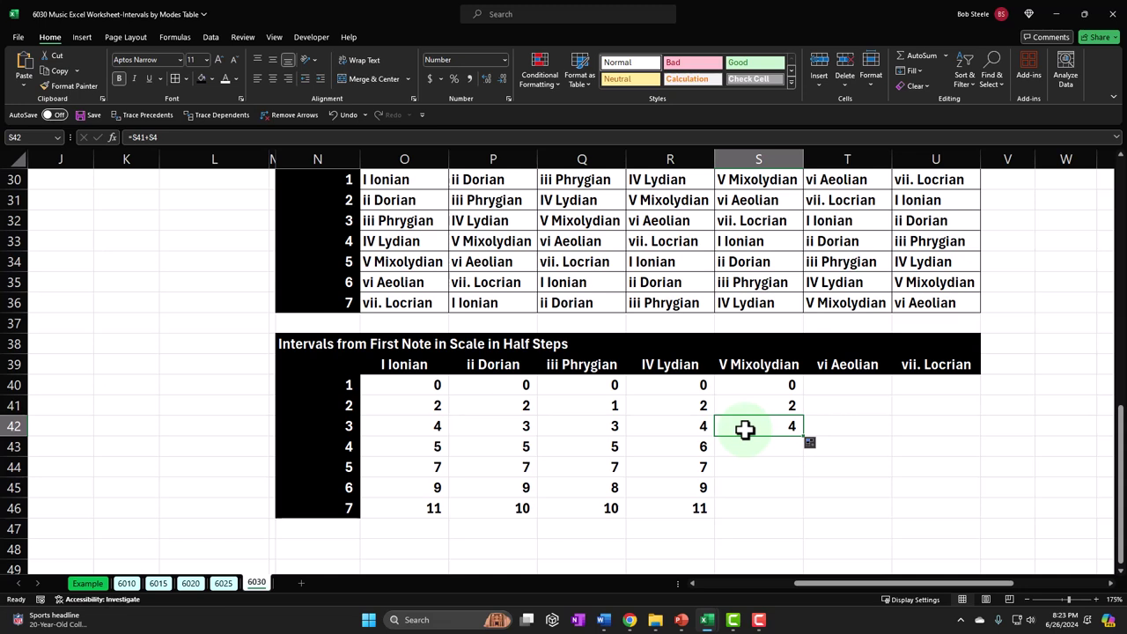
left_click(419, 425)
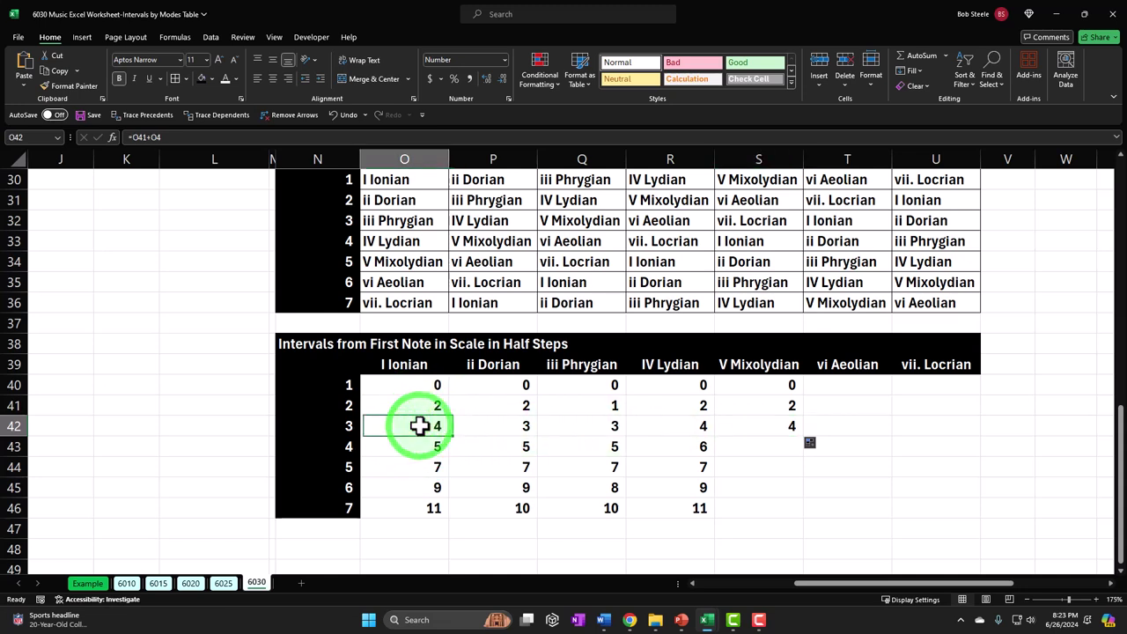
left_click(783, 429)
left_click_drag(802, 437, 802, 514)
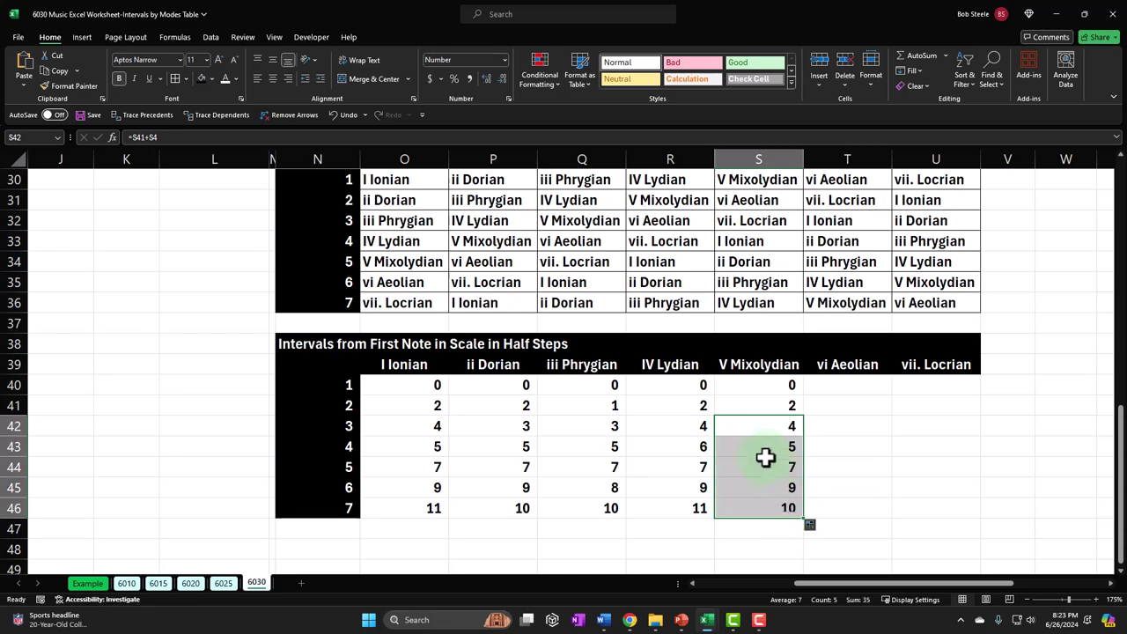
- Check the V Mixolydian intervals against the mode's step pattern in the Musical Formulas Per Mode table
scroll(759, 440, "up", 4)
scroll(758, 436, "up", 6)
left_click_drag(768, 221, 771, 241)
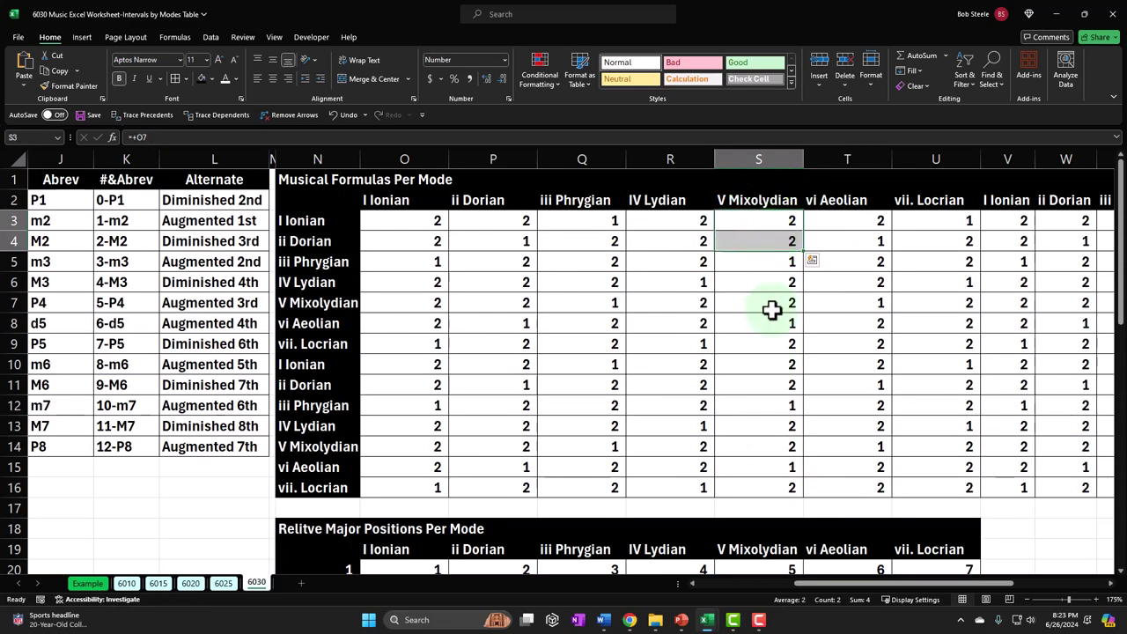
scroll(771, 312, "down", 11)
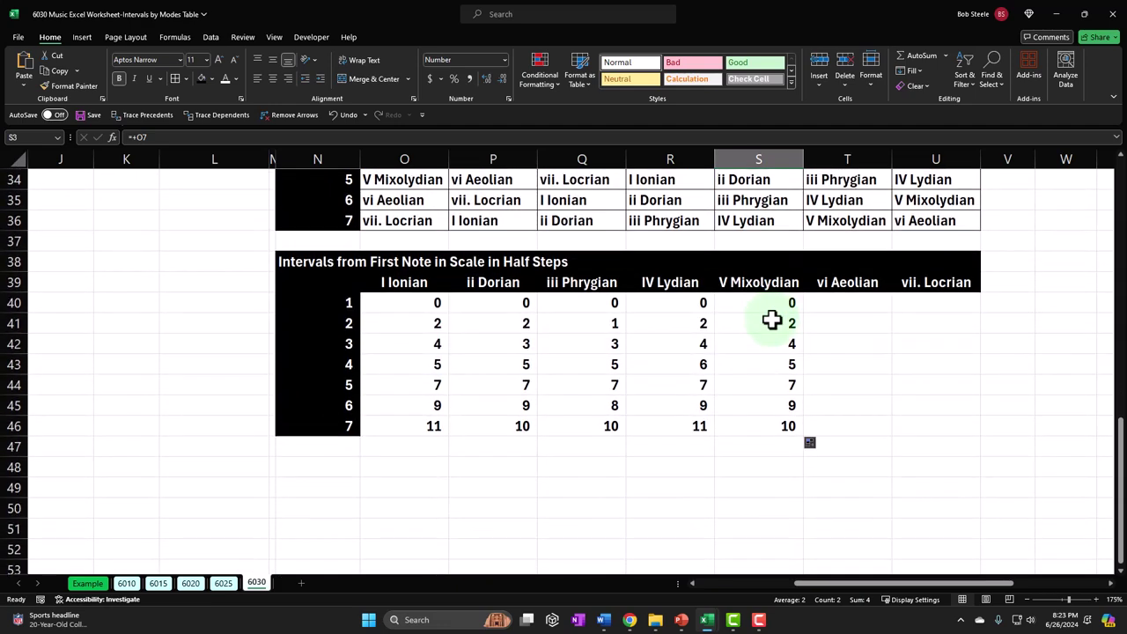
left_click_drag(774, 343, 773, 362)
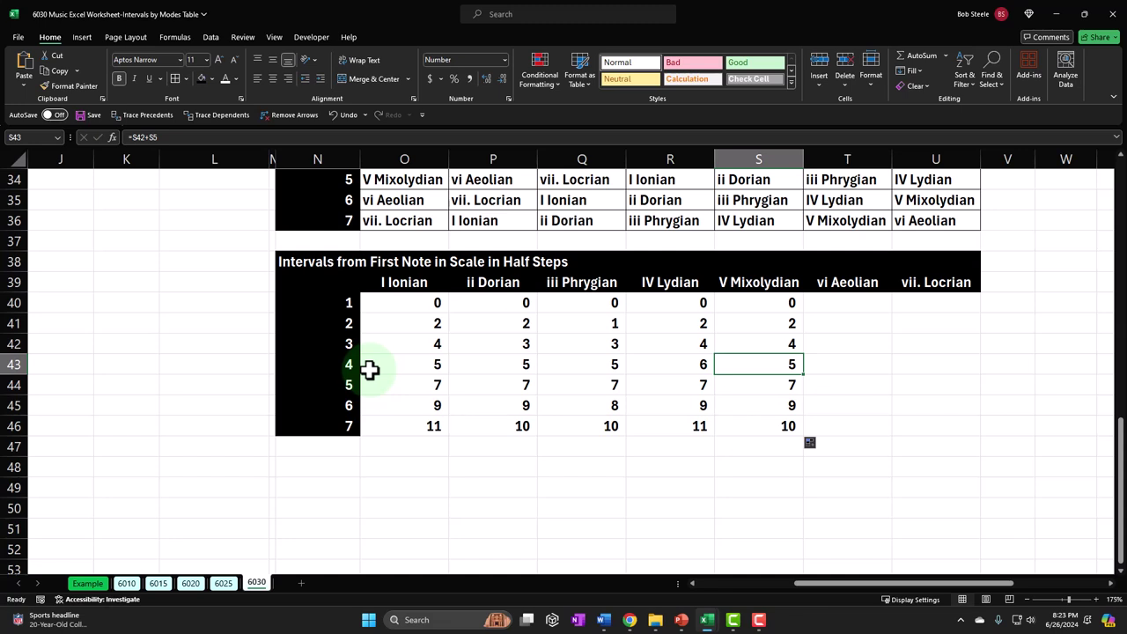
left_click(755, 380)
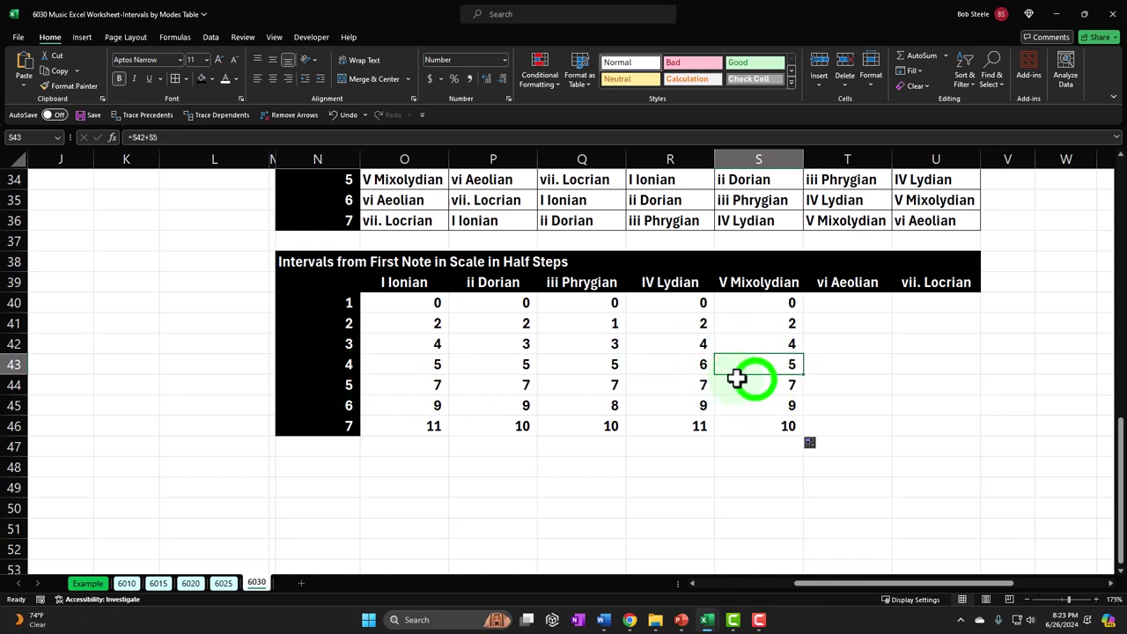
left_click(785, 408)
left_click(341, 426)
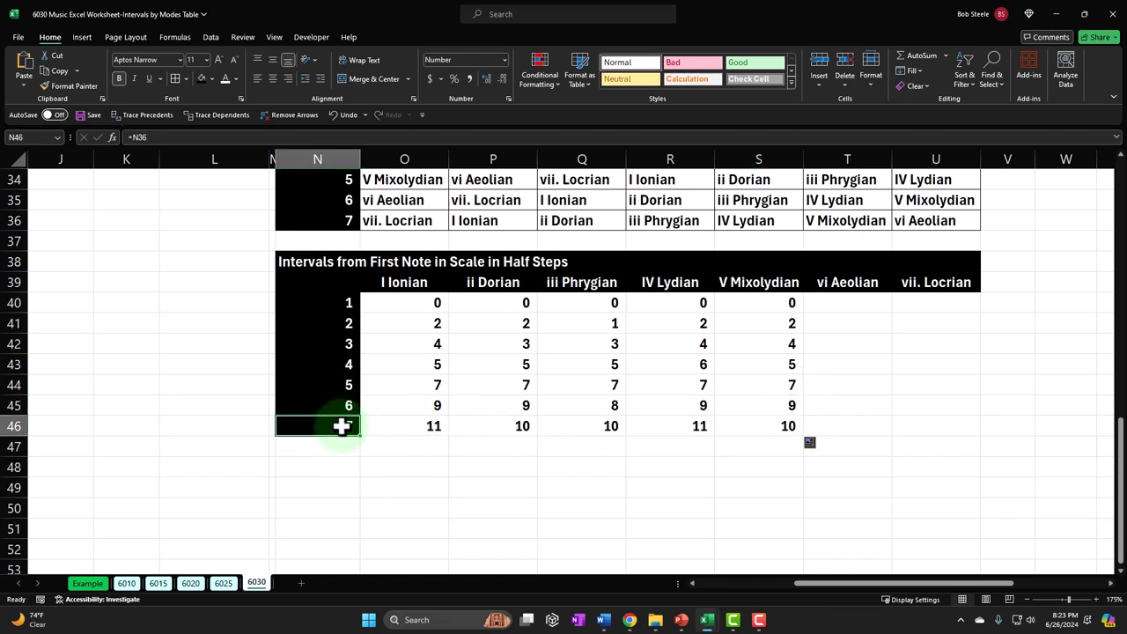
left_click(755, 432)
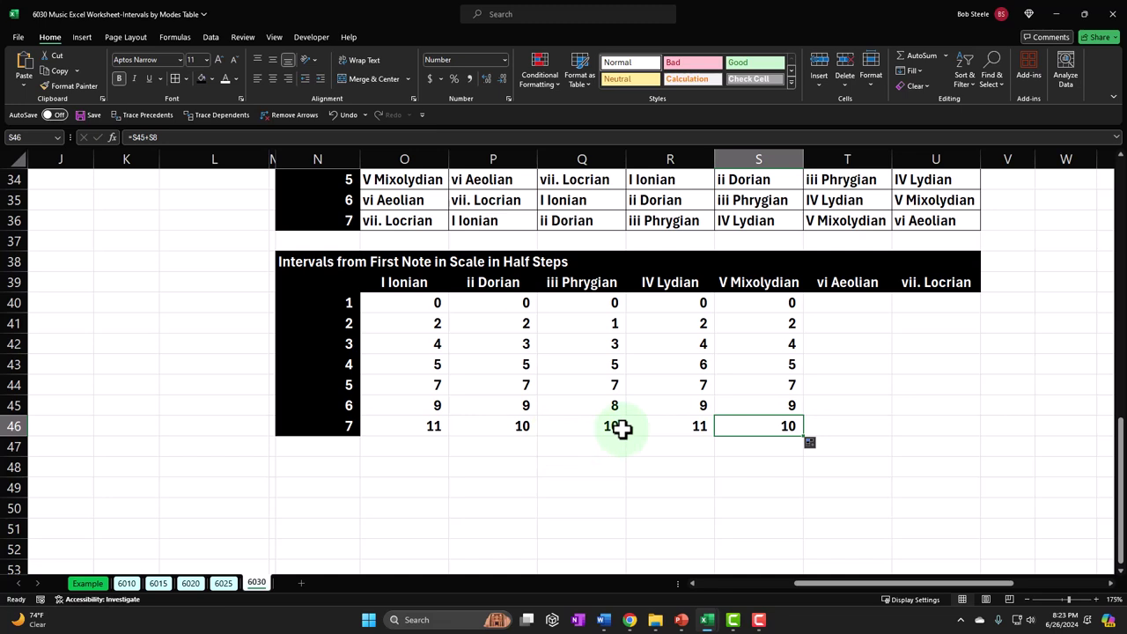
- Enter =+S40 in T40 as the first vi Aeolian interval
left_click(836, 302)
type("=+")
key("Left")
key("Return")
left_click(836, 302)
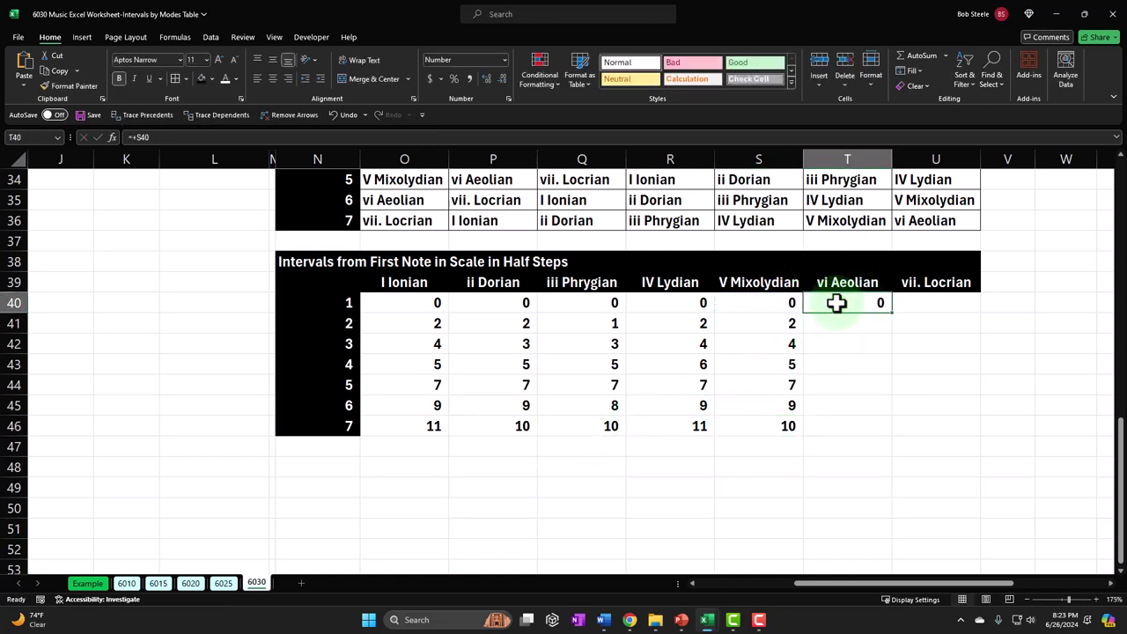
key("Return")
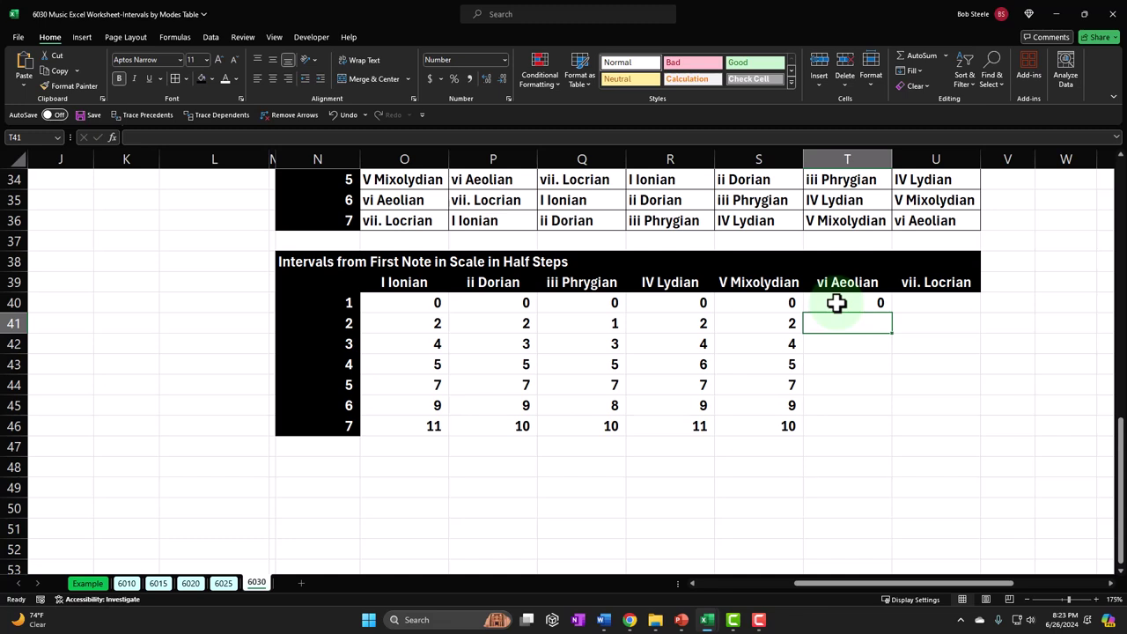
- Copy the S41 formula across to T41 and fill it down the vi Aeolian column through T46
left_click(786, 325)
left_click_drag(801, 333, 868, 334)
left_click(868, 323)
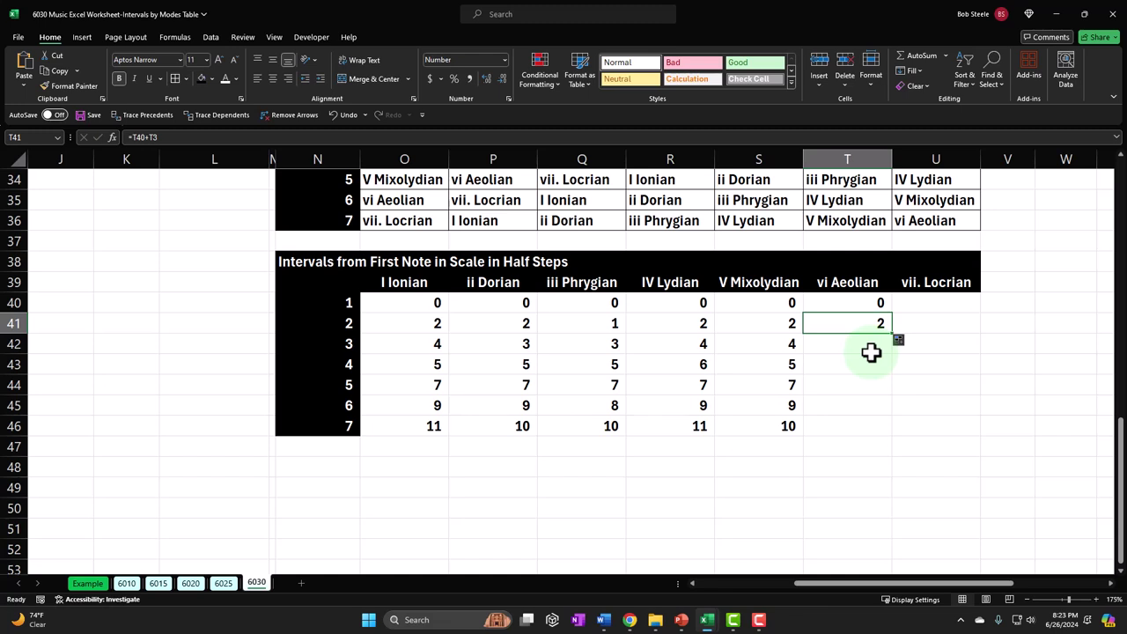
left_click_drag(891, 335, 890, 429)
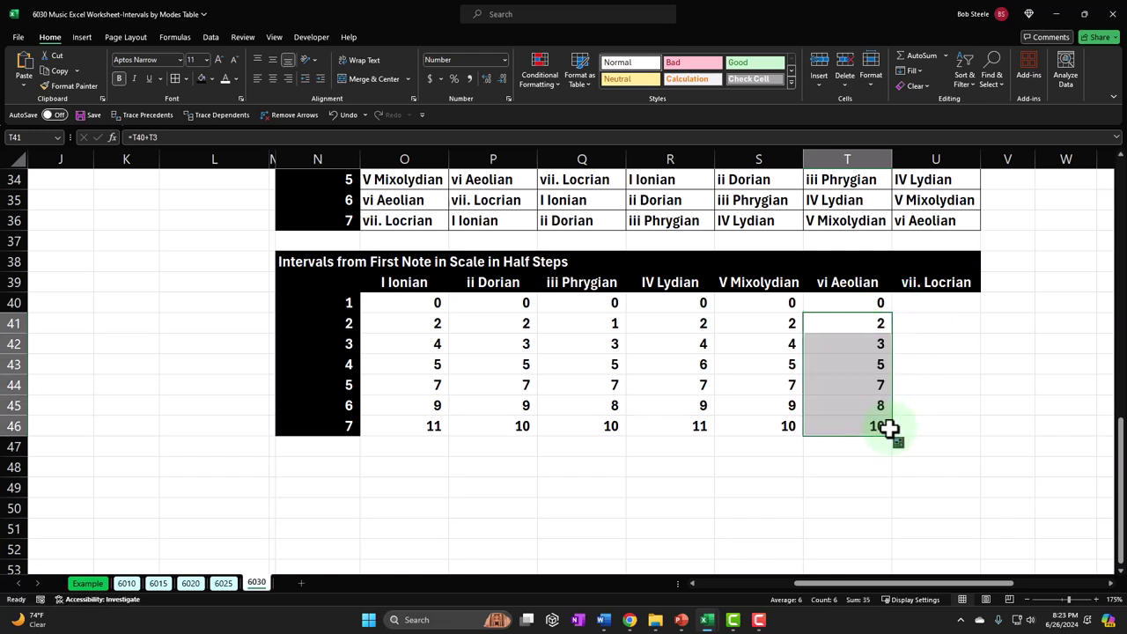
- Compare the third-note interval of the ii Dorian, iii Phrygian and vi Aeolian modes in row 42
left_click_drag(511, 282, 576, 432)
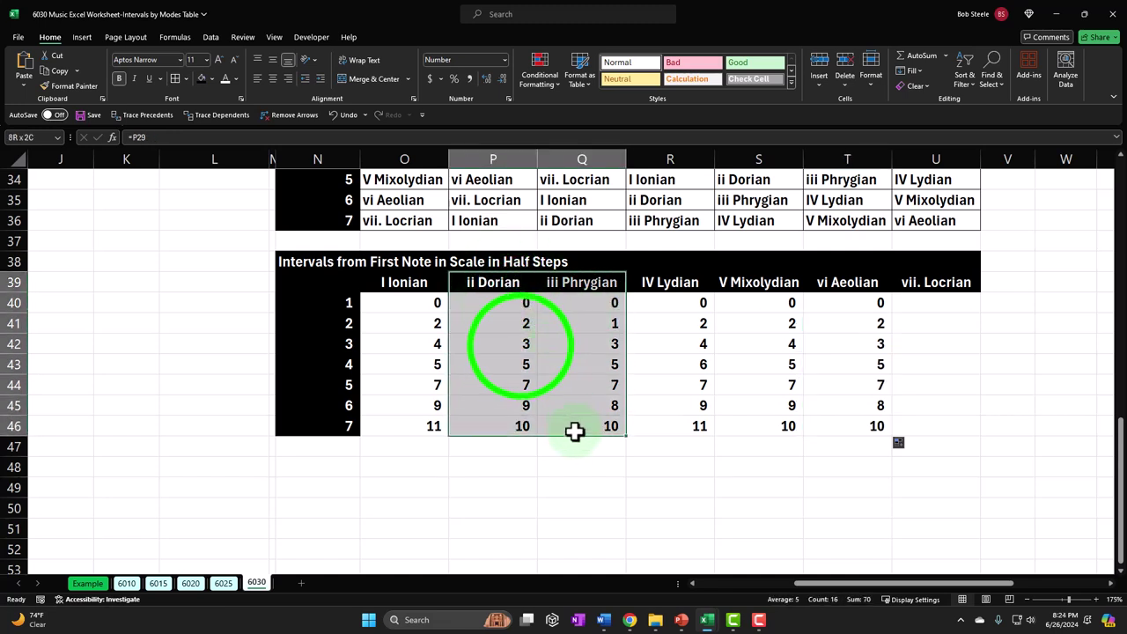
left_click_drag(527, 352, 565, 346)
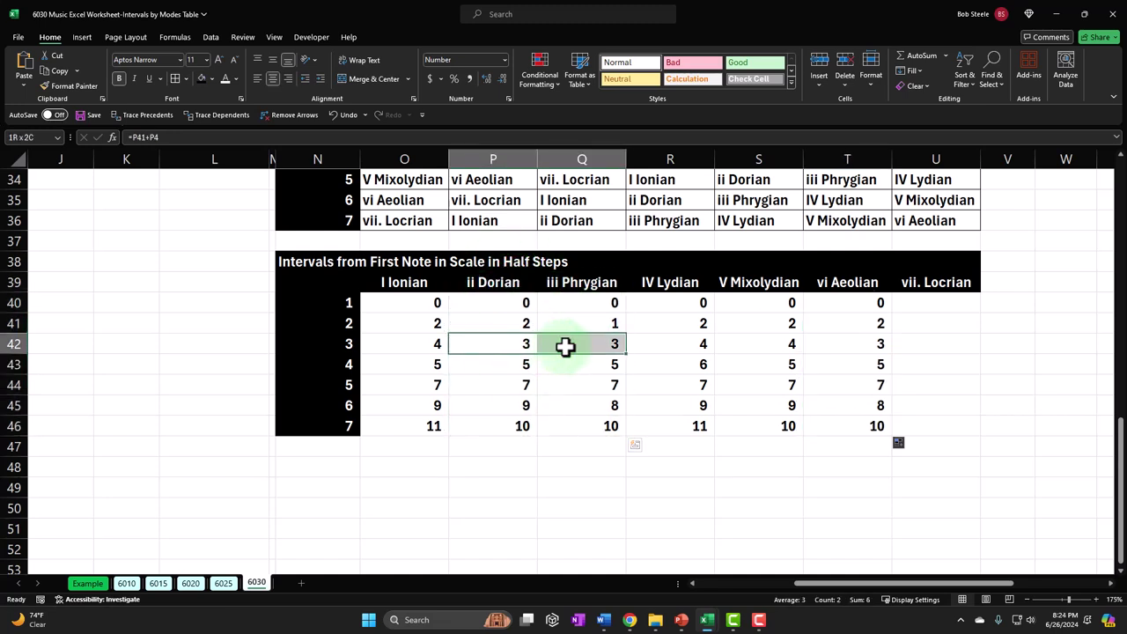
left_click(845, 343, "ctrl")
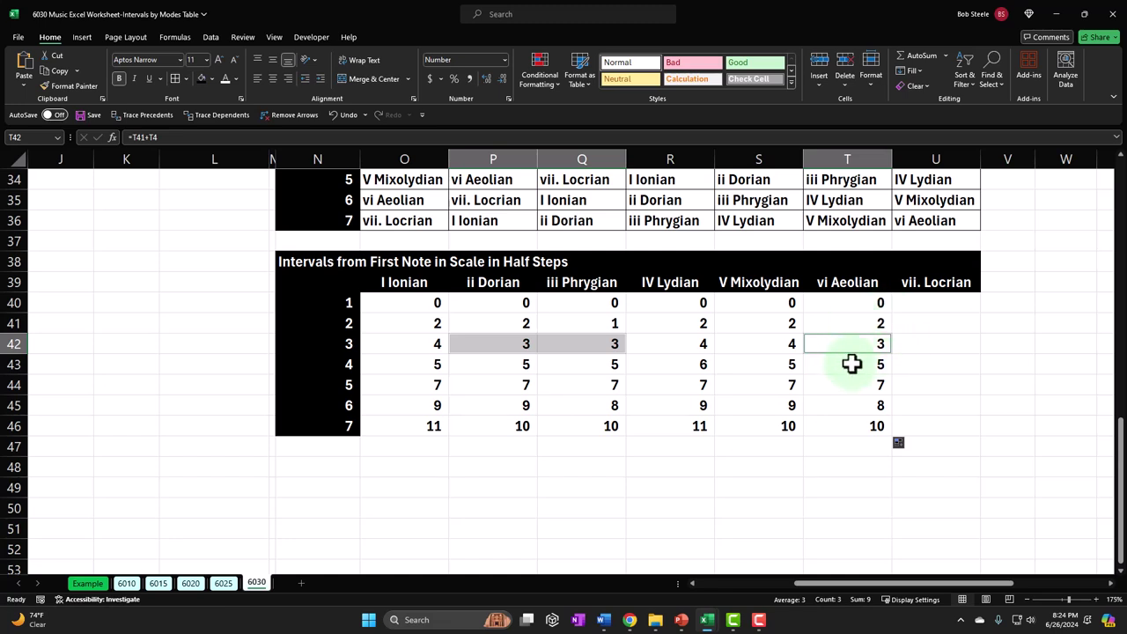
left_click(915, 356)
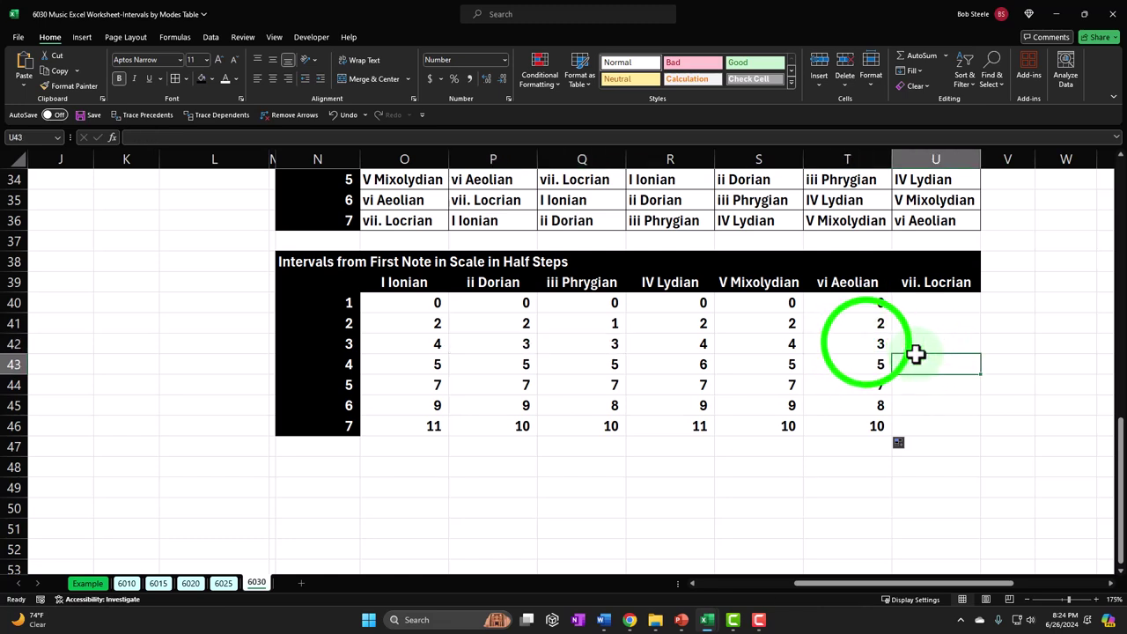
left_click(865, 343)
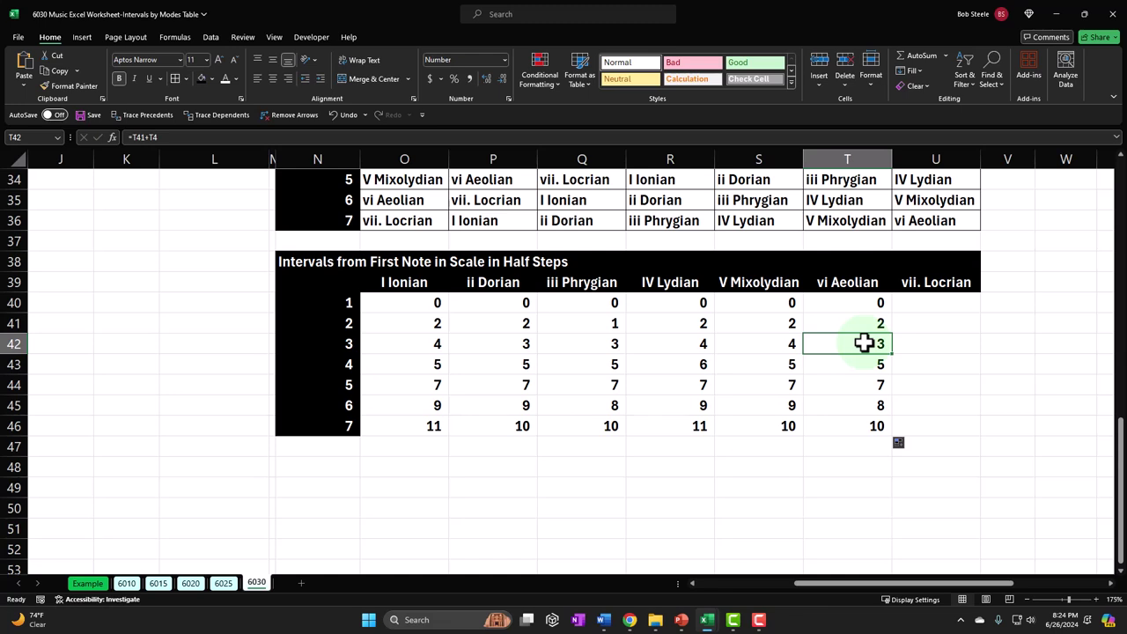
- Examine the fourth to seventh intervals of the vi Aeolian column, matching each with its scale position
key("Down")
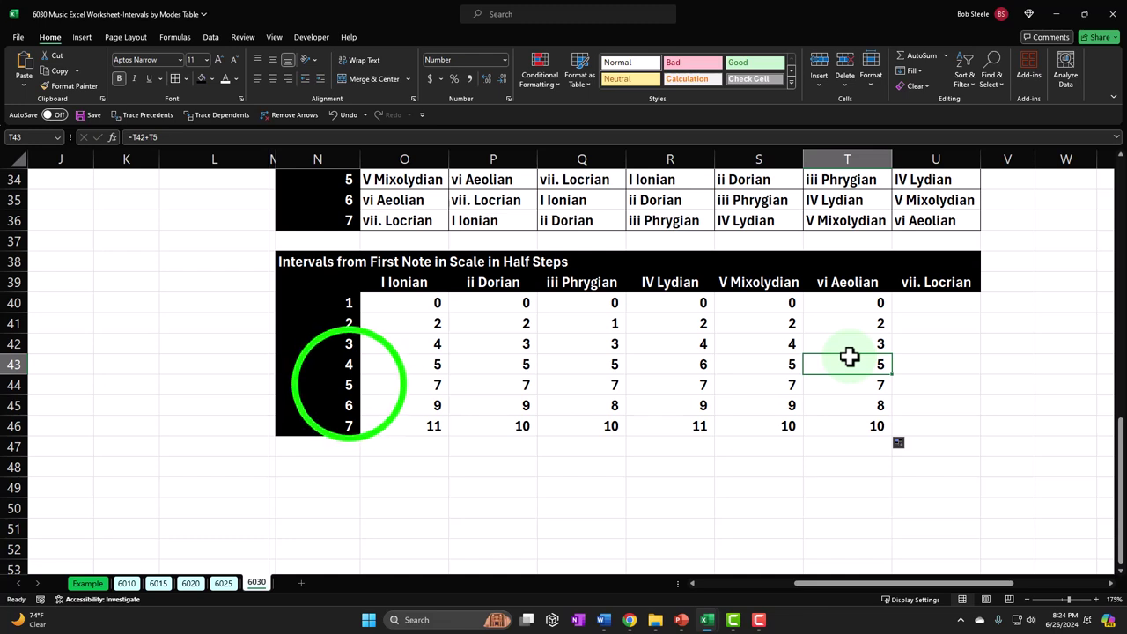
left_click(349, 383)
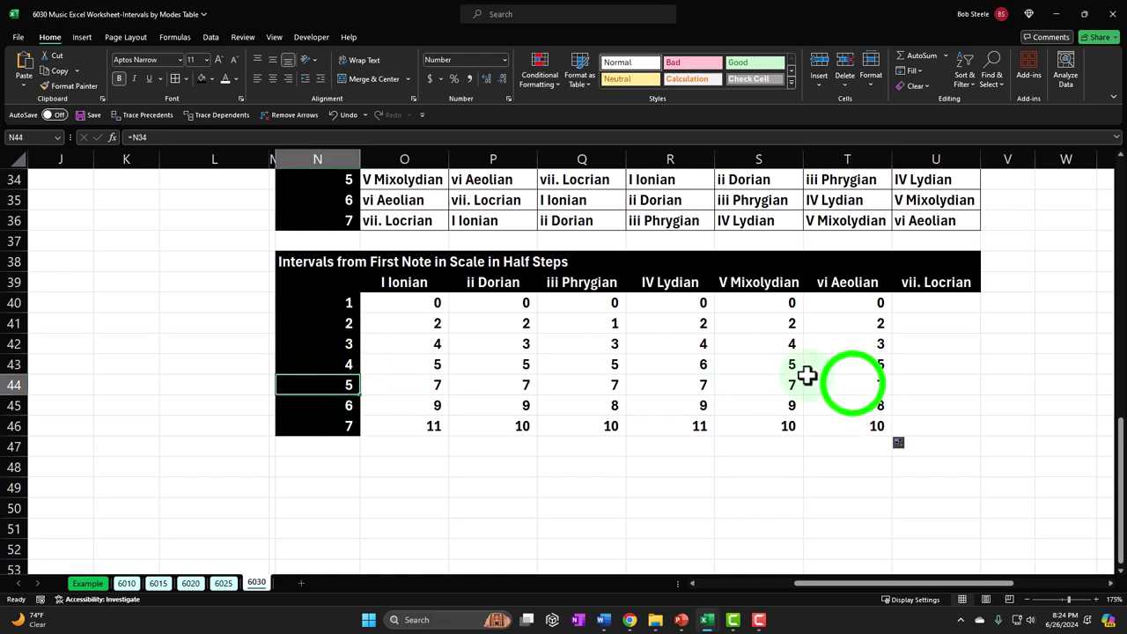
left_click(852, 383)
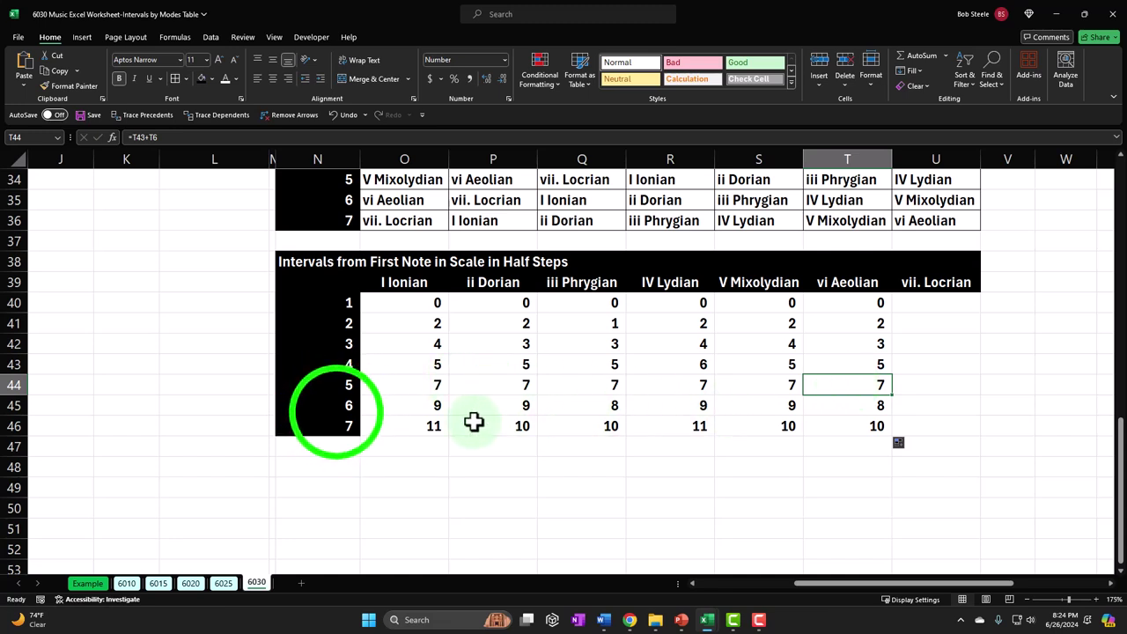
left_click(336, 408)
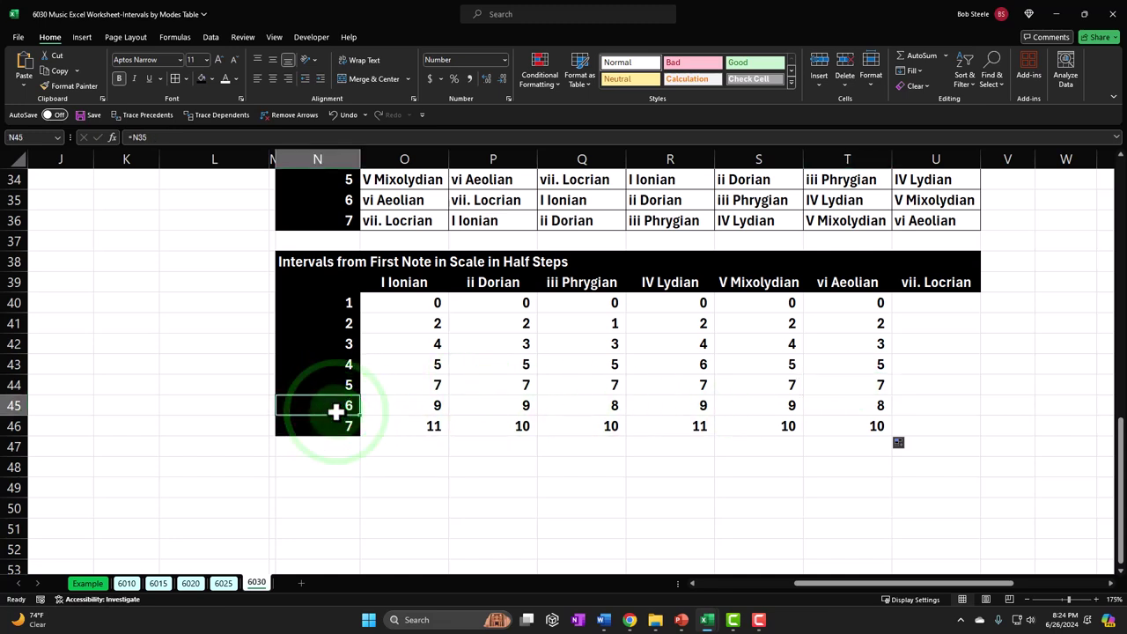
left_click(855, 404)
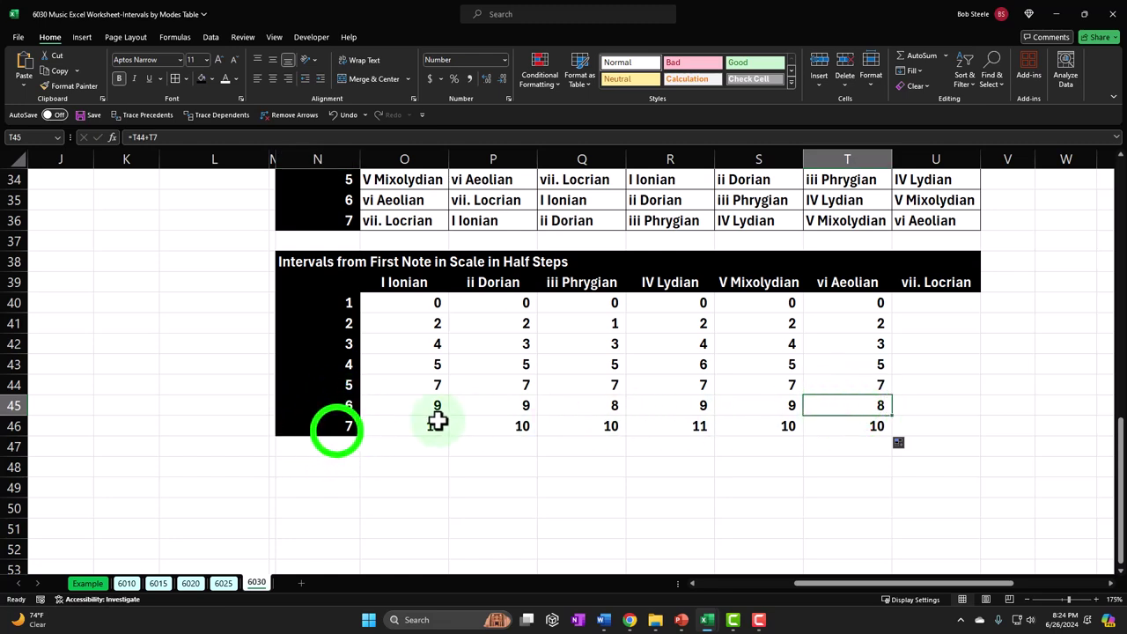
left_click(336, 429)
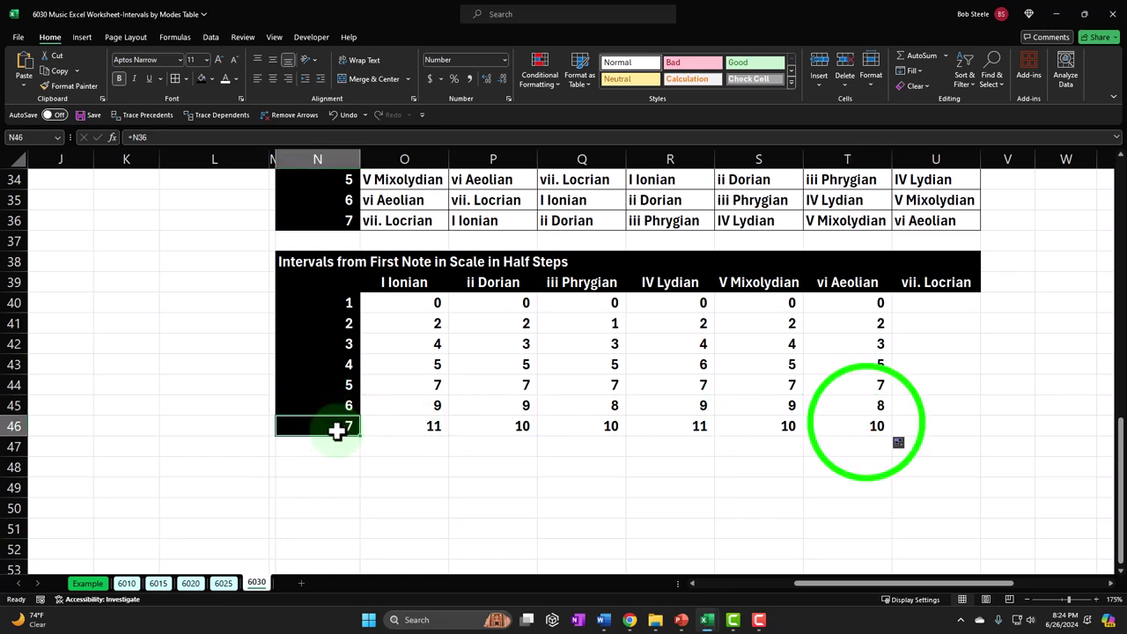
left_click(861, 424)
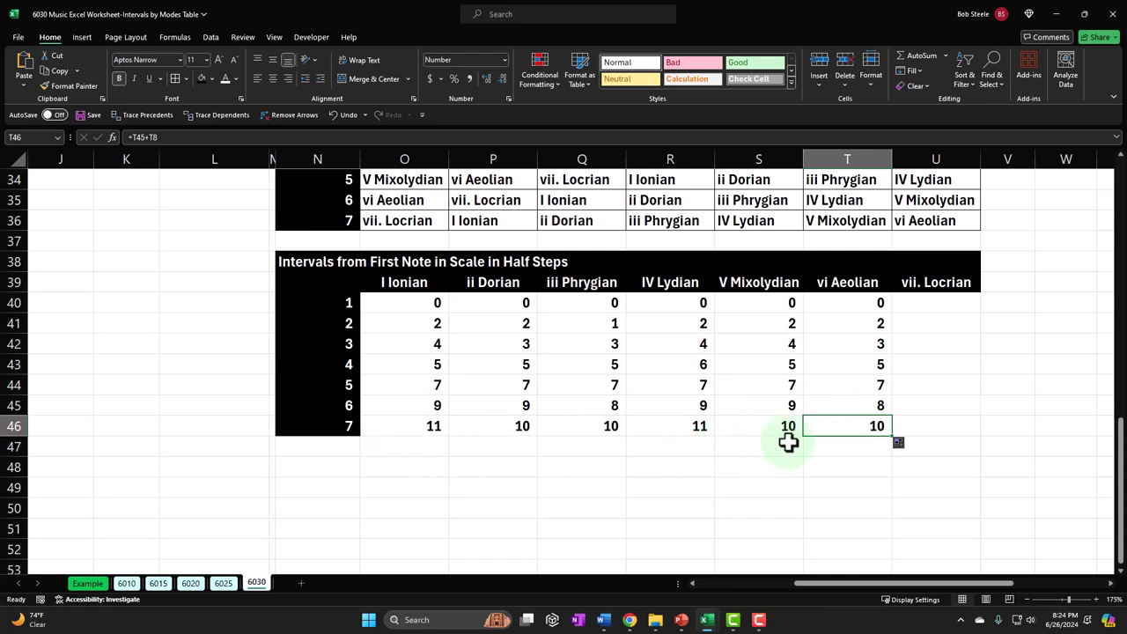
left_click_drag(837, 281, 857, 420)
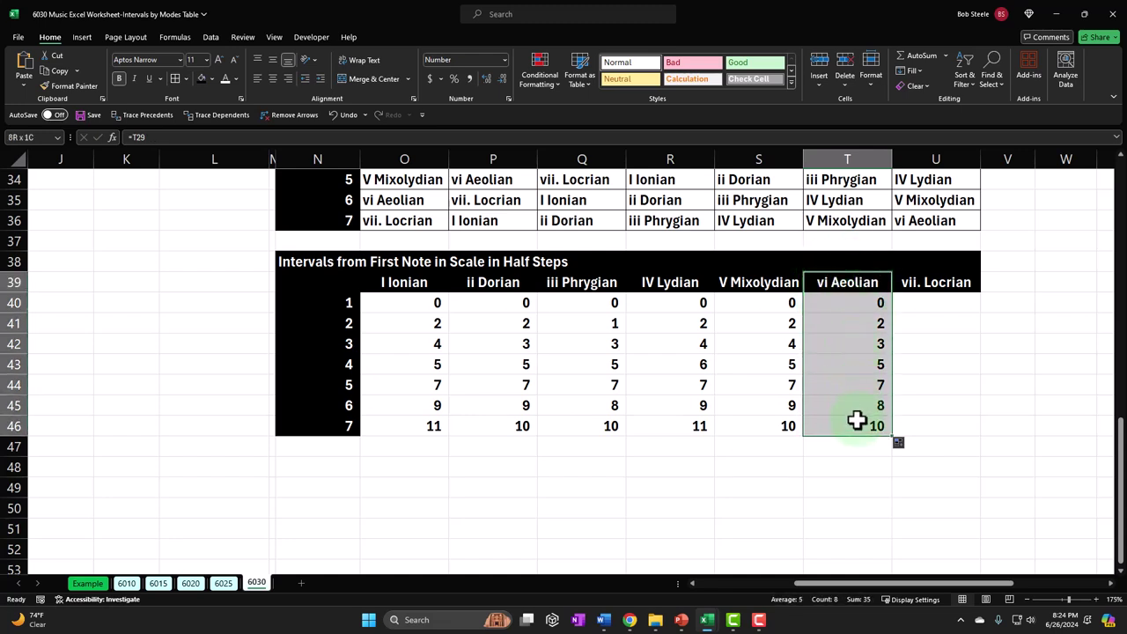
- Compare the vi Aeolian column with I Ionian, then the ii Dorian and iii Phrygian columns with IV Lydian and V Mixolydian
left_click_drag(411, 280, 424, 425)
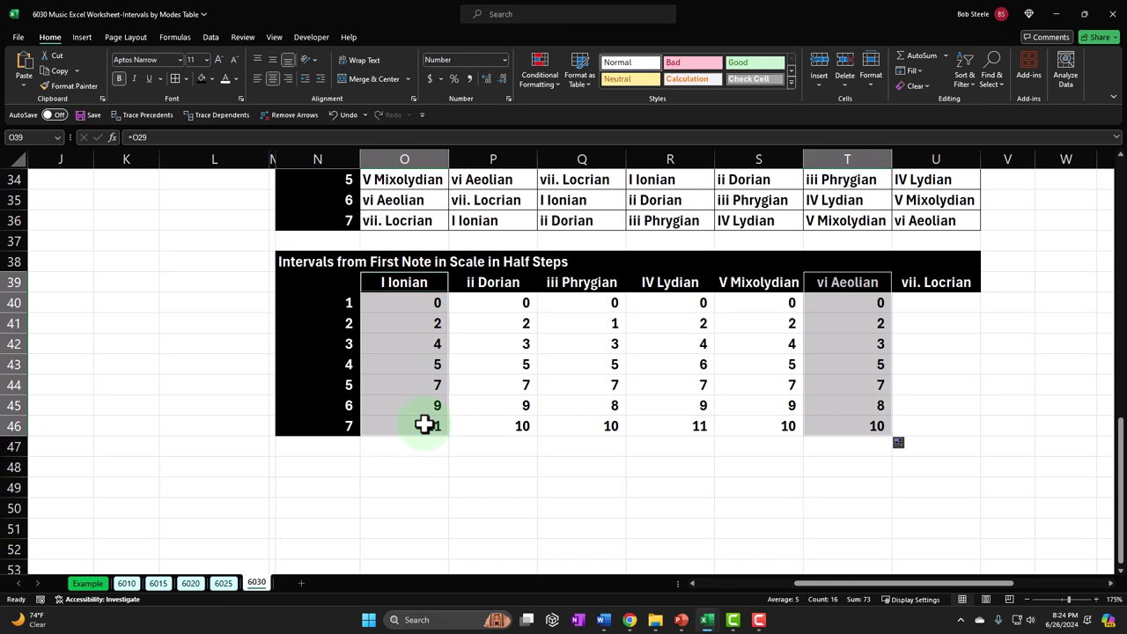
left_click_drag(853, 284, 868, 420)
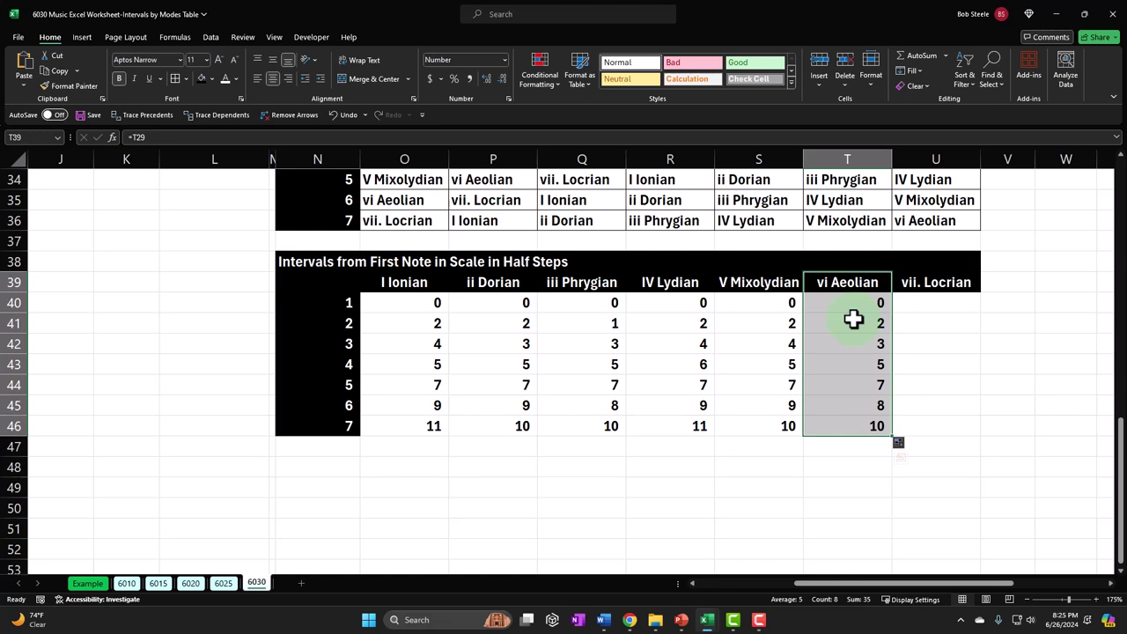
left_click_drag(495, 282, 565, 416)
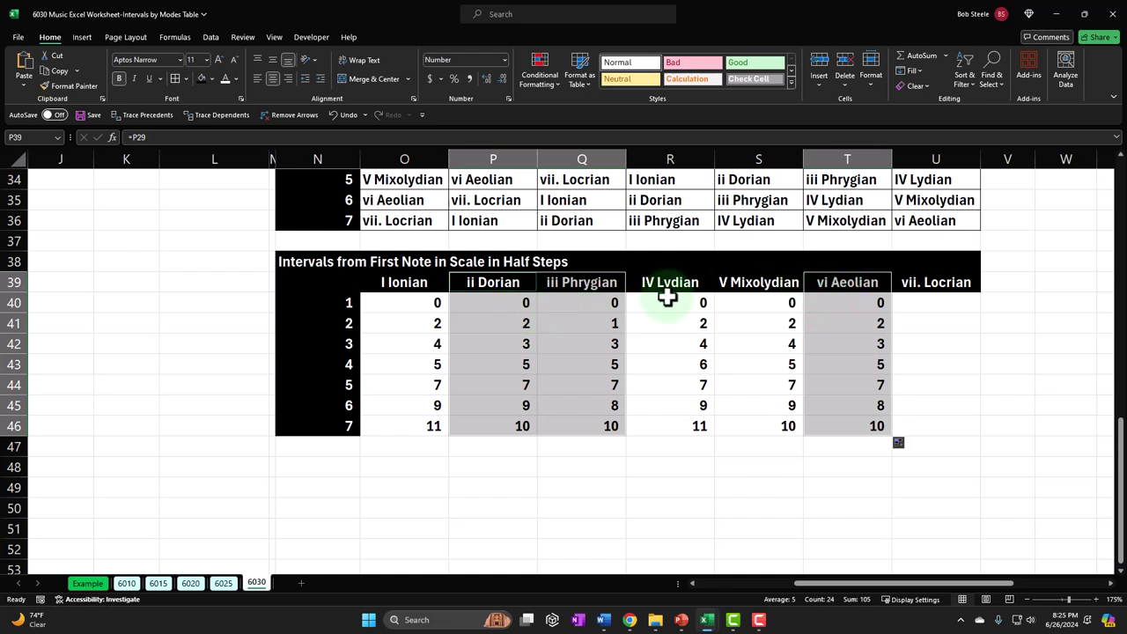
left_click_drag(663, 302, 745, 423)
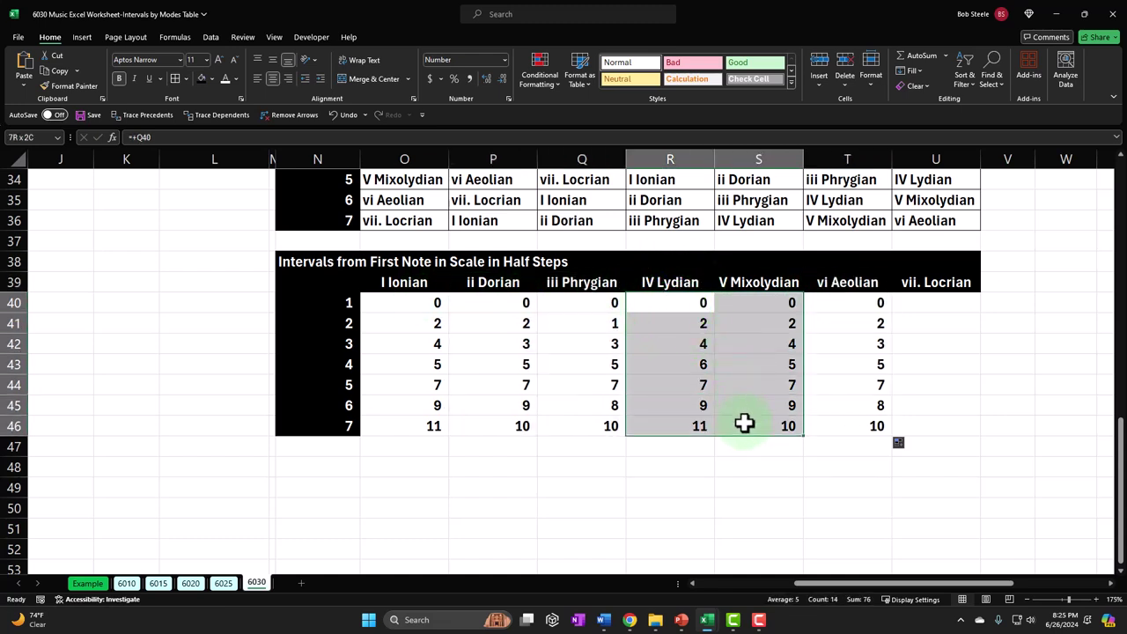
left_click_drag(405, 305, 413, 421)
- Enter 0 in U40 for vii. Locrian, then copy the T41 formula across to U41 and fill it down through U46
left_click(932, 303)
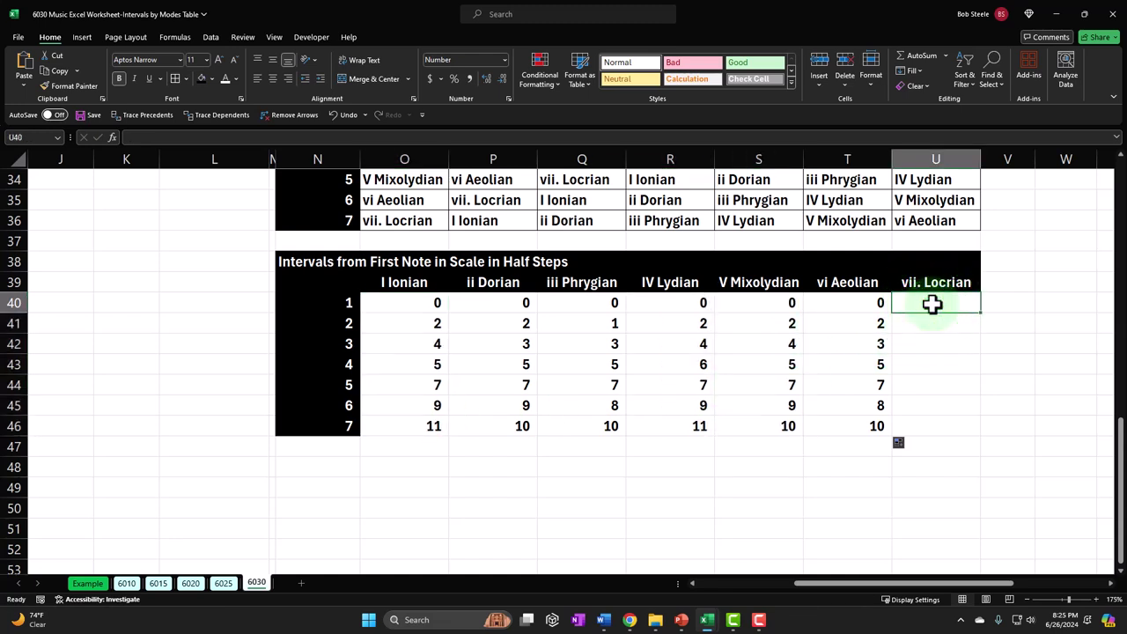
type("0")
key("Return")
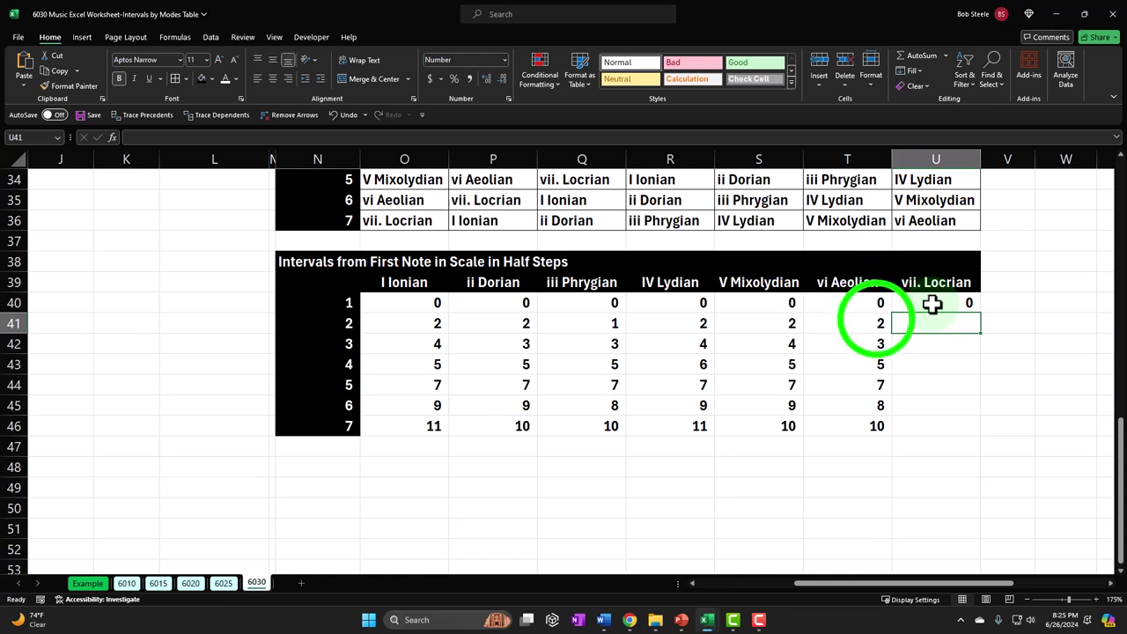
left_click(879, 322)
left_click_drag(893, 335, 986, 429)
- Check which cells the U41 formula references in the vii. Locrian column of the Musical Formulas Per Mode table
left_click(969, 323)
double_click(955, 326)
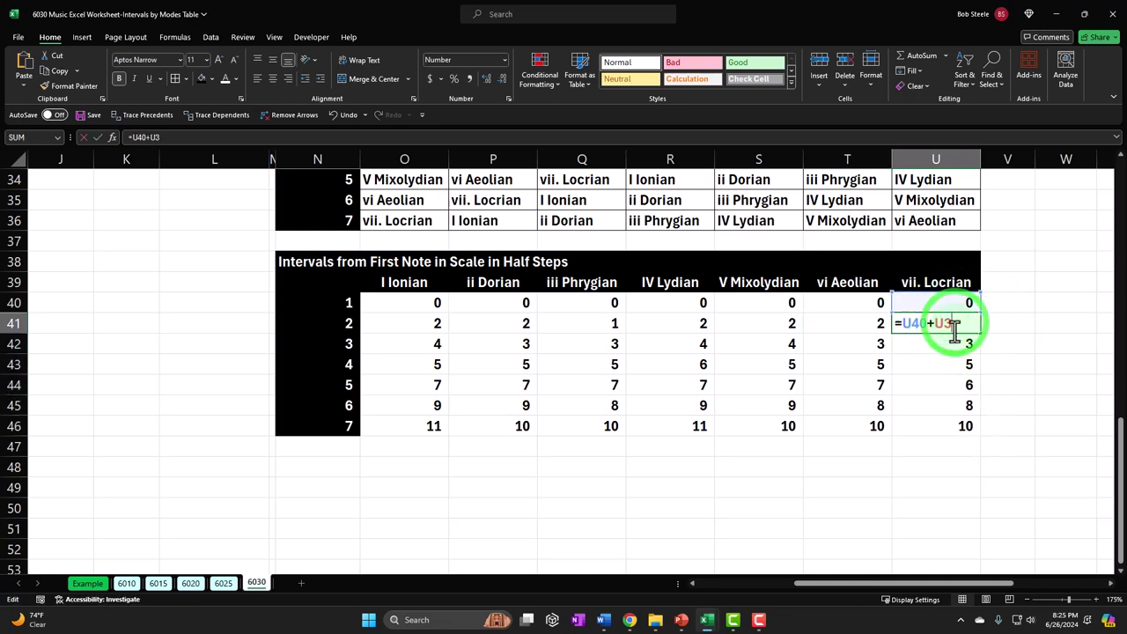
scroll(942, 332, "up", 11)
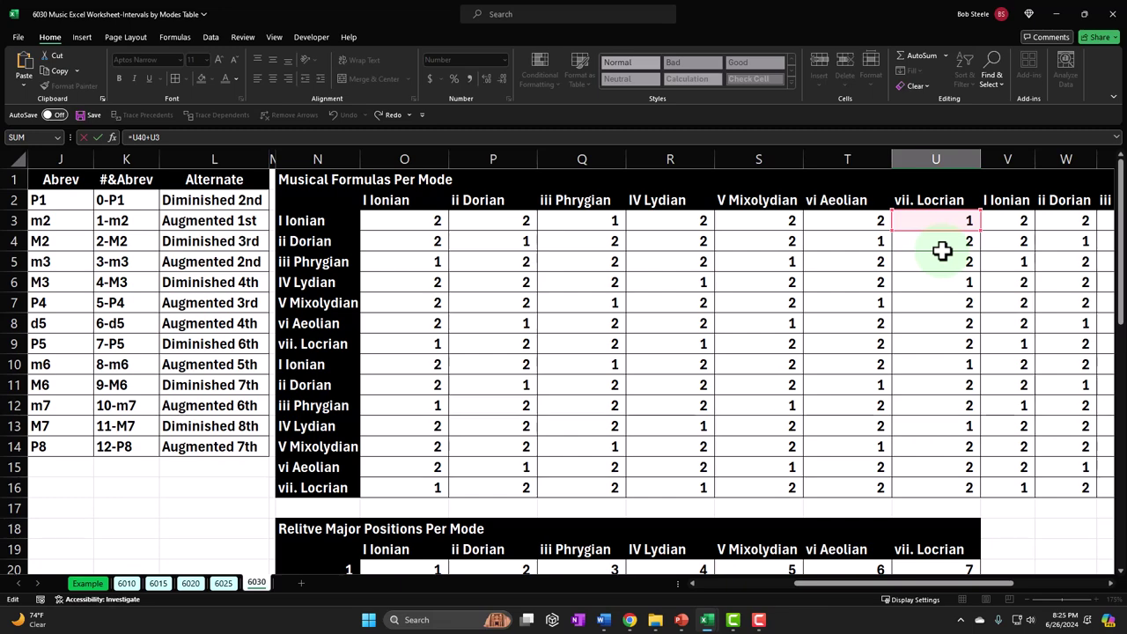
key("Return")
scroll(937, 247, "down", 3)
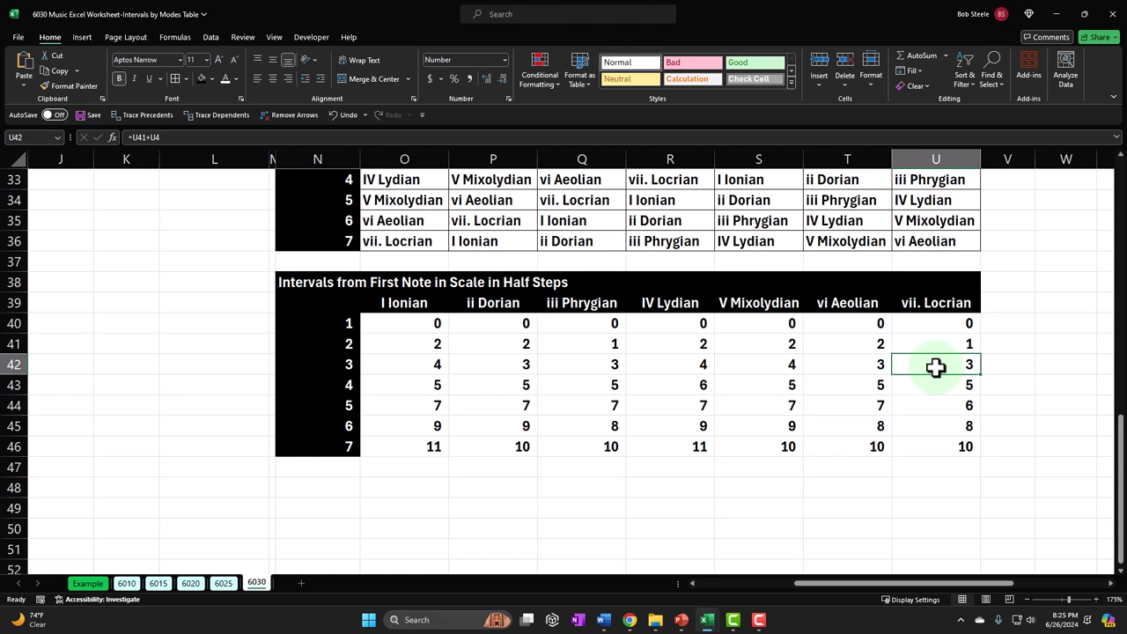
- Examine the third to fifth intervals of the vii. Locrian column, comparing its fifth with the other modes in row 44
key("Down")
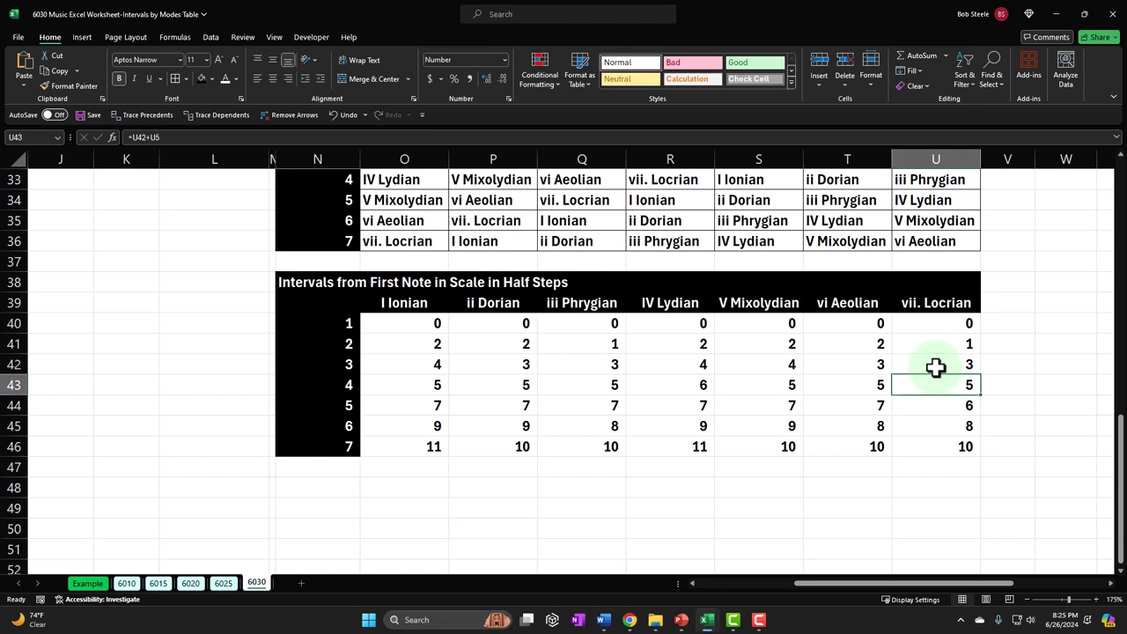
key("Down")
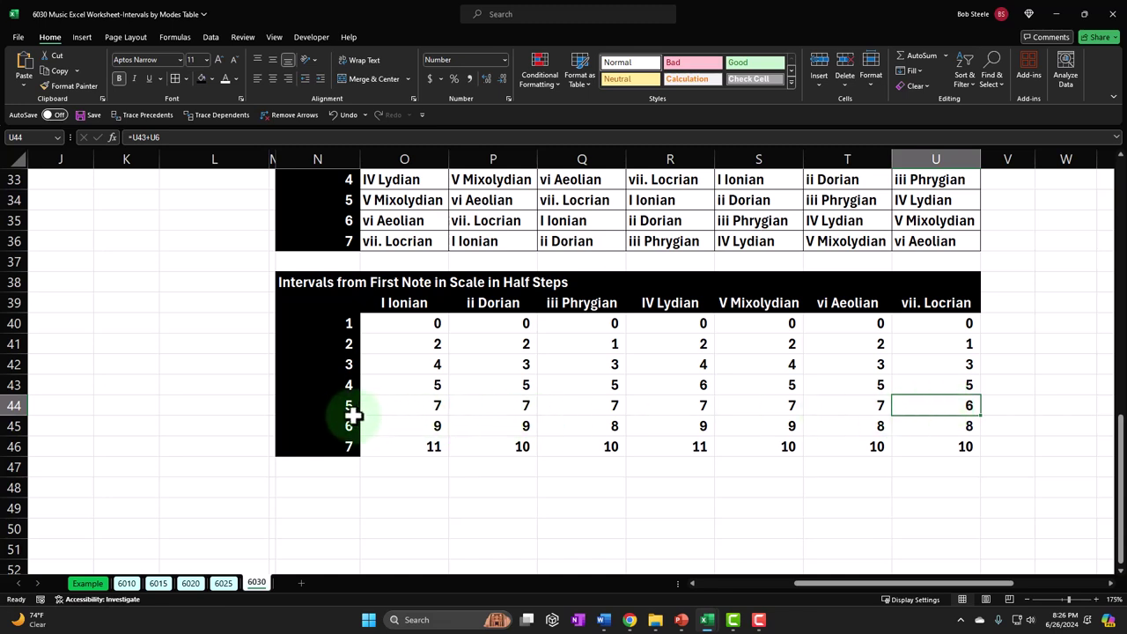
left_click_drag(432, 405, 838, 403)
left_click(928, 404)
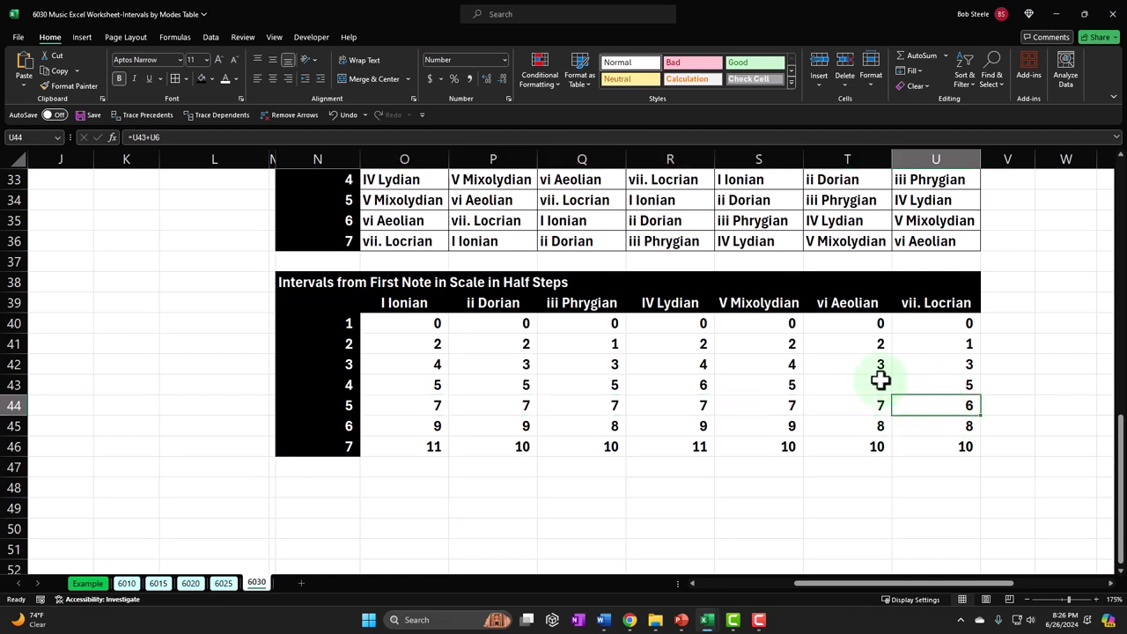
key("Up")
key("Up")
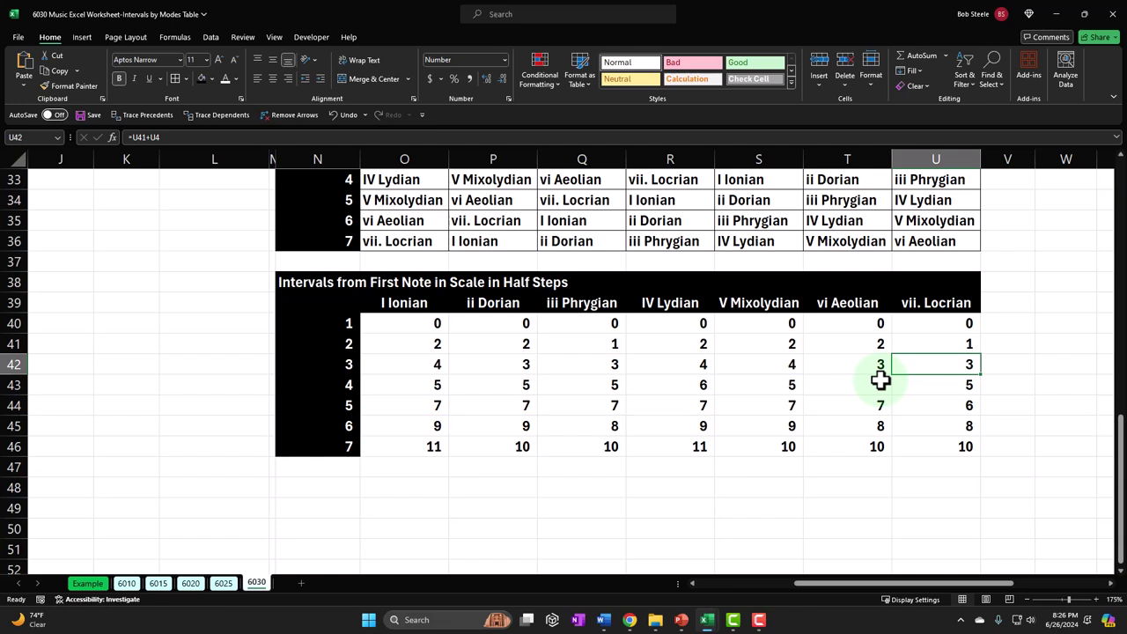
key("Down")
key("Down")
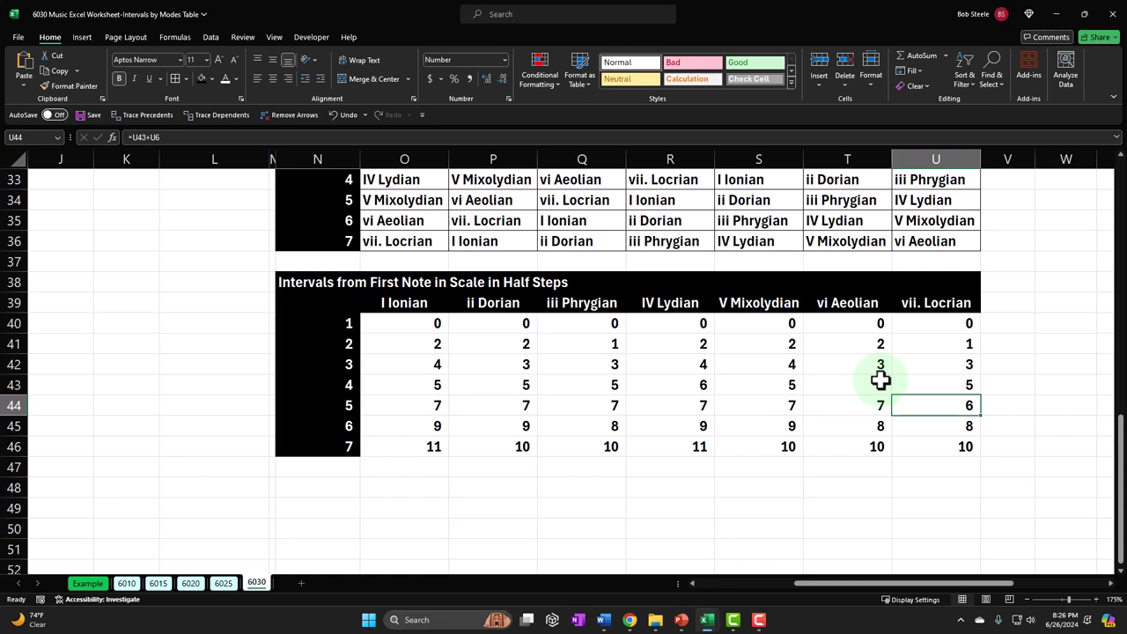
- Apply cell borders to the half-step interval values in O40:U46
left_click_drag(410, 322, 927, 455)
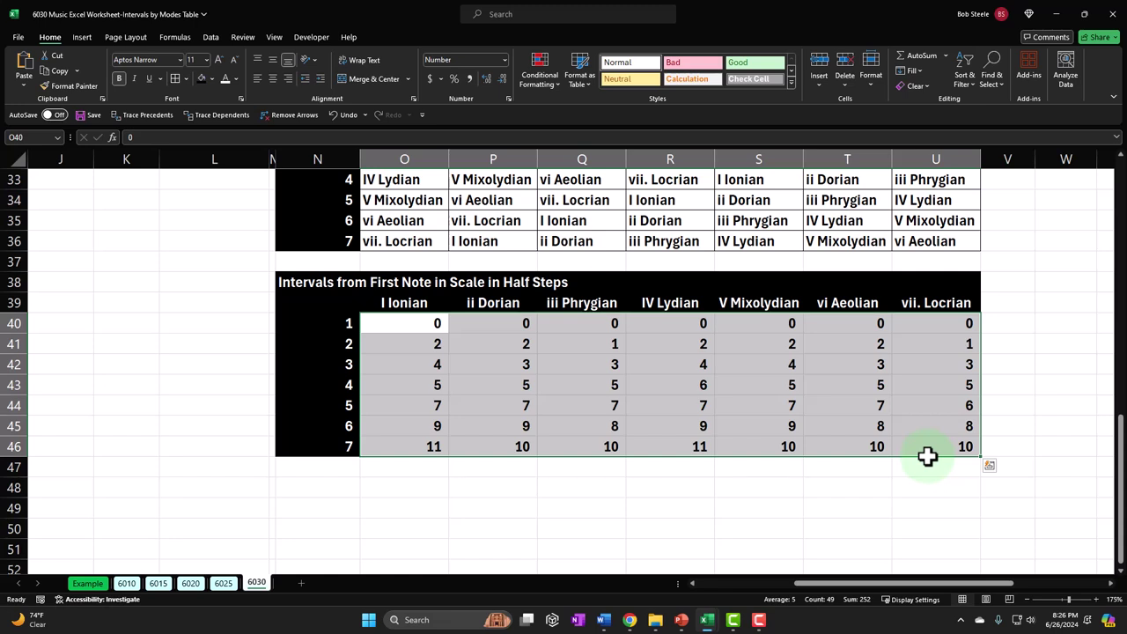
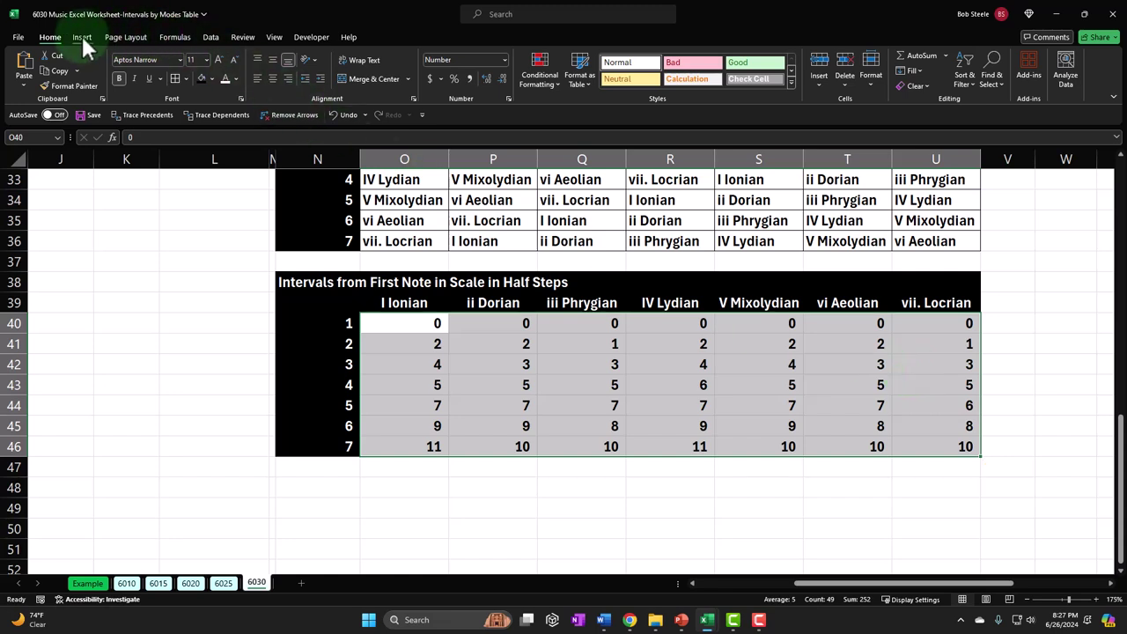
left_click(176, 79)
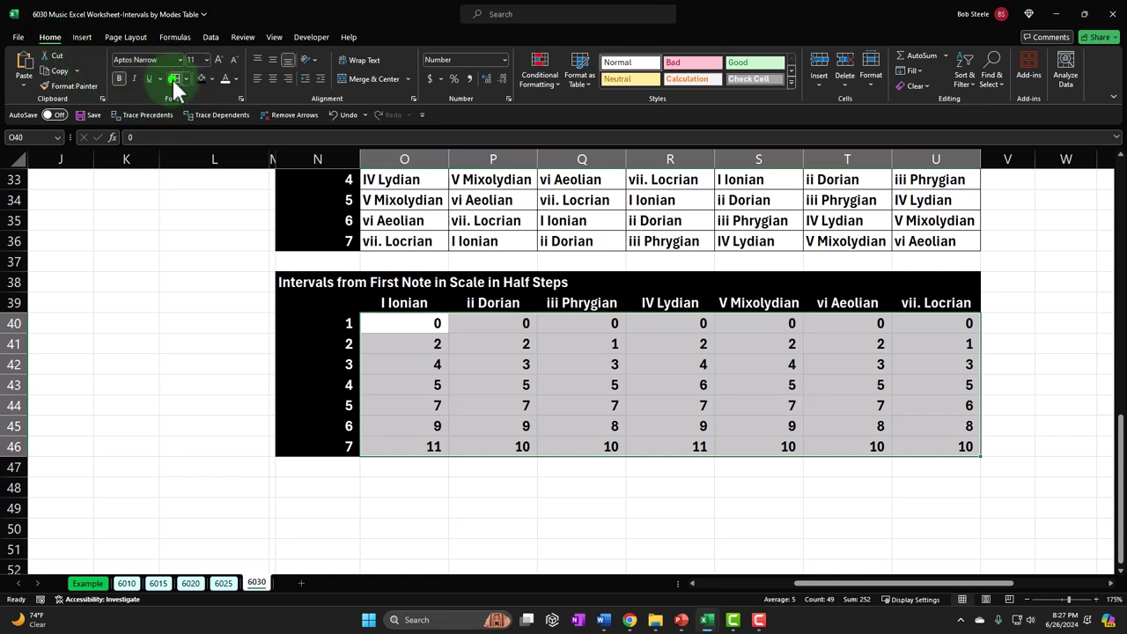
left_click(410, 323)
left_click_drag(413, 328, 921, 440)
- Review the interval reference table, covering the Interval # values in H2:H14 and the #&Abrev labels in K2:K14
left_click_drag(871, 582, 754, 581)
scroll(455, 425, "up", 11)
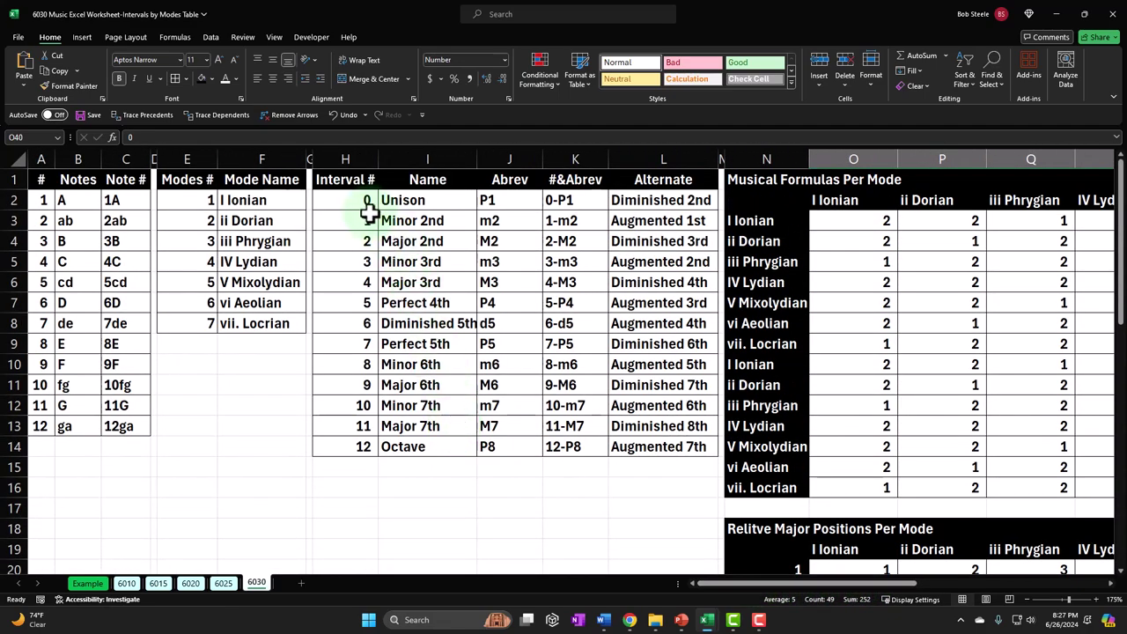
left_click_drag(359, 202, 352, 441)
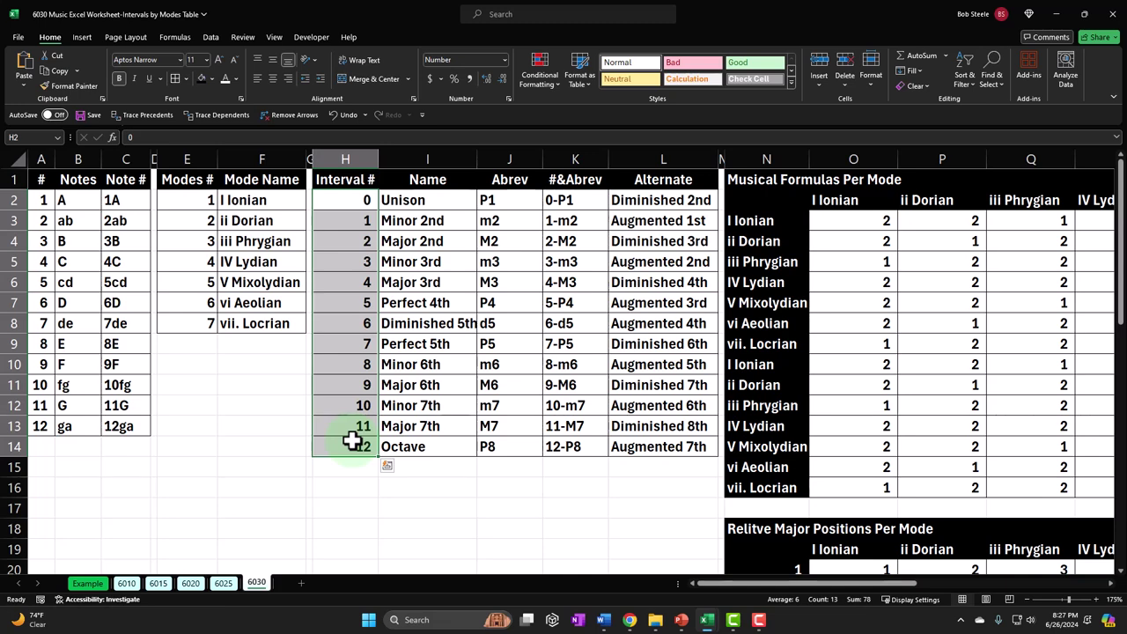
left_click(564, 202)
left_click_drag(563, 202, 564, 440)
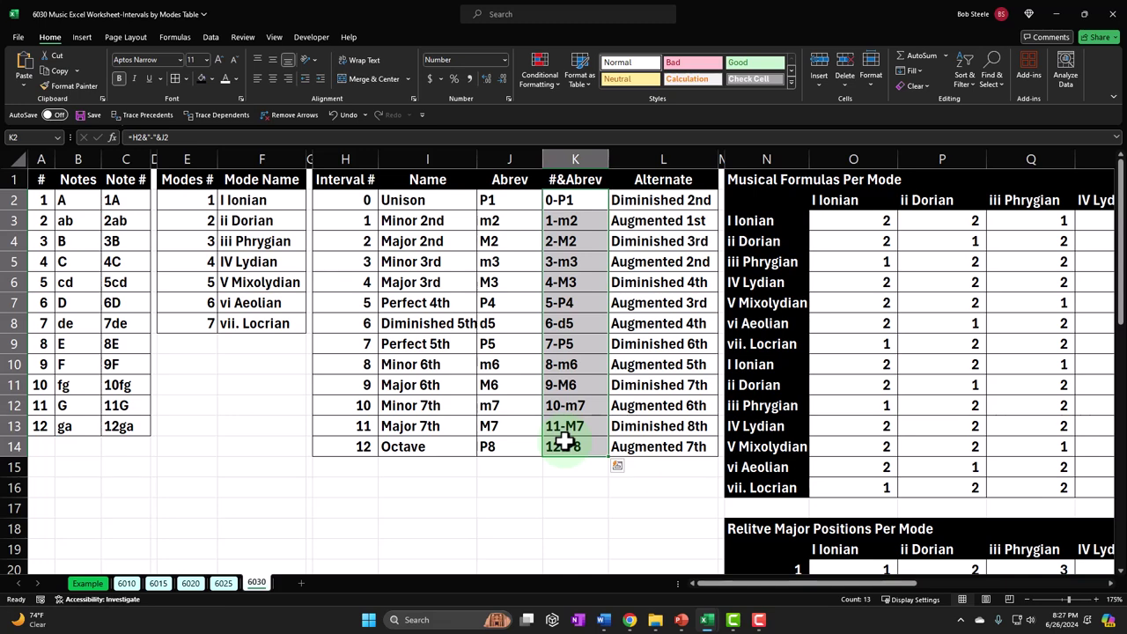
- Examine individual #&Abrev labels for seconds, thirds and the fourth, plus the Diminished 5th name and its label
left_click(577, 234)
left_click(573, 301)
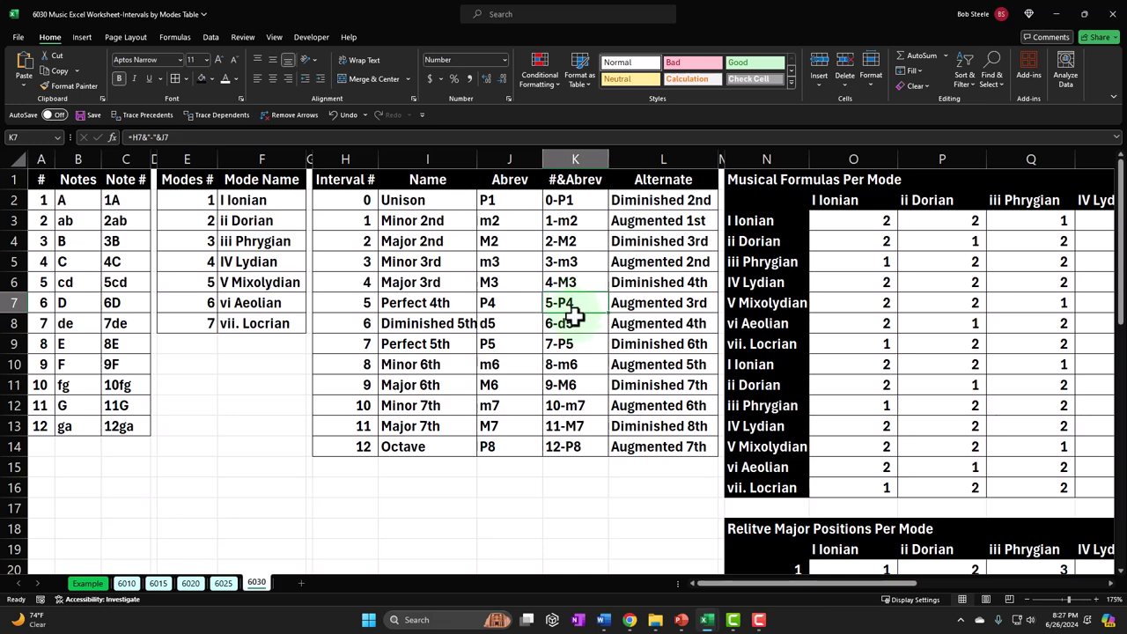
left_click(576, 261)
left_click(561, 220)
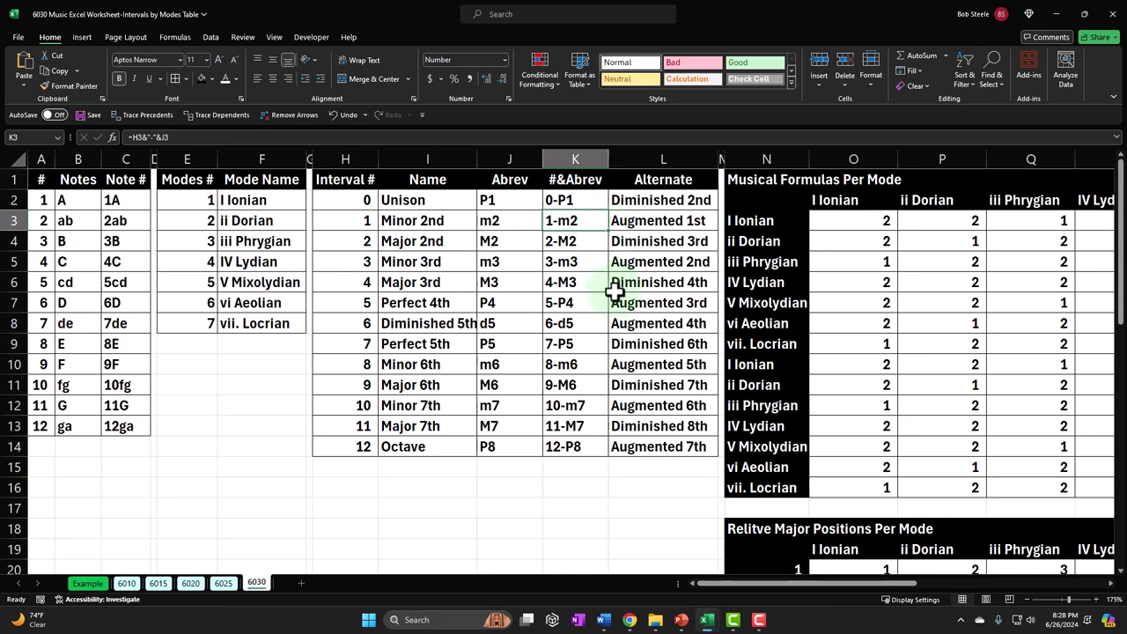
left_click(441, 323)
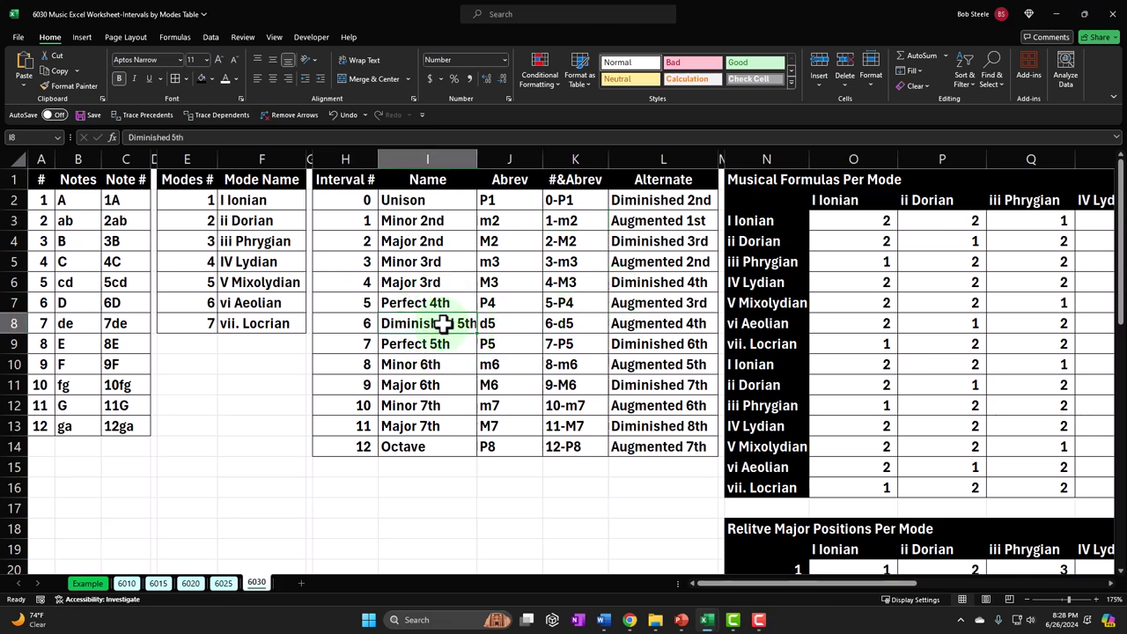
left_click(568, 324)
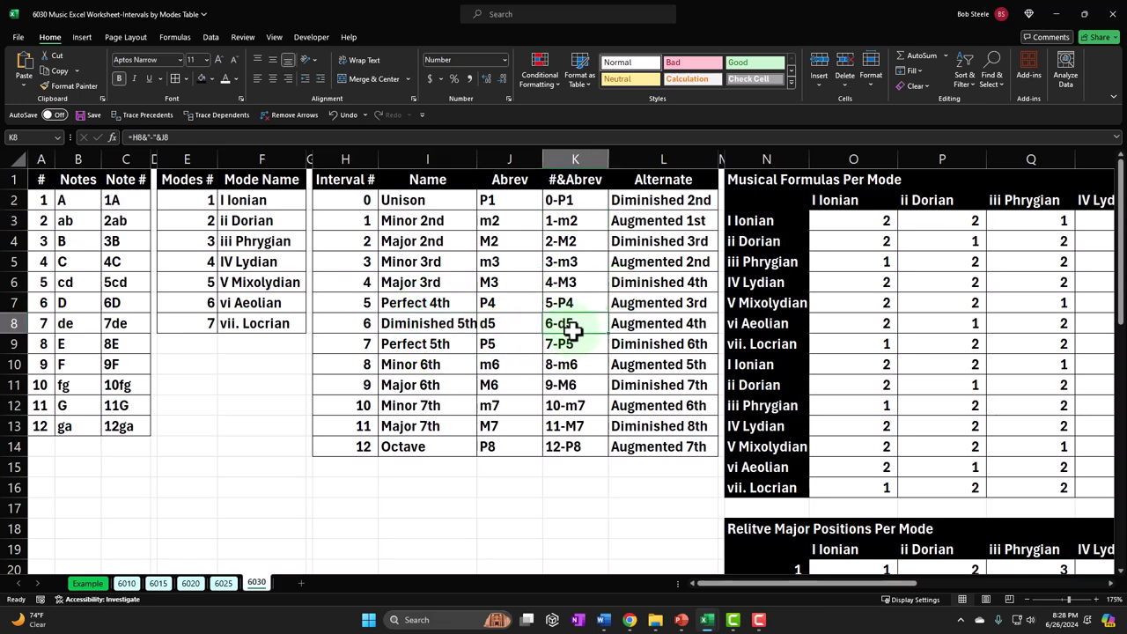
- Copy the half-step interval table N38:U46 and paste it below, starting at N48
key("Right")
key("Right")
key("Right")
key("Right")
key("Right")
key("Right")
key("Right")
key("Right")
key("Right")
key("Right")
key("Right")
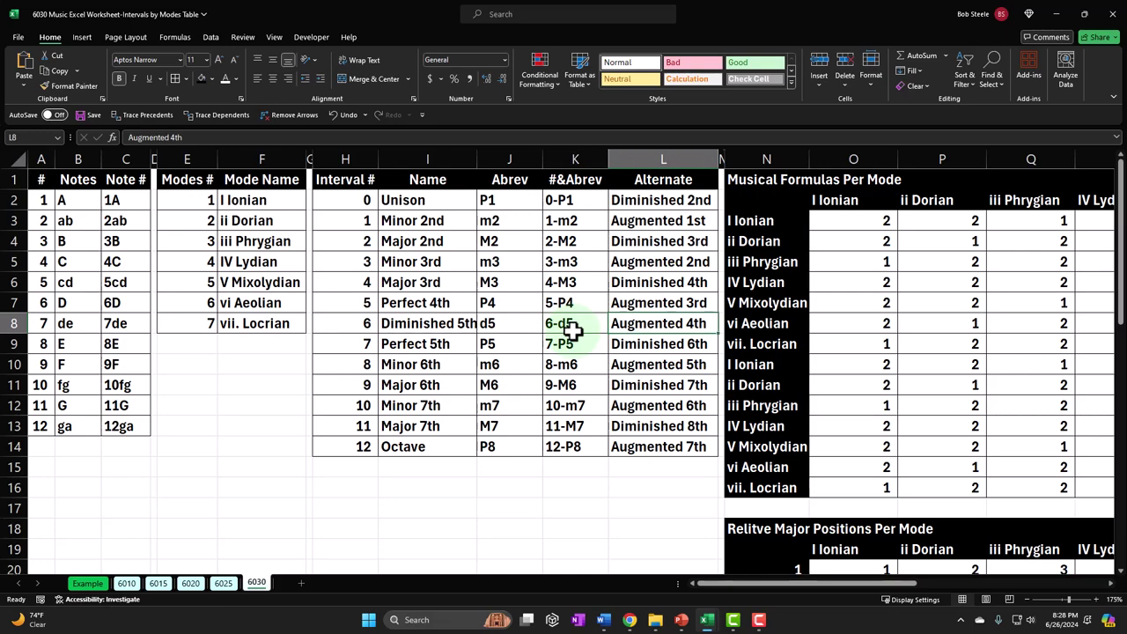
scroll(573, 330, "down", 12)
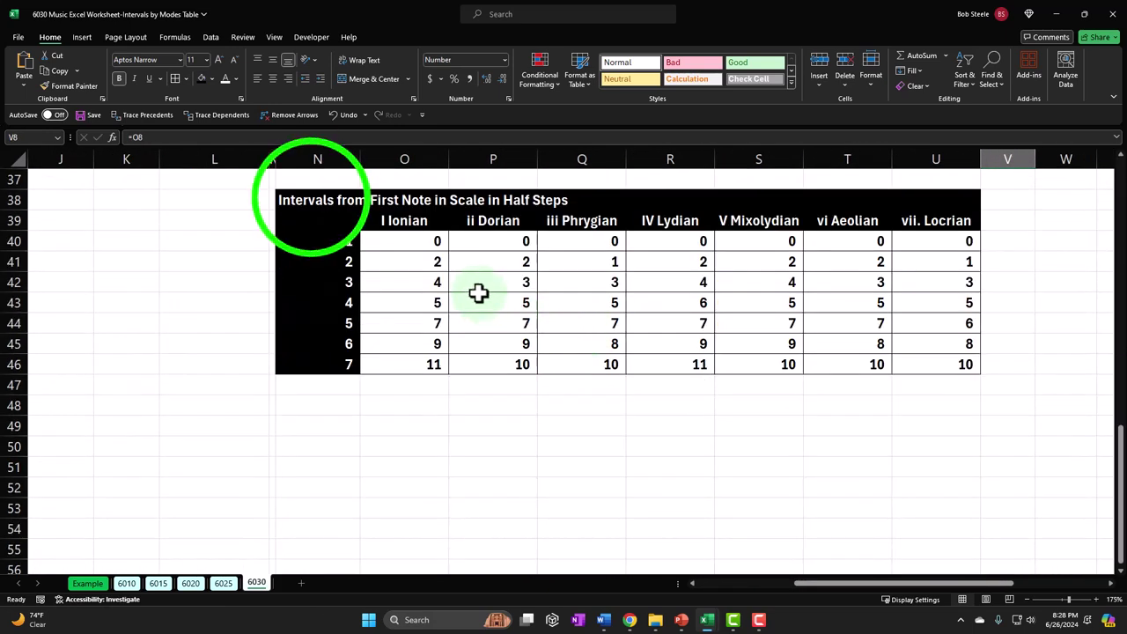
left_click_drag(317, 195, 923, 365)
key("ctrl+c")
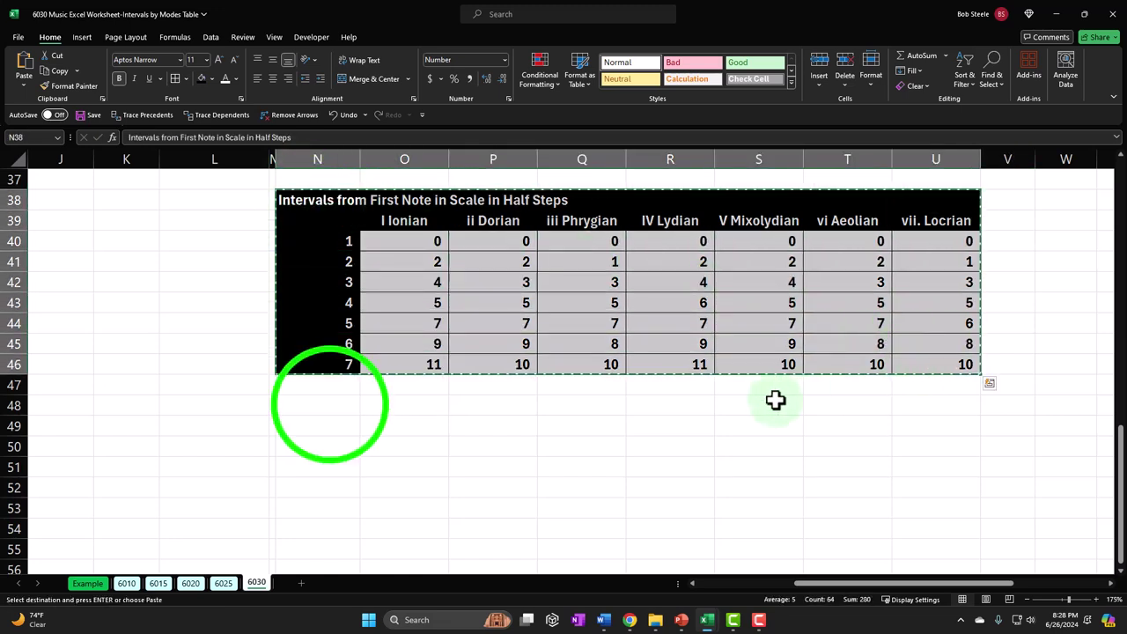
left_click(327, 402)
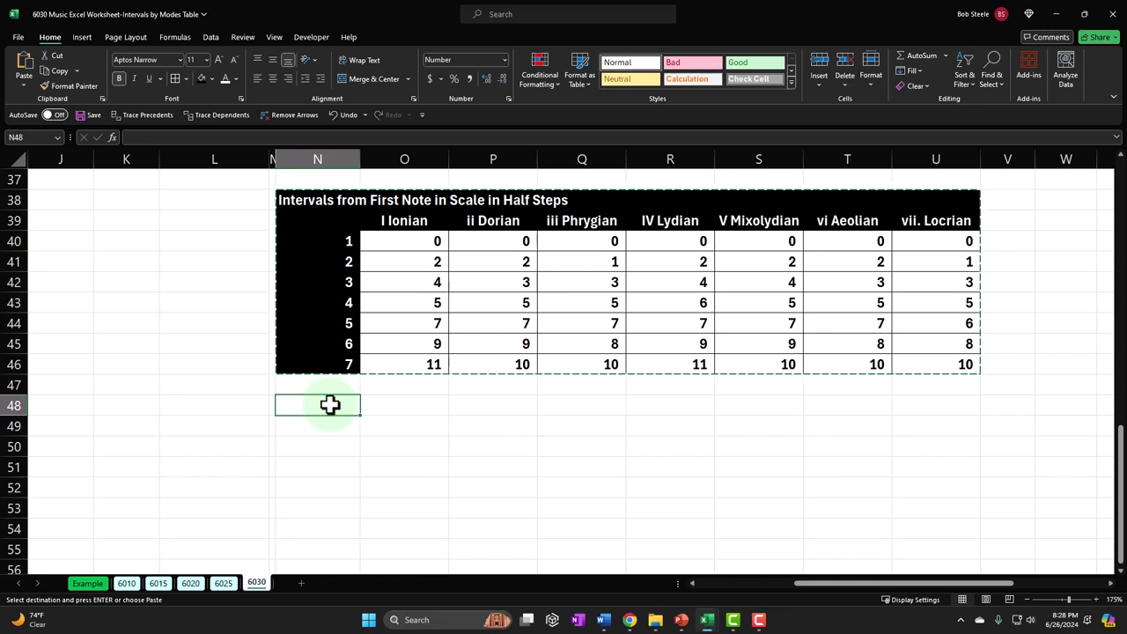
key("ctrl+v")
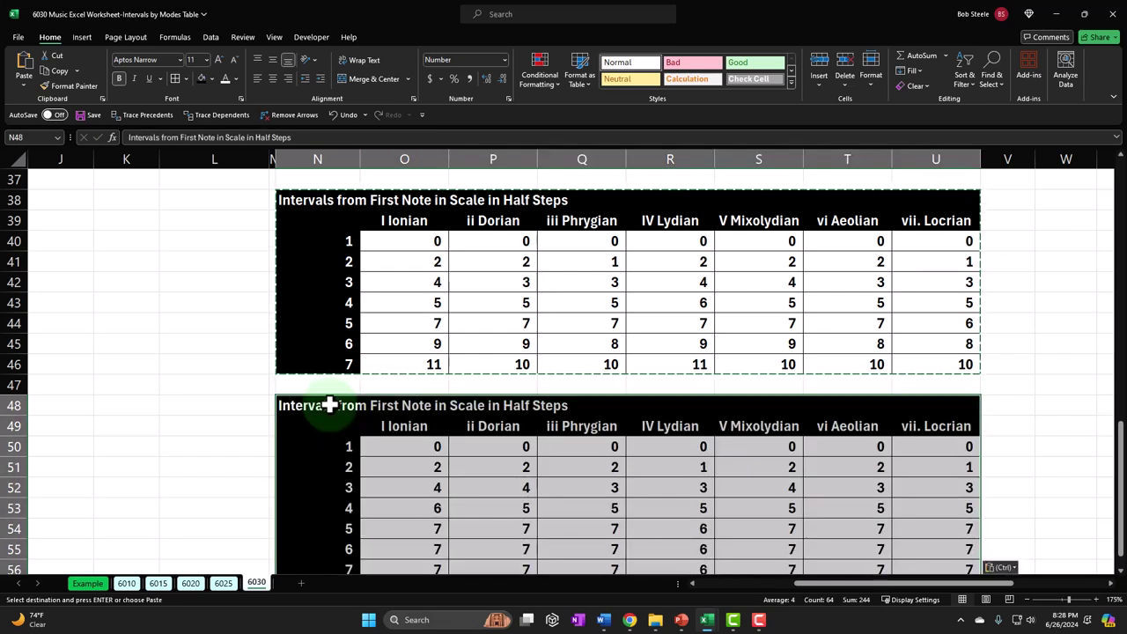
scroll(329, 405, "down", 1)
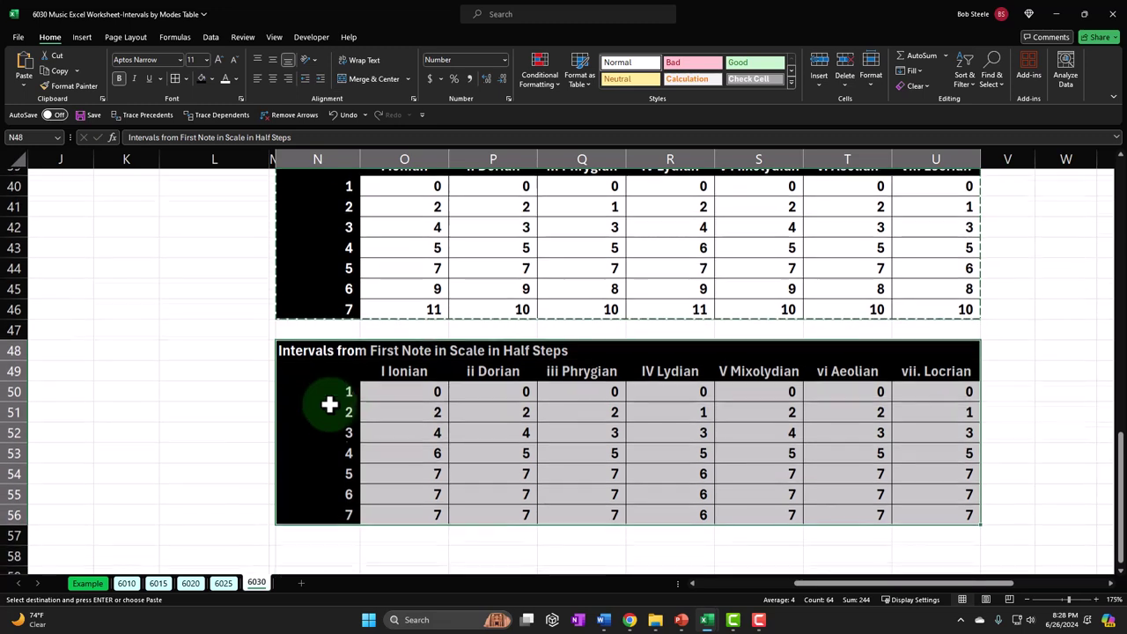
- Replace the copied table's title in N48 with "Intervals from First Note In Scale"
left_click(478, 403)
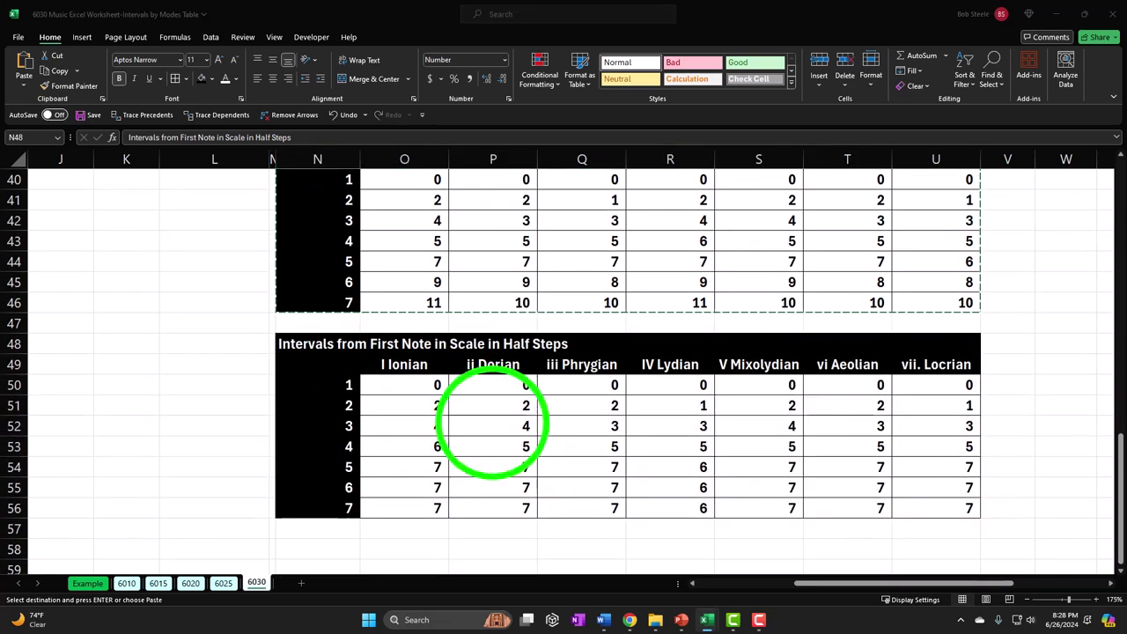
left_click(302, 341)
left_click(293, 350)
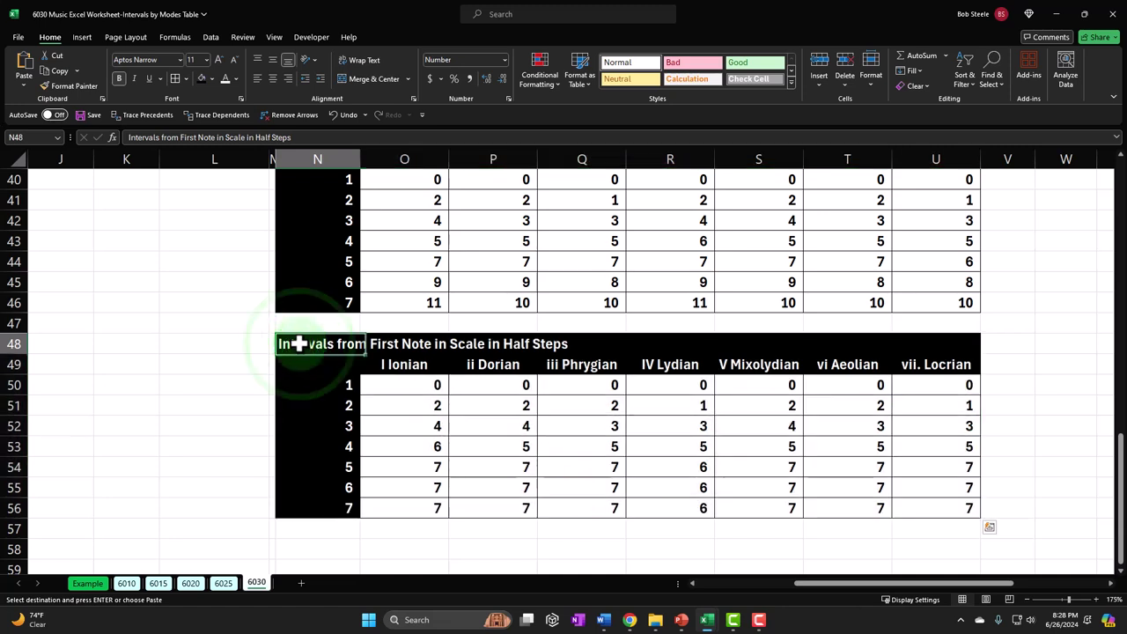
key("ctrl+v")
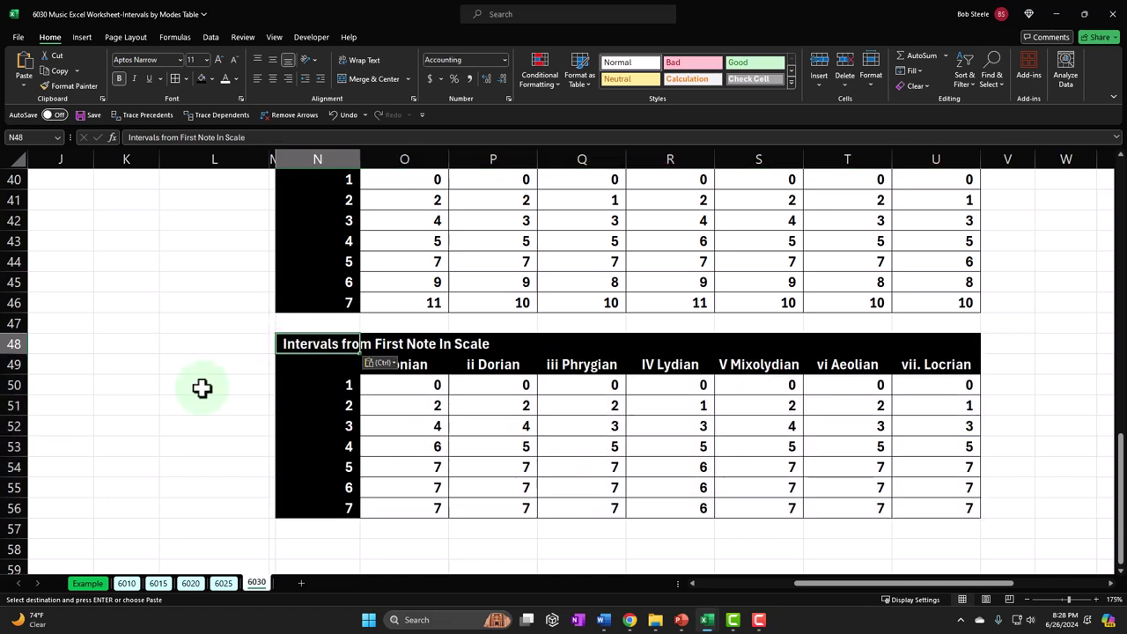
- Check the header cells of the copied table, including the Ionian header formula in O49
key("Right")
key("Right")
key("Down")
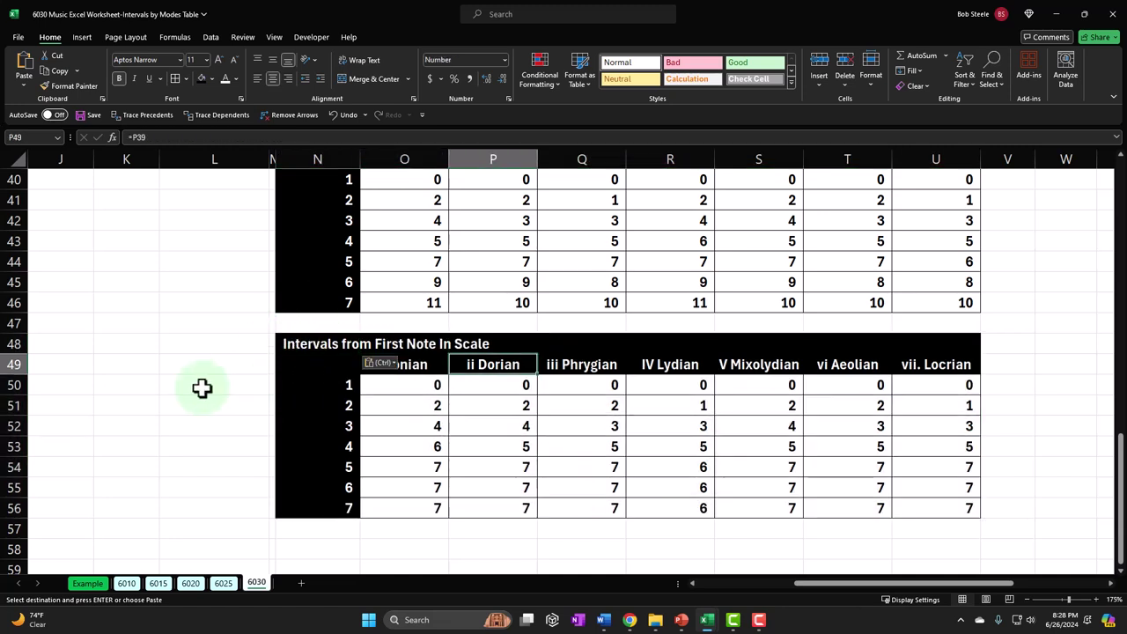
left_click(405, 374)
double_click(405, 374)
scroll(433, 390, "up", 2)
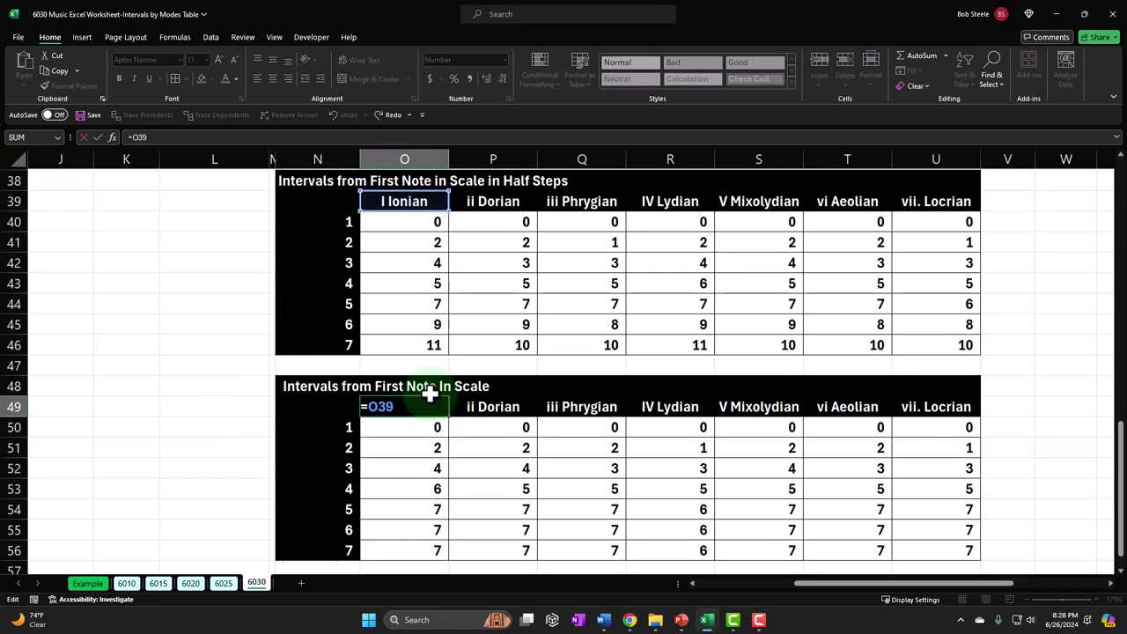
key("Return")
scroll(461, 337, "down", 1)
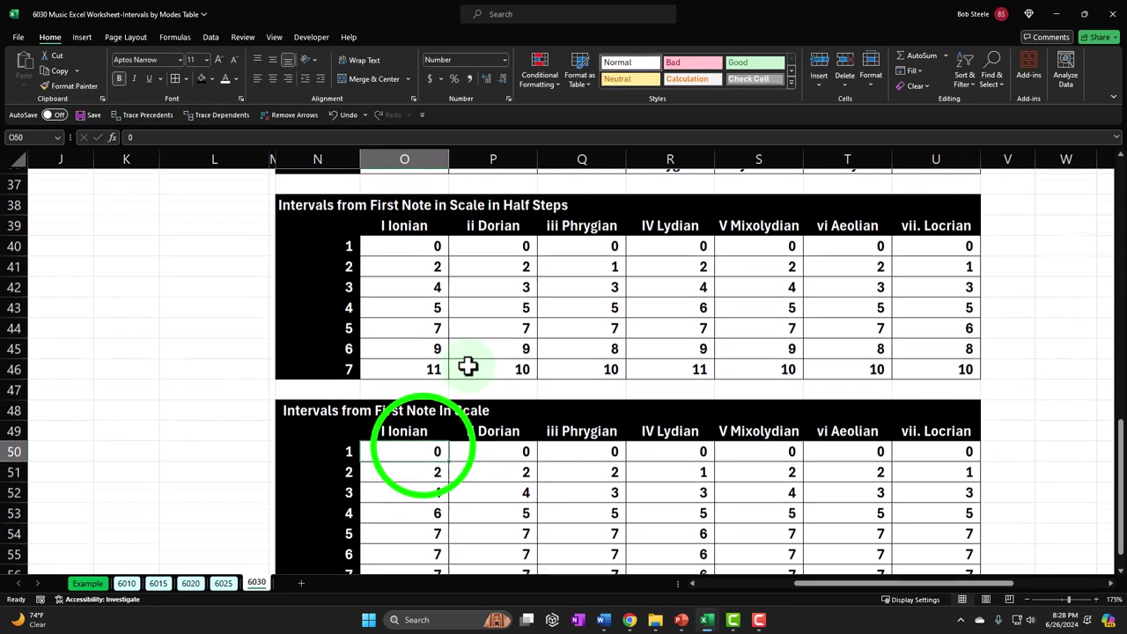
- Clear the copied values from O50:U56, keeping the table's headings and formatting
left_click_drag(430, 445, 928, 529)
key("Delete")
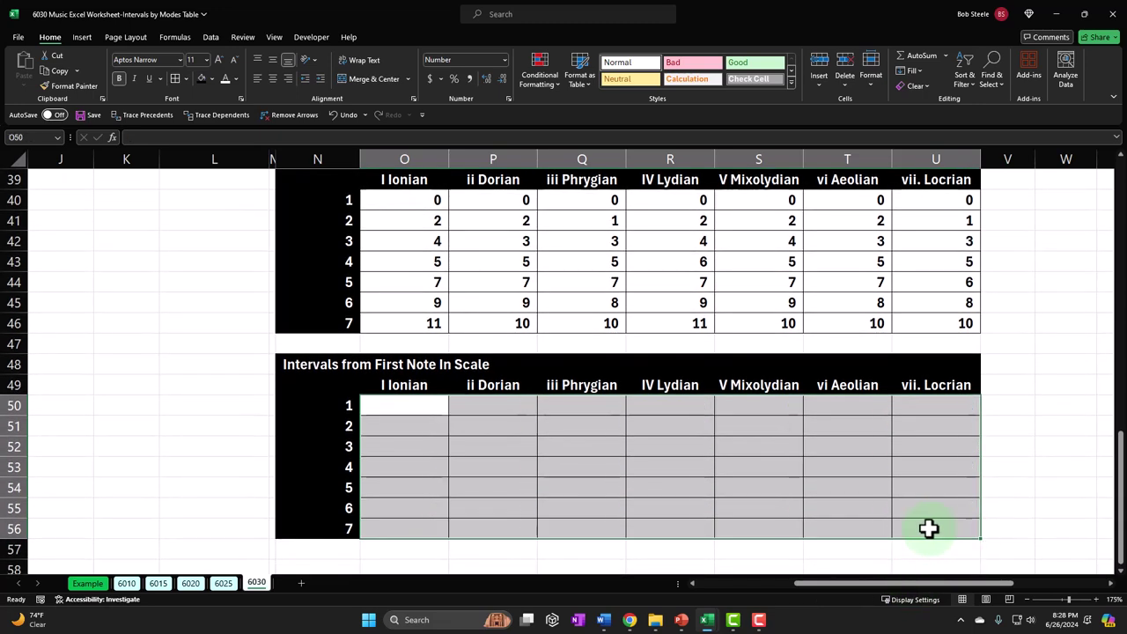
key("shift+BackSpace")
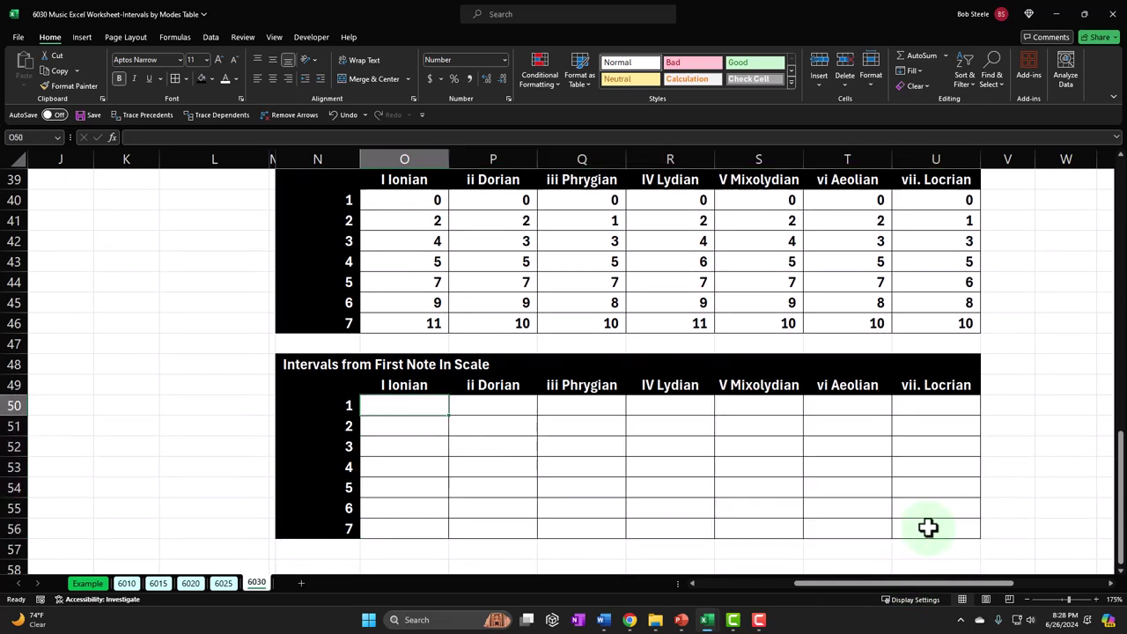
left_click(1119, 154)
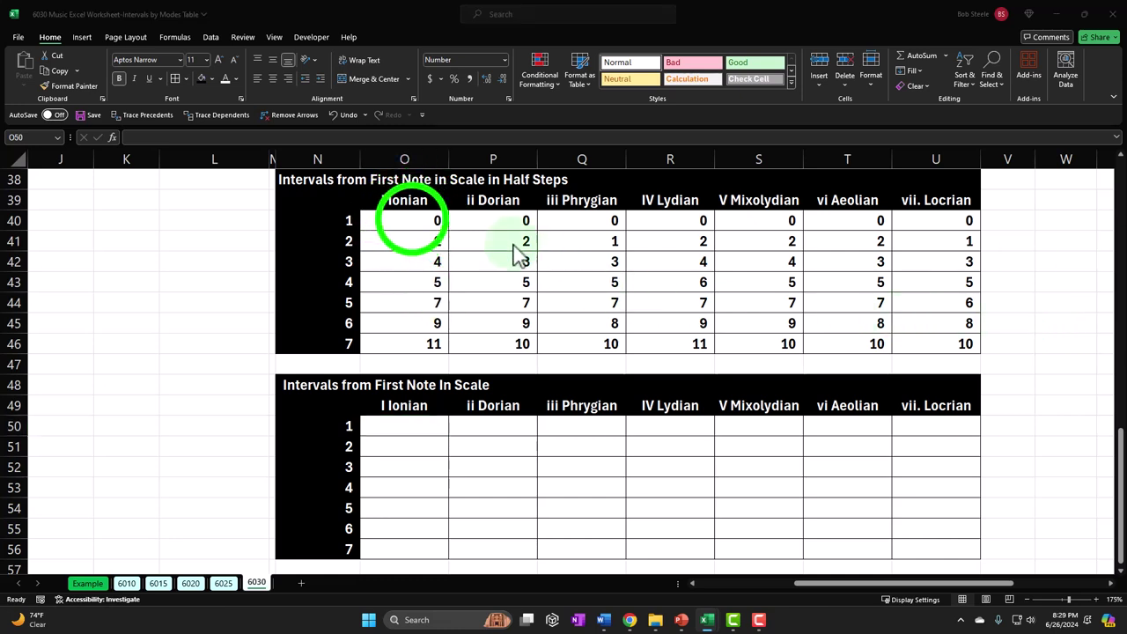
left_click(412, 220)
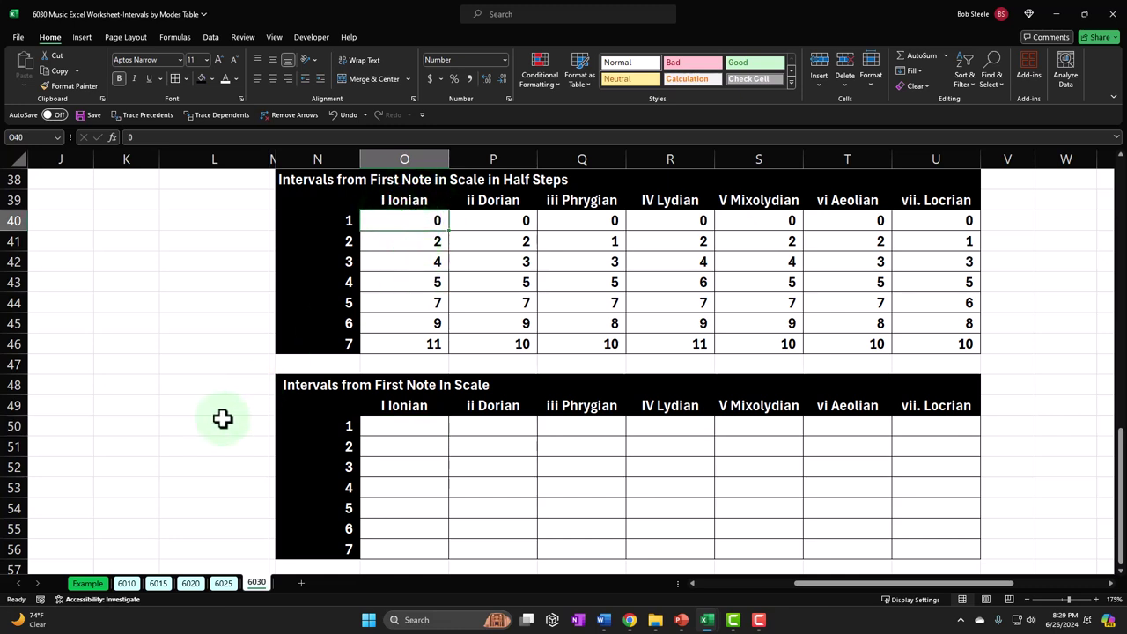
type("=")
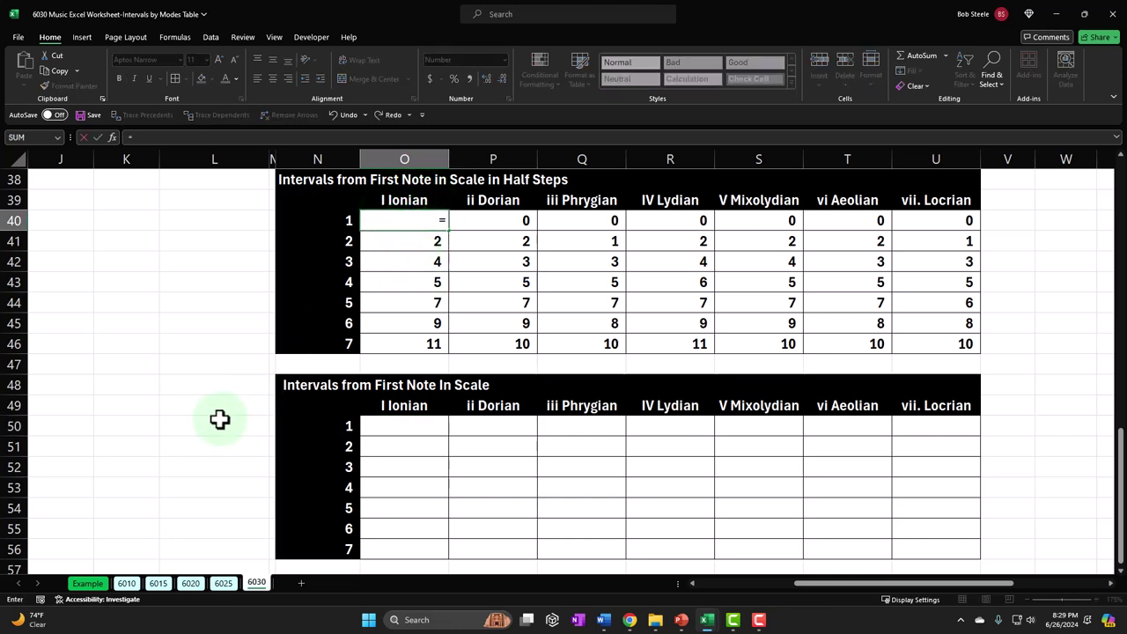
key("Return")
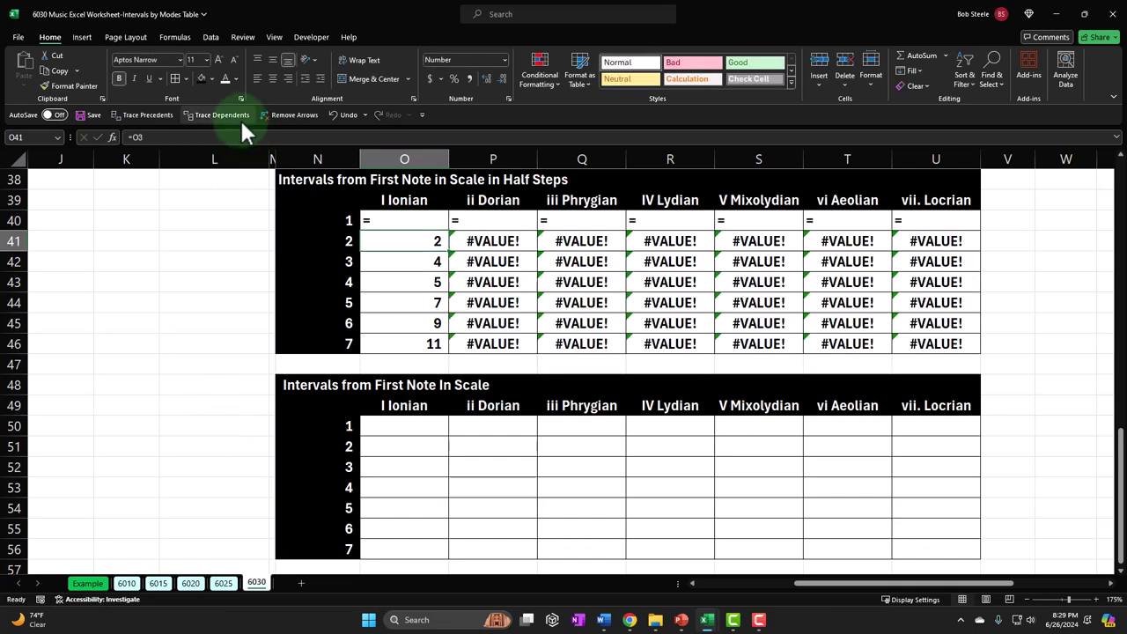
left_click(341, 113)
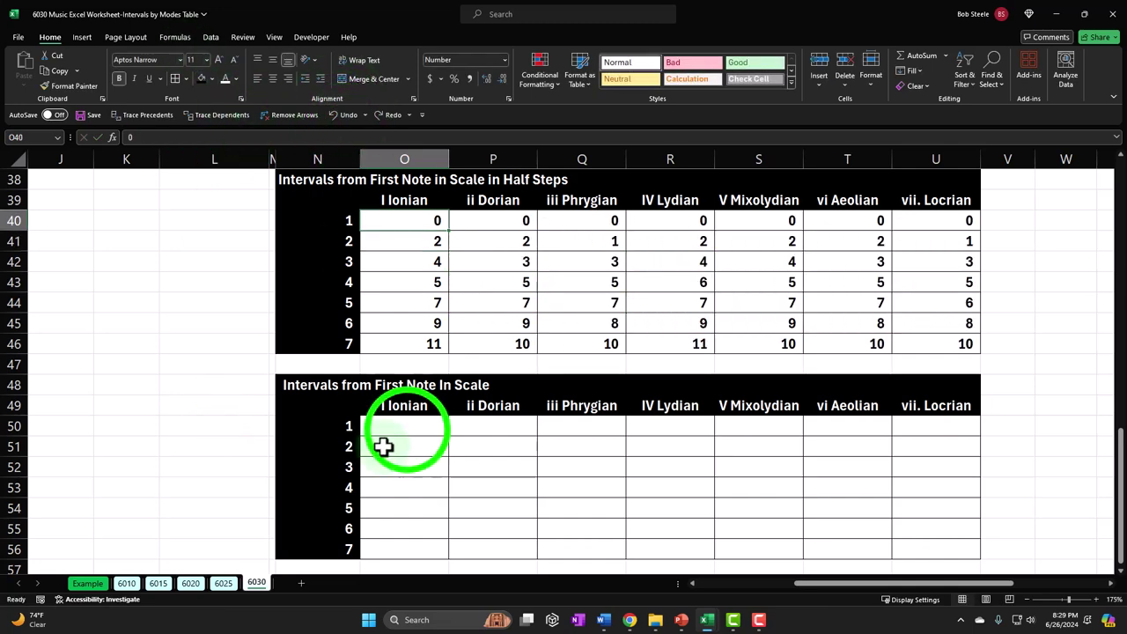
- Start an XLOOKUP formula in O50 with the Ionian half-step value in O40 as the lookup value
left_click(405, 431)
type("=")
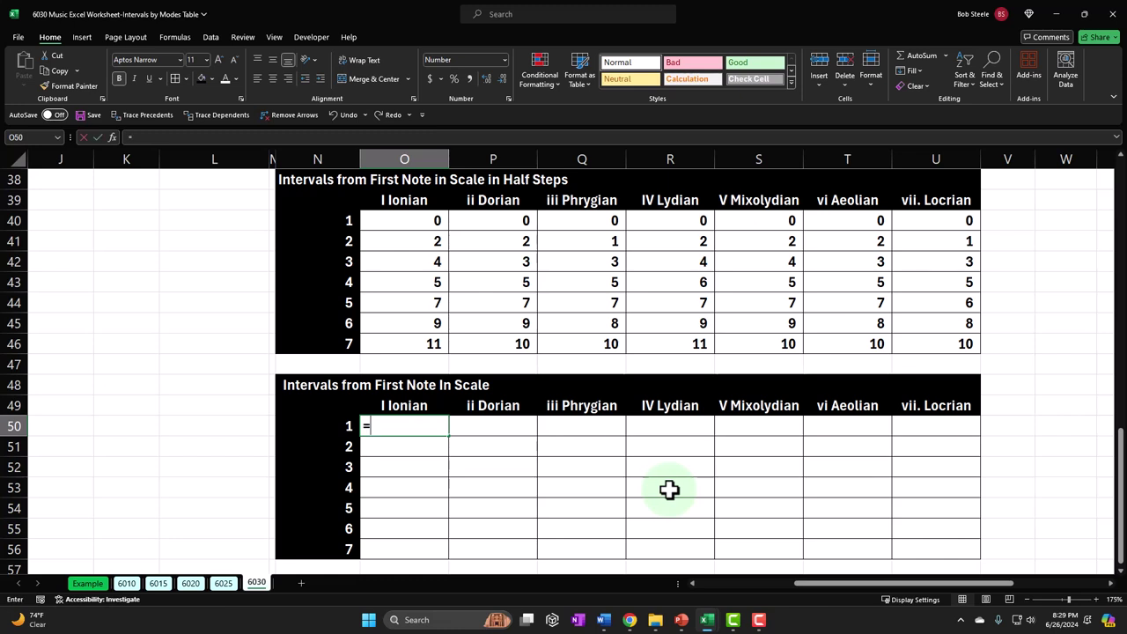
type("xloo")
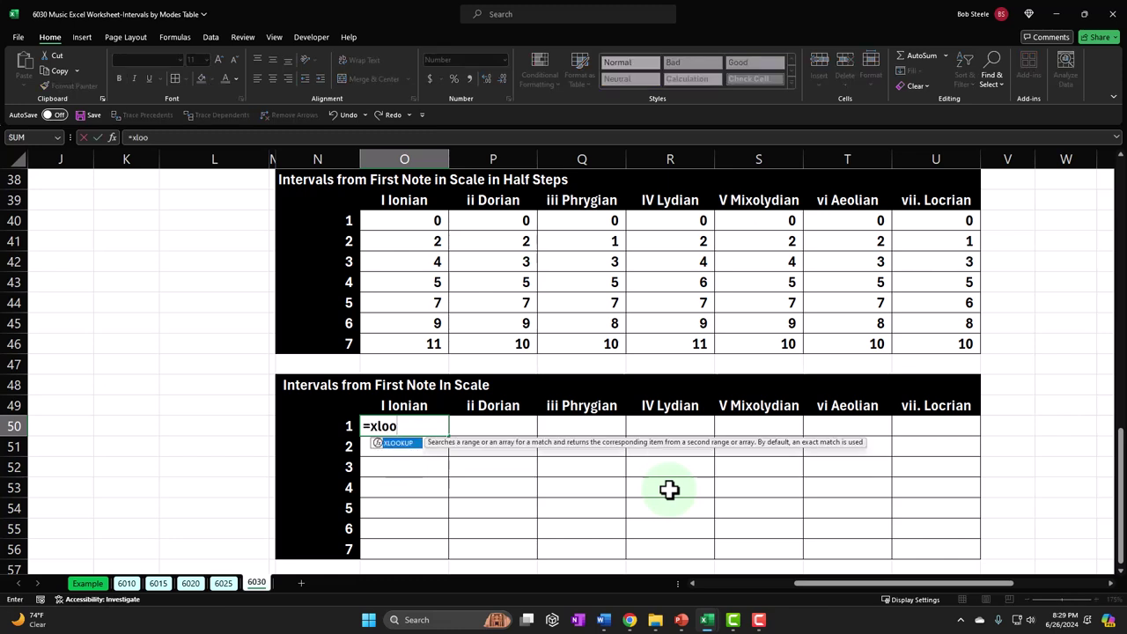
key("Tab")
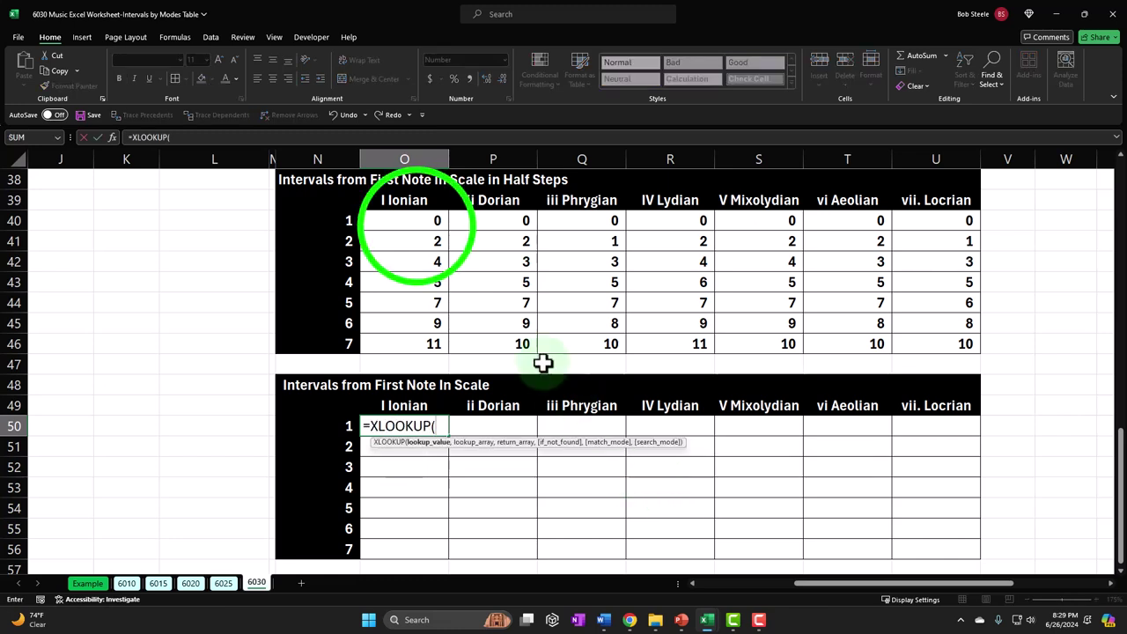
left_click(415, 222)
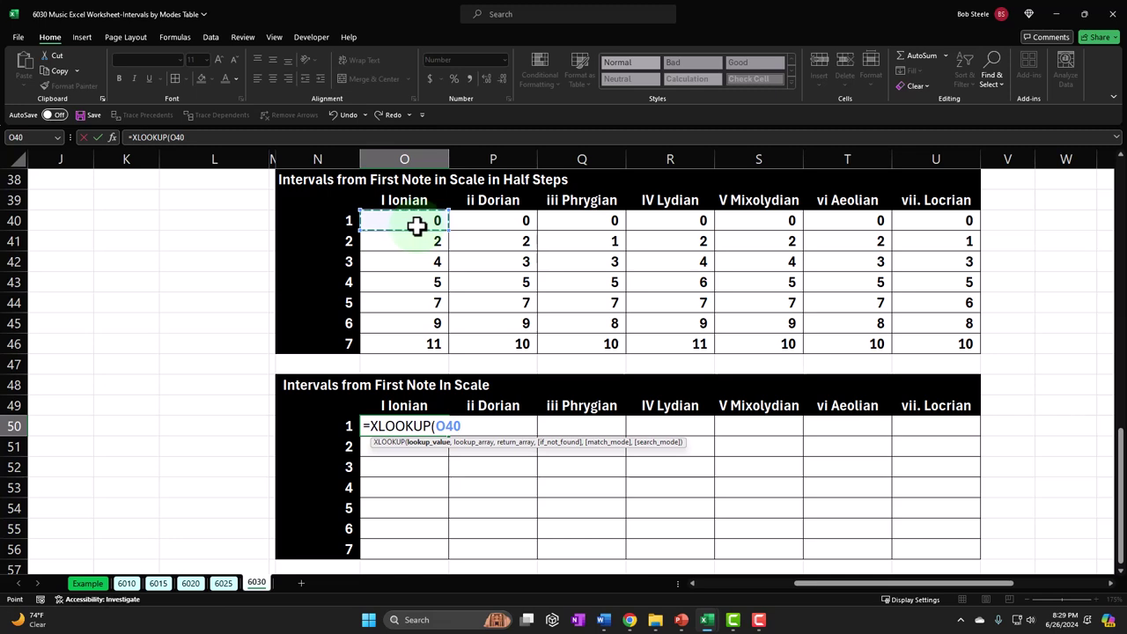
type(",")
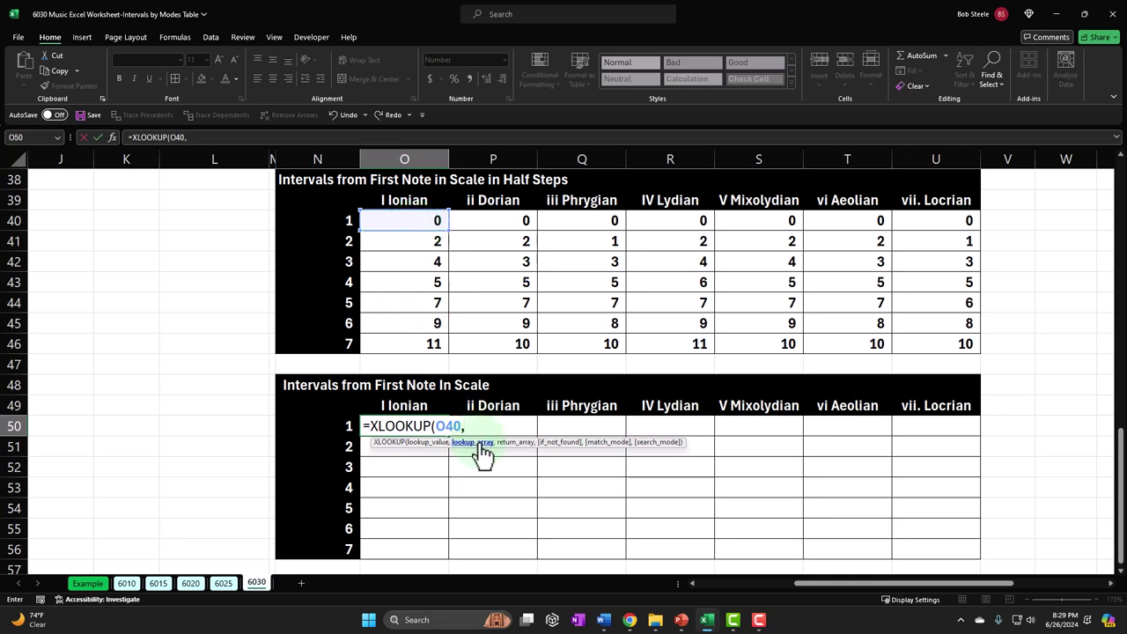
- Set the XLOOKUP lookup array to the Interval # values as the absolute range $H$2:$H$14
left_click_drag(843, 584, 742, 584)
scroll(290, 390, "up", 12)
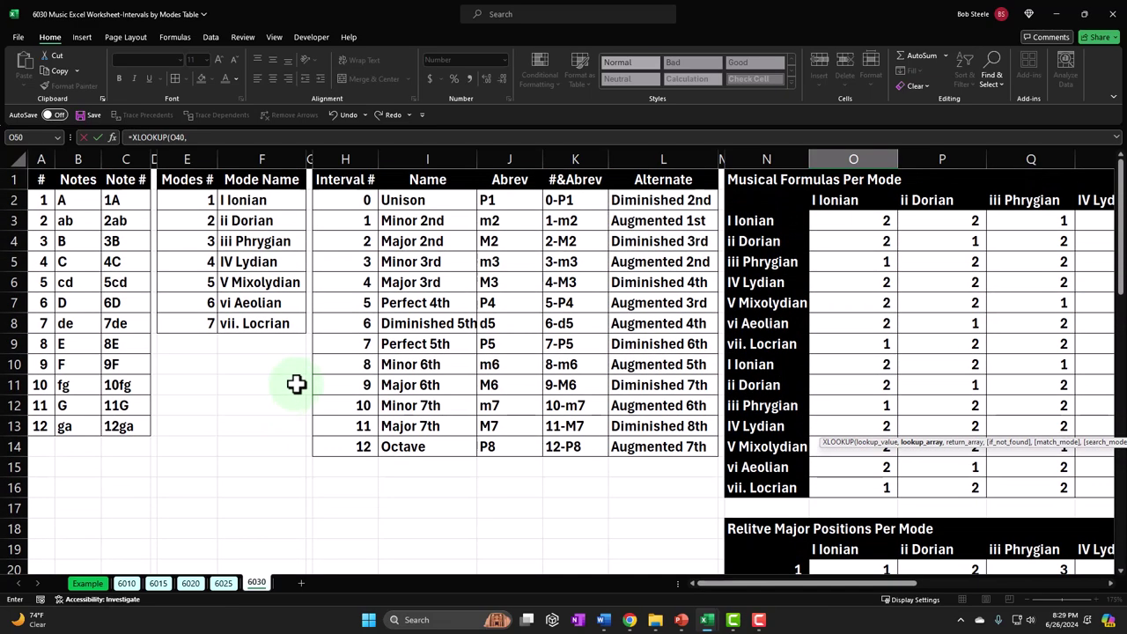
left_click(190, 139)
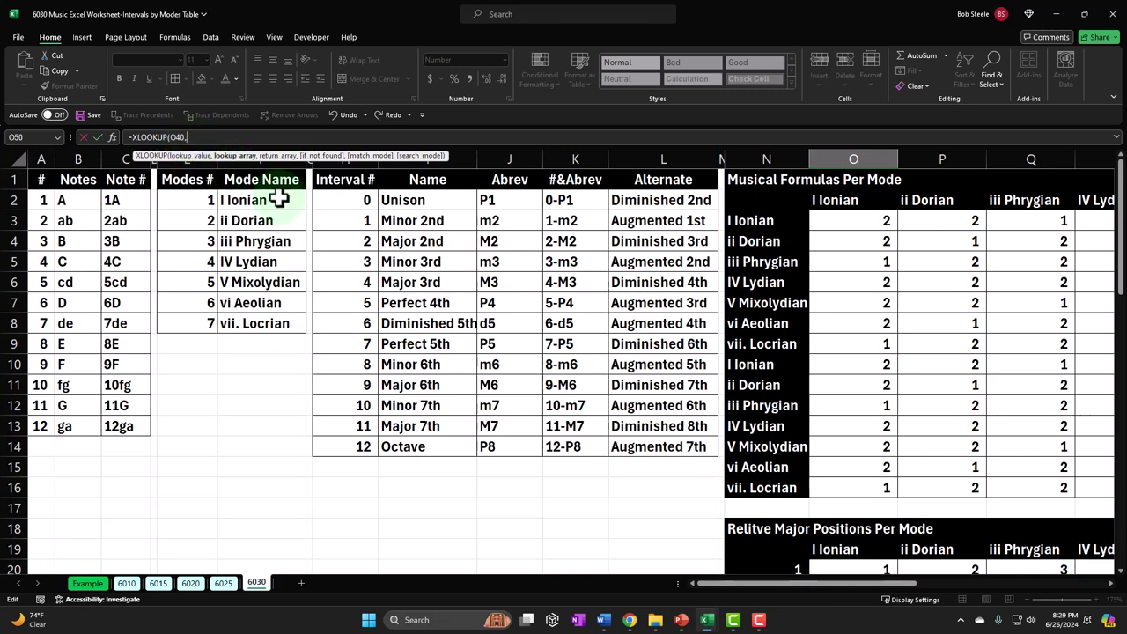
left_click(345, 200)
left_click_drag(345, 199, 344, 443)
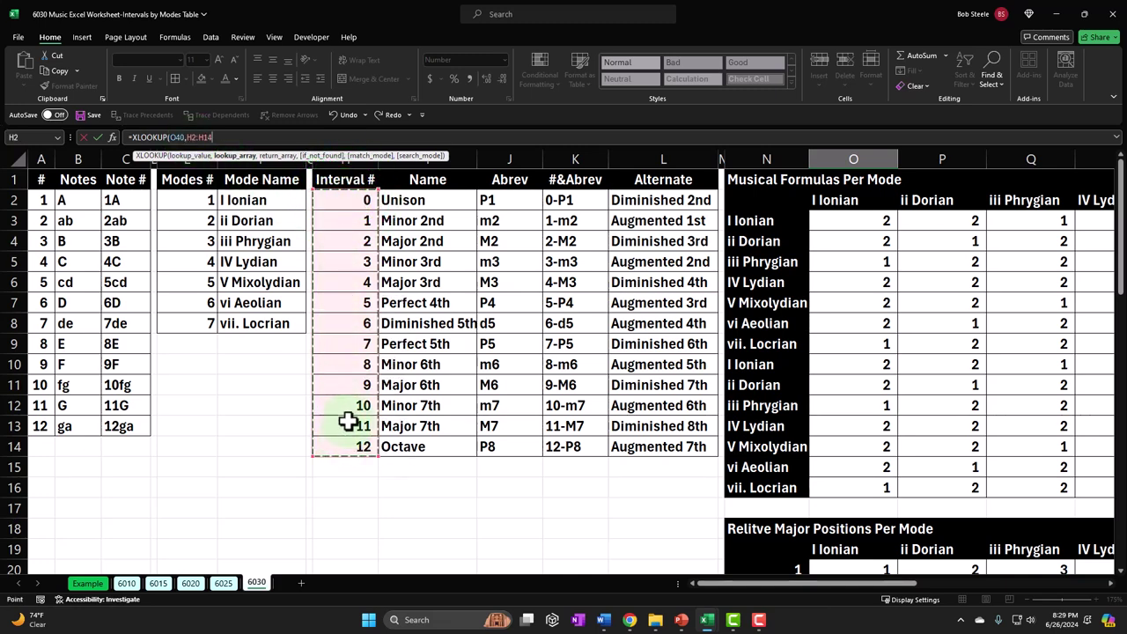
left_click(352, 201)
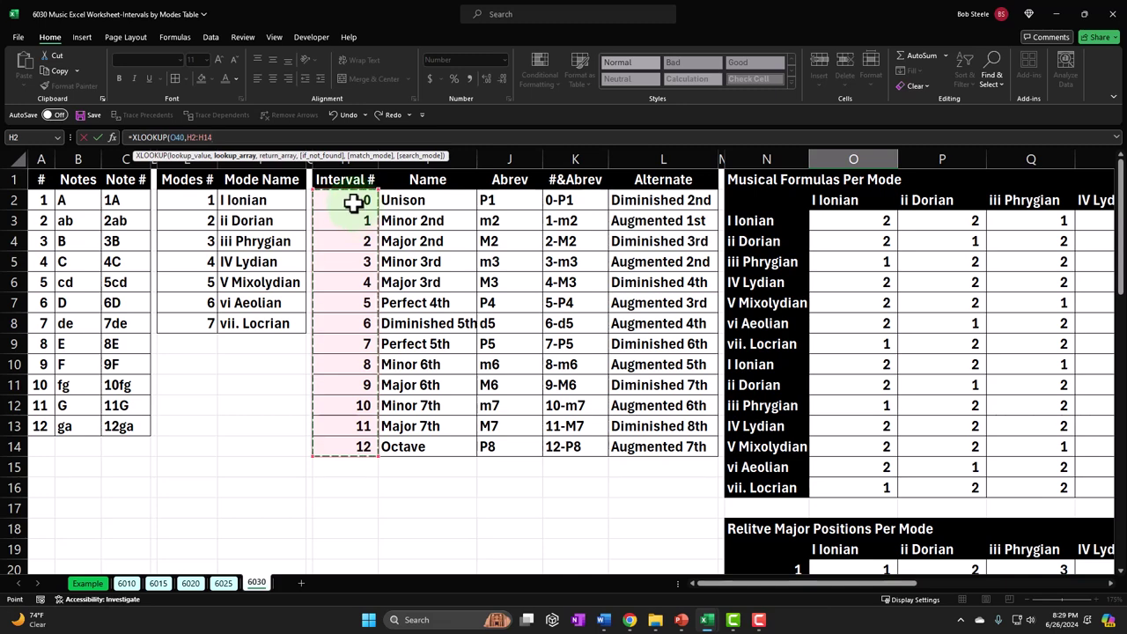
left_click(215, 136)
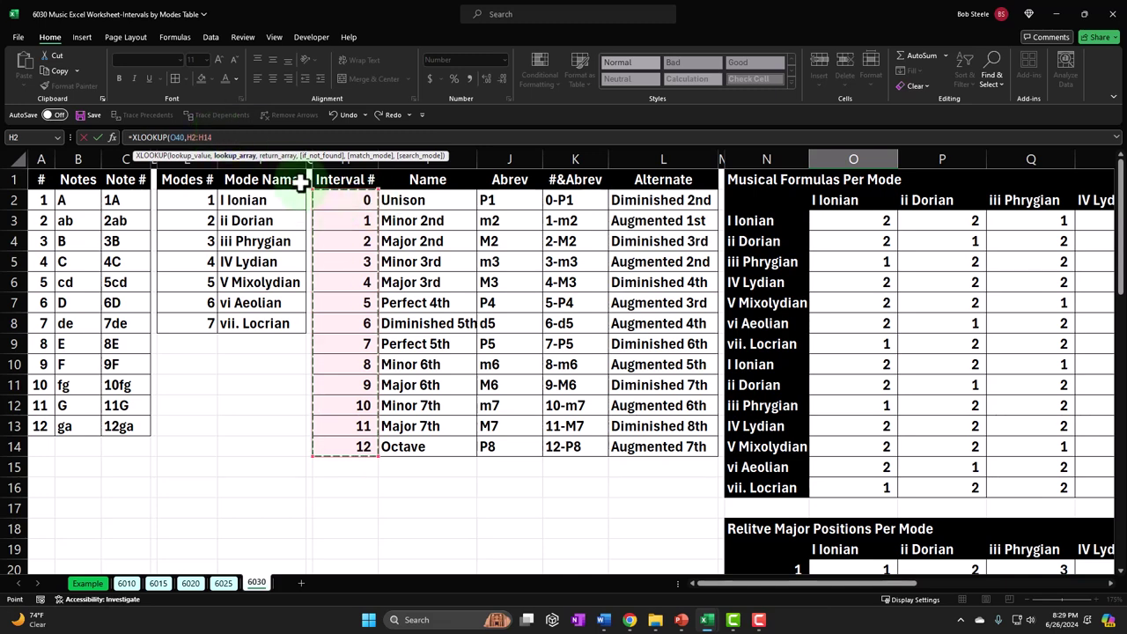
key("F4")
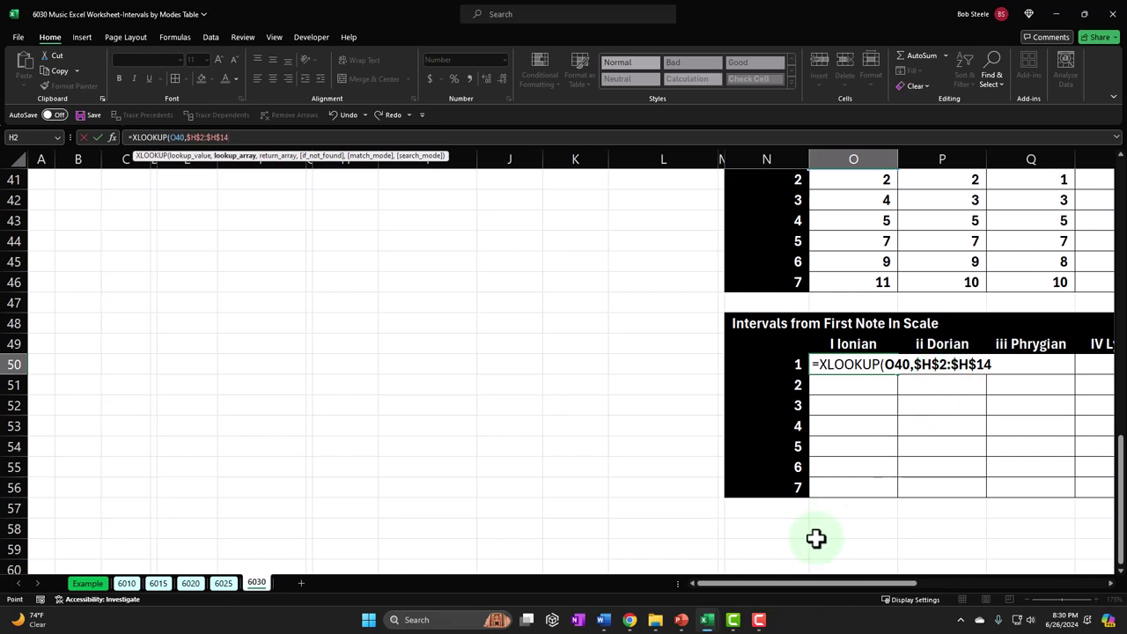
- Set the return array to the #&Abrev labels as the absolute range $K$2:$K$14 and complete the XLOOKUP formula in O50
scroll(257, 402, "up", 9)
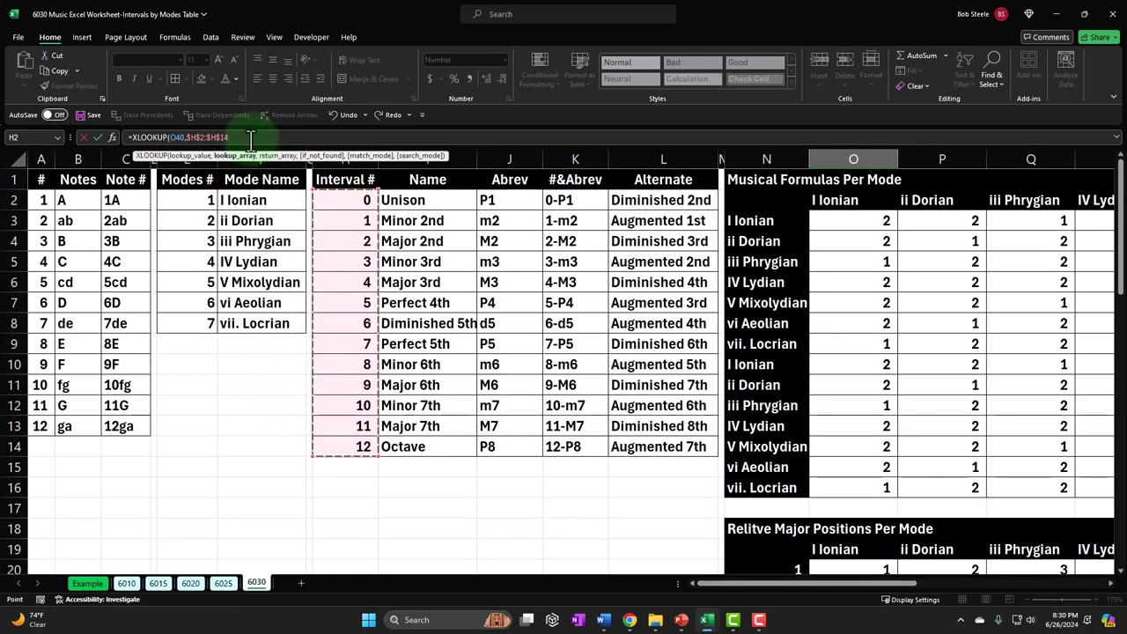
type(",")
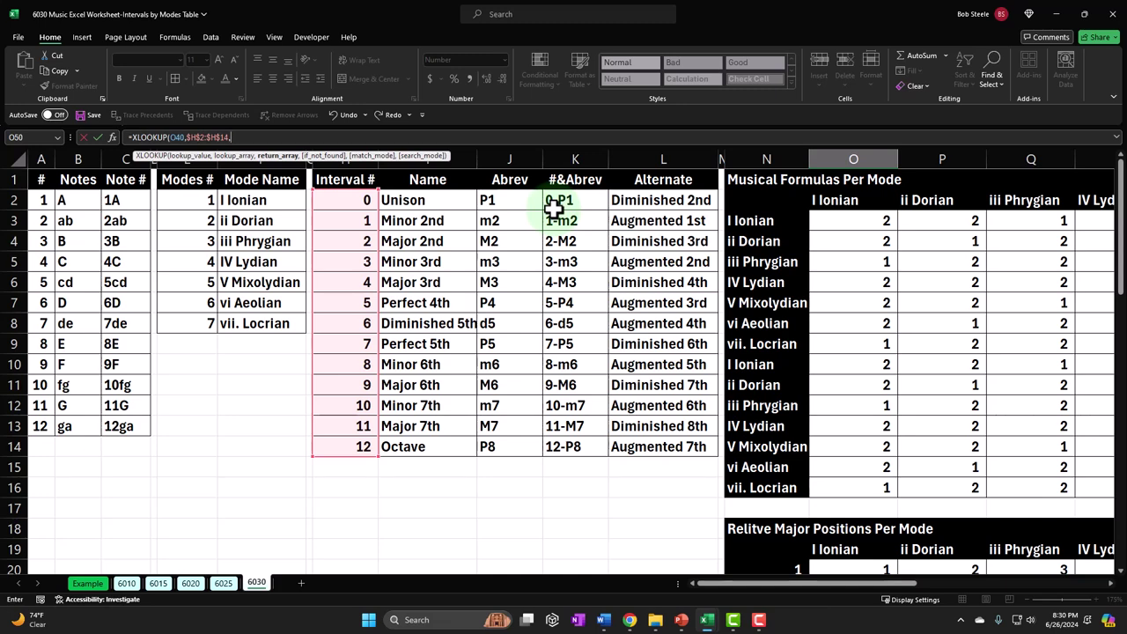
left_click_drag(557, 201, 560, 440)
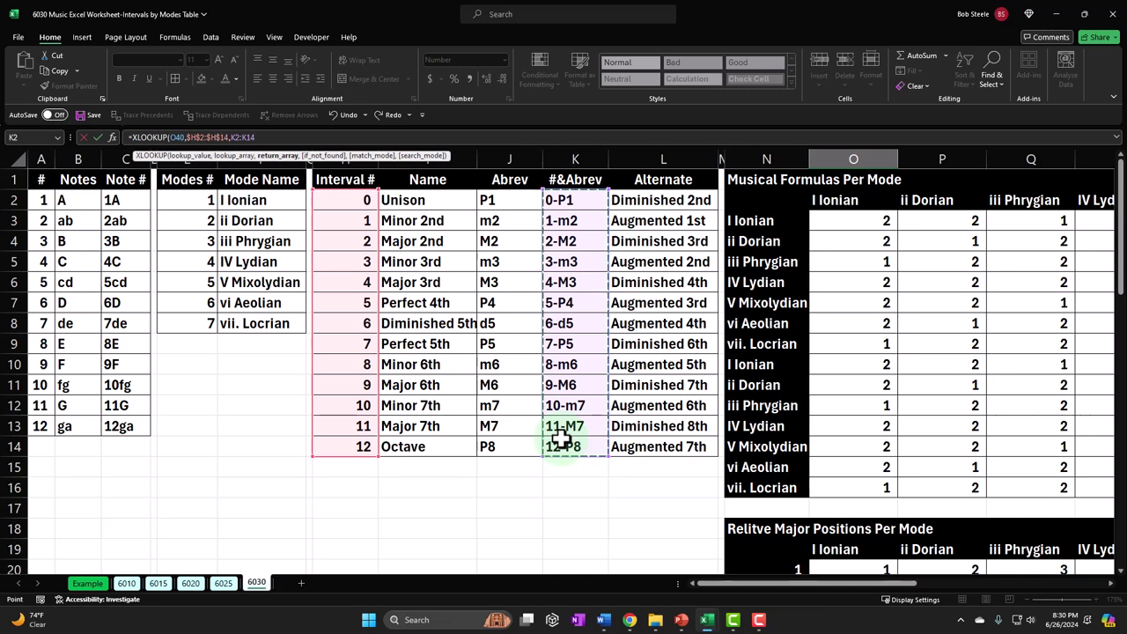
key("F4")
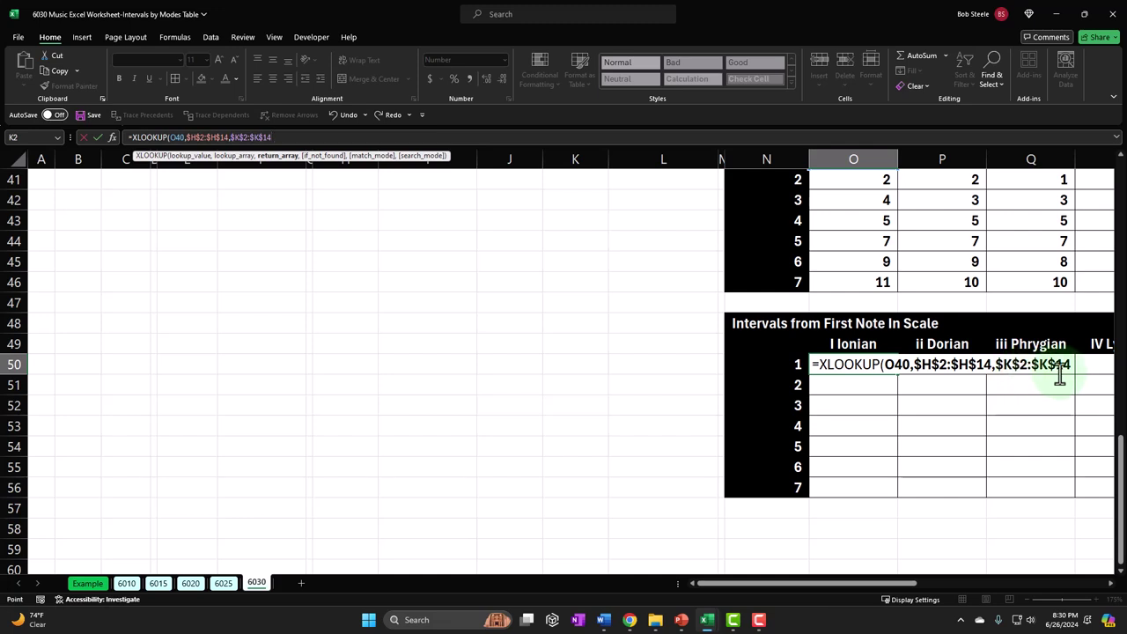
type(")")
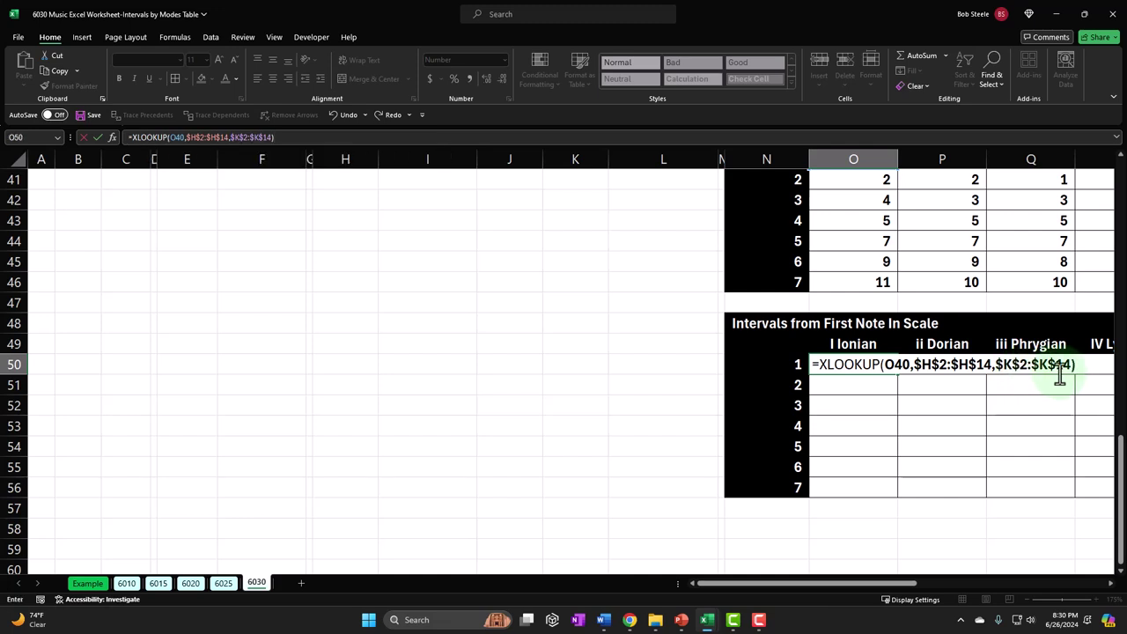
left_click(1058, 374)
key("Right")
key("Right")
key("Right")
key("Right")
key("Right")
key("Right")
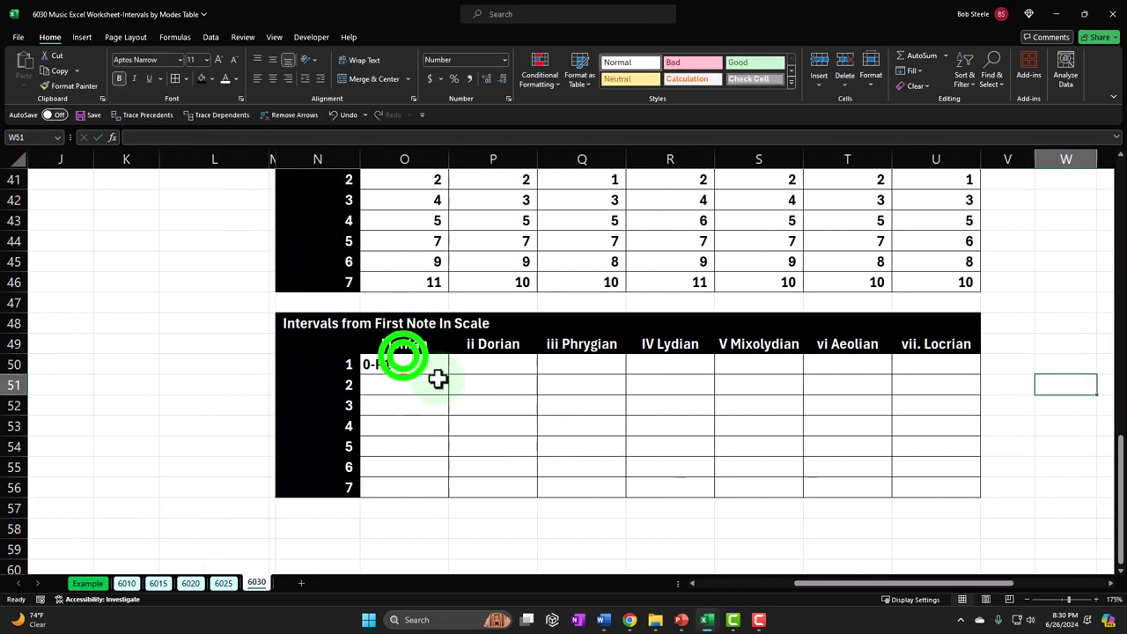
- Fill the XLOOKUP formula from O50 down to O56 and across all modes to U56
double_click(404, 364)
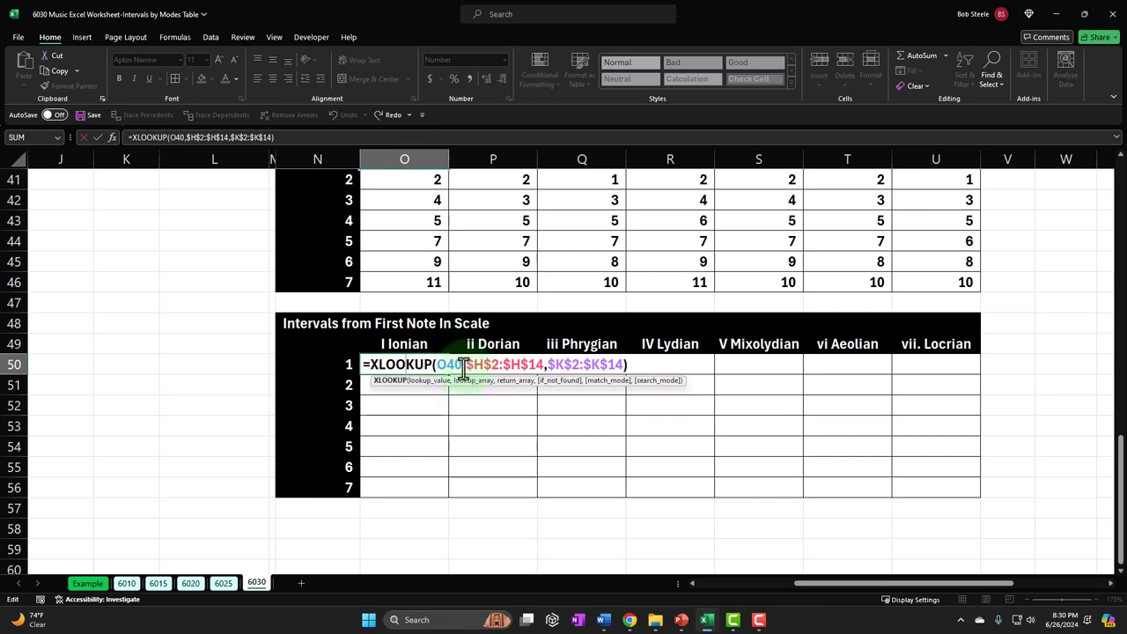
scroll(462, 365, "up", 1)
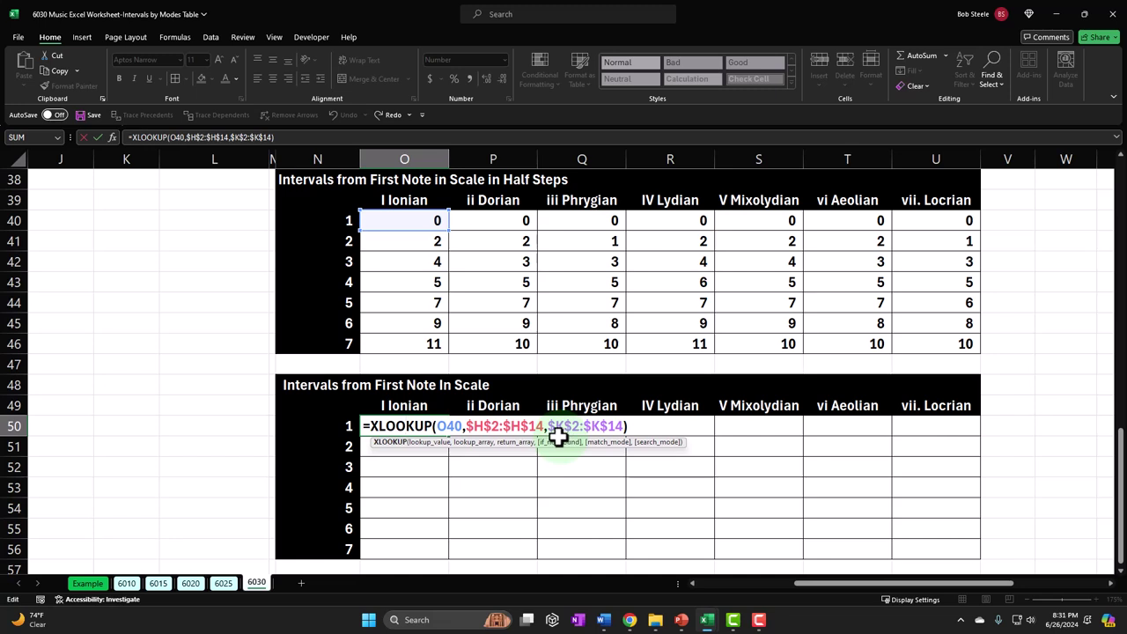
key("Return")
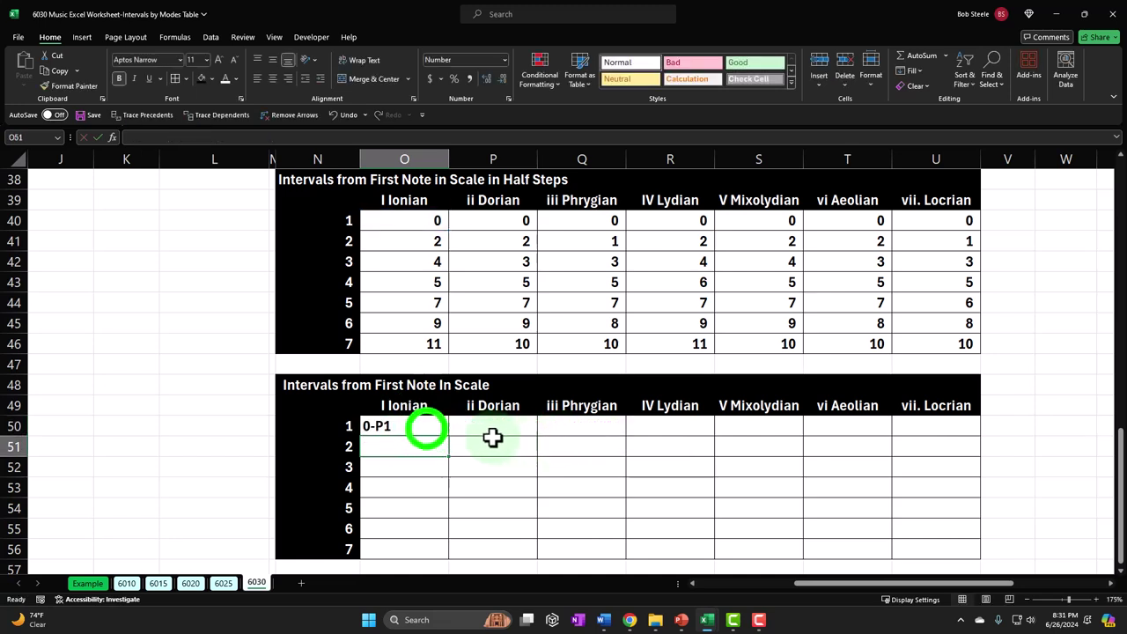
left_click(427, 428)
left_click_drag(449, 438, 447, 553)
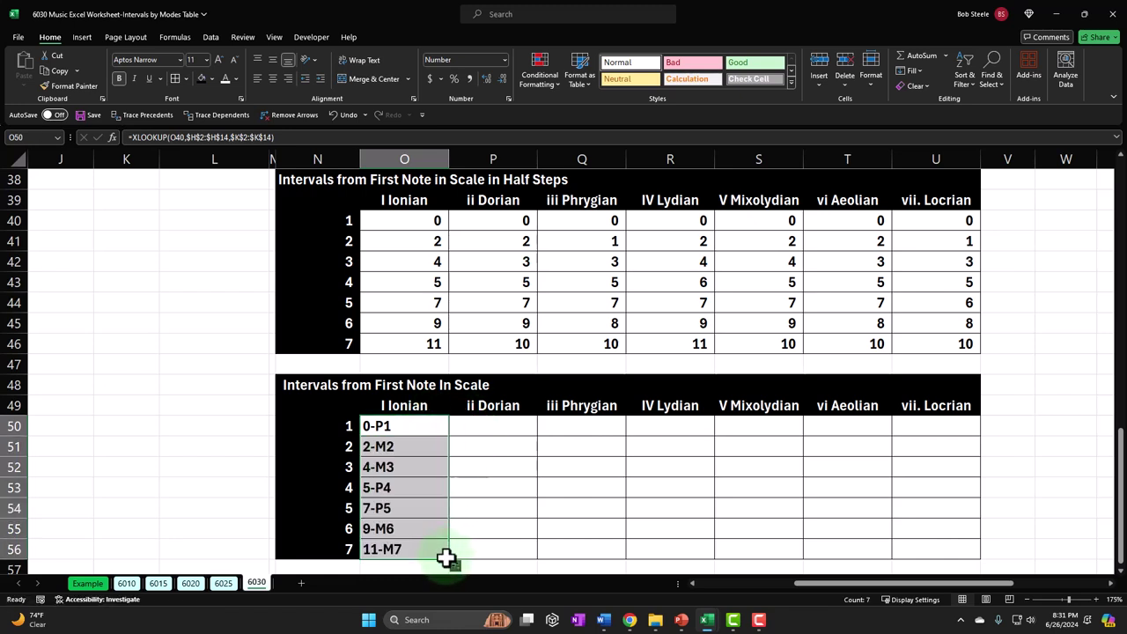
left_click(450, 560)
left_click_drag(450, 559, 940, 558)
left_click(763, 505)
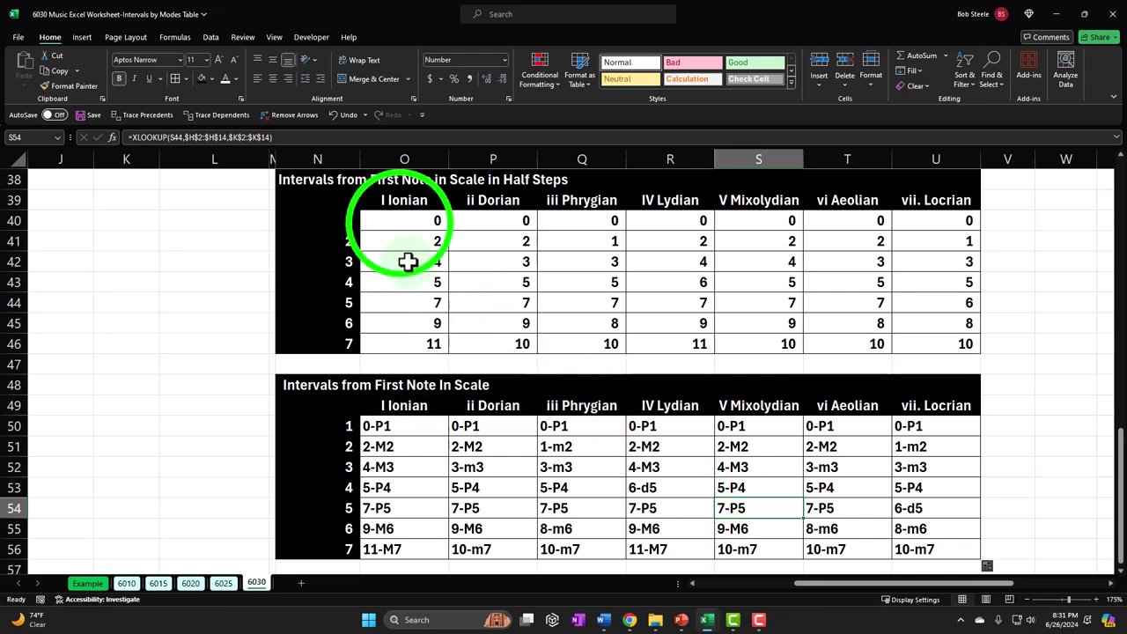
- Check the Ionian first-note formula in O50 against its half-step source value in O40
left_click(399, 223)
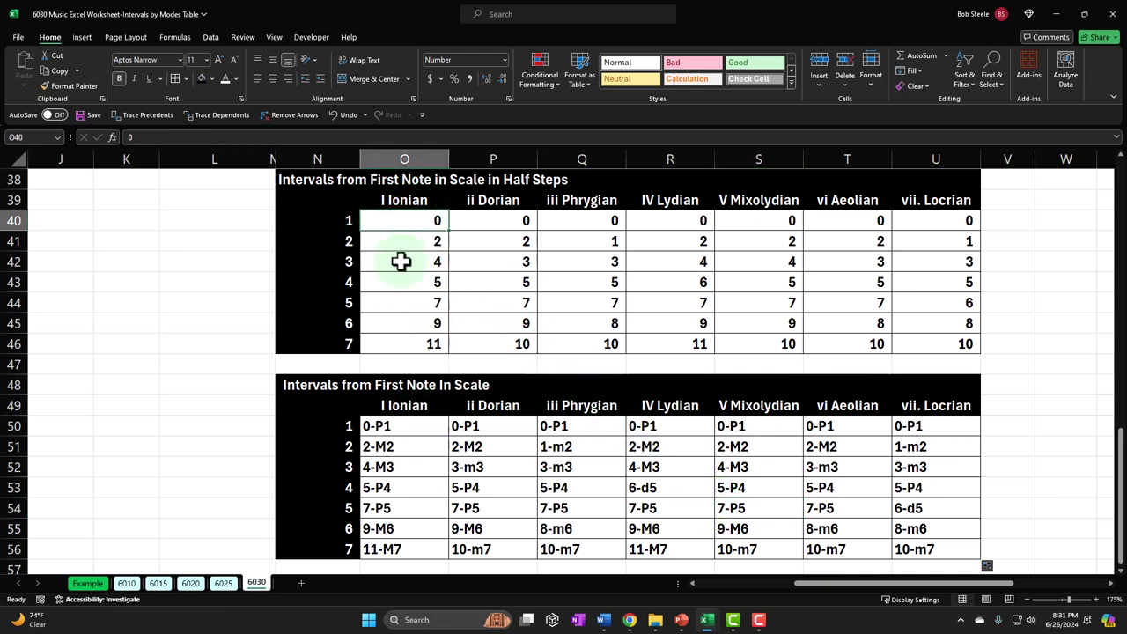
left_click(406, 426)
double_click(406, 425)
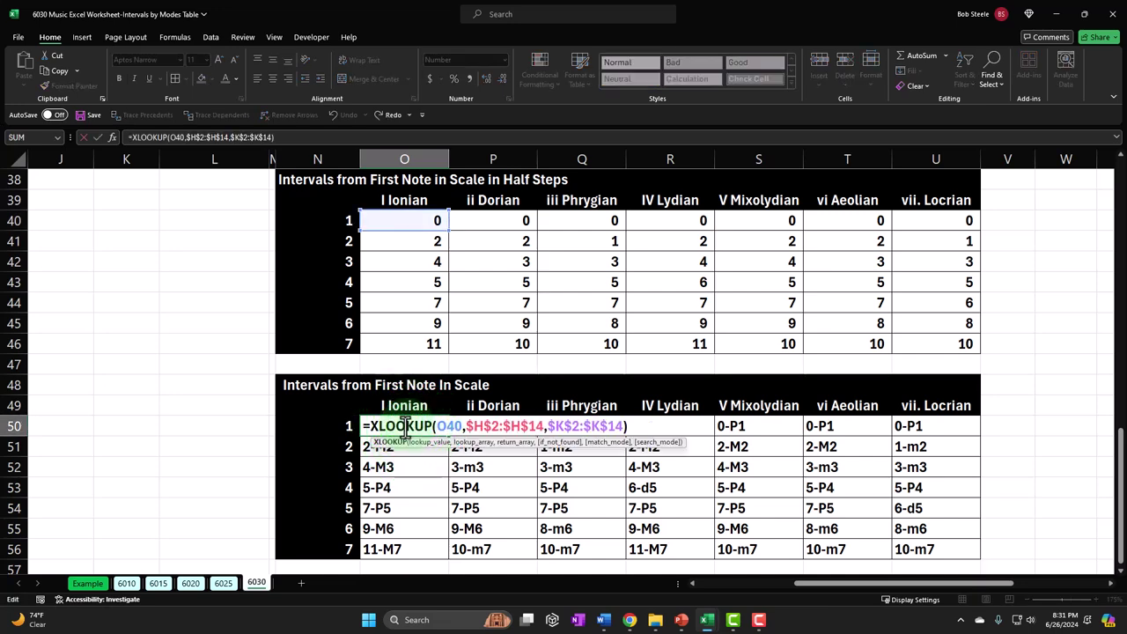
key("Return")
left_click(410, 222)
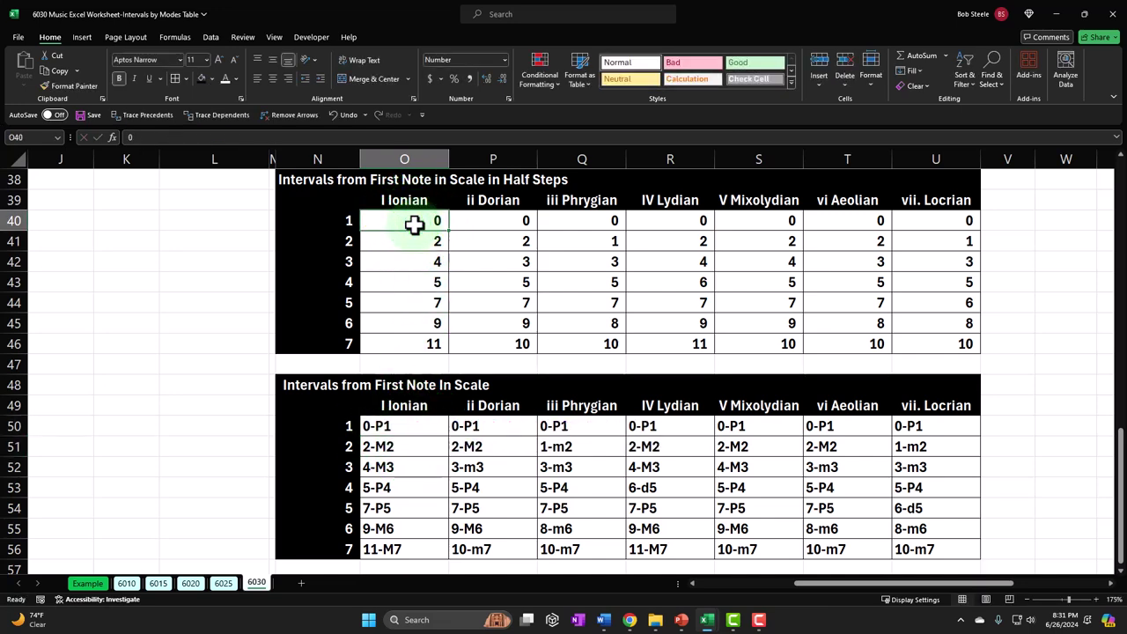
- Check the Ionian interval labels in O50:O56 row by row against the half-step values in O40:O46
left_click(398, 429)
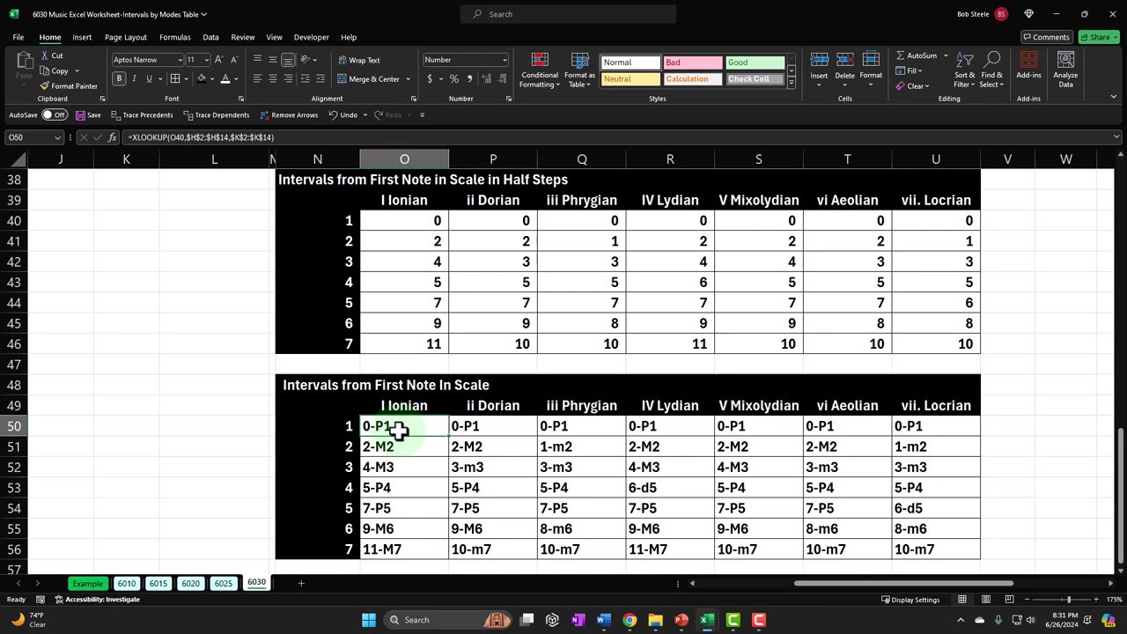
left_click(417, 255)
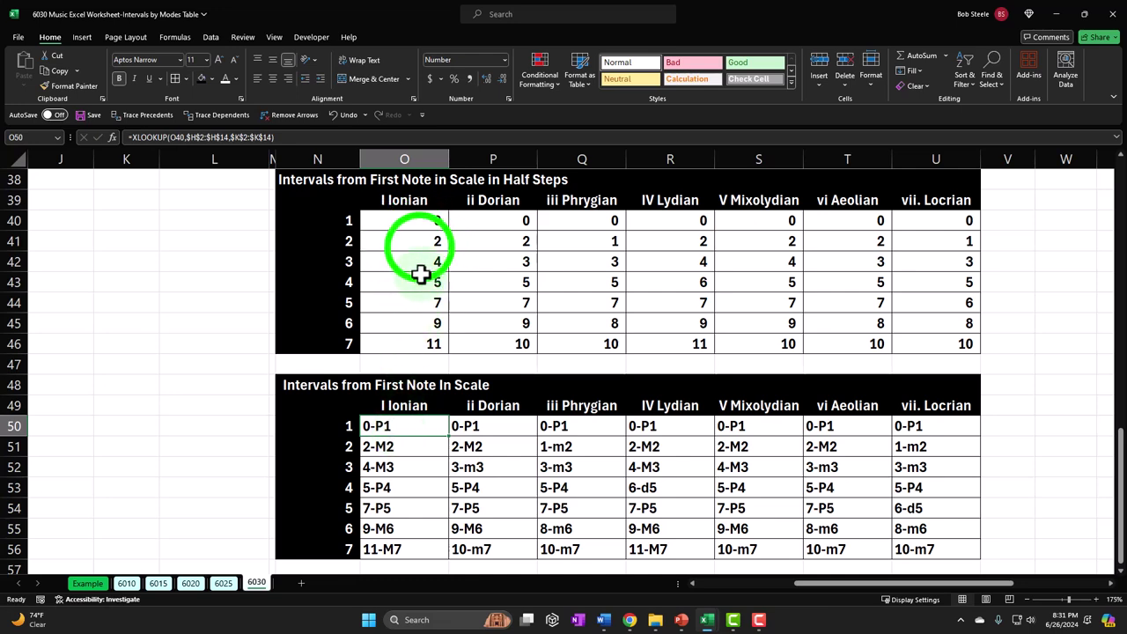
left_click(419, 248)
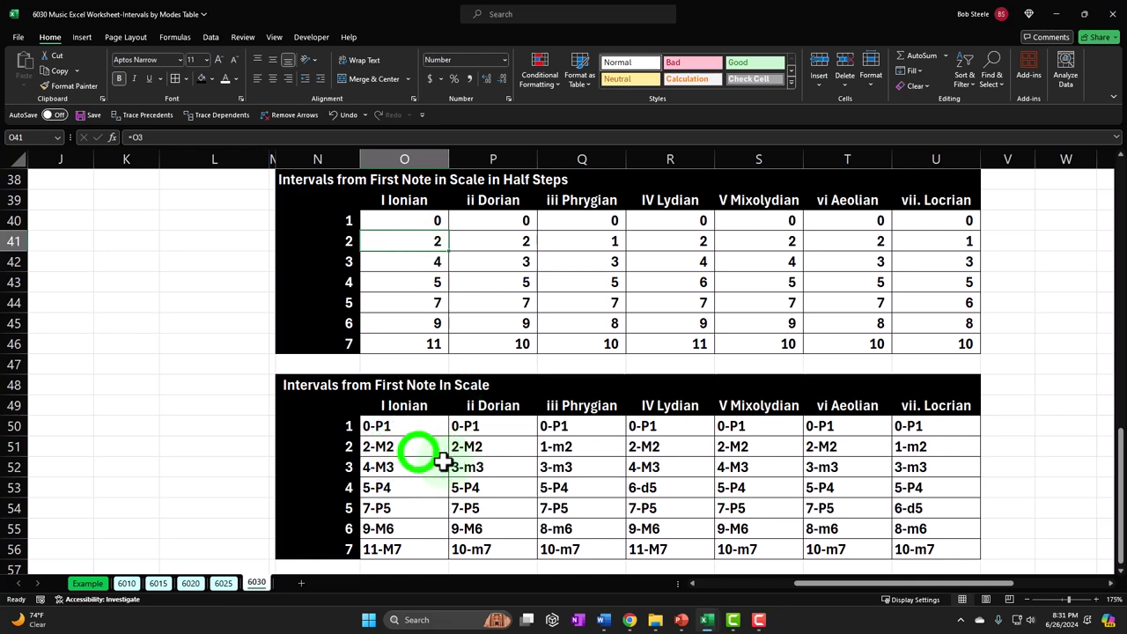
left_click(414, 449)
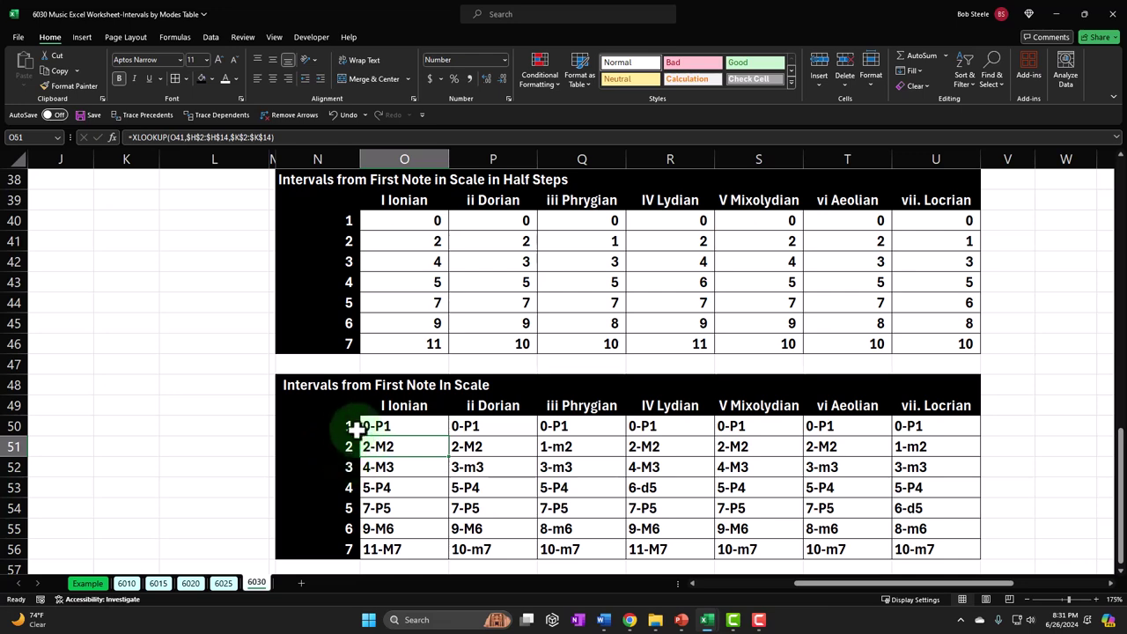
left_click(398, 466)
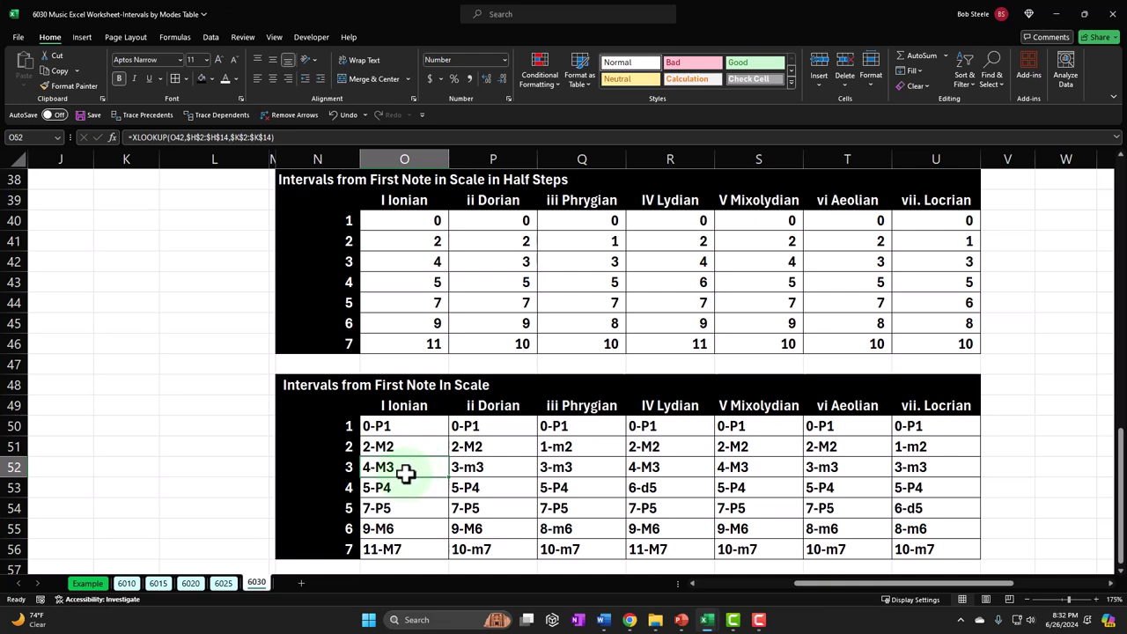
left_click(405, 486)
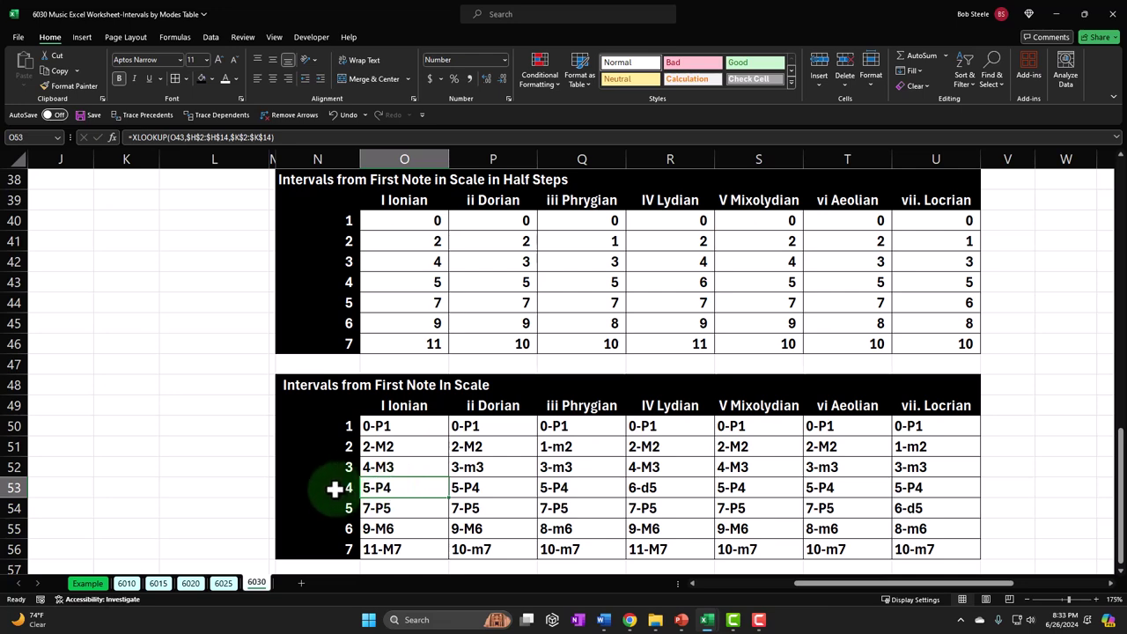
left_click(379, 502)
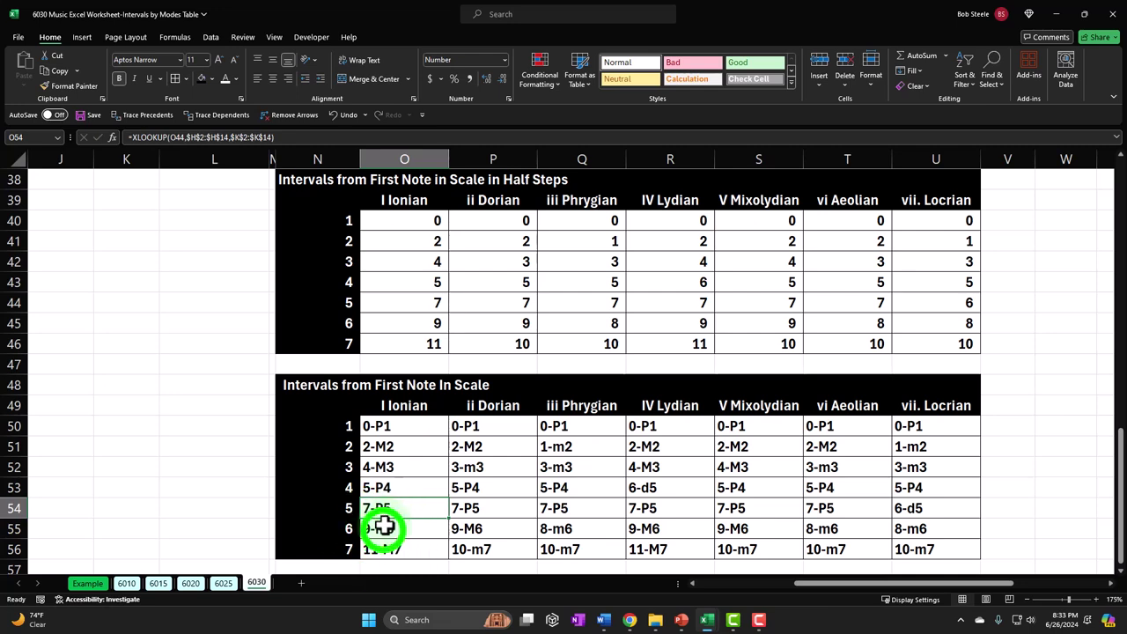
left_click(383, 528)
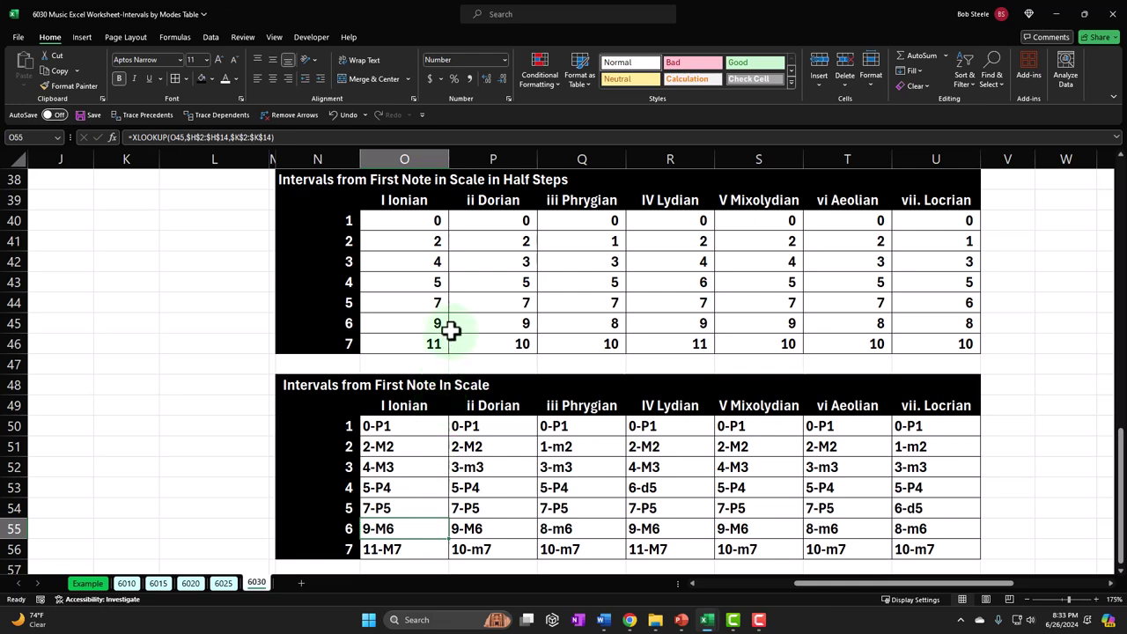
left_click(386, 549)
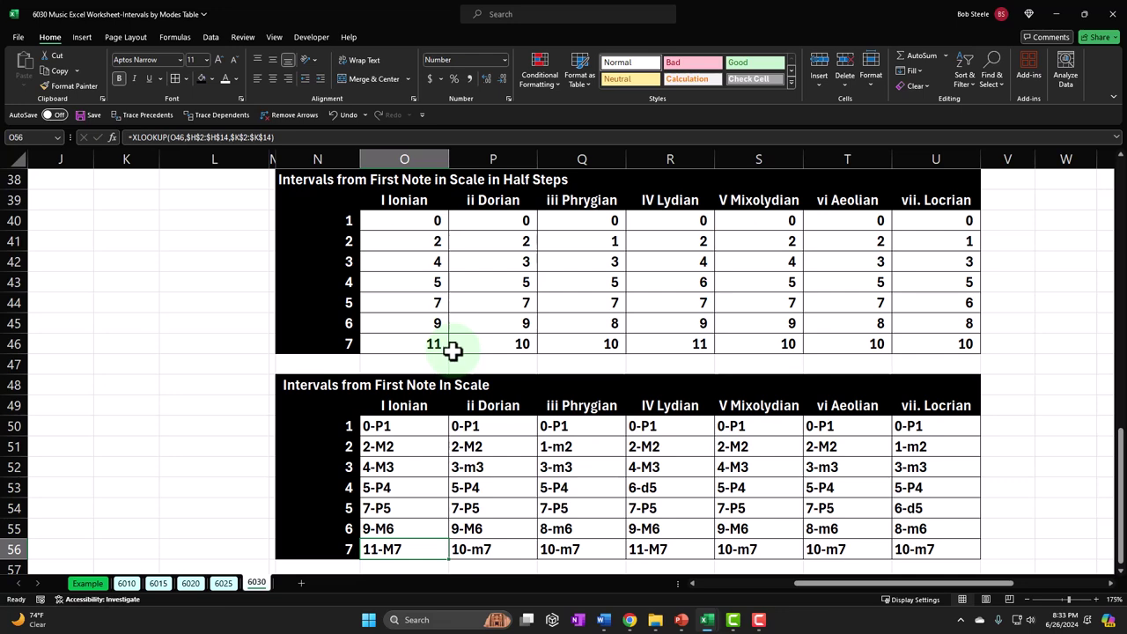
- Shade the Ionian interval labels in O50:O56 with the standard light green fill
left_click_drag(418, 430, 409, 528)
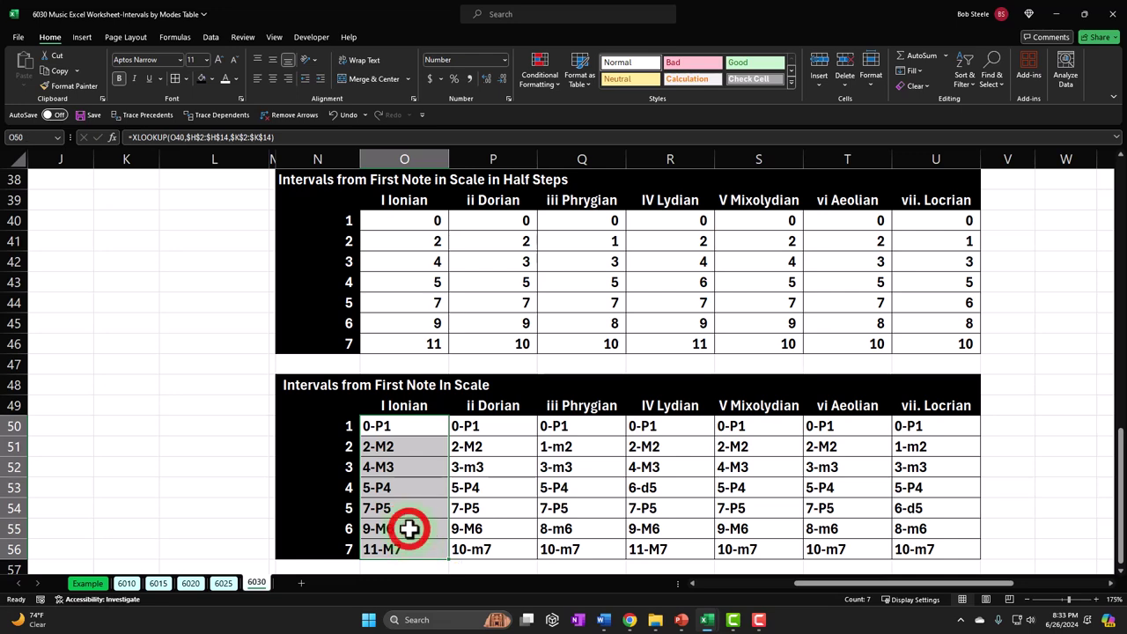
right_click(410, 528)
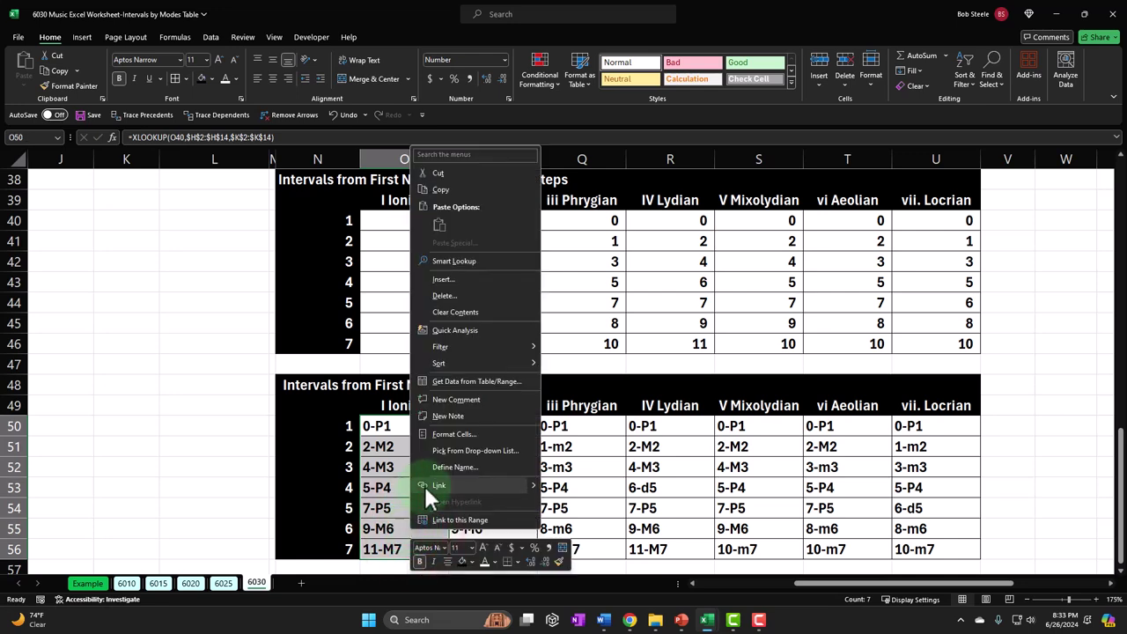
left_click(213, 79)
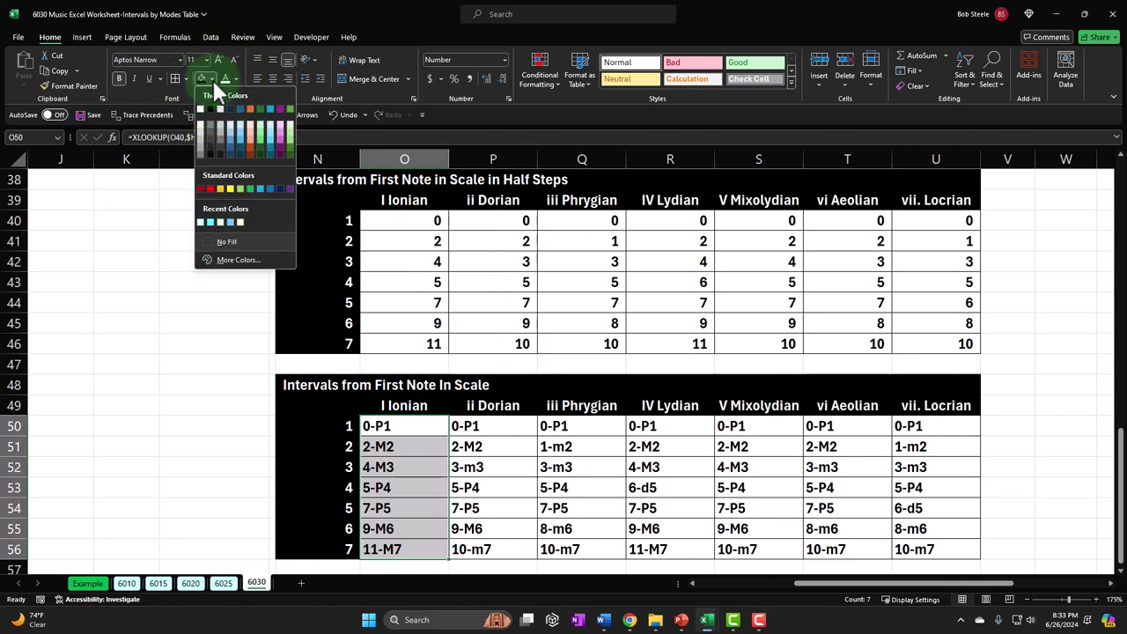
left_click(242, 188)
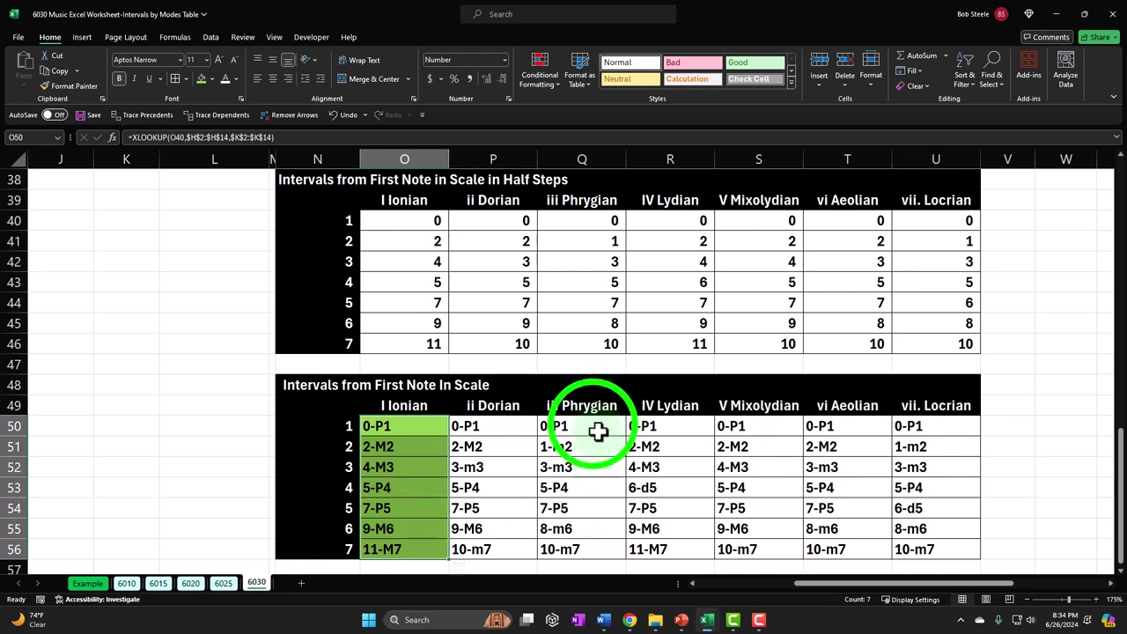
- Shade the Phrygian and Lydian labels in Q50:R56 with a pale green from the extended colour choices
left_click_drag(591, 422, 673, 541)
right_click(670, 542)
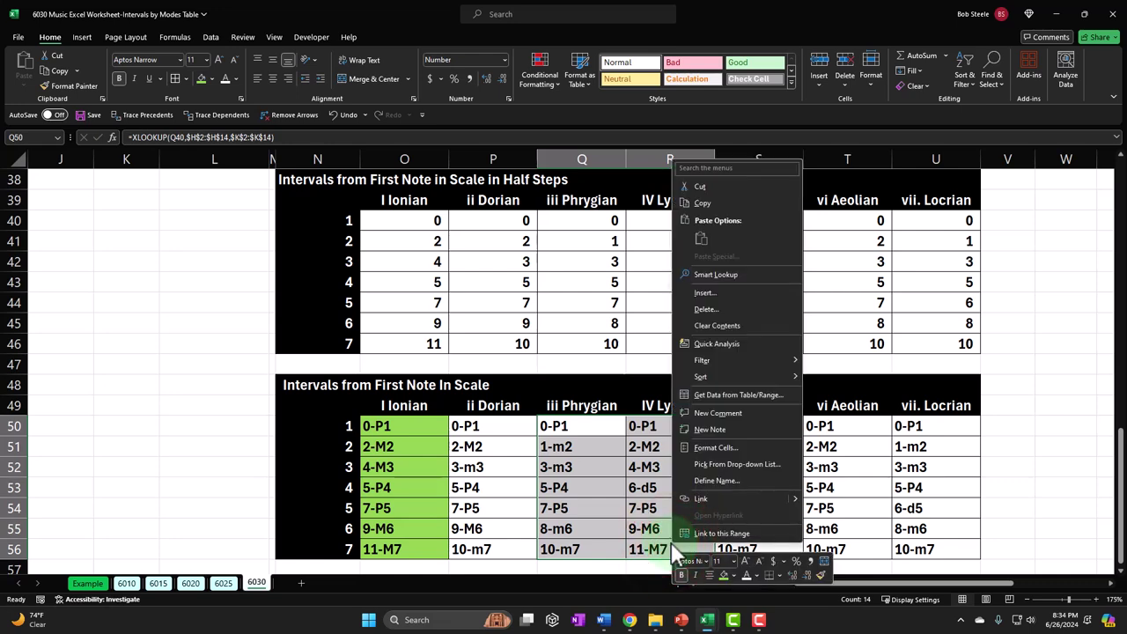
left_click(735, 576)
left_click(744, 559)
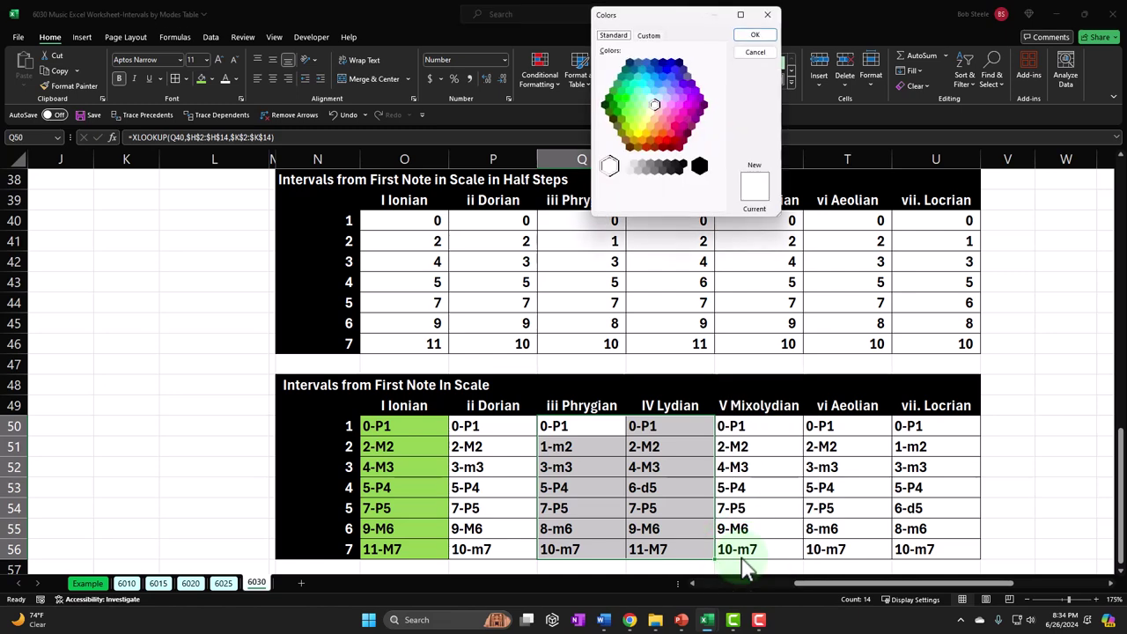
left_click(646, 106)
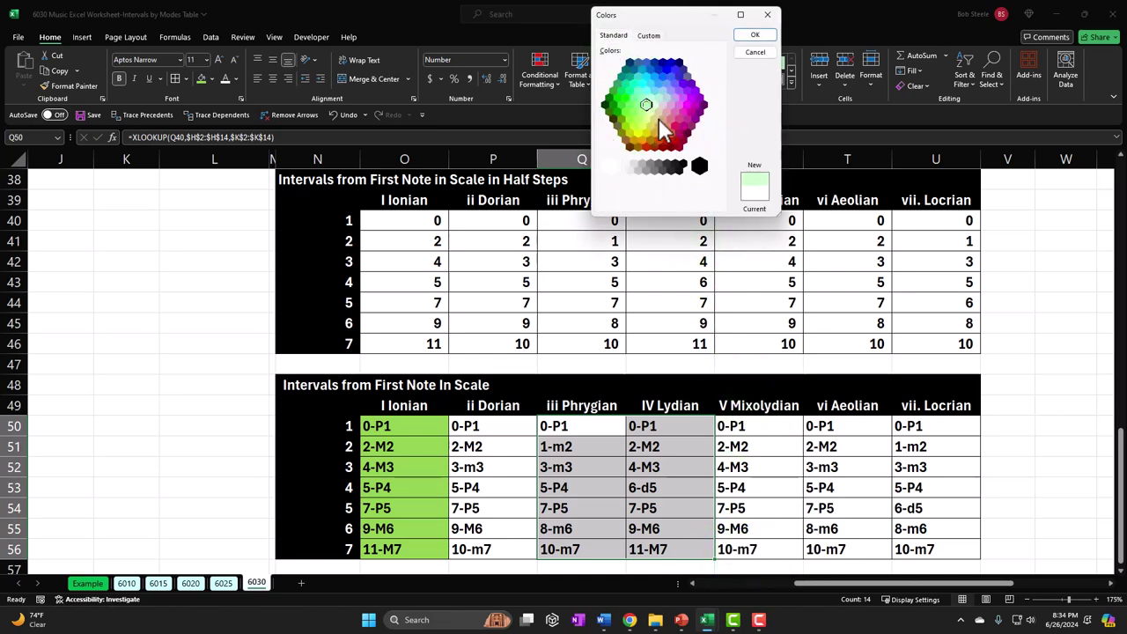
left_click(754, 35)
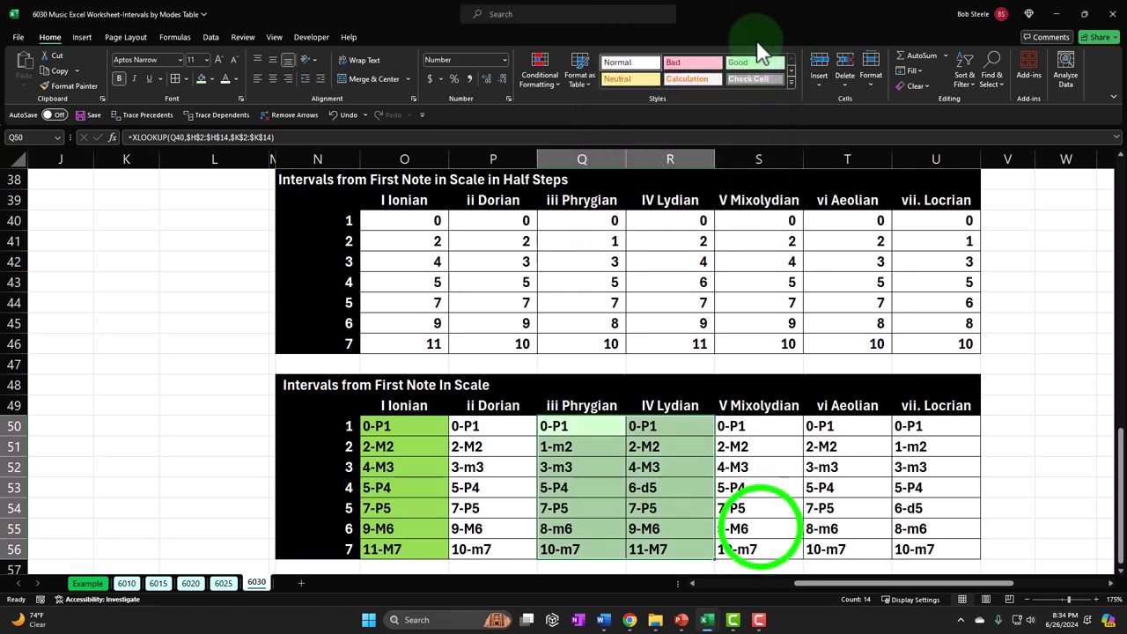
left_click(762, 522)
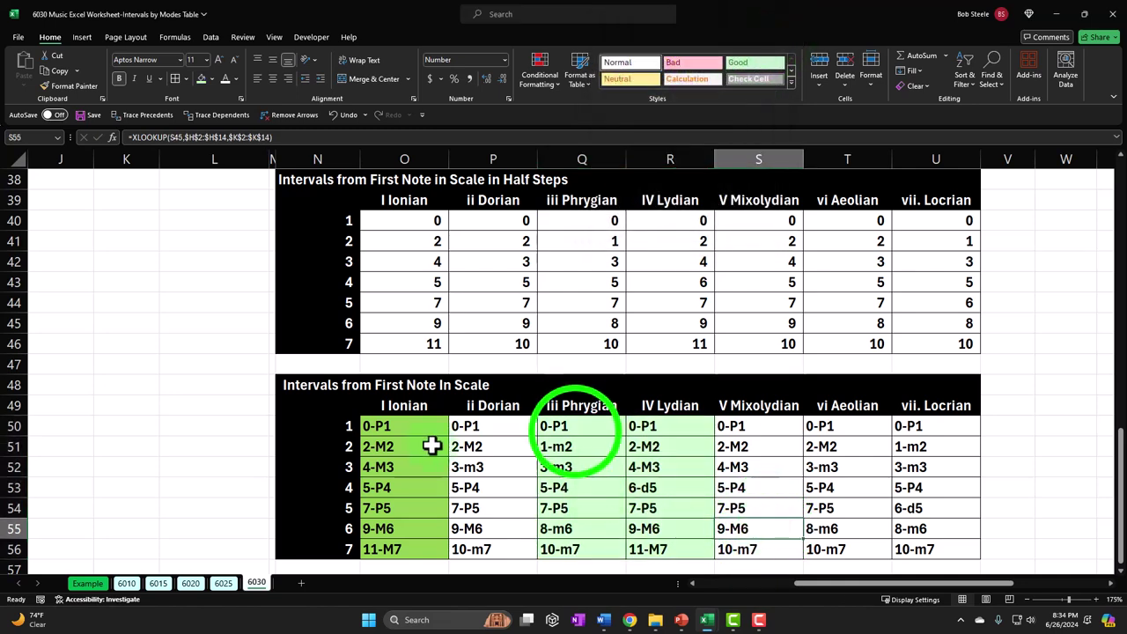
- Compare the shaded Phrygian and Lydian columns with the Ionian column, examining the first Phrygian intervals
left_click_drag(576, 430, 682, 546)
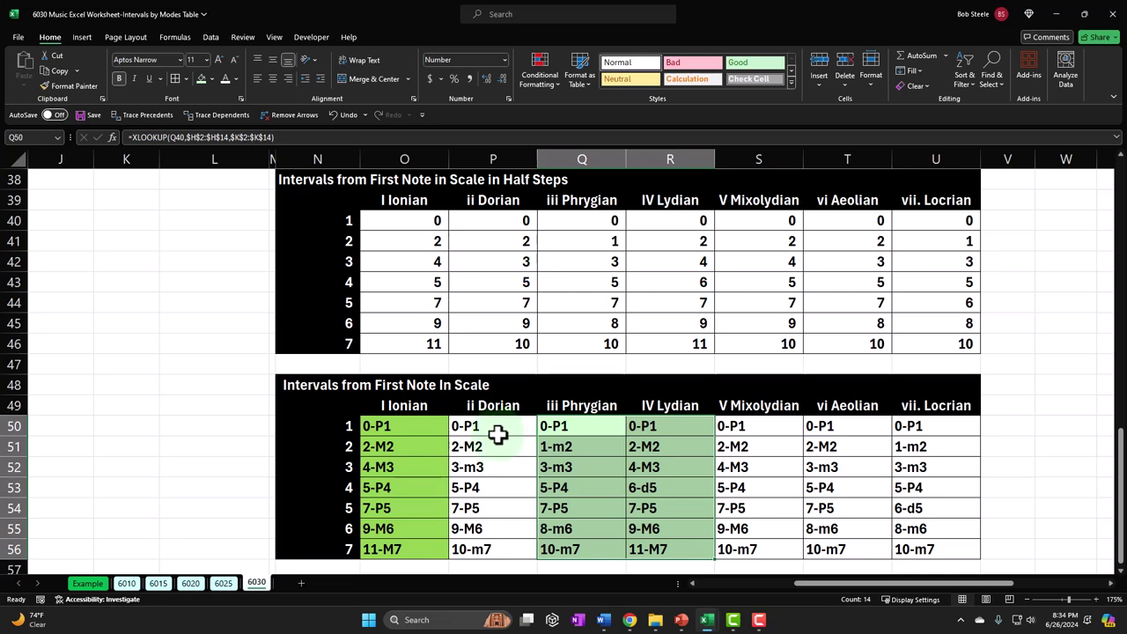
left_click(432, 428)
left_click_drag(433, 427, 431, 549)
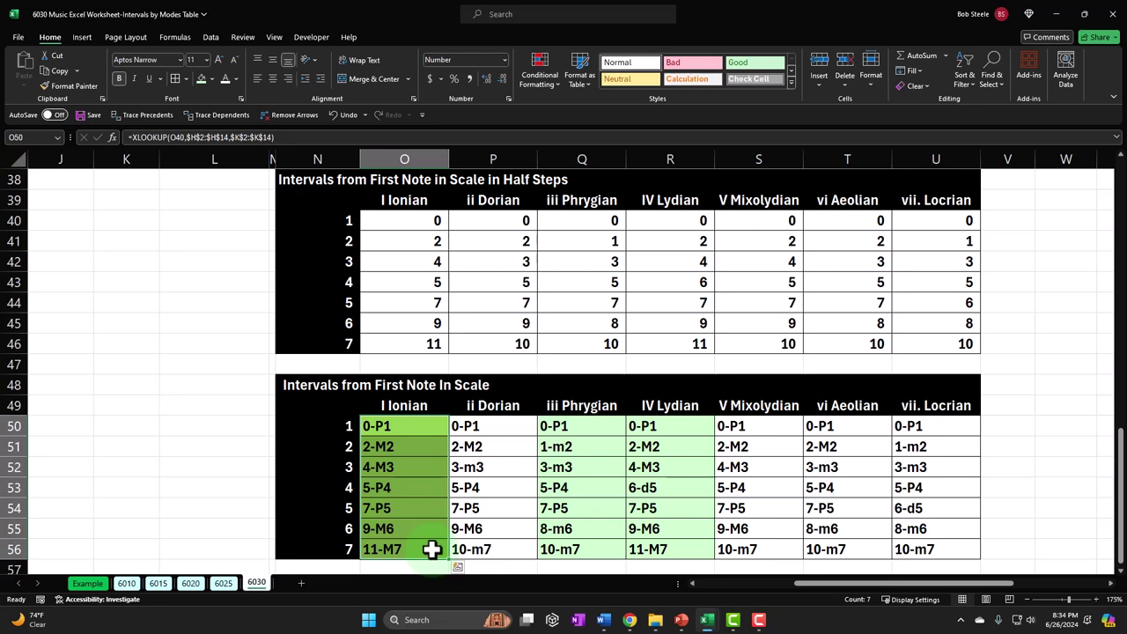
left_click(582, 428)
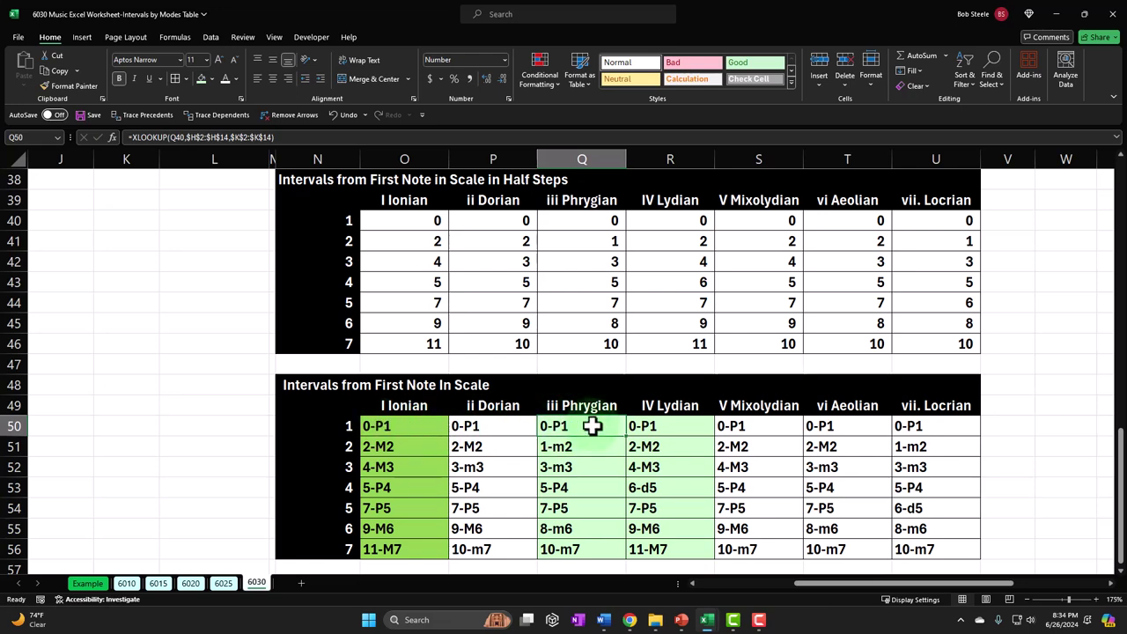
key("Down")
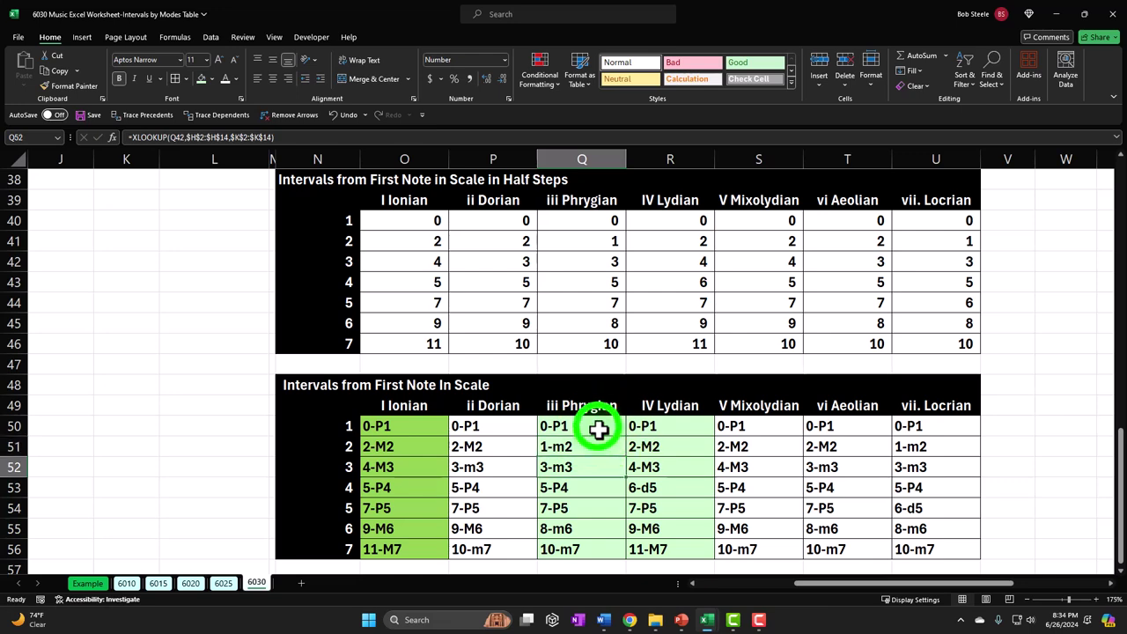
key("Up")
- Remove the fill colour from the Phrygian labels in Q50:Q56
left_click_drag(597, 447, 599, 548)
right_click(599, 497)
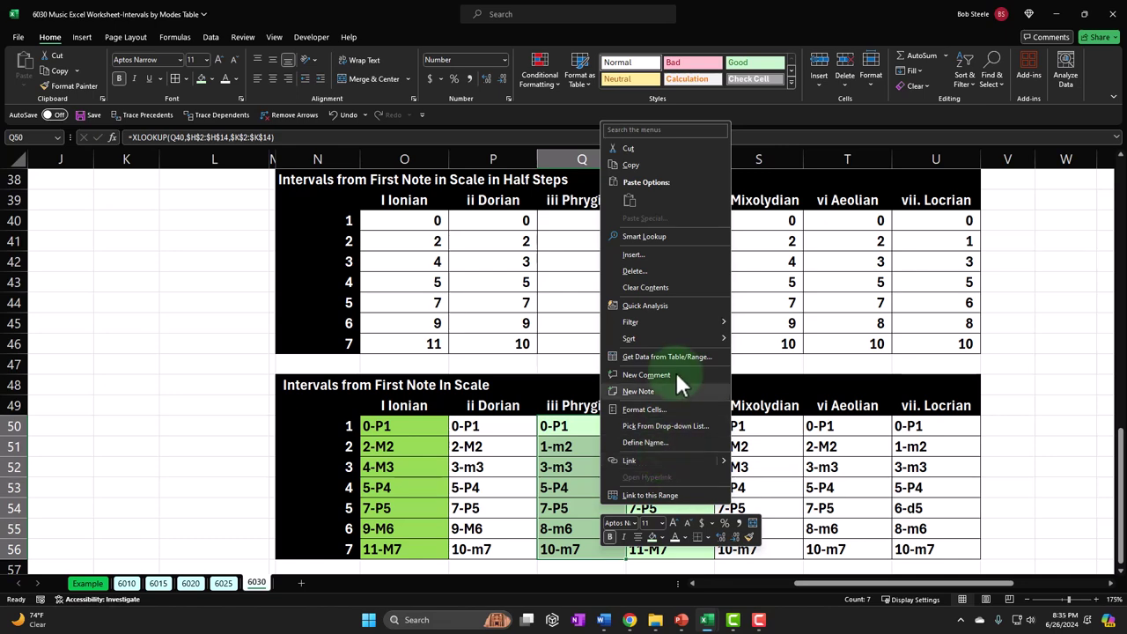
left_click(660, 536)
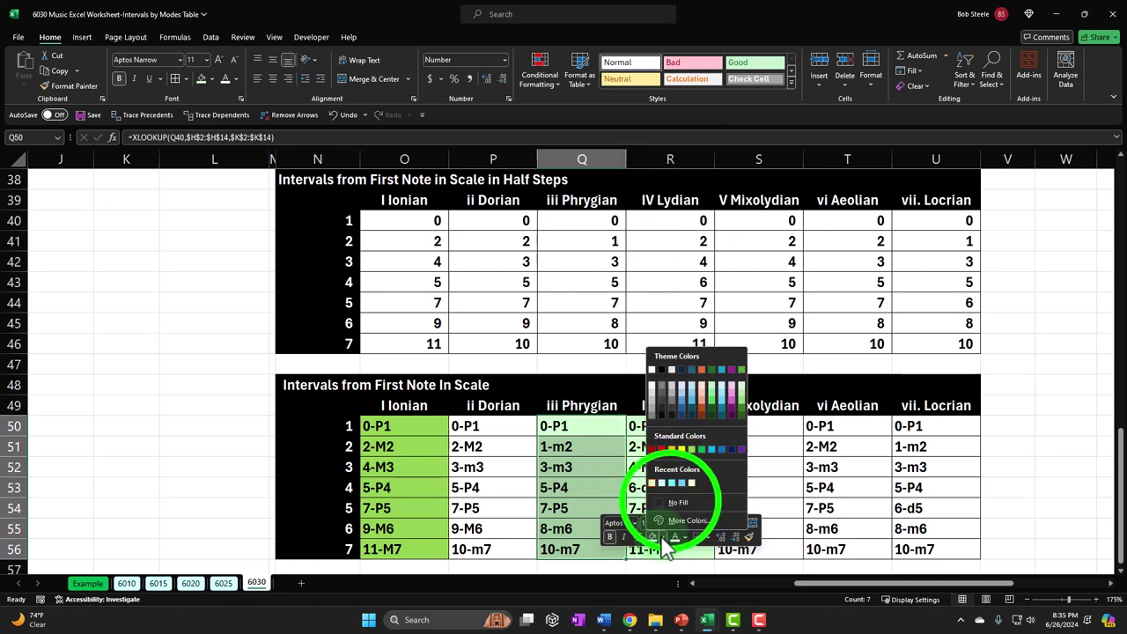
left_click(671, 495)
- Shade the Mixolydian labels in S50:S56 with the recently used pale green
left_click_drag(781, 426, 770, 550)
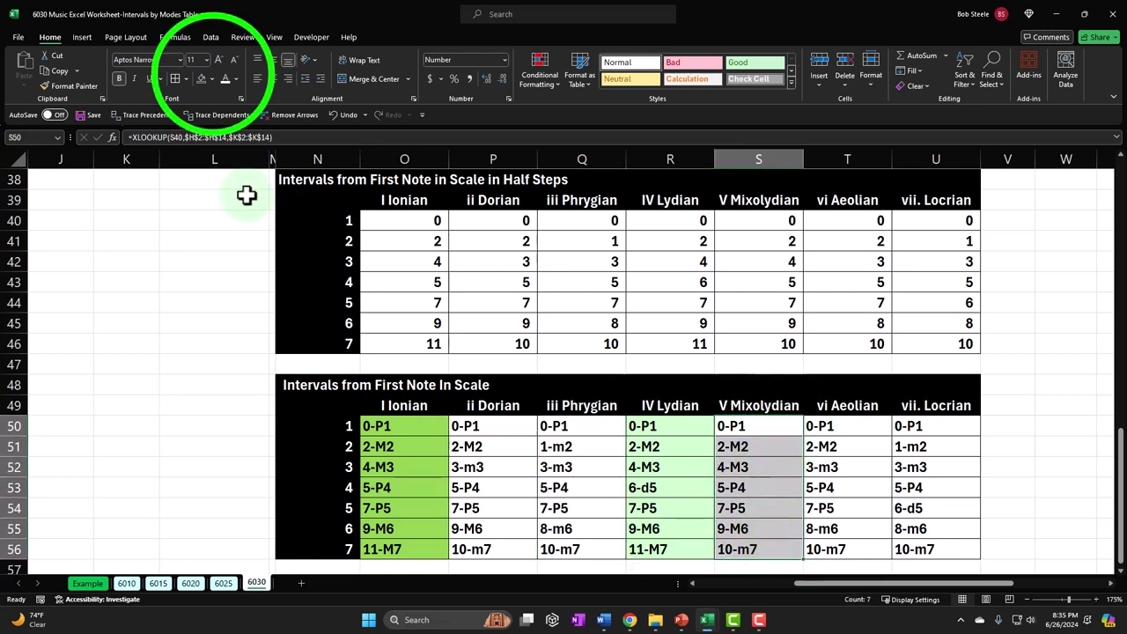
left_click(213, 79)
left_click(202, 221)
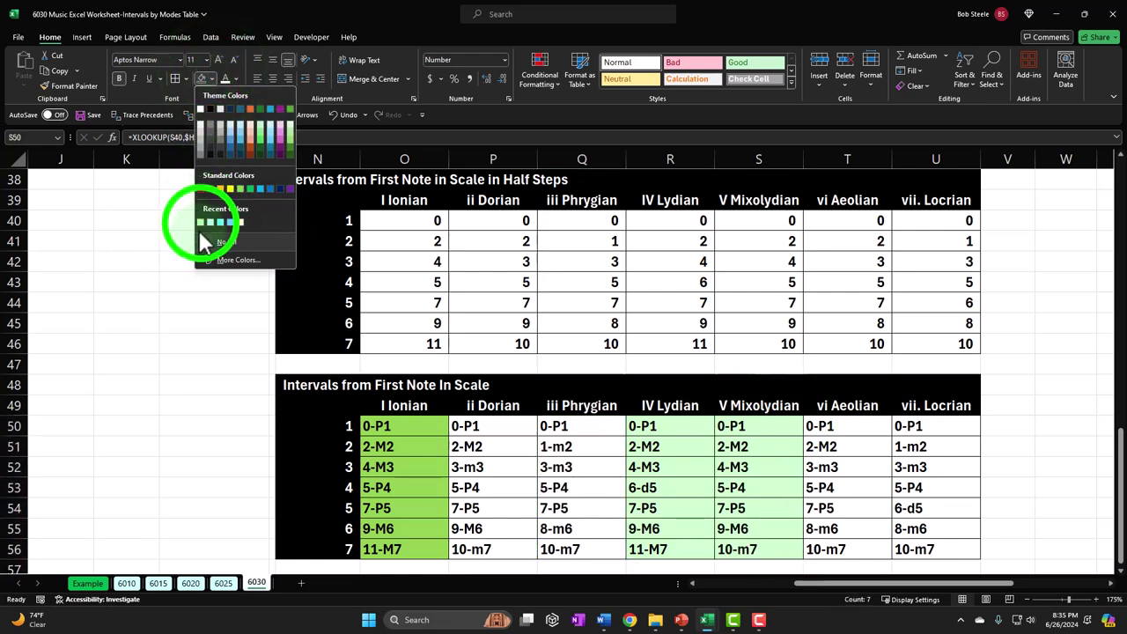
- Examine the Lydian intervals from R50 down to R56, comparing the third-note labels across the Ionian, Lydian and Mixolydian columns
left_click(659, 446)
left_click(664, 425)
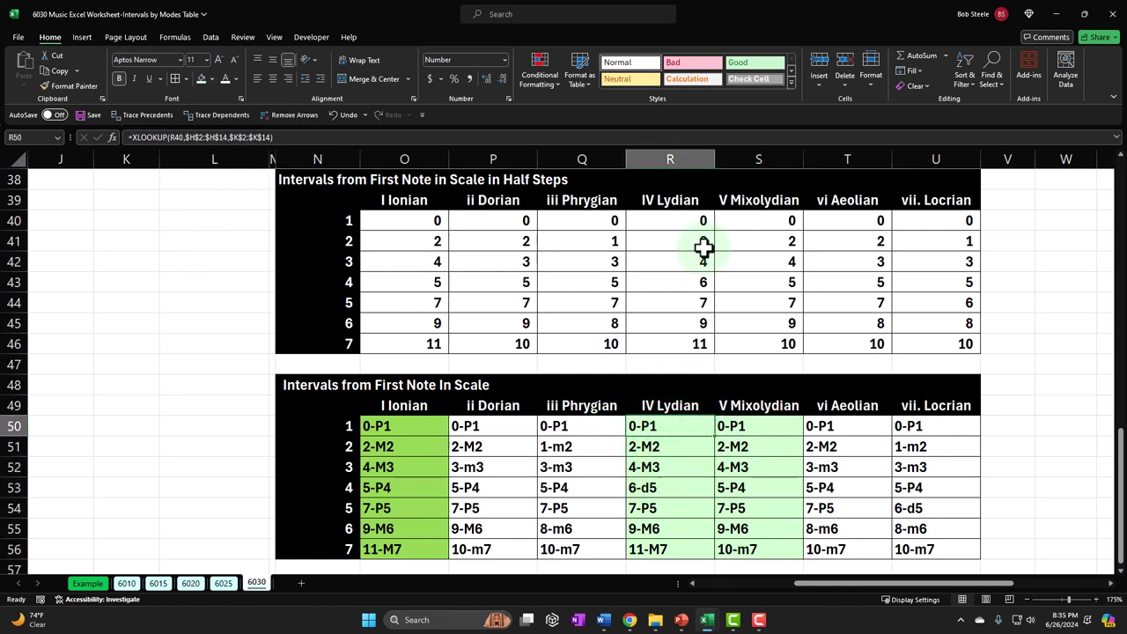
key("ctrl+c")
key("Down")
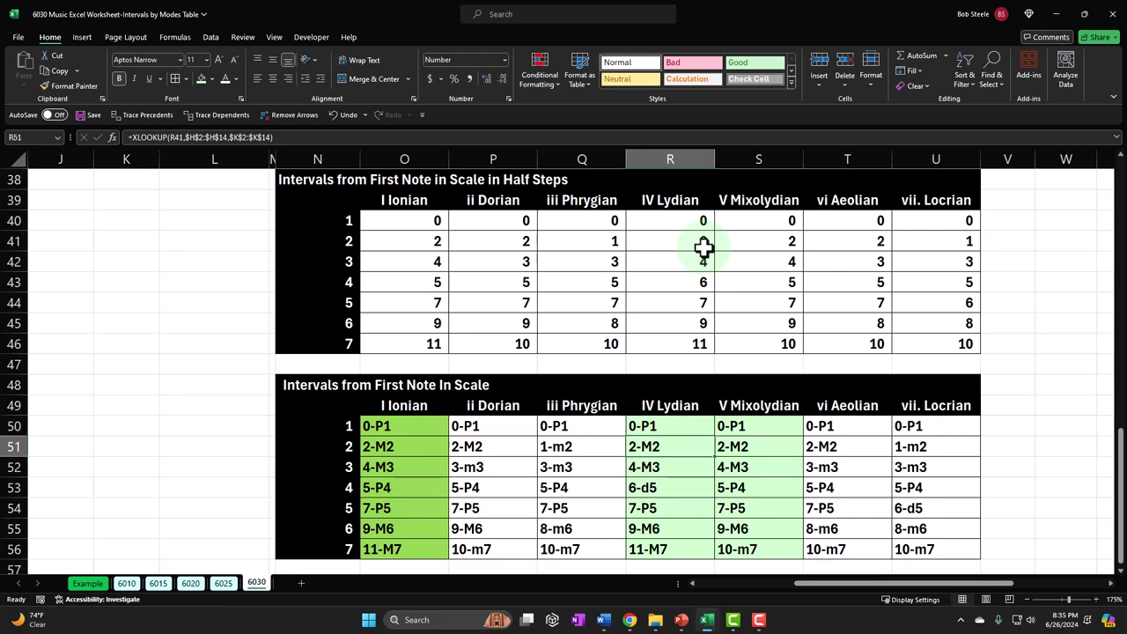
key("Down")
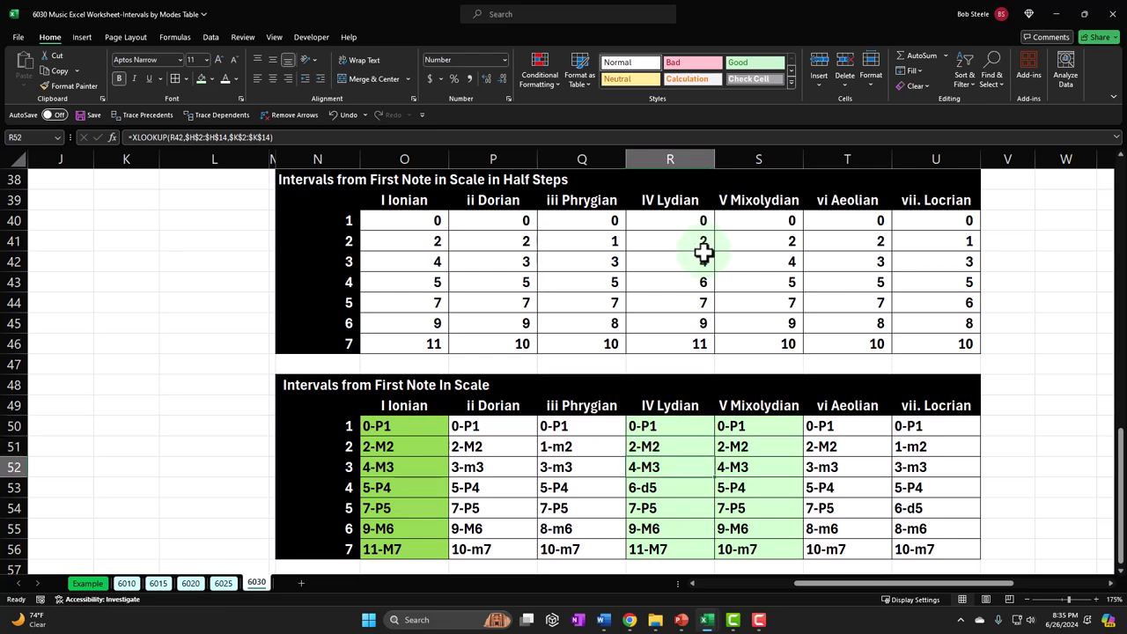
left_click(433, 471, "ctrl")
left_click(746, 468, "ctrl")
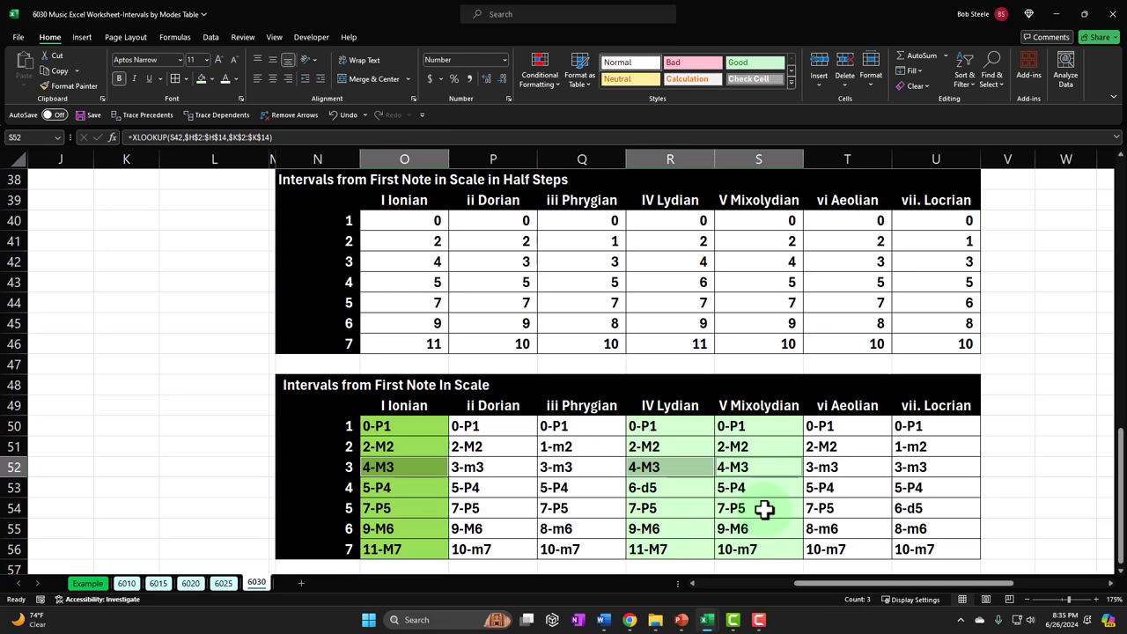
key("Left")
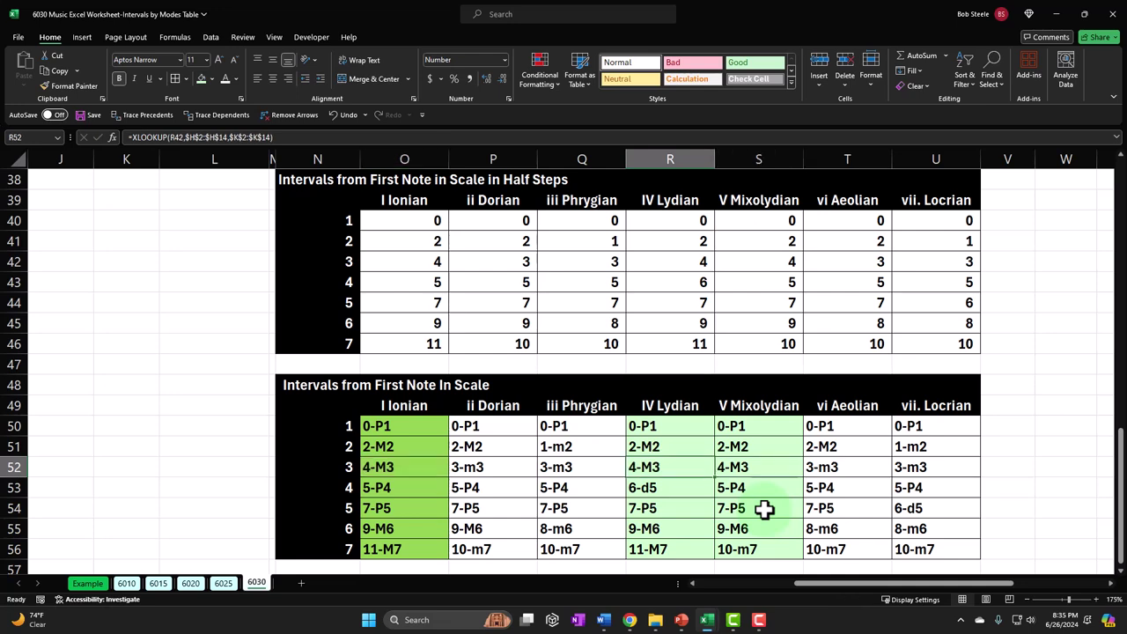
key("Down")
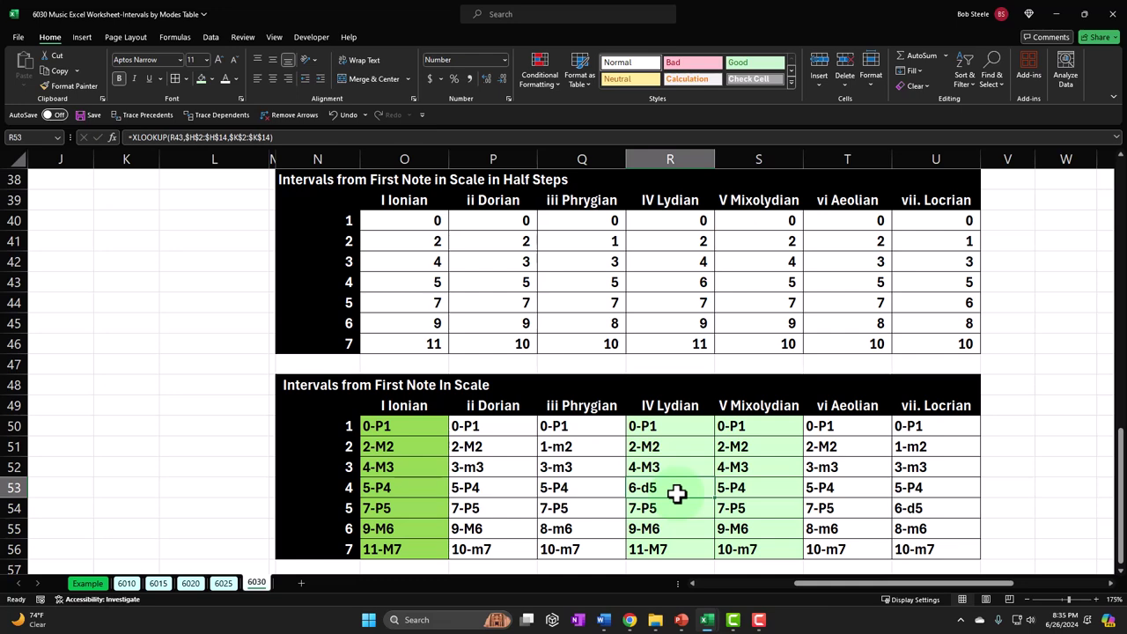
key("Down")
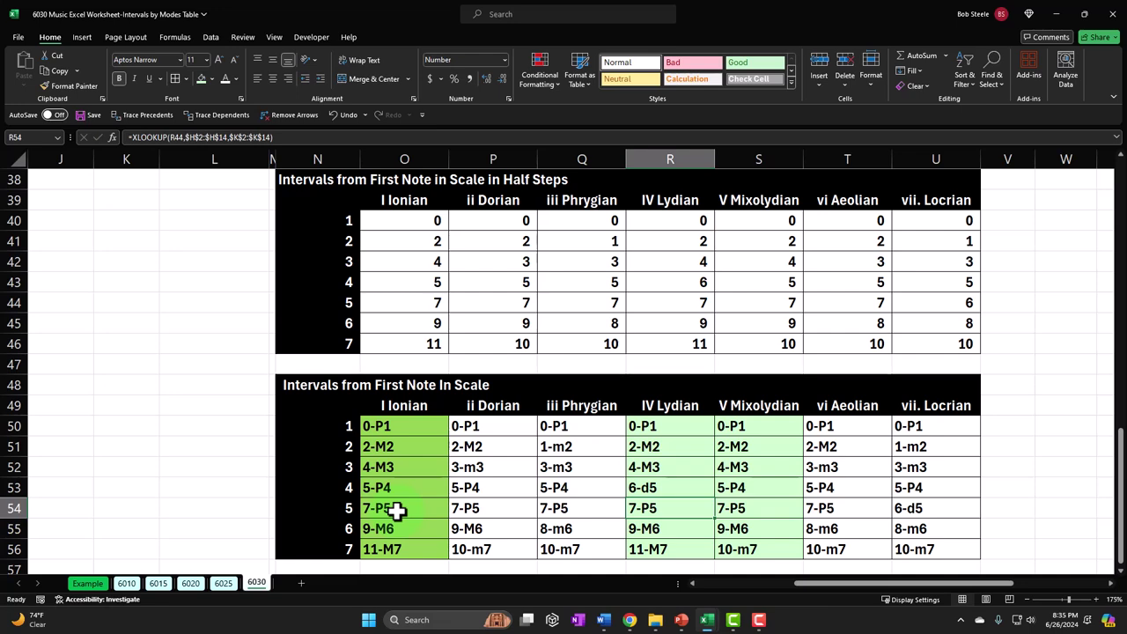
key("Down")
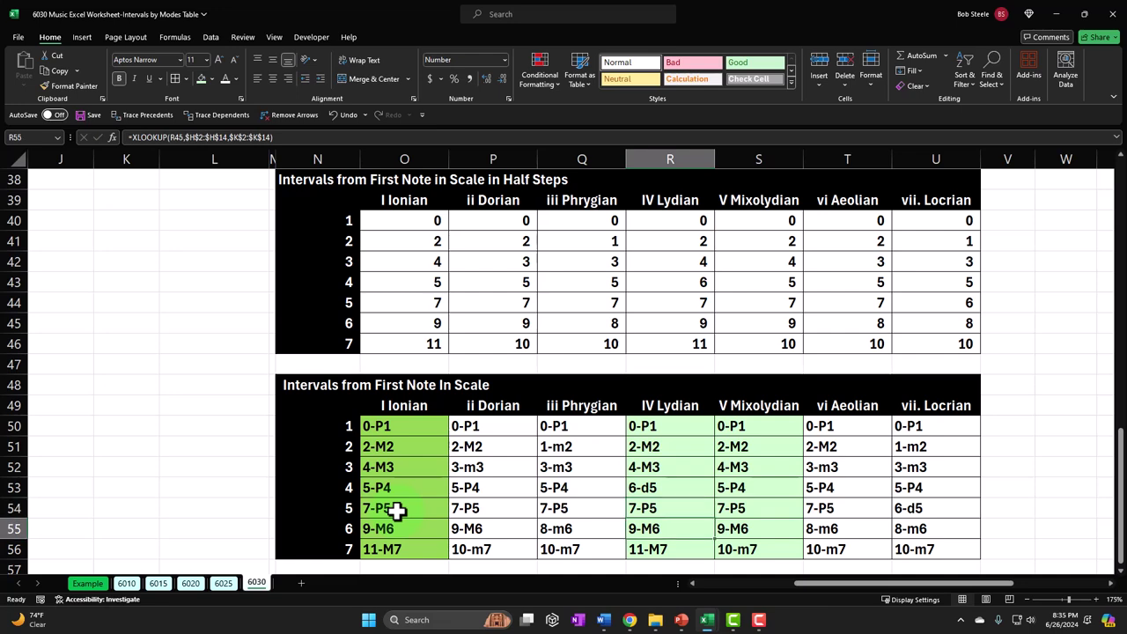
key("Down")
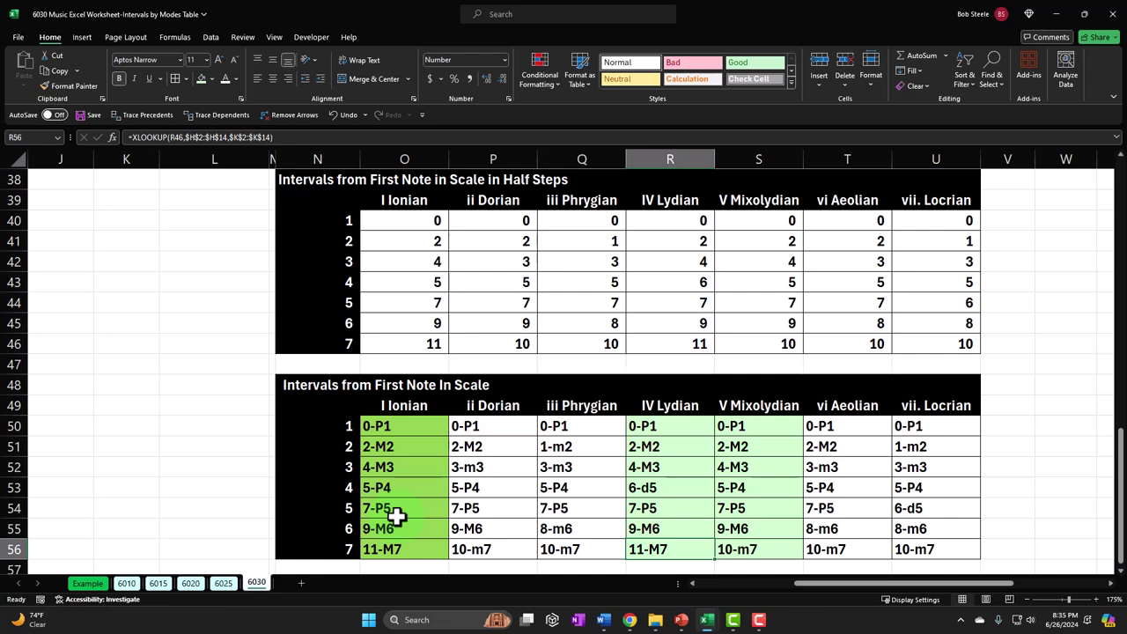
- Compare the Ionian labels in O50:O56 with the Lydian labels in R50:R56, examining the Lydian fourth in R53
left_click_drag(407, 424, 404, 546)
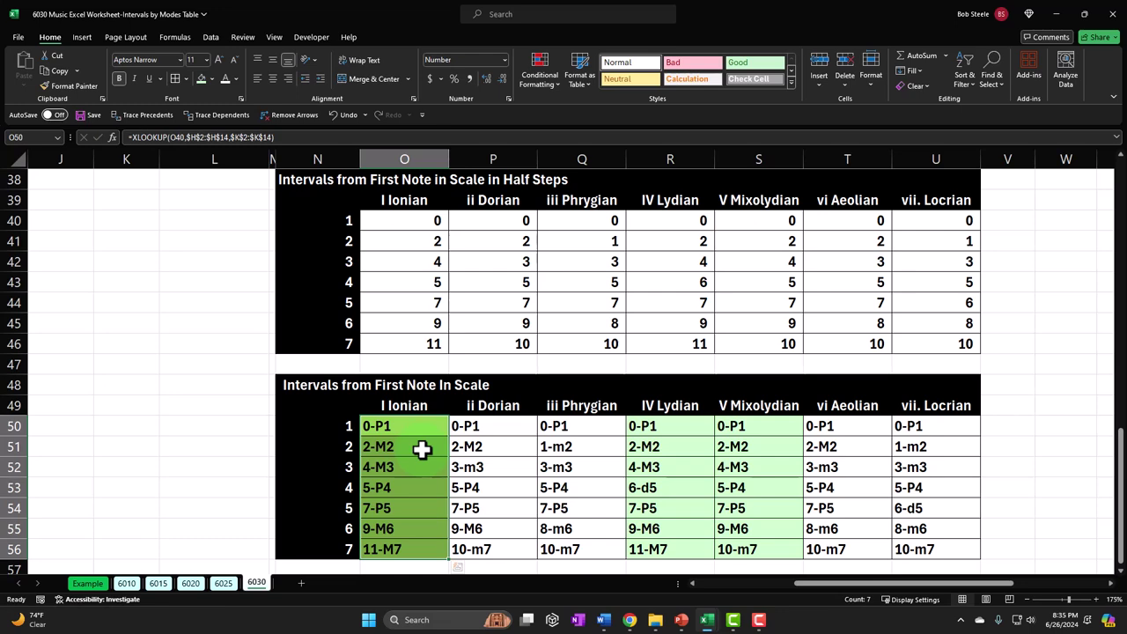
left_click(650, 425)
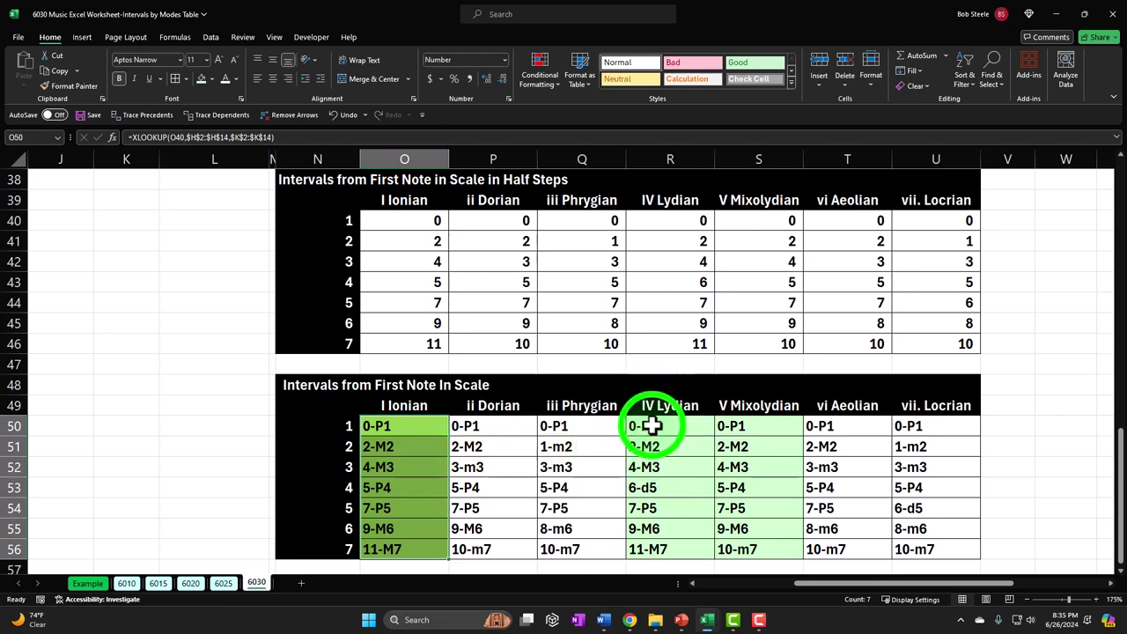
left_click_drag(650, 425, 656, 552)
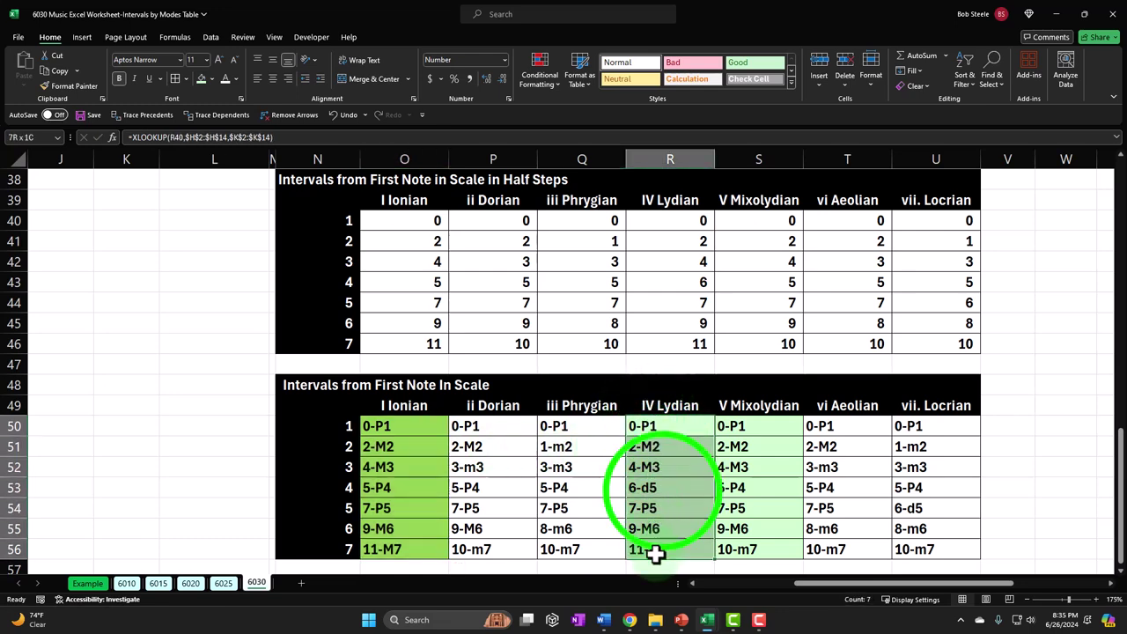
left_click(662, 489)
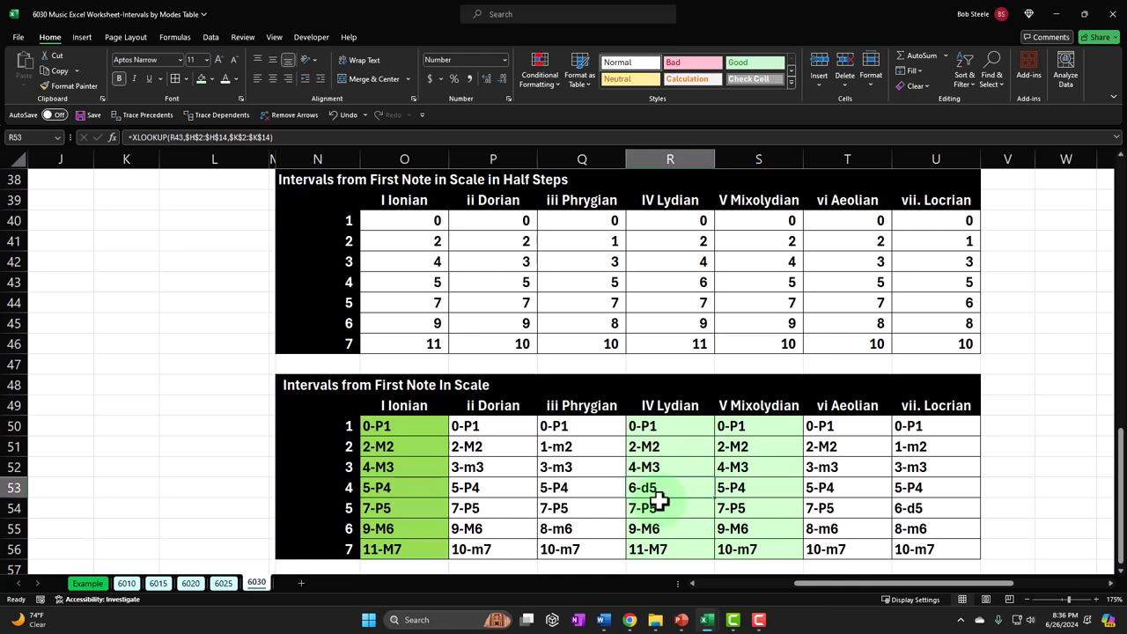
- Examine the Mixolydian intervals one by one from S50 down to S56, comparing each with the Ionian column
key("Right")
key("Up")
key("Up")
key("Up")
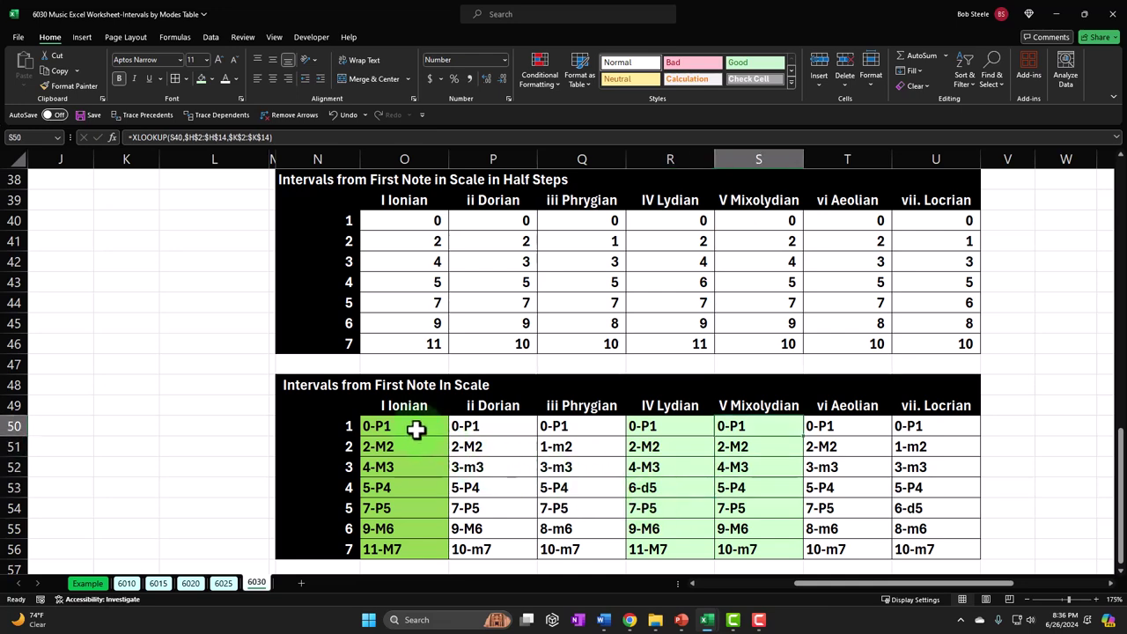
key("Down")
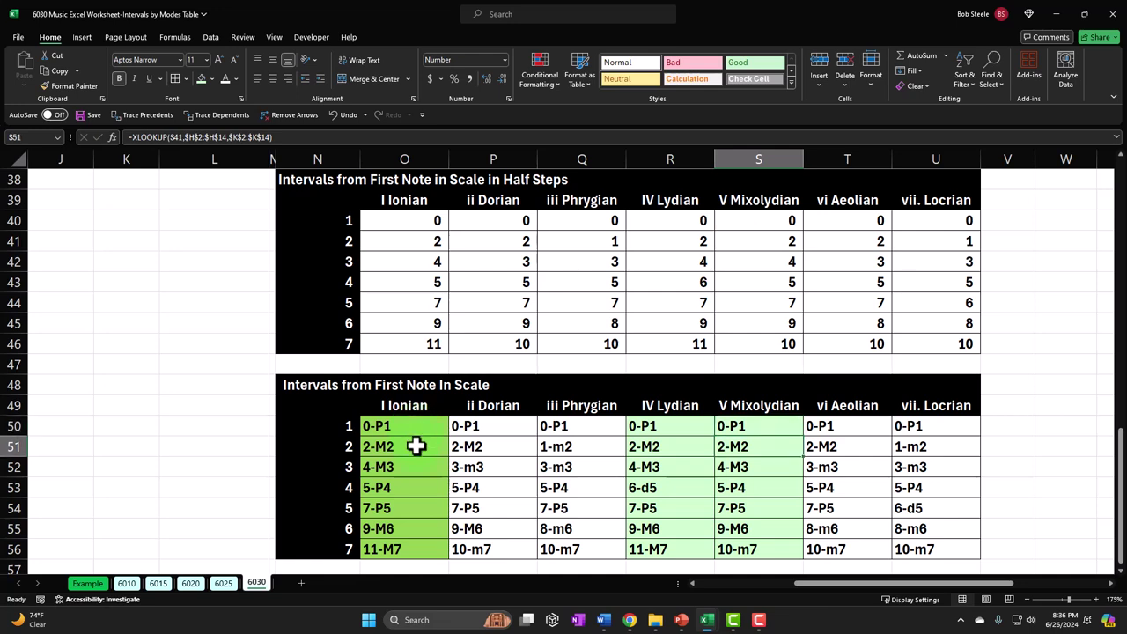
key("Down")
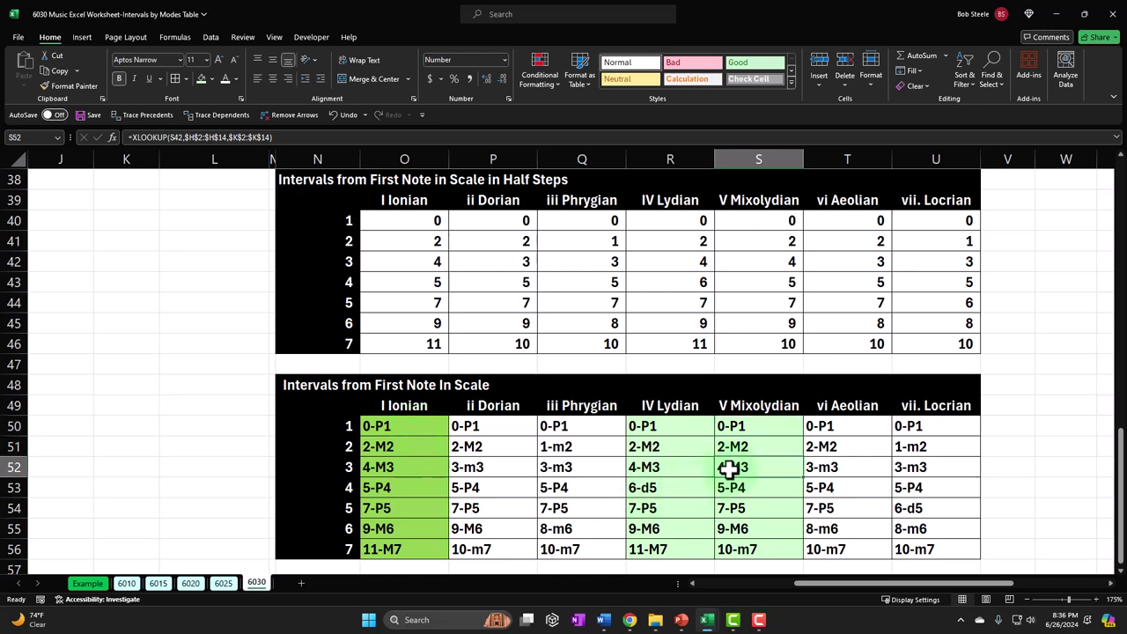
key("Down")
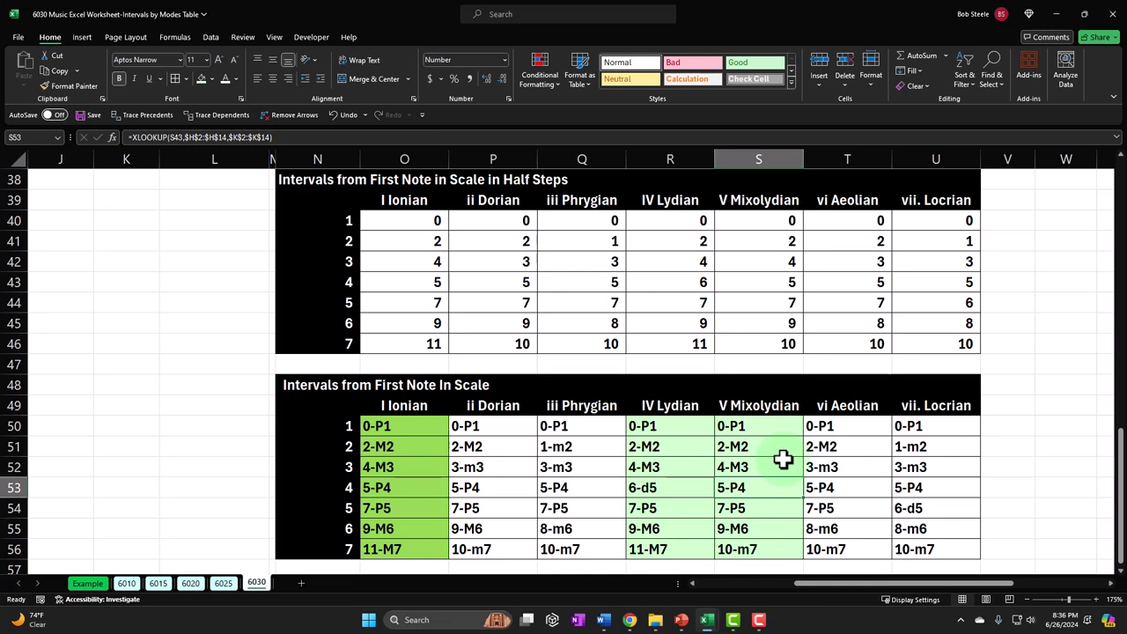
key("Down")
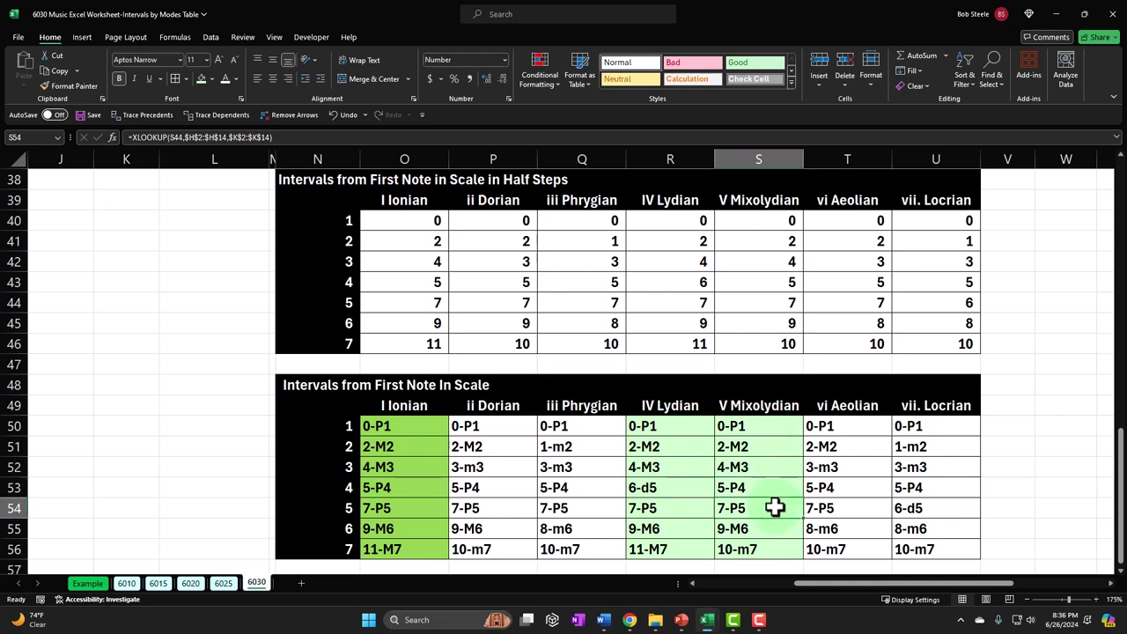
left_click(771, 485)
key("Down")
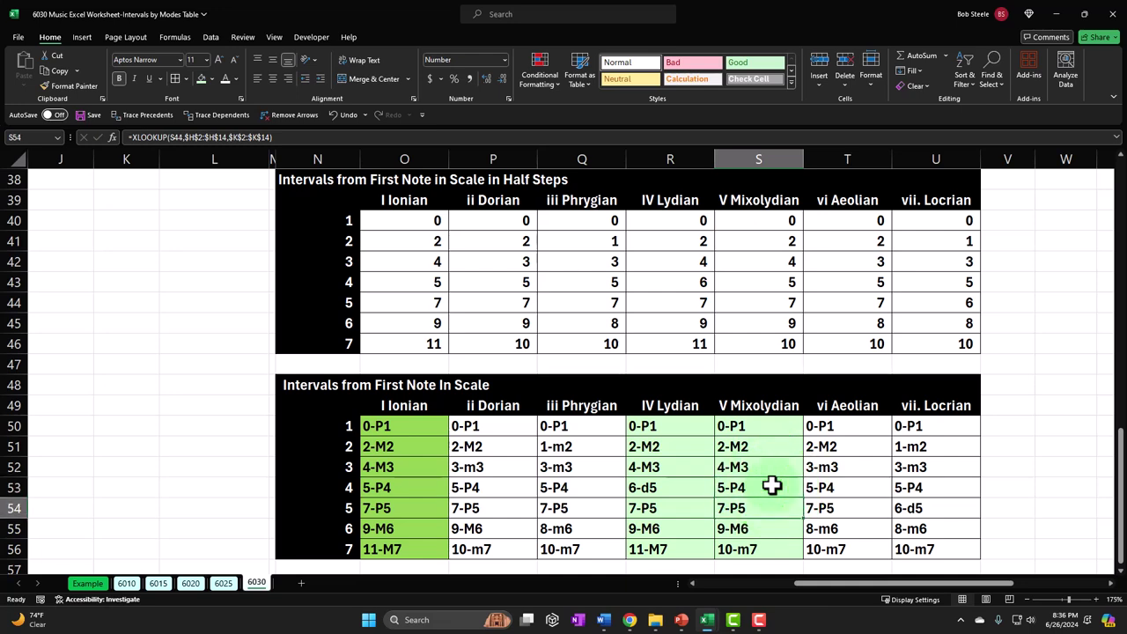
key("Down")
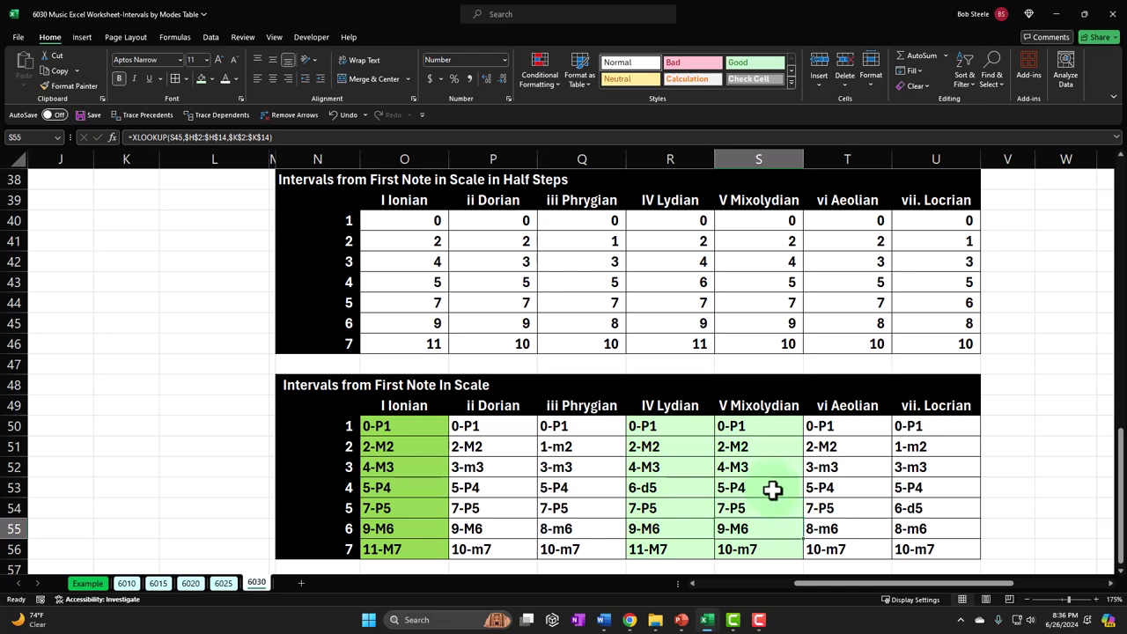
key("Down")
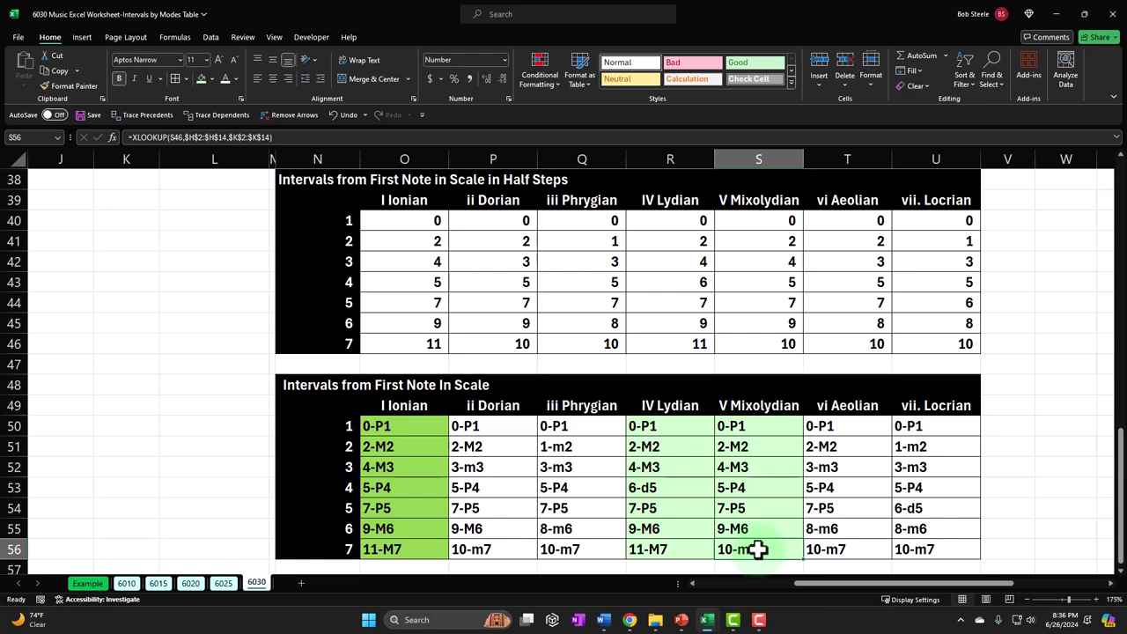
- Shade the Aeolian labels in T50:T56 with the standard light blue fill colour
left_click_drag(854, 425, 852, 541)
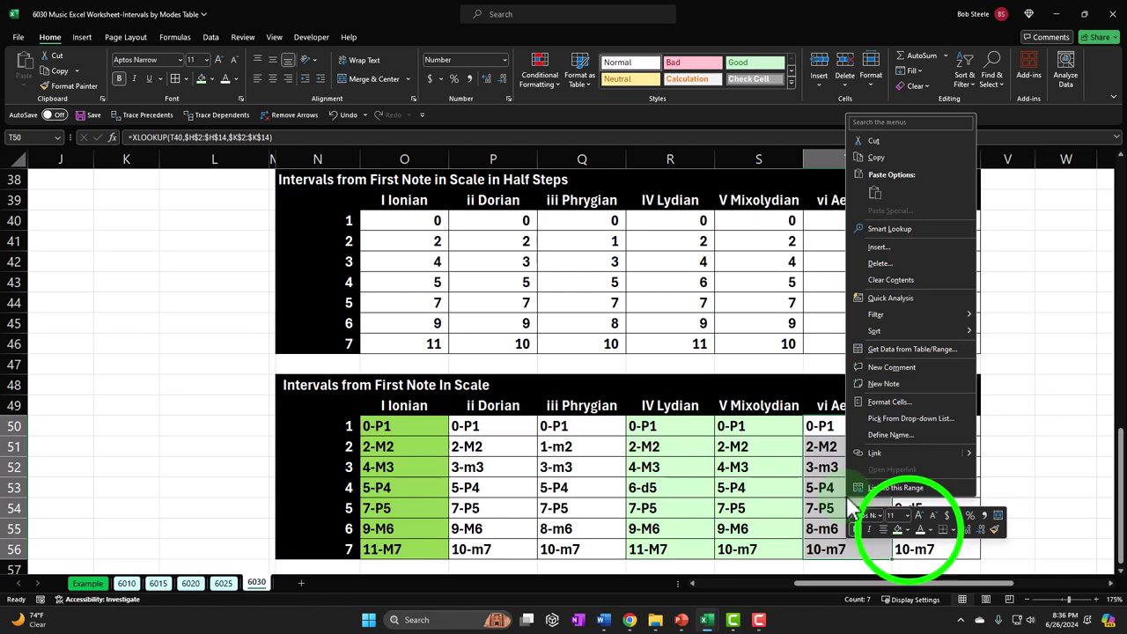
left_click(907, 529)
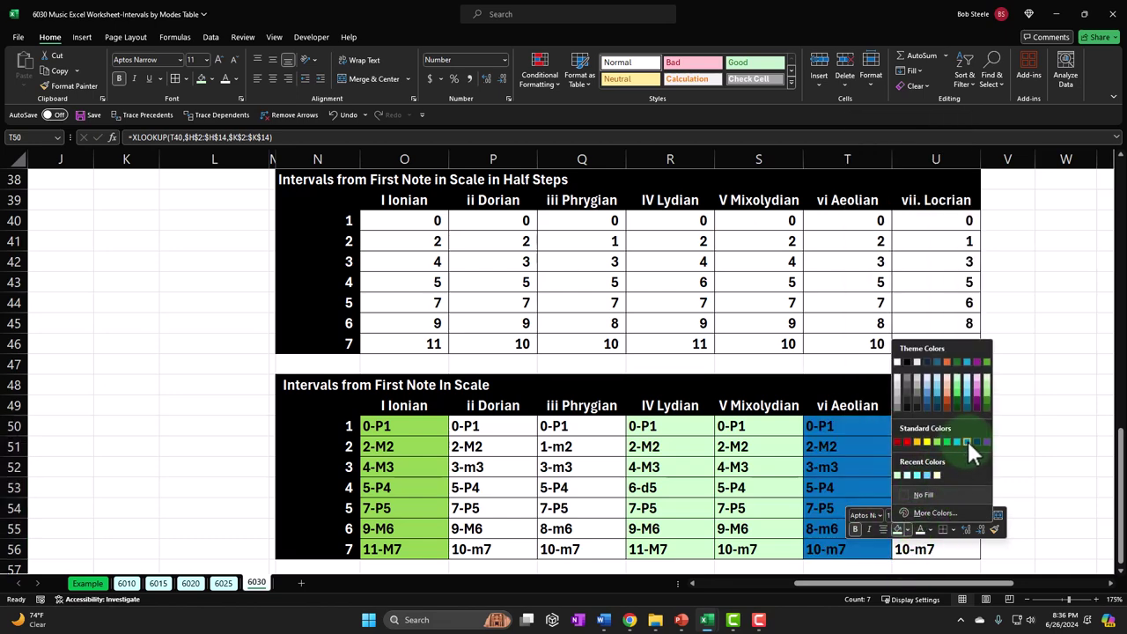
left_click(956, 443)
- Shade the Dorian and Phrygian labels in P50:Q56 with a very pale cyan chosen from the extended colour palette
left_click_drag(503, 422, 569, 543)
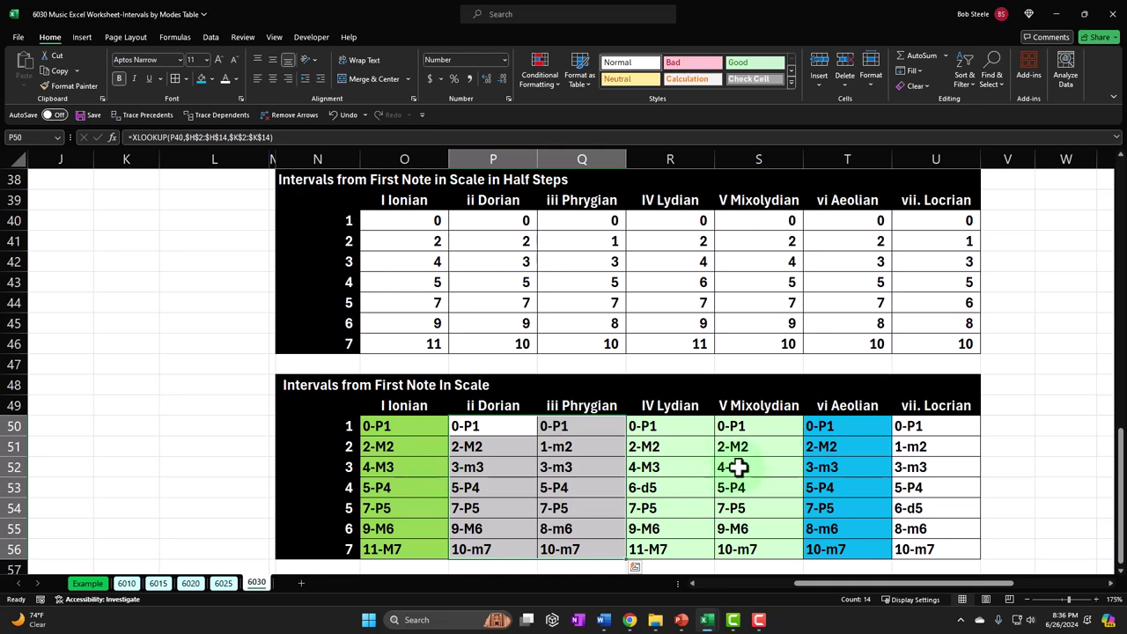
right_click(516, 466)
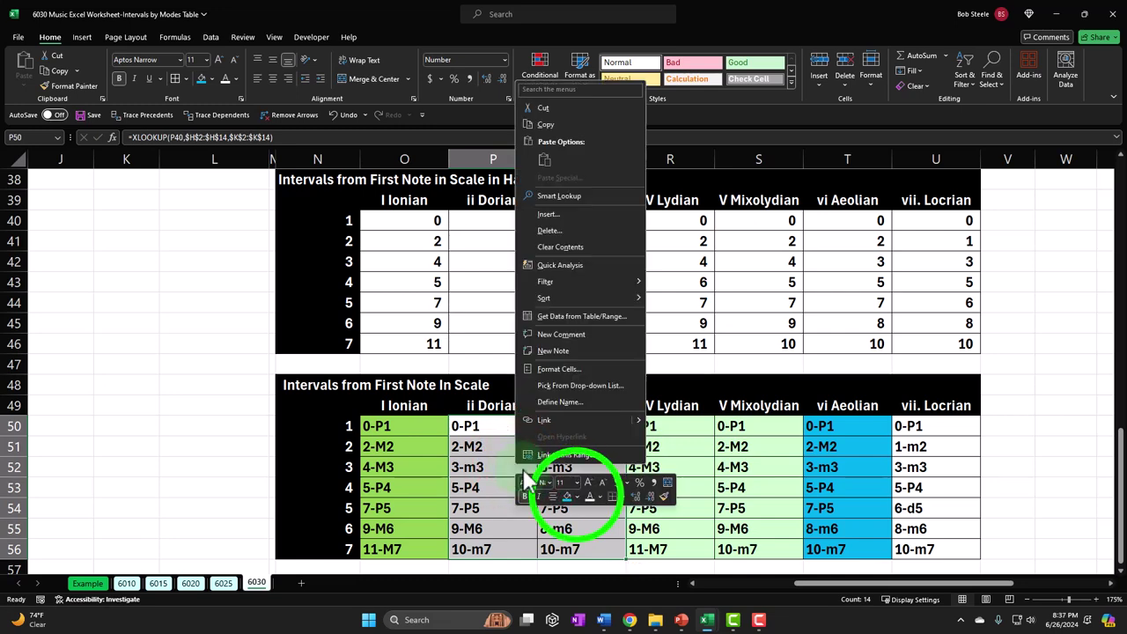
left_click(577, 494)
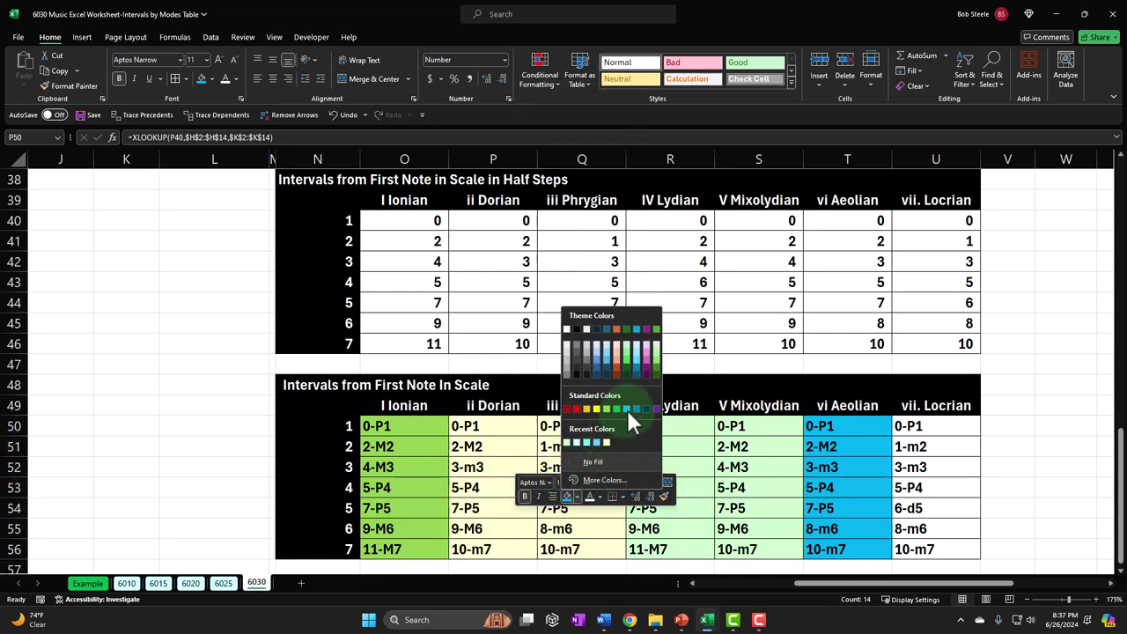
left_click(595, 481)
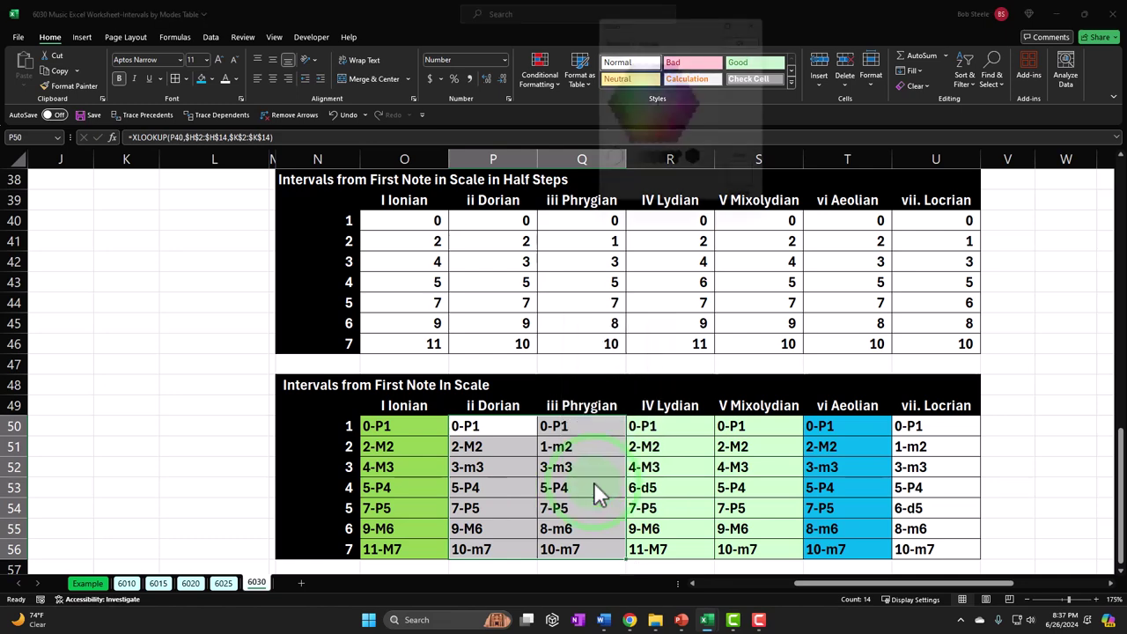
left_click(650, 100)
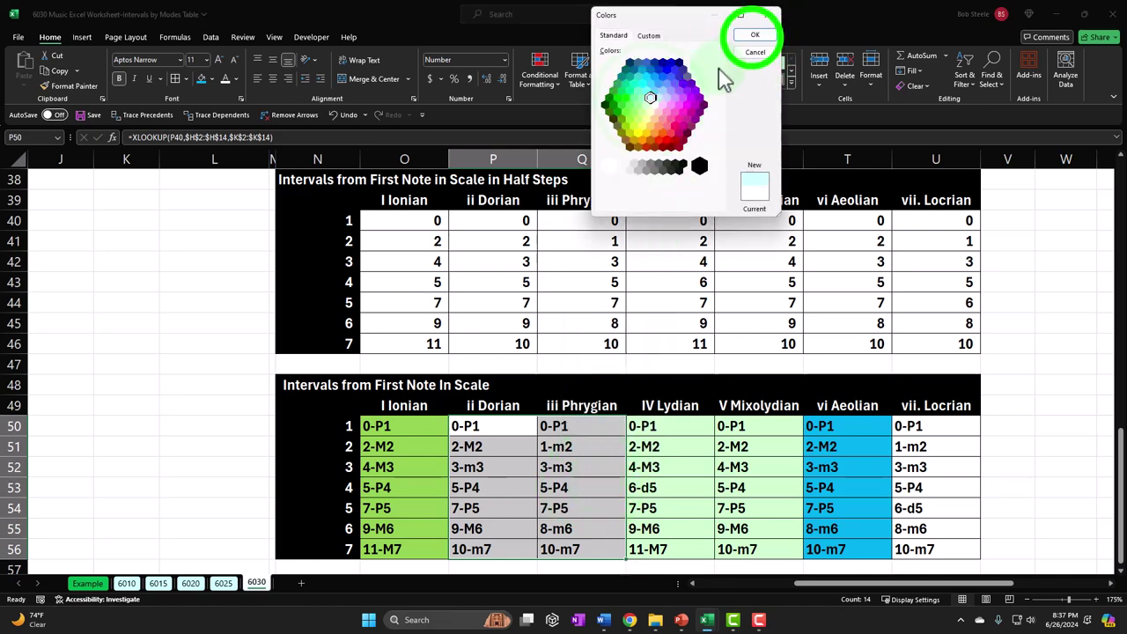
left_click(754, 35)
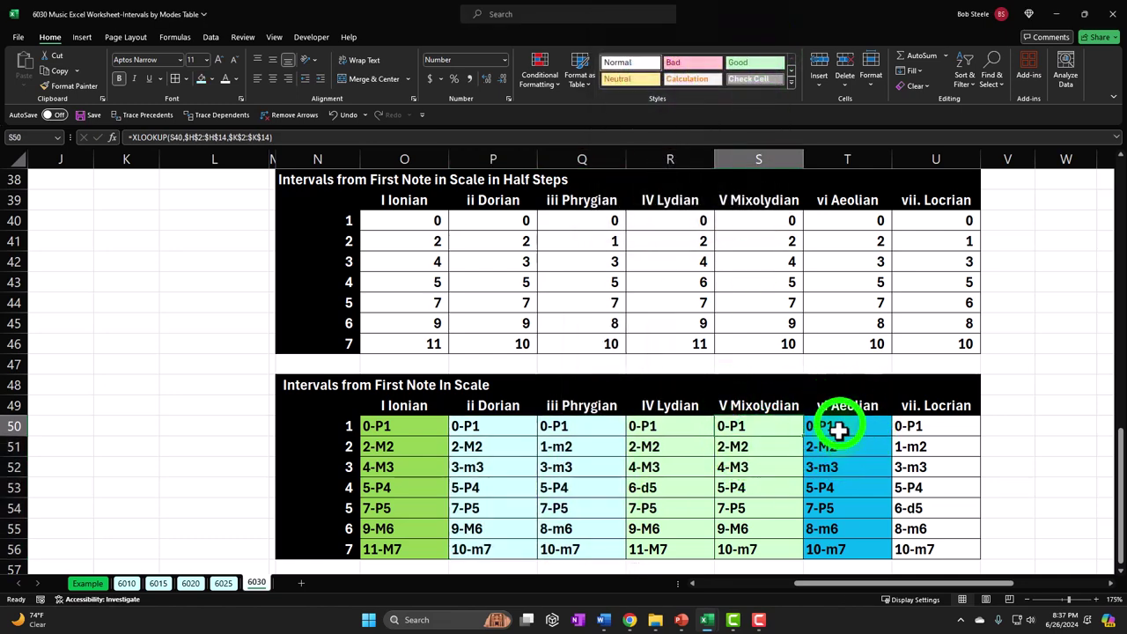
- Compare the Aeolian intervals with the Ionian column, examining each label from T50 down to T56
left_click(834, 427)
left_click(415, 426)
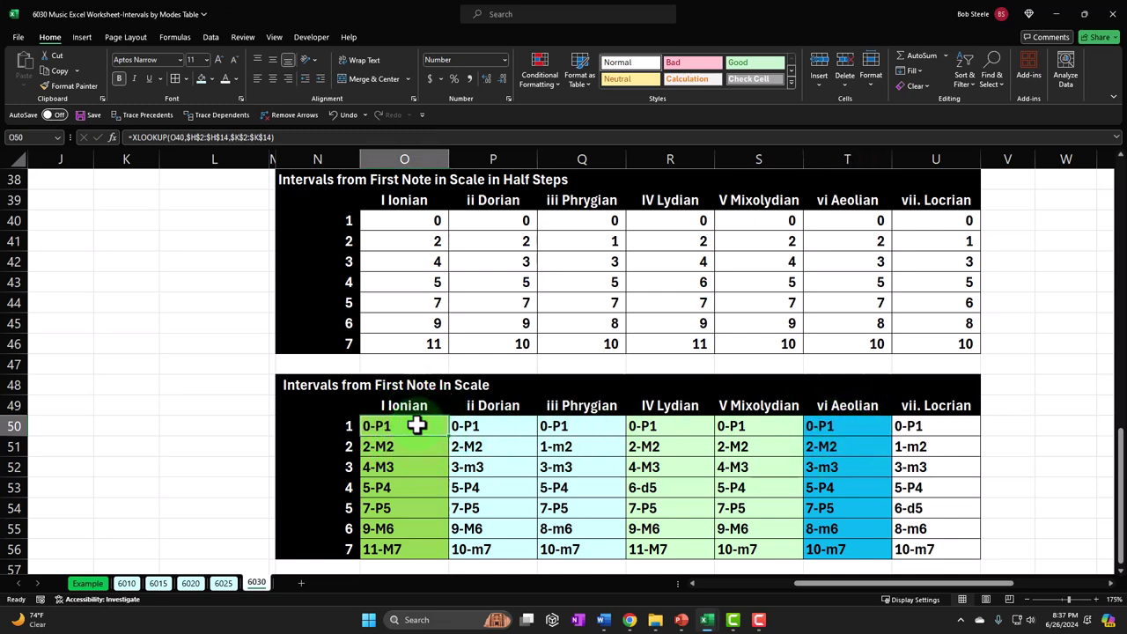
left_click(854, 426)
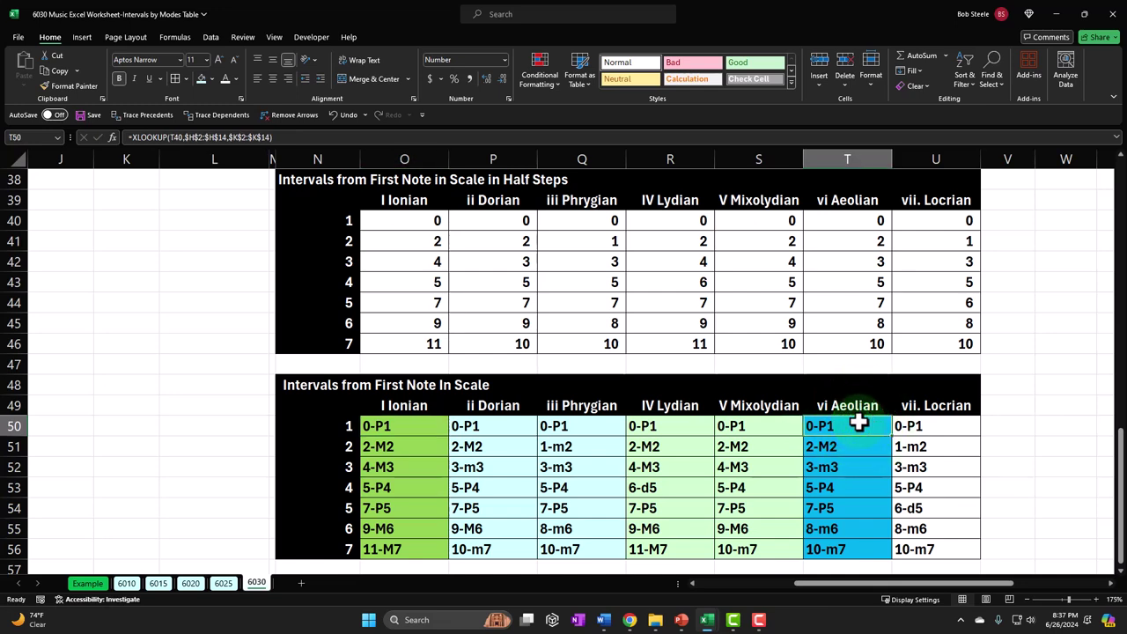
key("Down")
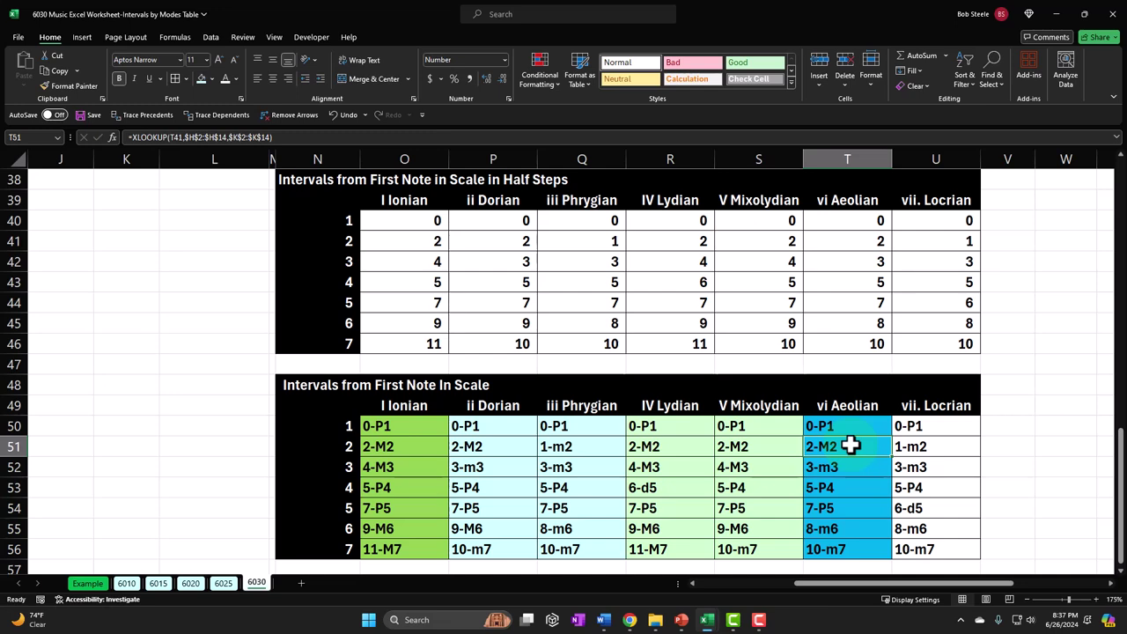
key("Down")
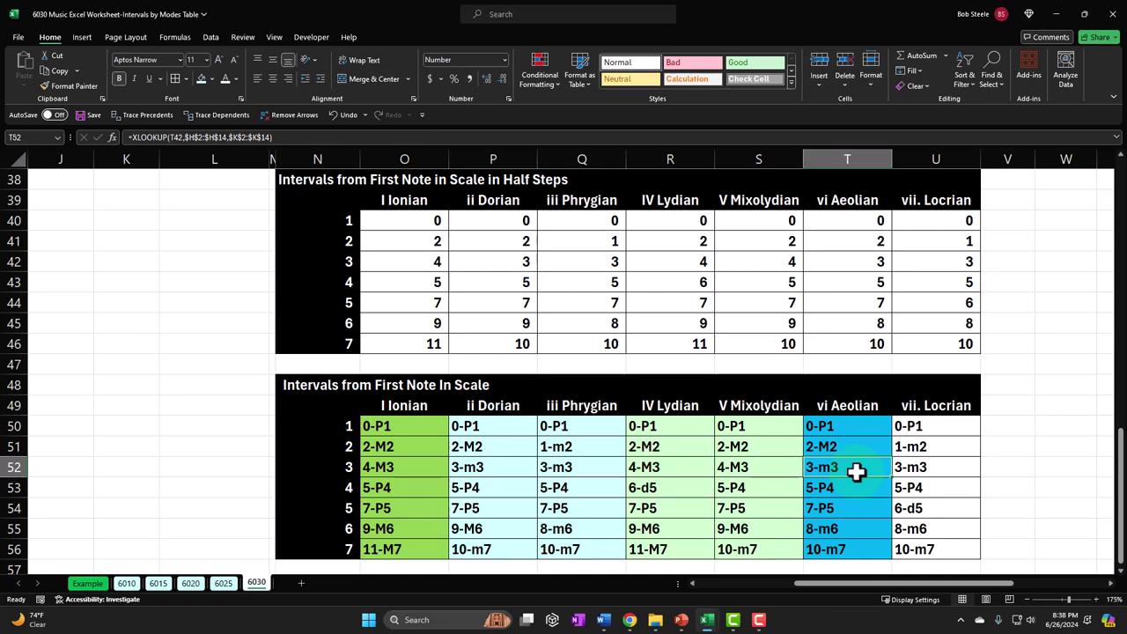
key("Down")
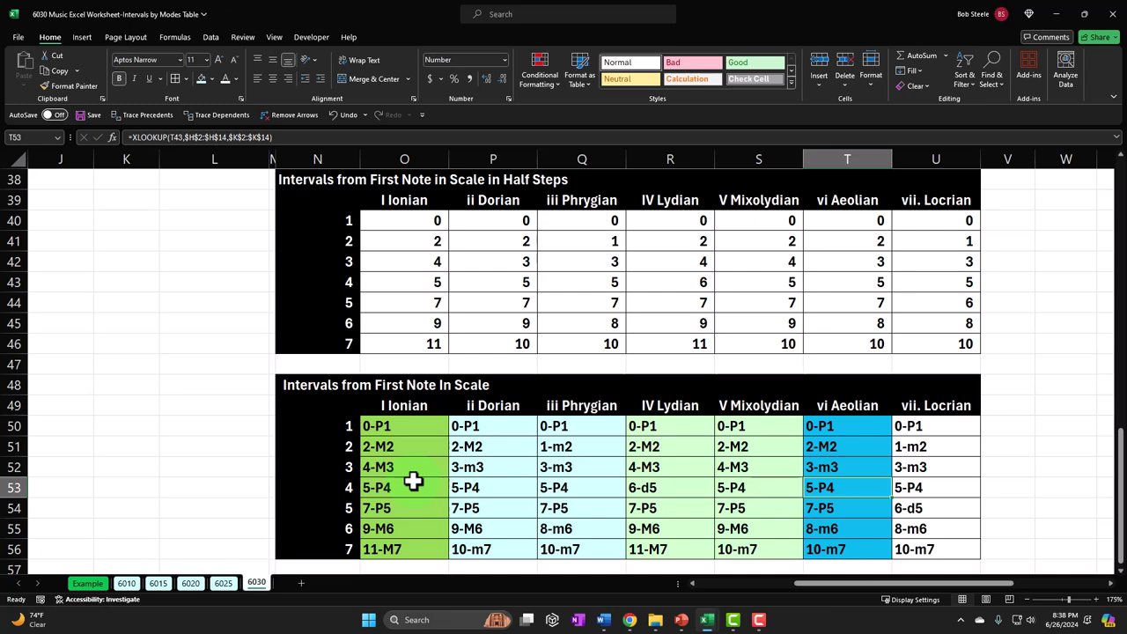
key("Down")
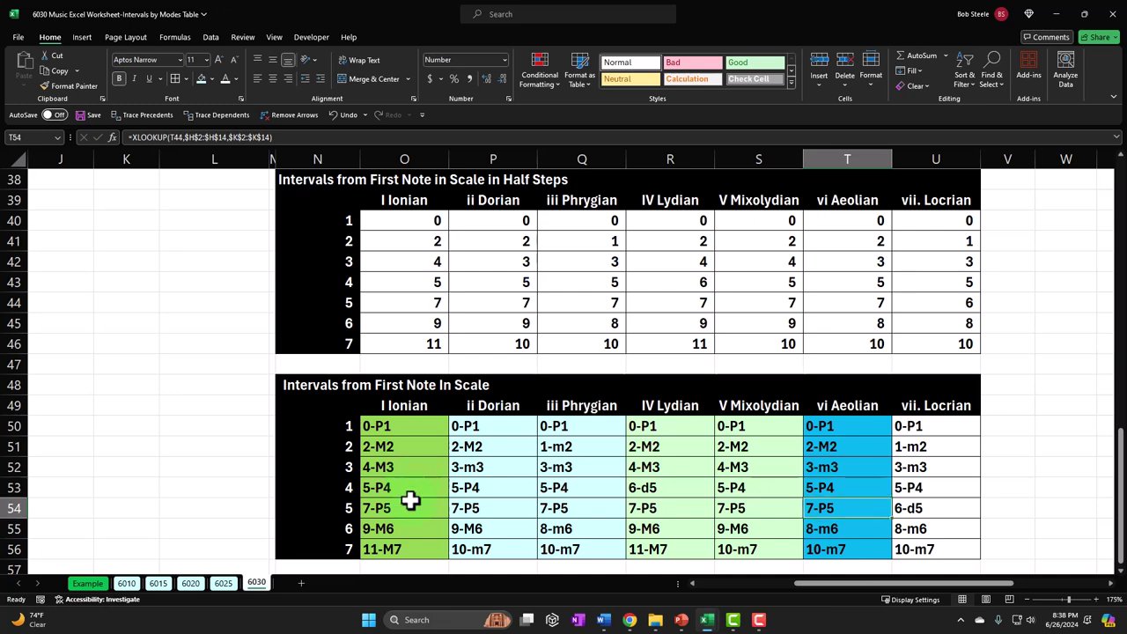
key("Down")
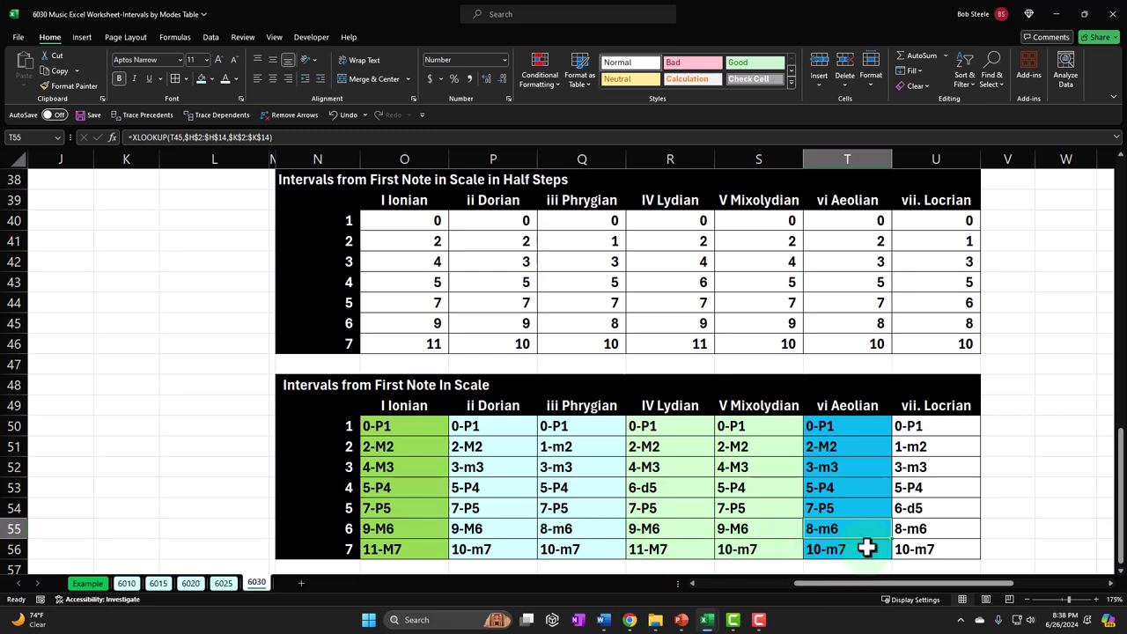
key("Down")
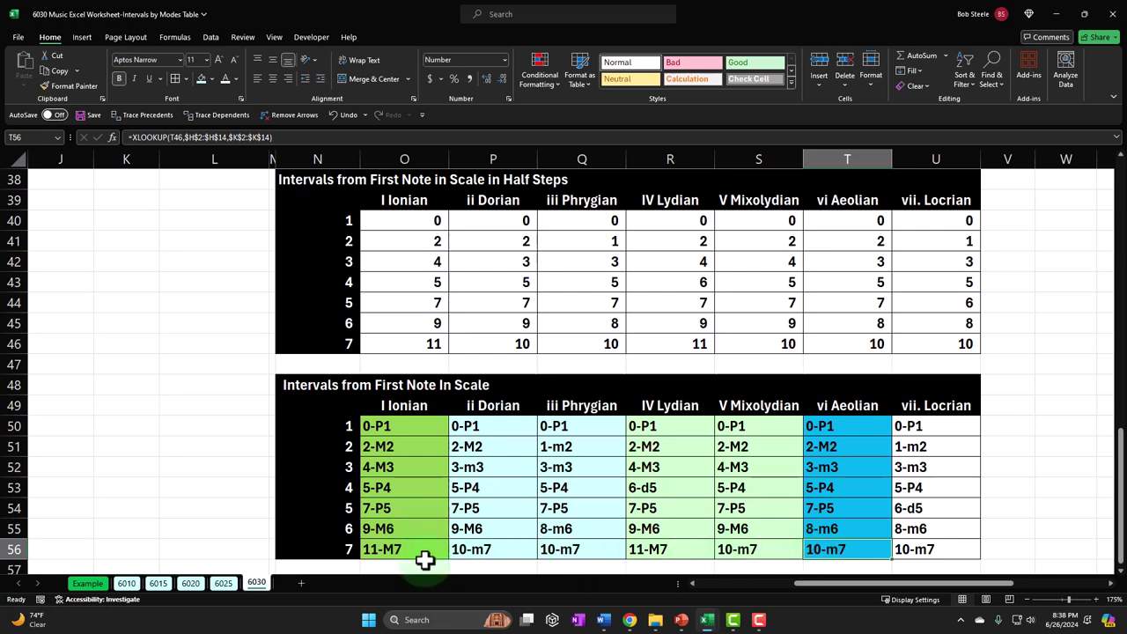
- Review the Aeolian column again from the first note to the seventh, examining its third, seventh and sixth intervals individually
left_click(843, 430)
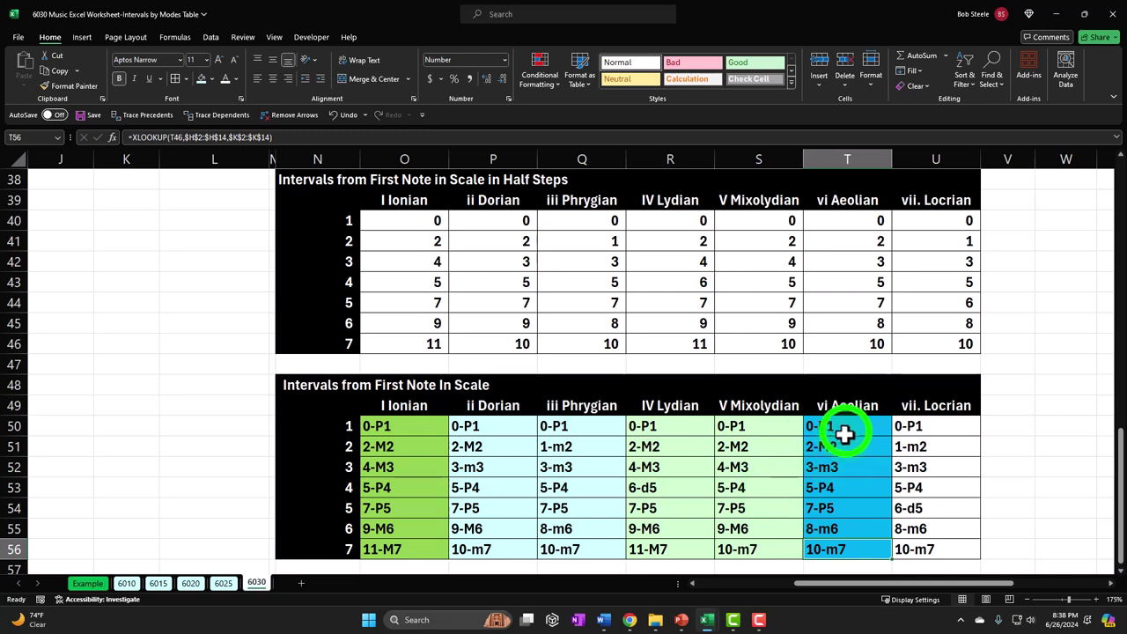
key("Down")
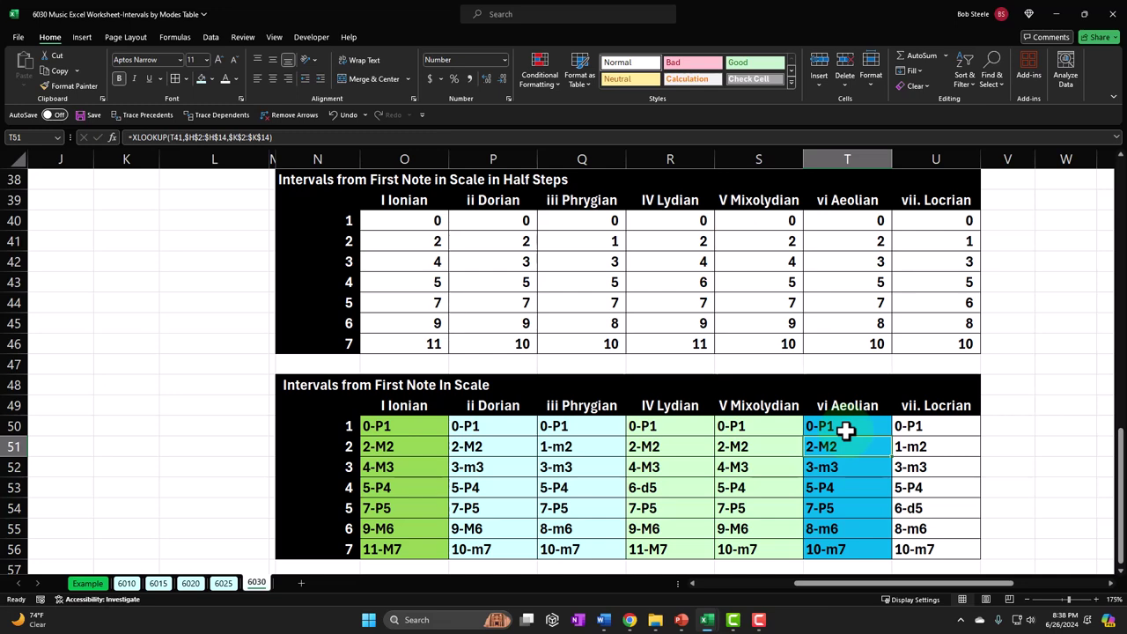
key("Down")
key("Down")
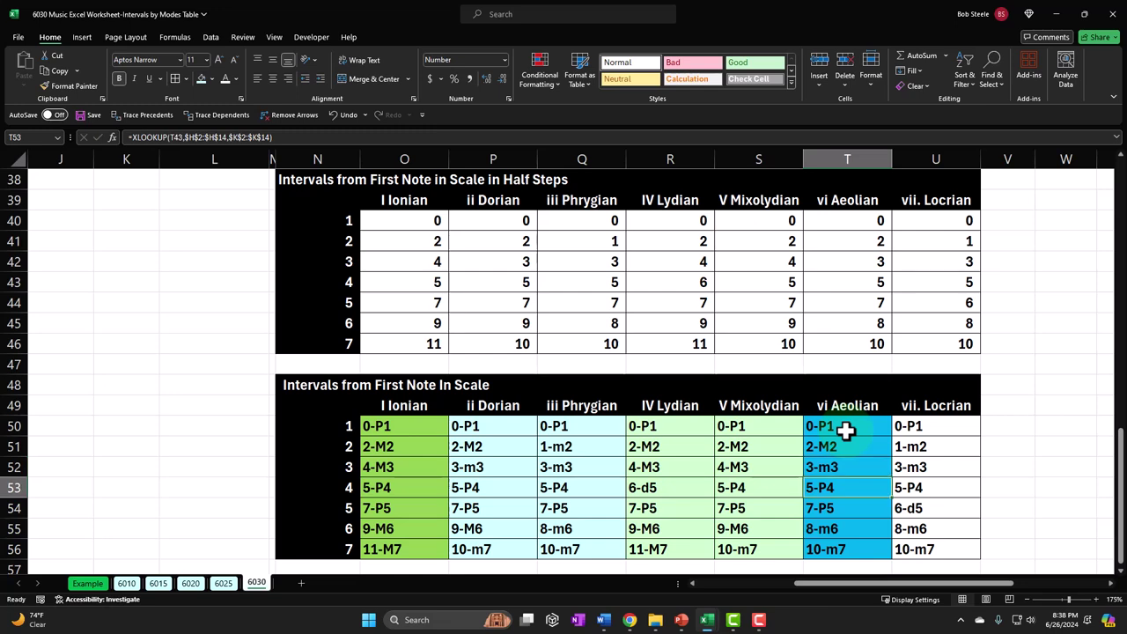
key("Down")
key("Down")
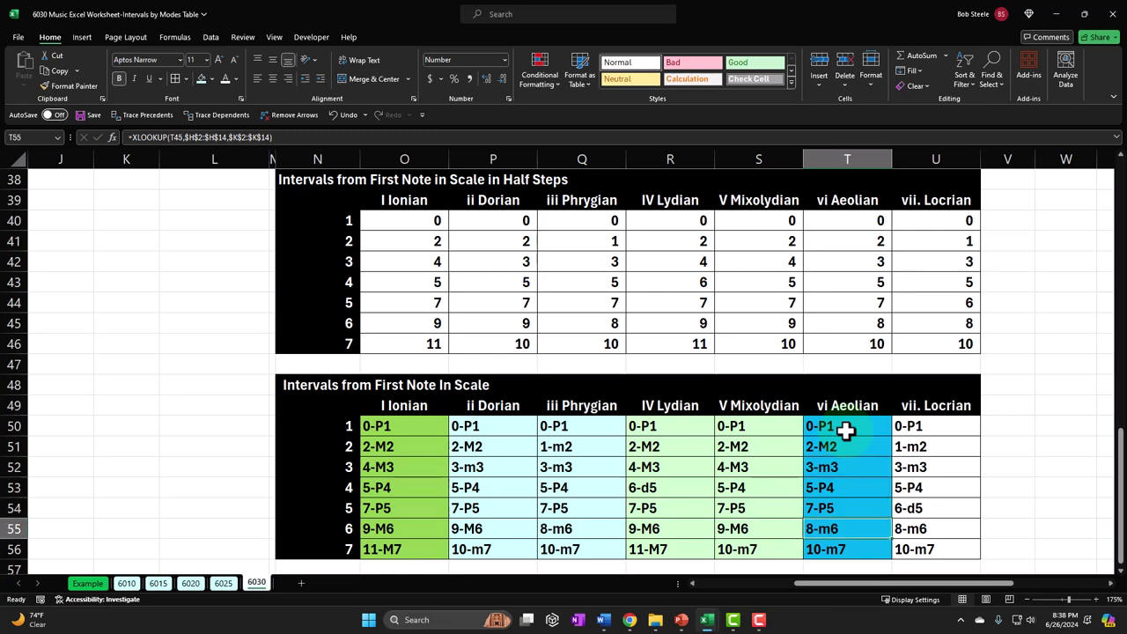
key("Down")
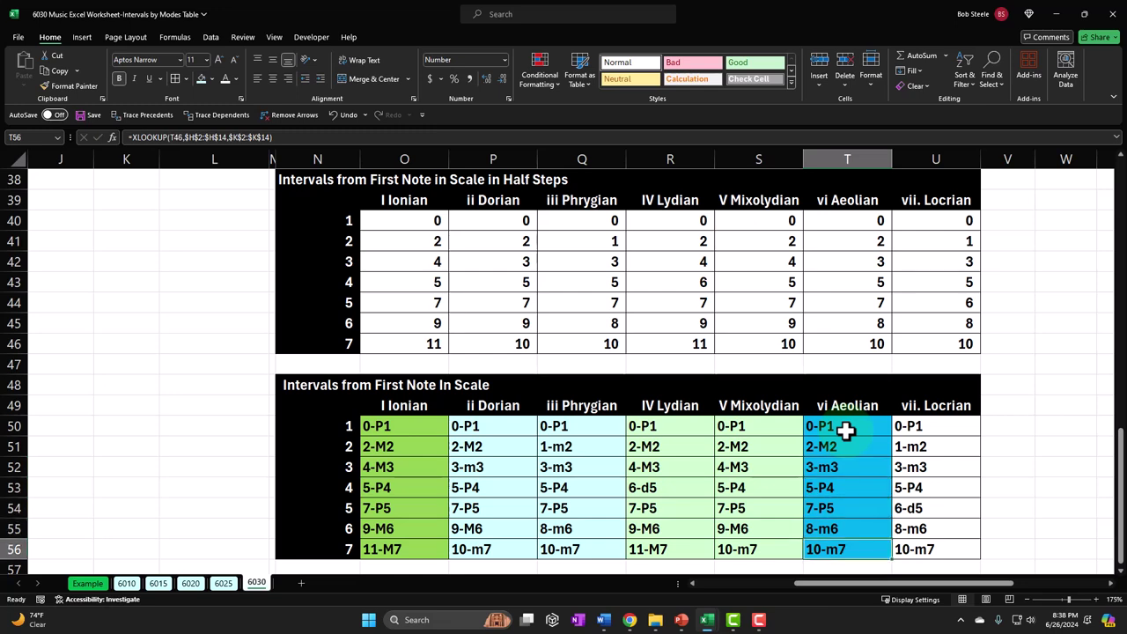
left_click(847, 432)
left_click(837, 467)
left_click(855, 549)
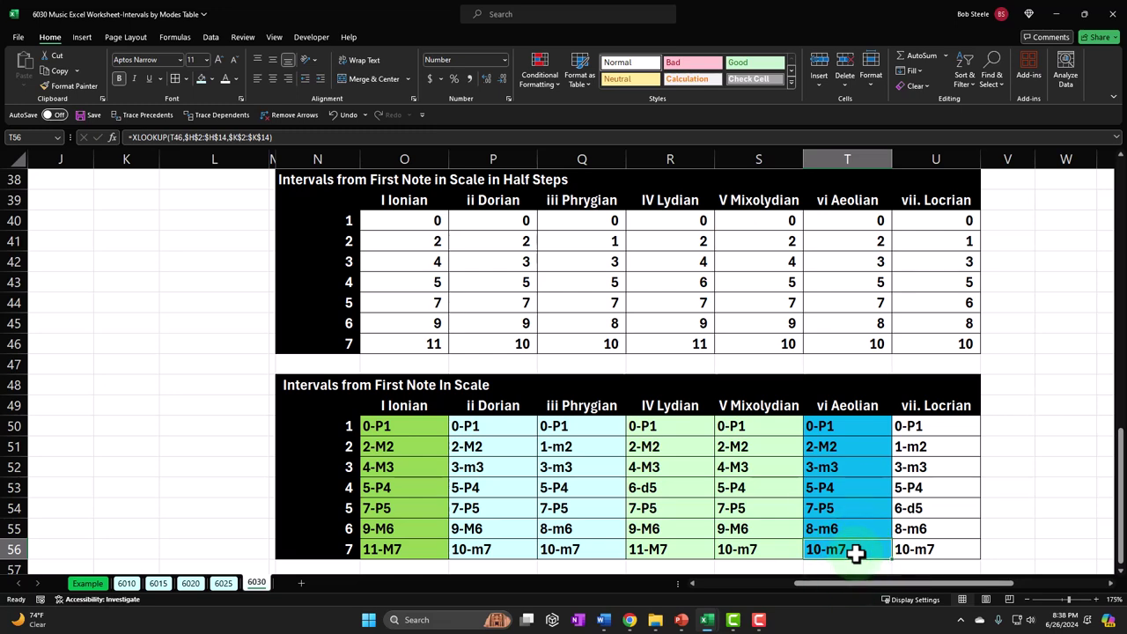
left_click(851, 528)
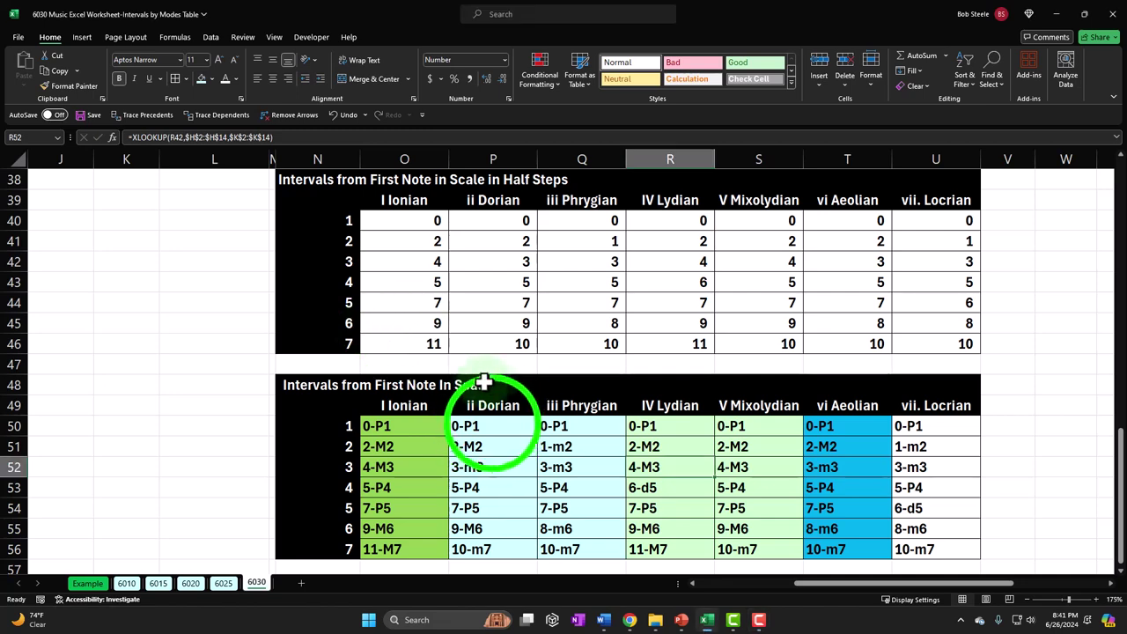
- Compare the Dorian and Phrygian interval labels in P50:Q56 with the Aeolian labels in T50:T56 and the Ionian column
left_click_drag(489, 423, 576, 546)
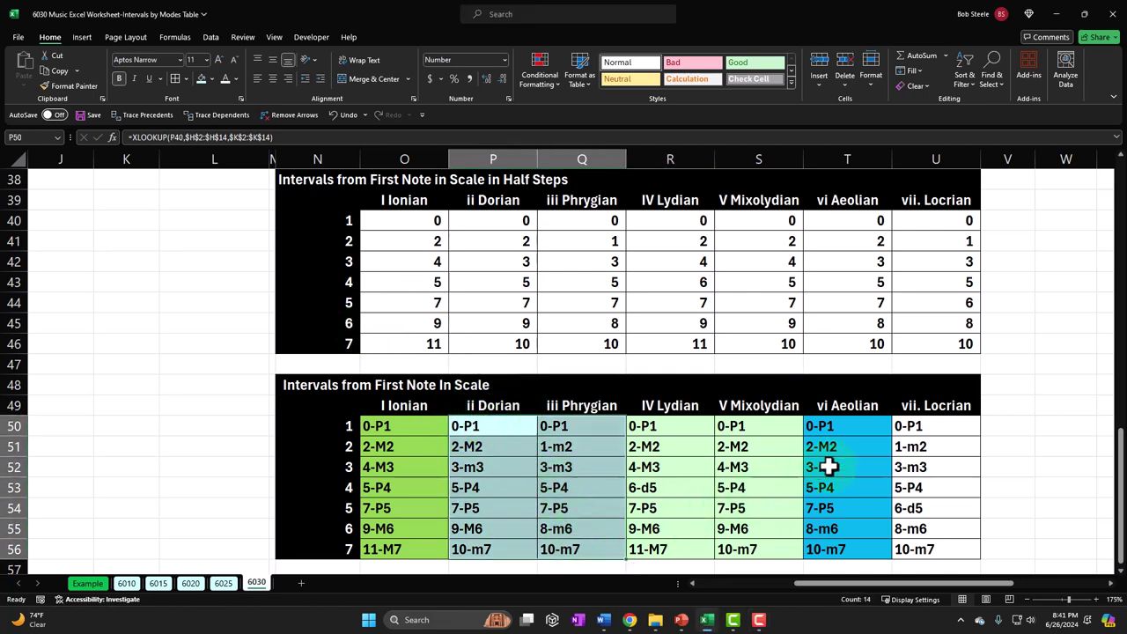
left_click_drag(851, 427, 865, 557)
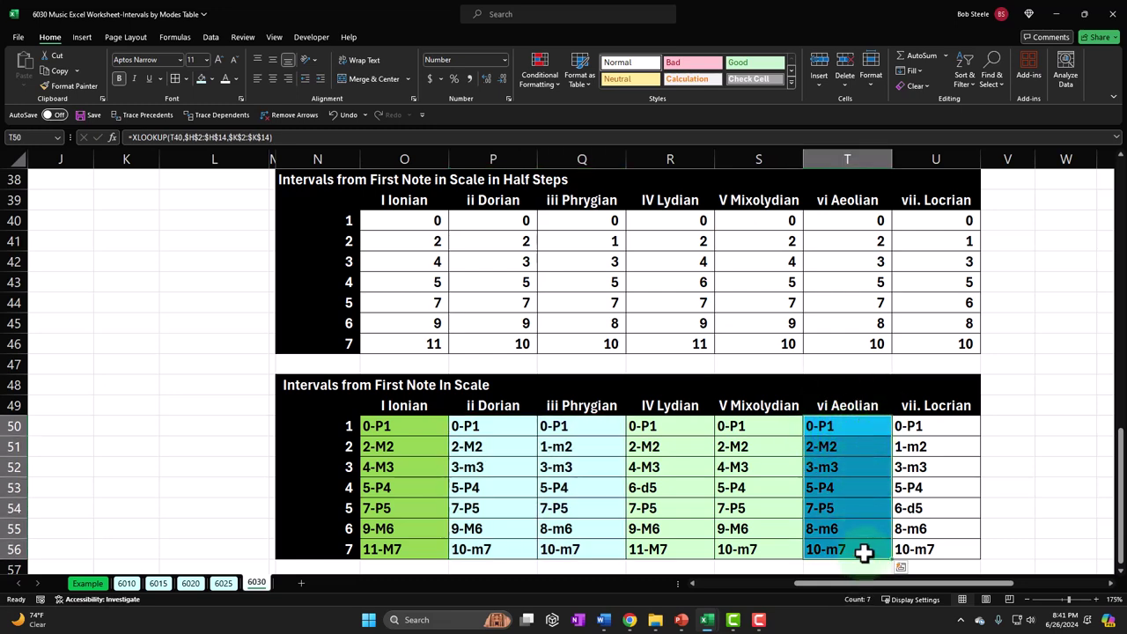
left_click(421, 404)
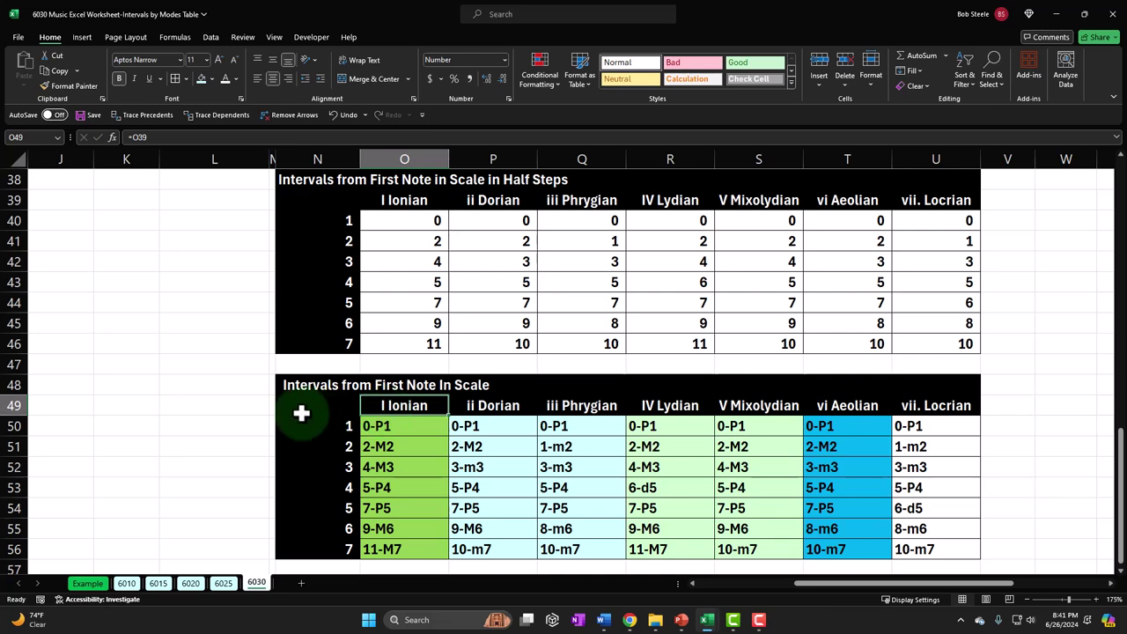
left_click_drag(411, 408, 429, 550)
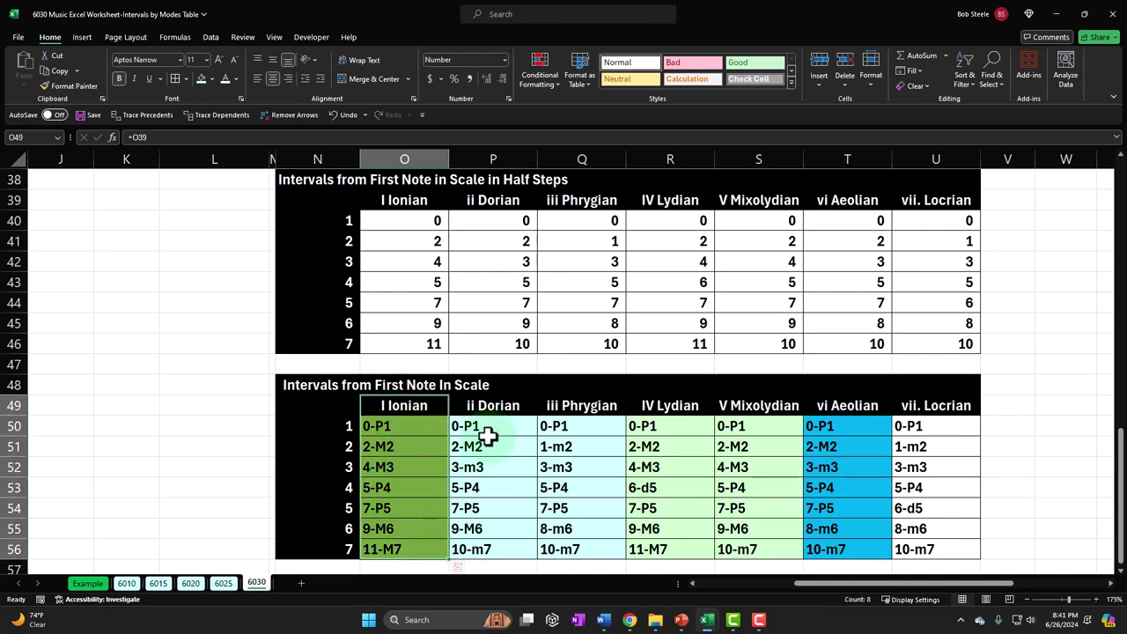
left_click(490, 468)
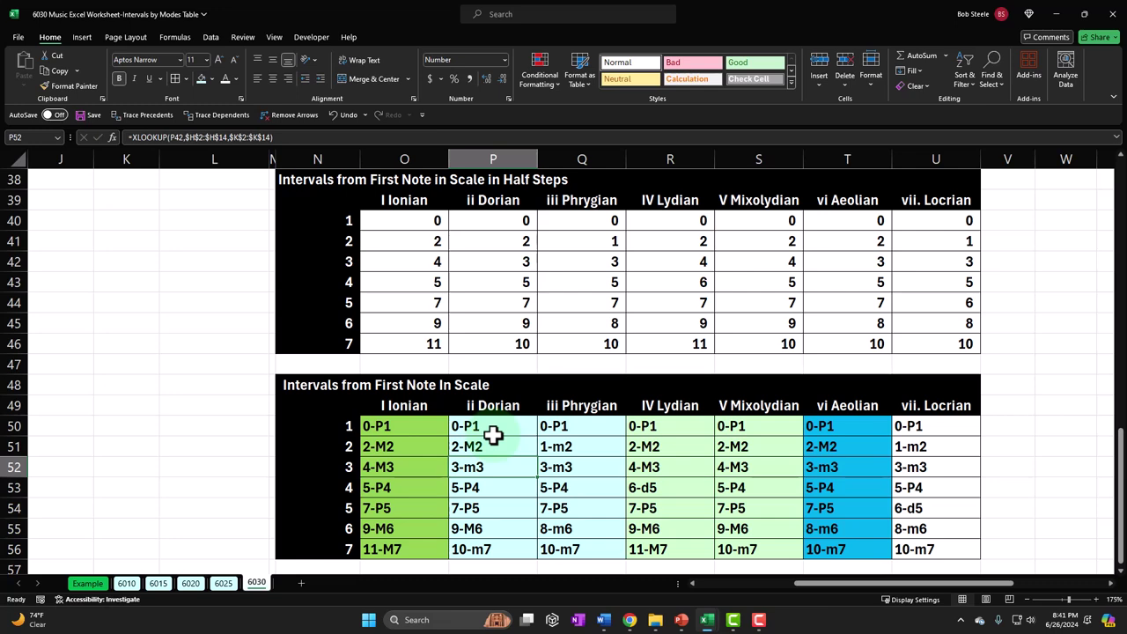
left_click_drag(493, 435, 574, 538)
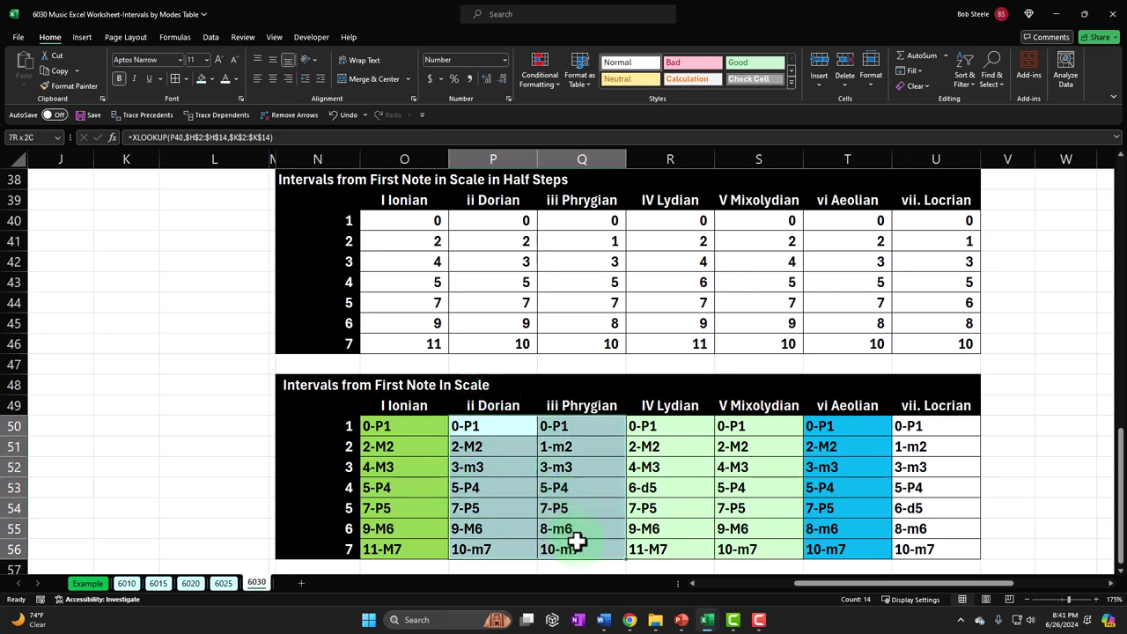
left_click(856, 433)
left_click_drag(857, 434, 861, 549)
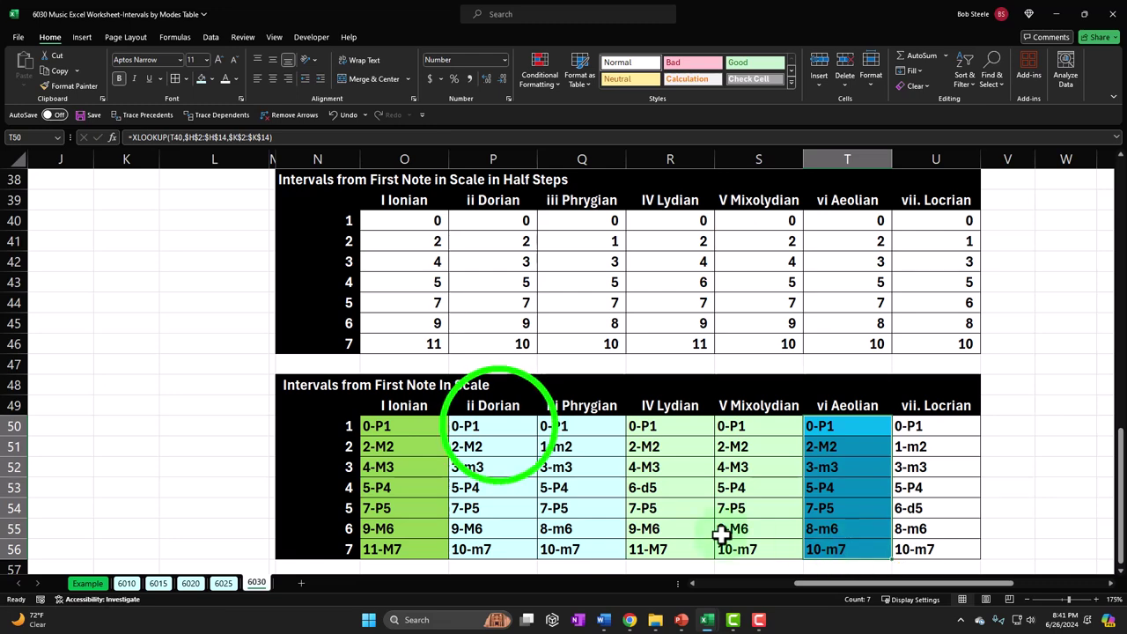
- Compare the Dorian intervals with the Aeolian column, examining each label from P50 down to P56
left_click(498, 426)
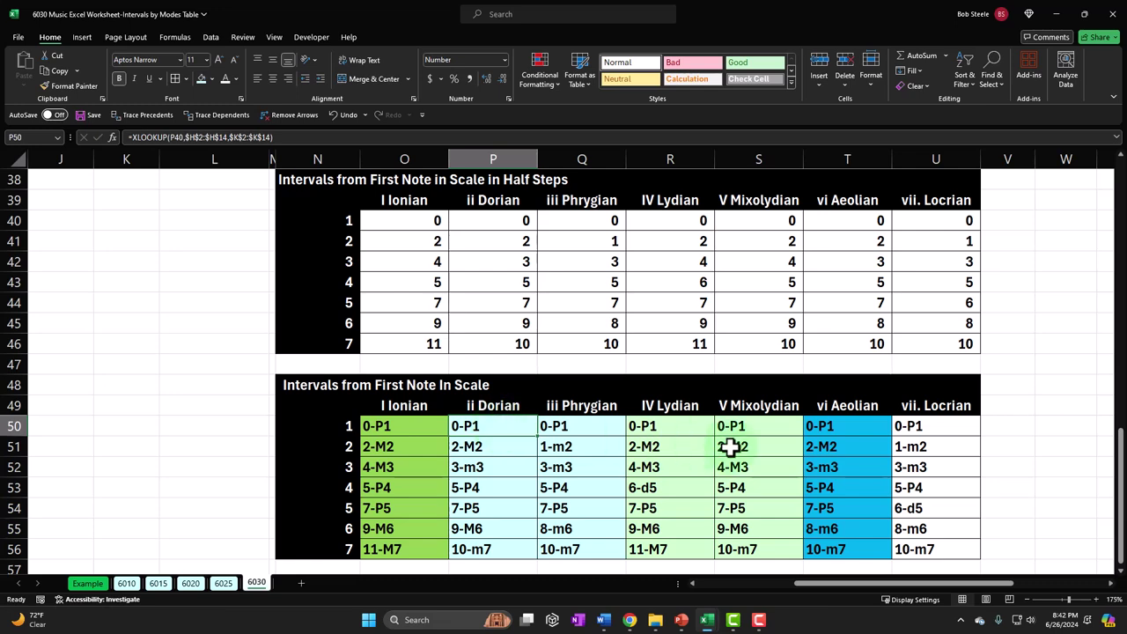
left_click(524, 440)
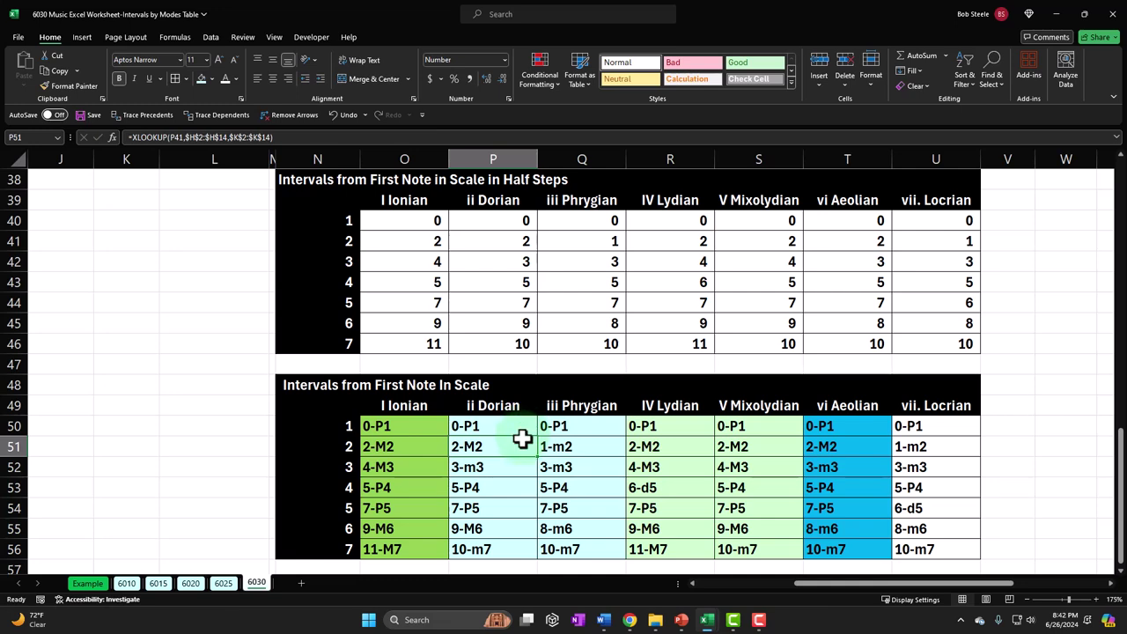
key("Down")
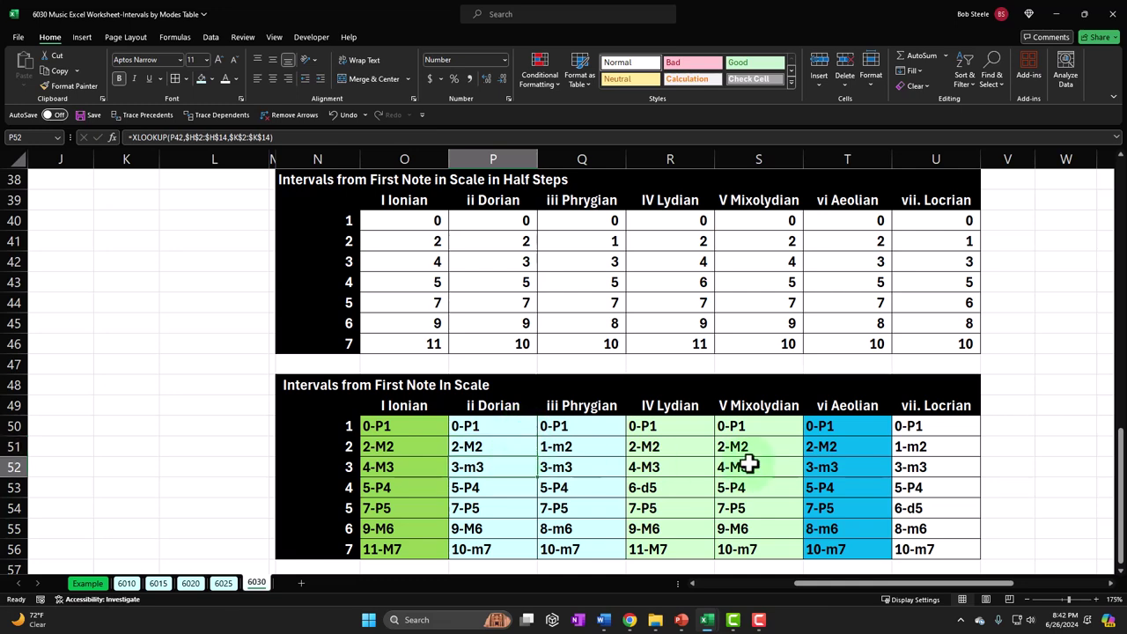
left_click(497, 490)
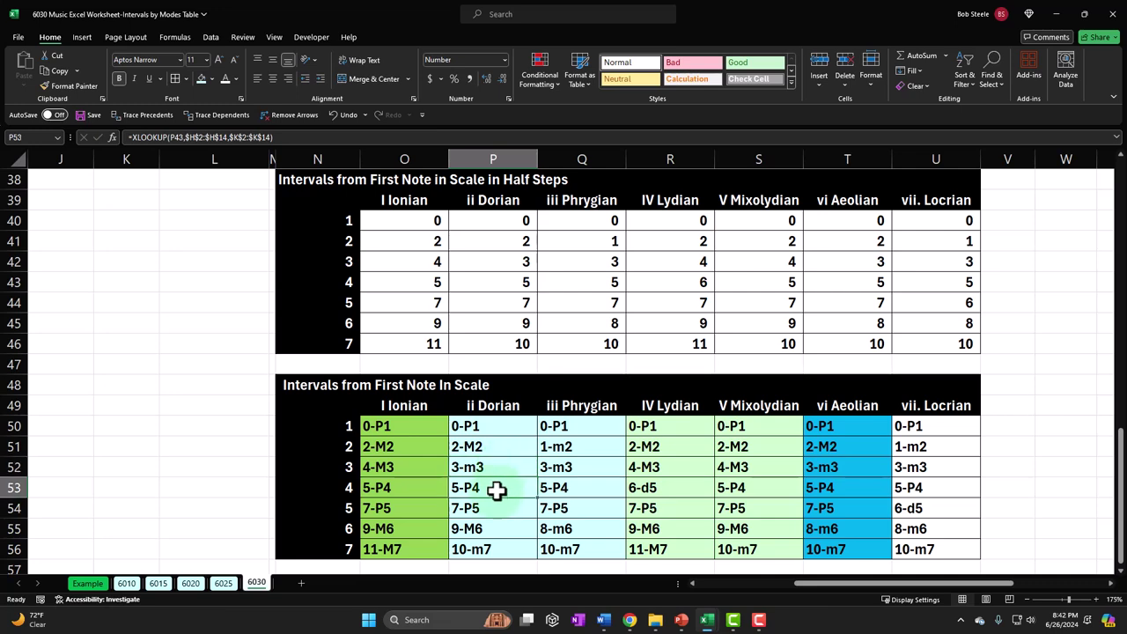
key("Down")
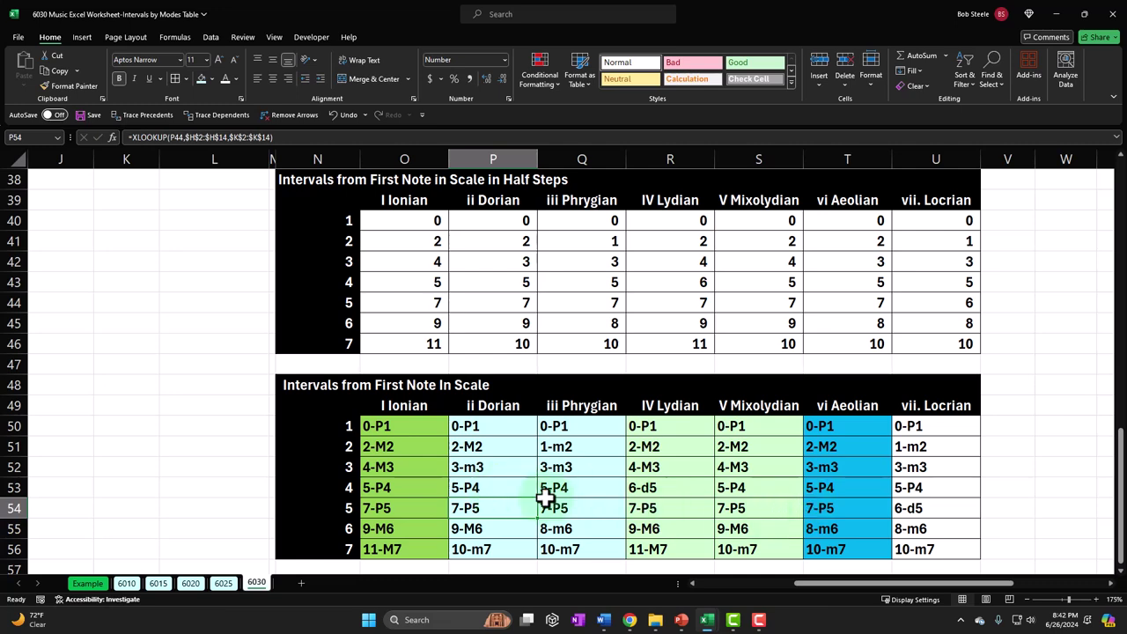
key("Down")
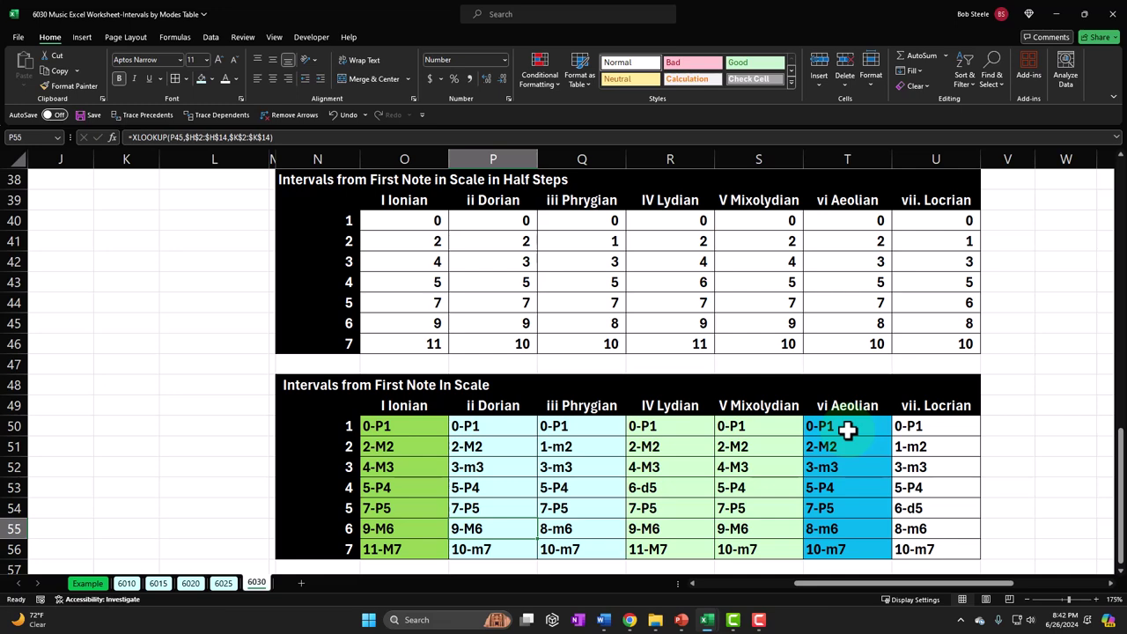
key("Down")
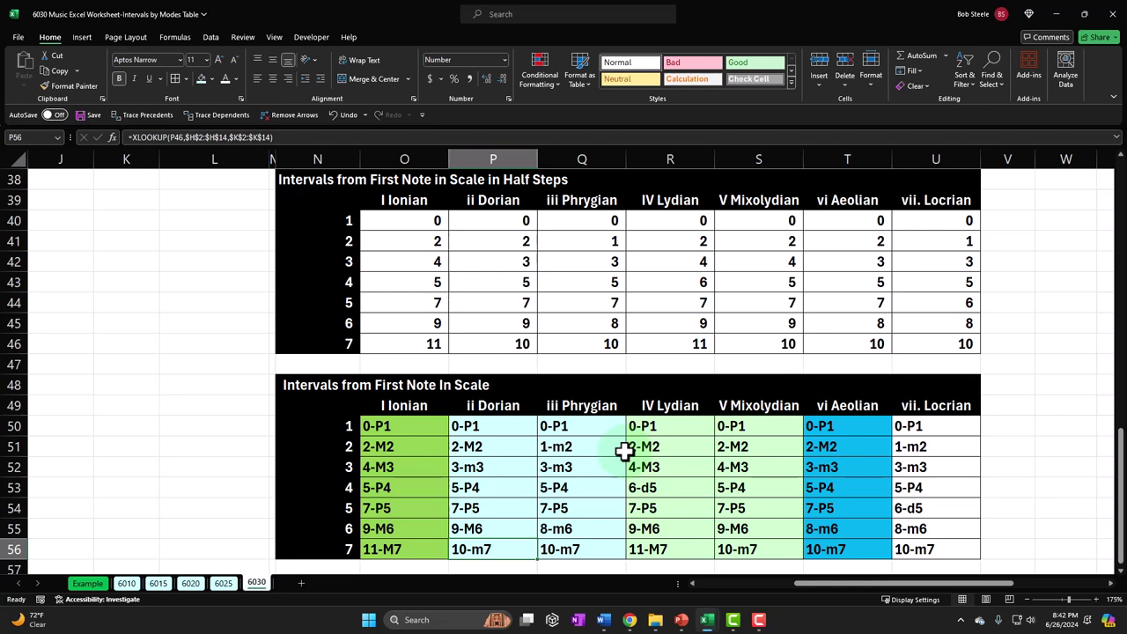
- Compare the Phrygian intervals with the Aeolian column from Q50 down to Q56, and re-examine the second interval in Q51
left_click(573, 427)
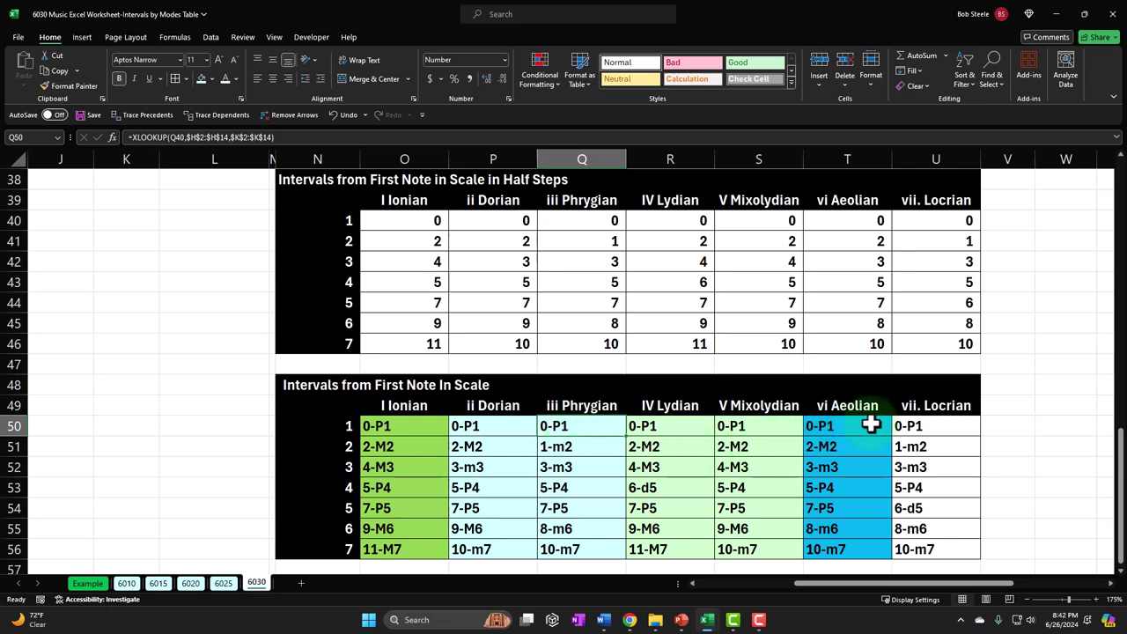
key("Down")
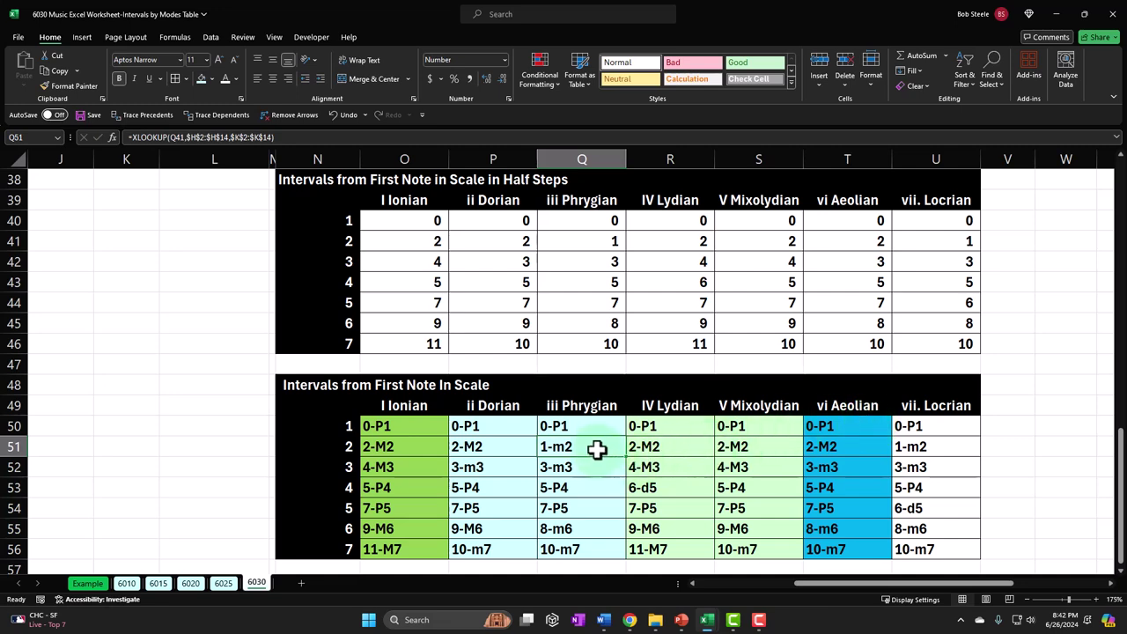
key("Down")
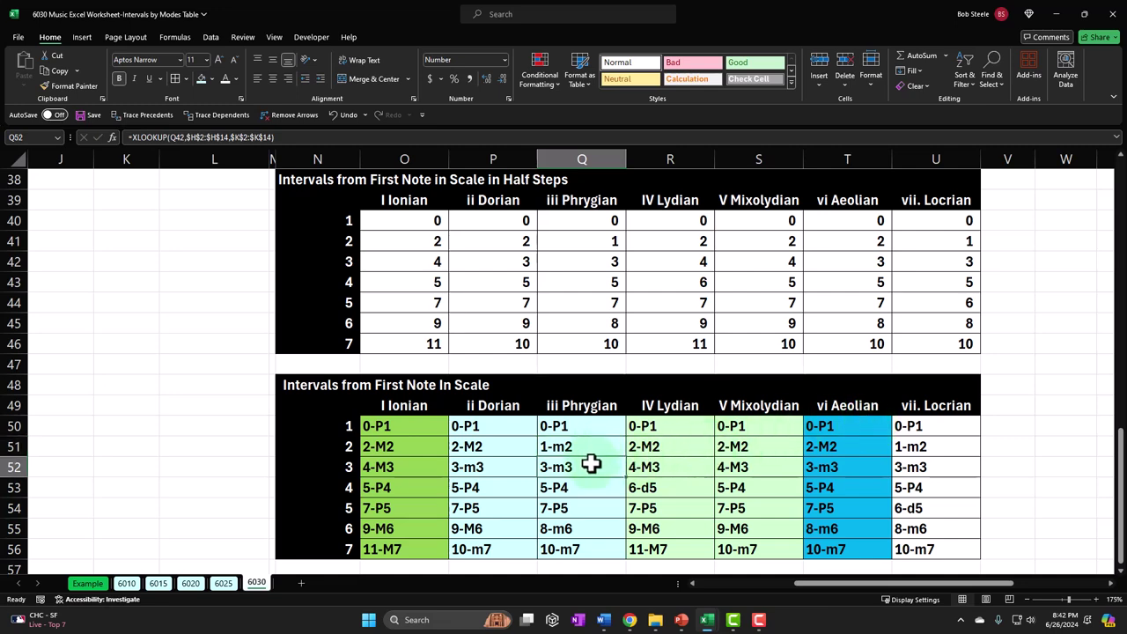
key("Down")
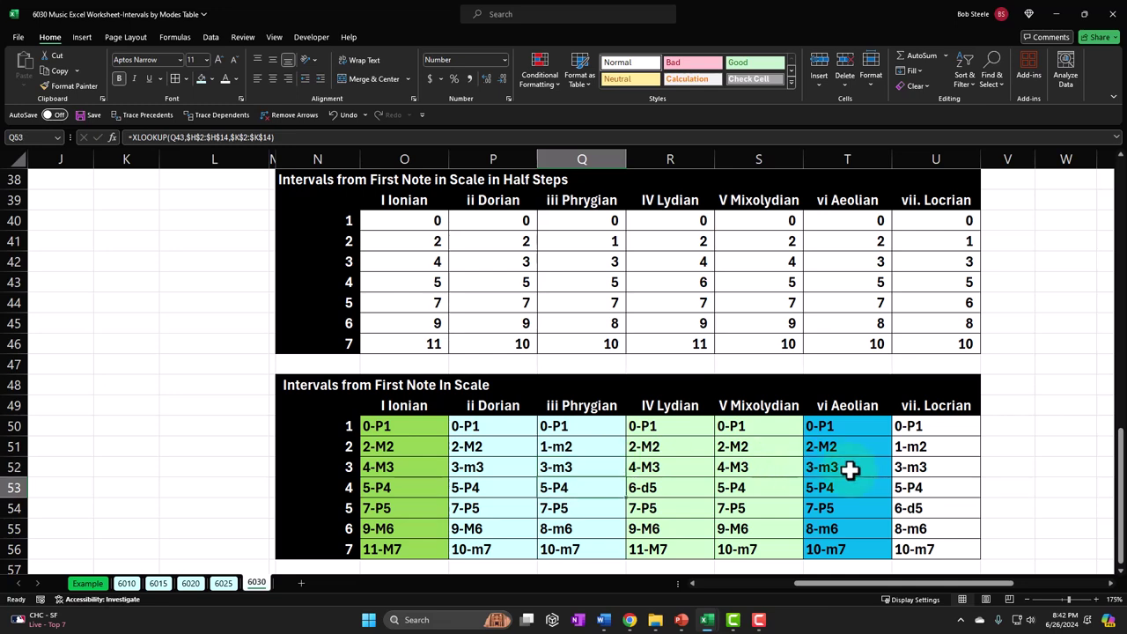
key("Down")
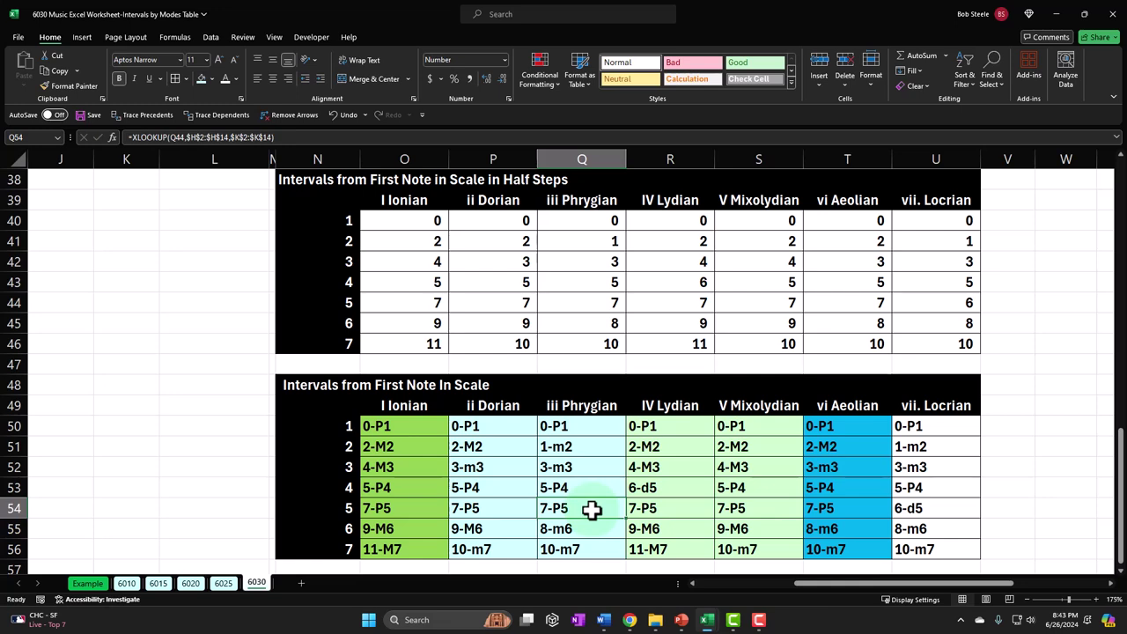
key("Down")
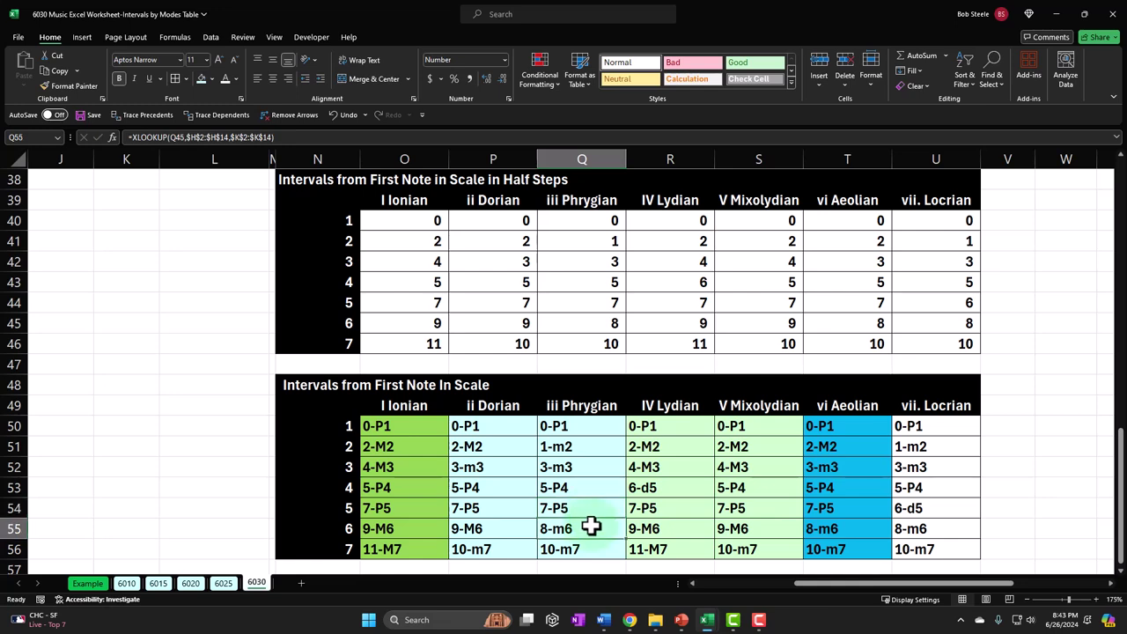
key("Down")
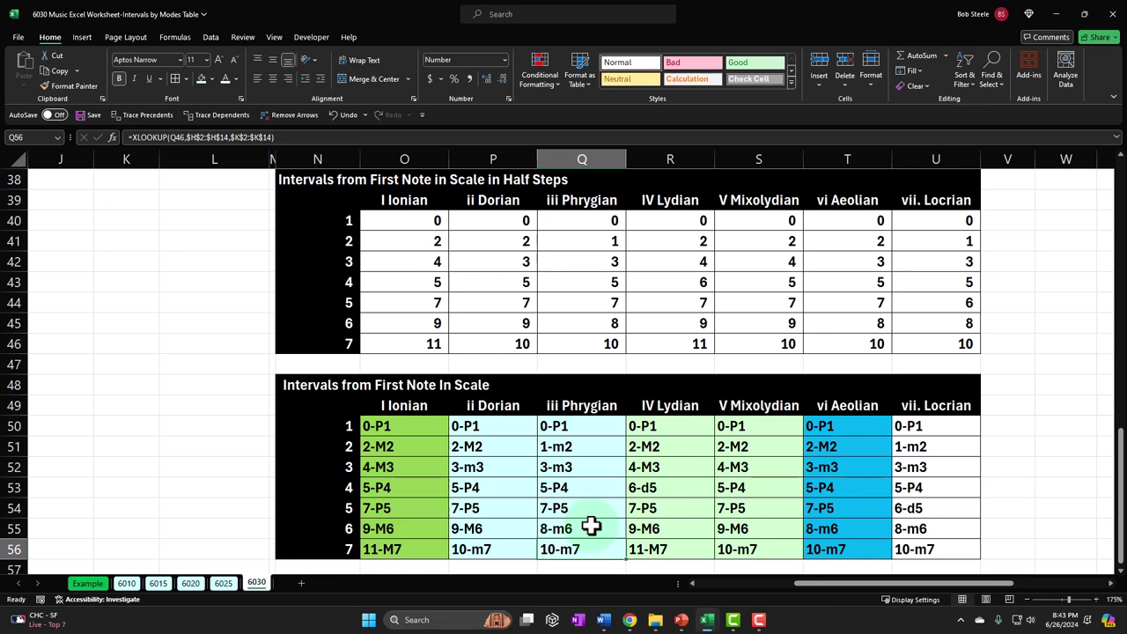
left_click(586, 447)
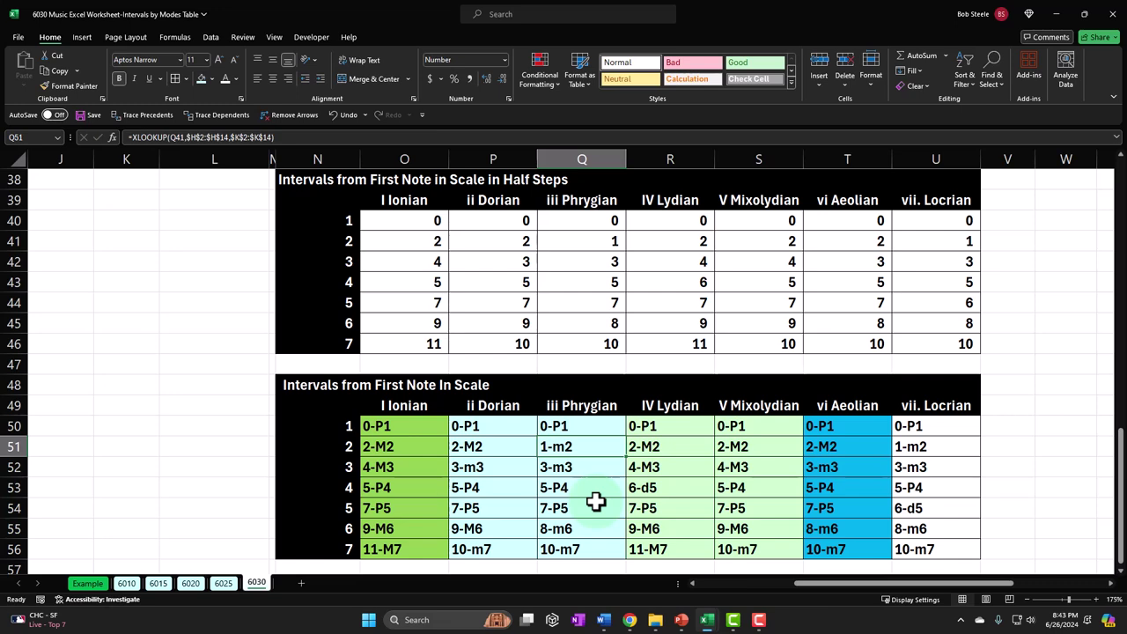
- Compare the first and third Locrian intervals in U50 and U52 with the Aeolian labels in the neighbouring column
left_click(938, 426)
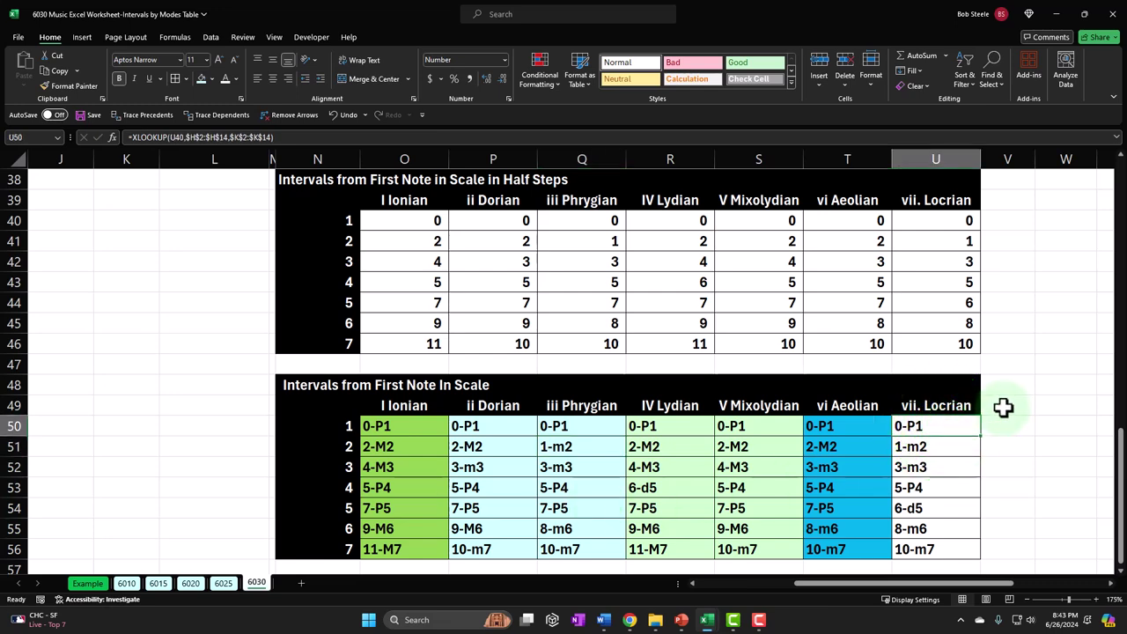
key("Left")
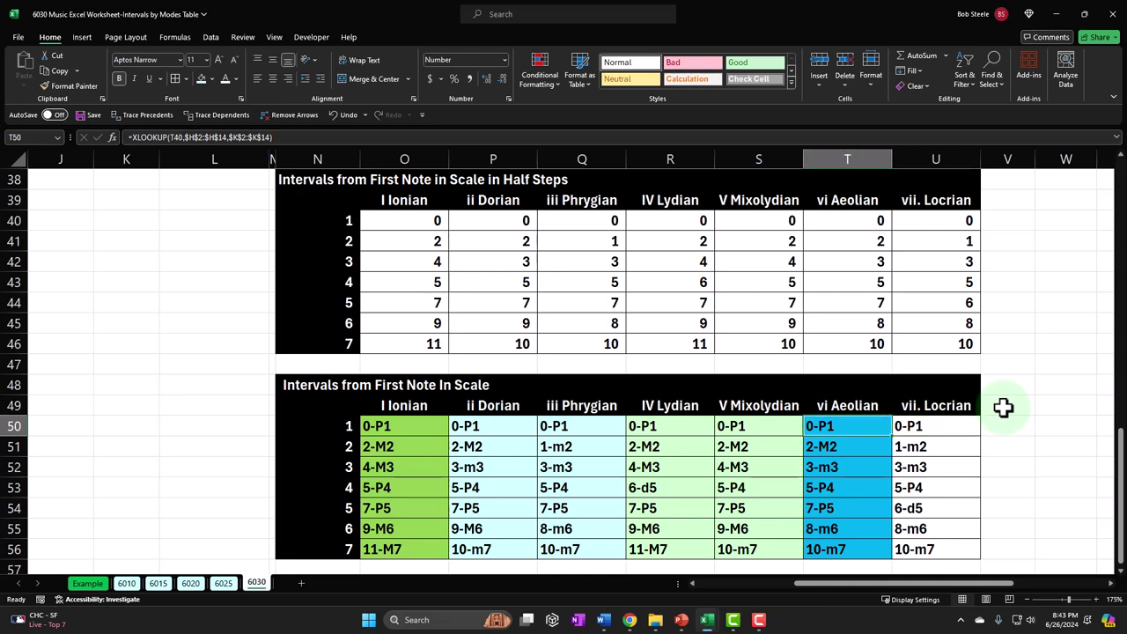
key("Down")
key("Down")
key("Right")
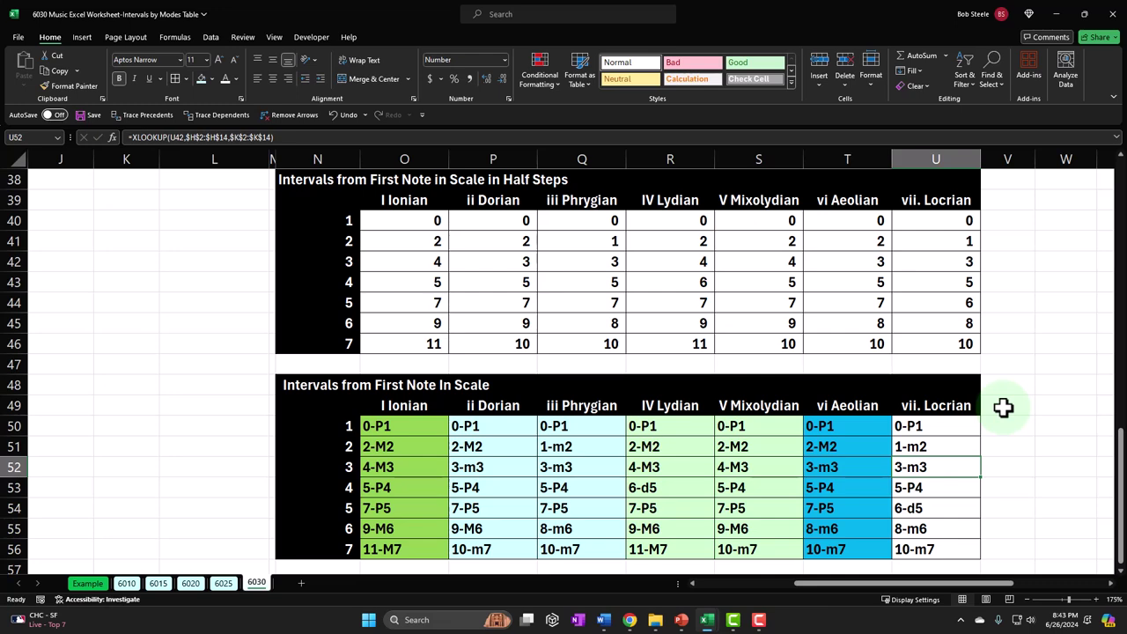
key("Up")
key("Up")
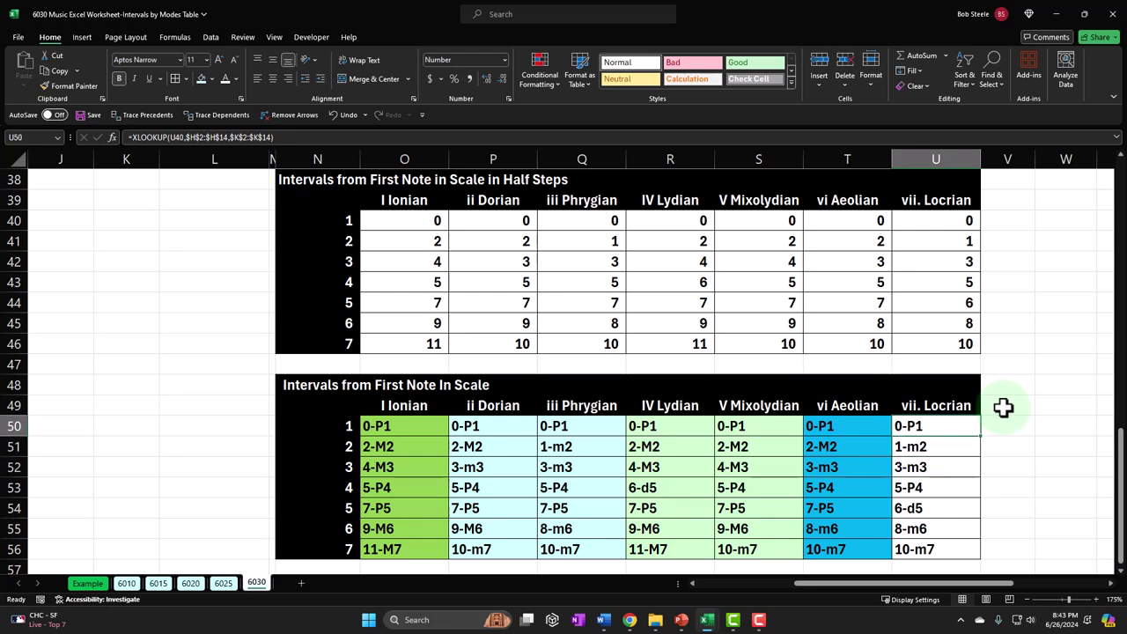
- Compare the Locrian intervals with the Aeolian column, examining each label from the second in U51 down to the seventh in U56
key("Down")
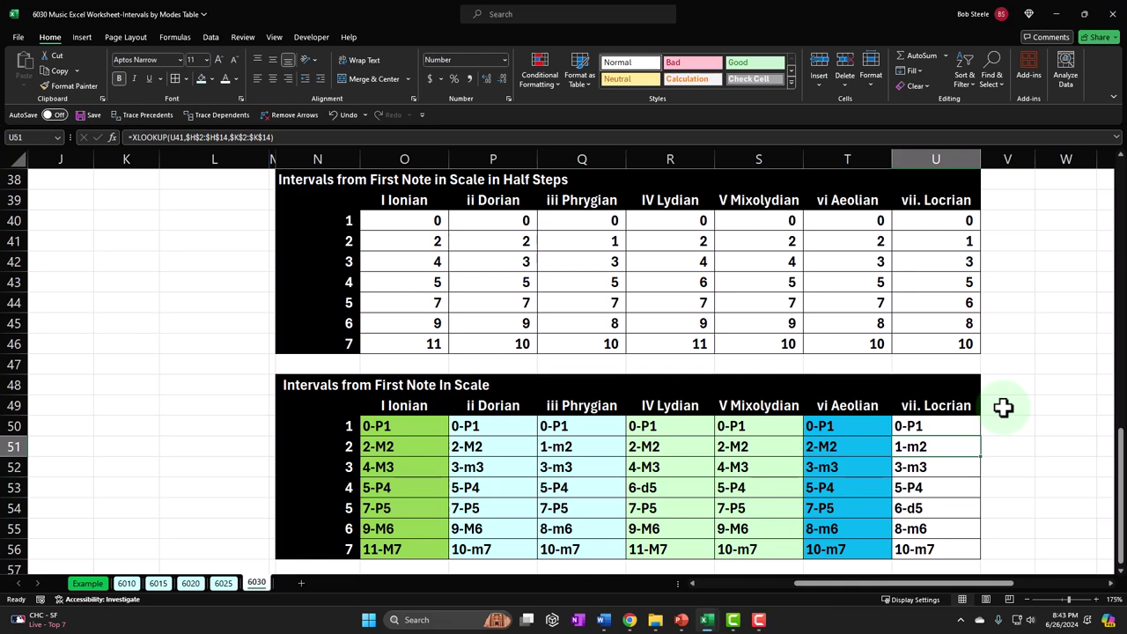
key("Left")
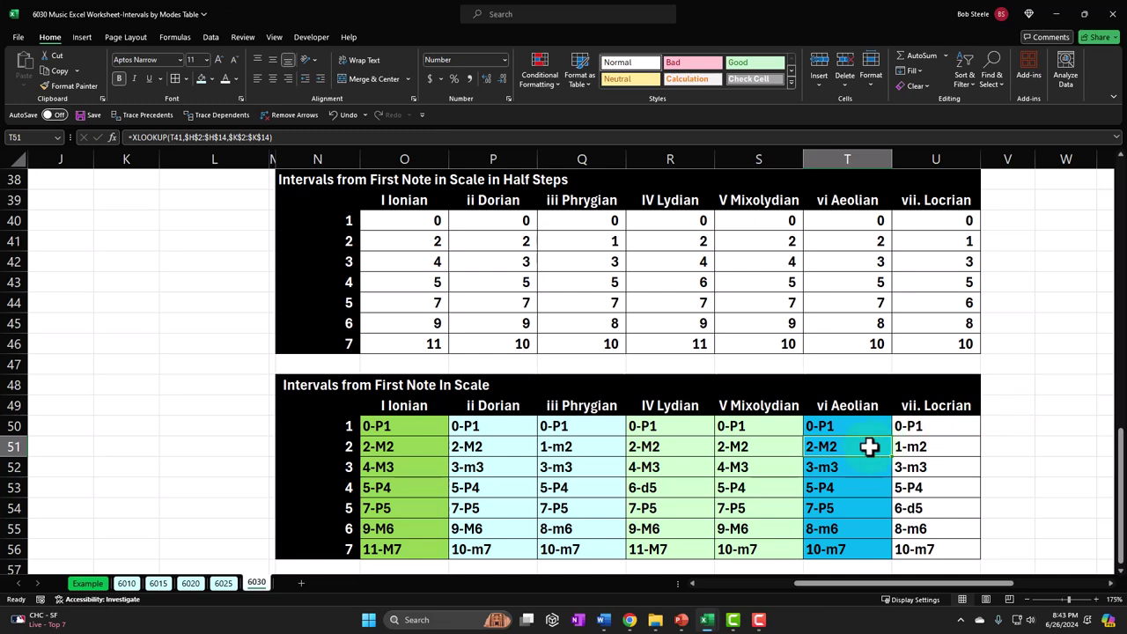
key("Right")
key("Down")
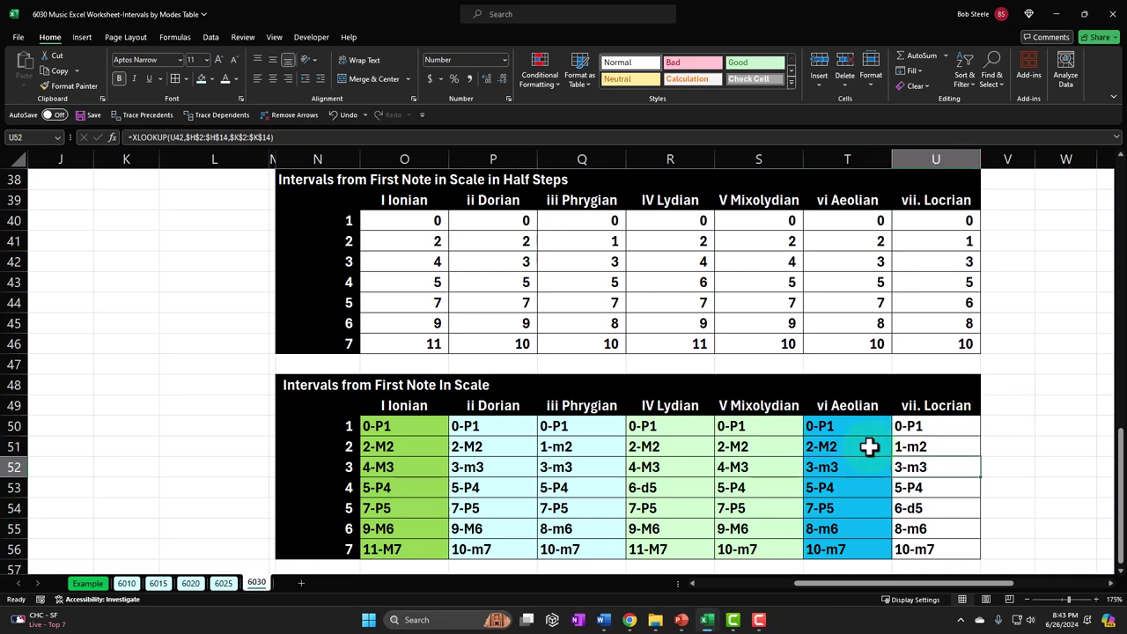
key("Left")
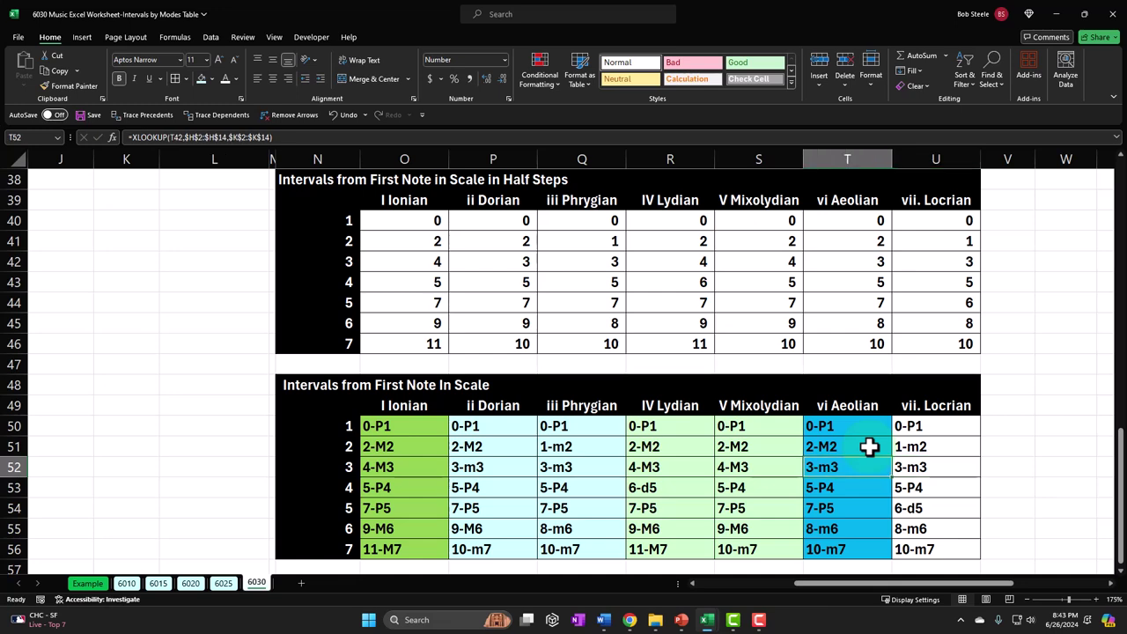
key("Right")
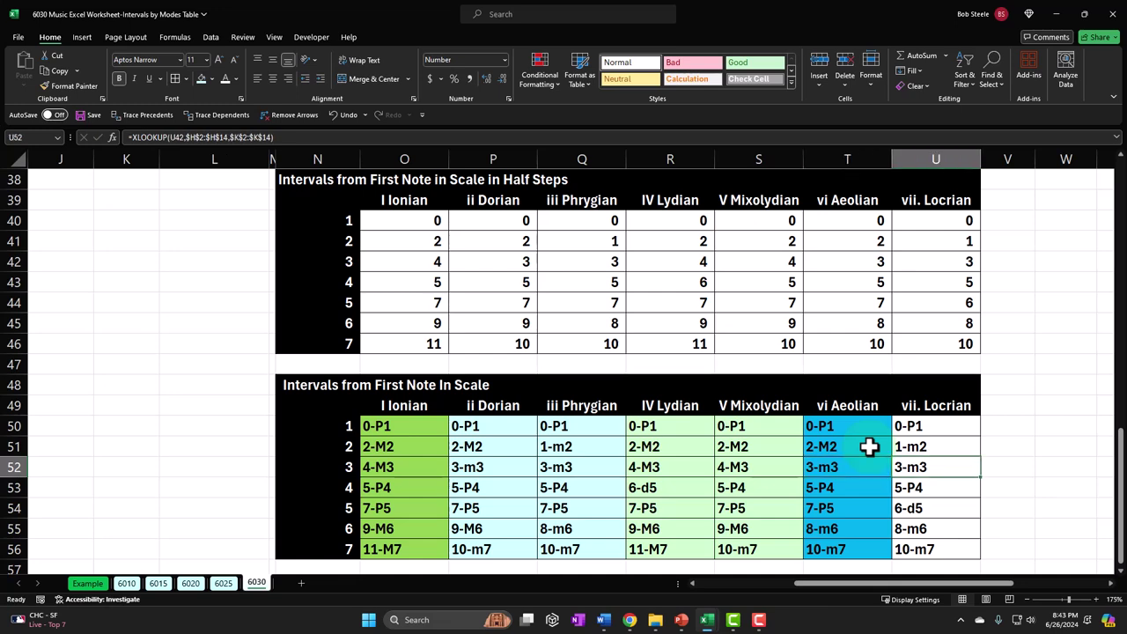
key("Down")
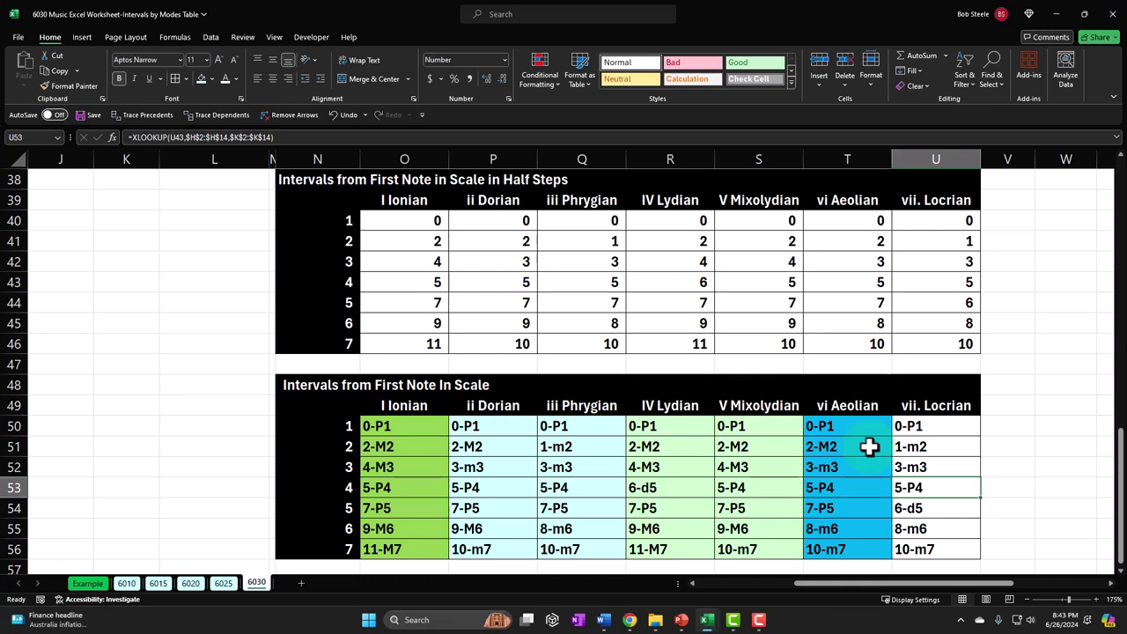
key("Down")
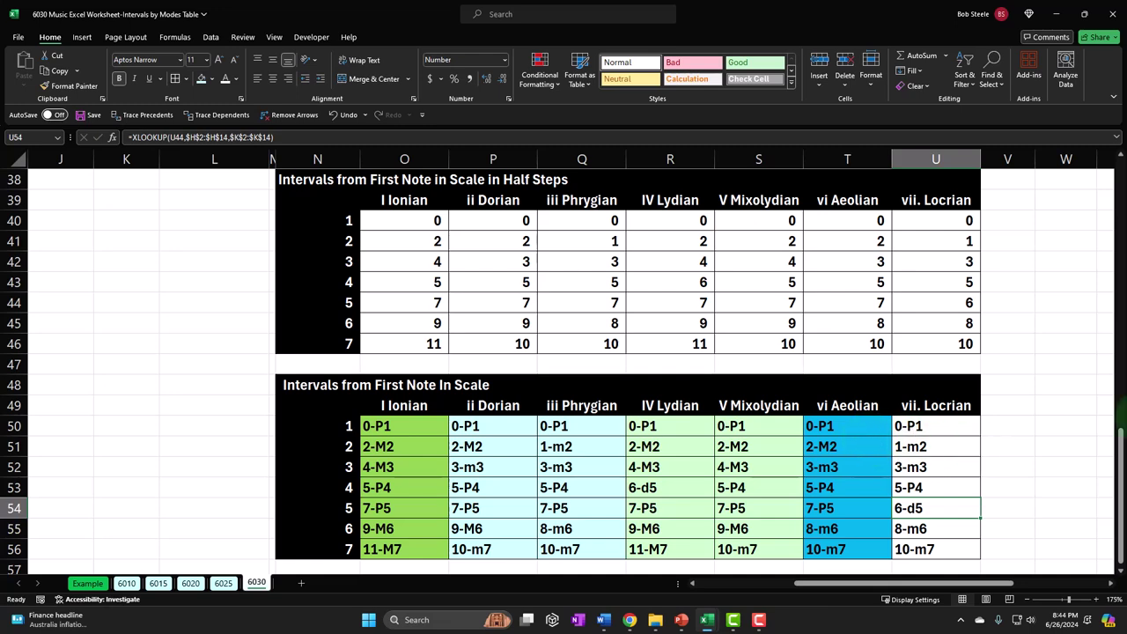
key("Down")
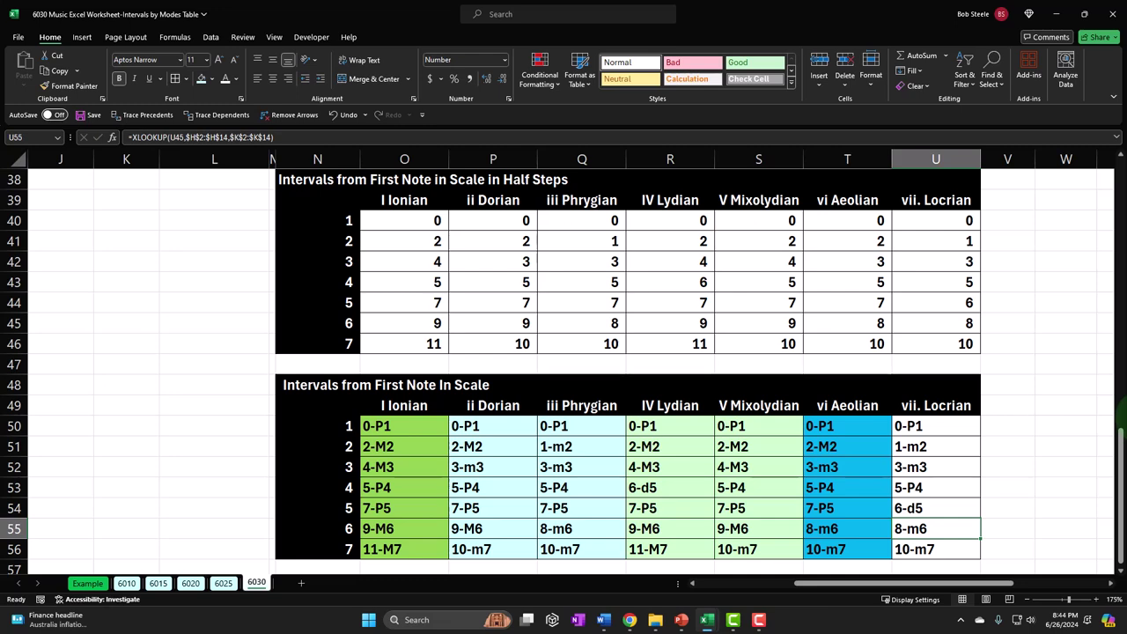
key("Down")
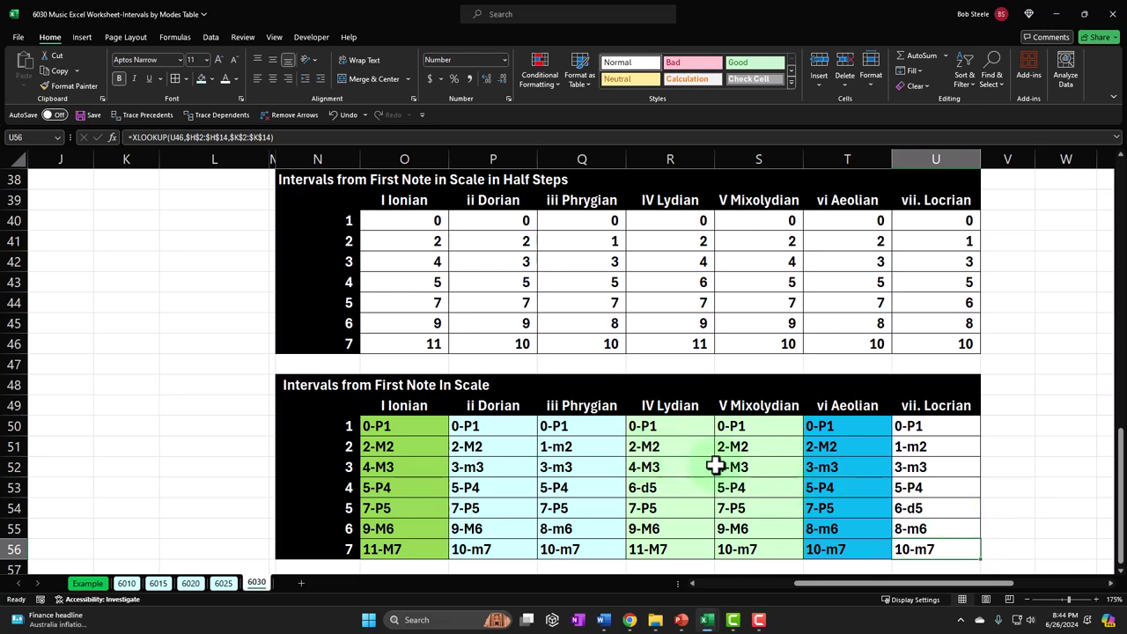
- Review the whole interval table in N48:U56, selecting the Ionian intervals in O50:O56 and the Aeolian intervals in T50:T56
left_click_drag(312, 384, 930, 549)
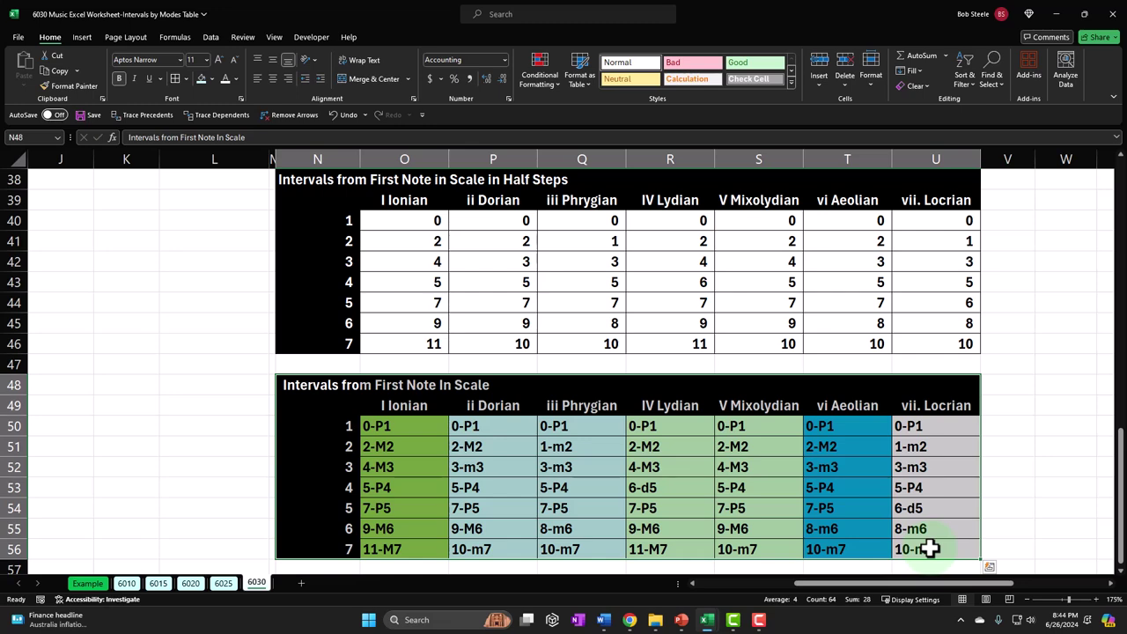
left_click(401, 429)
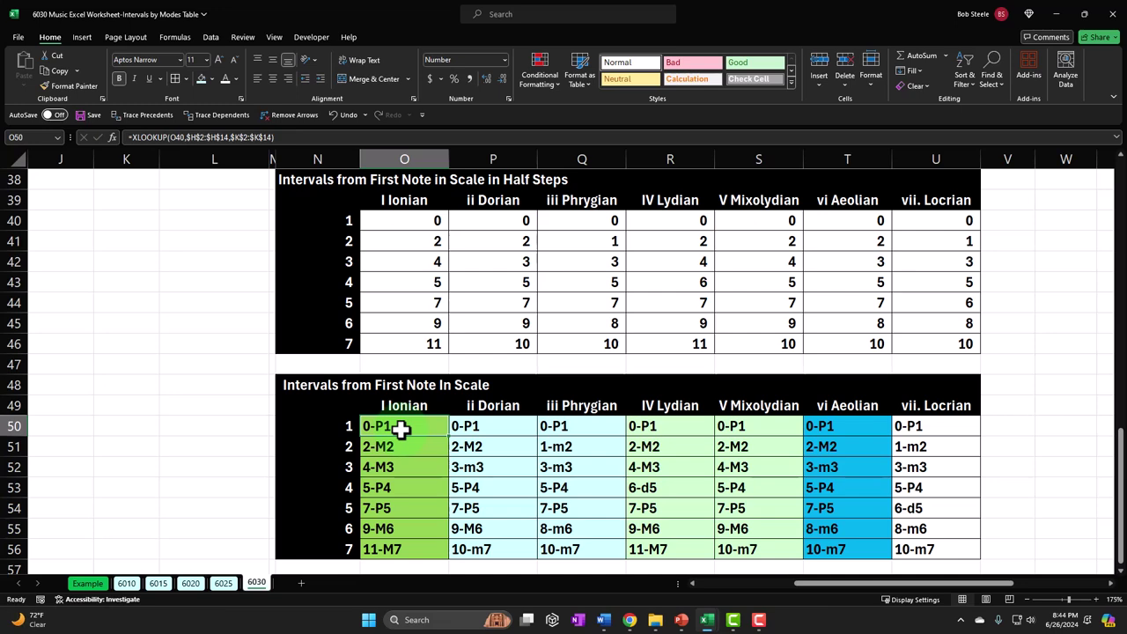
left_click_drag(422, 428, 420, 543)
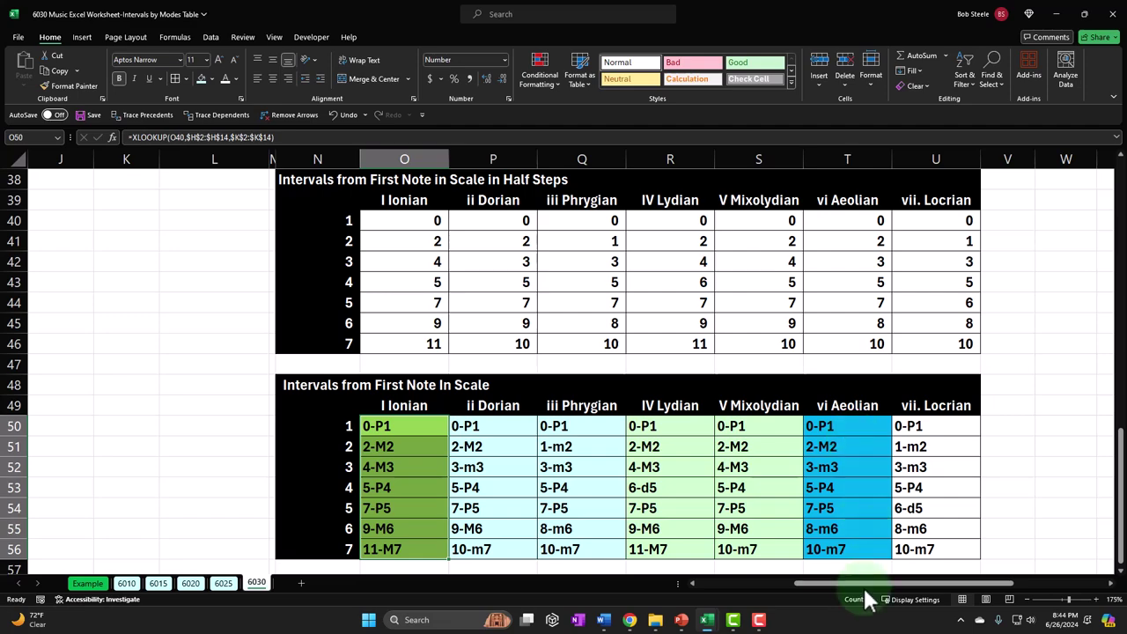
scroll(577, 471, "up", 12)
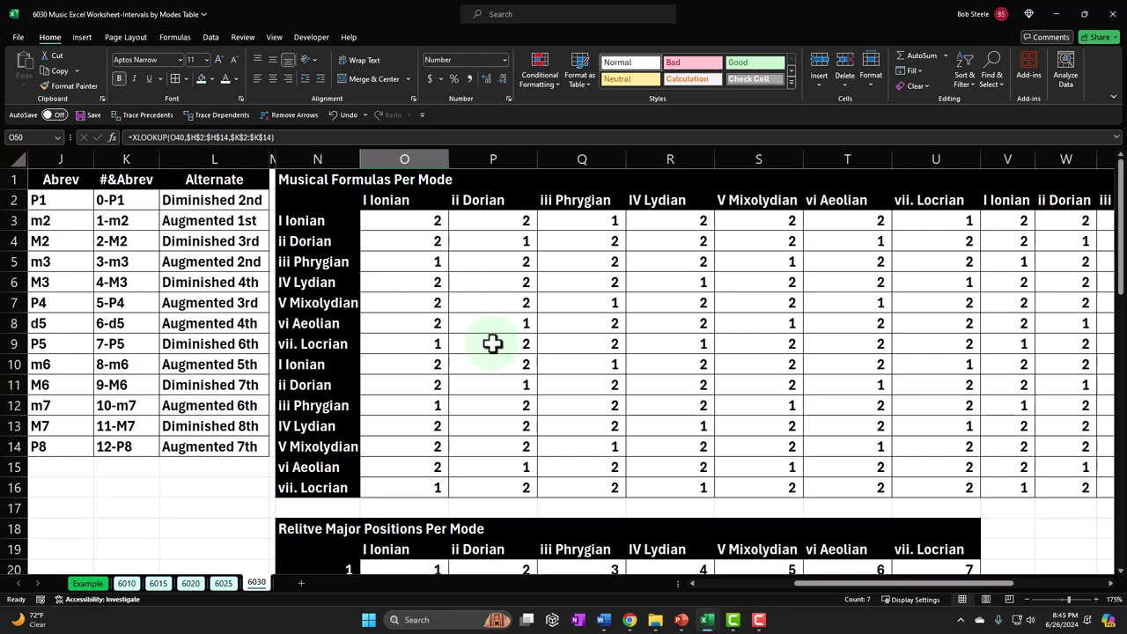
scroll(493, 342, "down", 4)
scroll(493, 342, "down", 10)
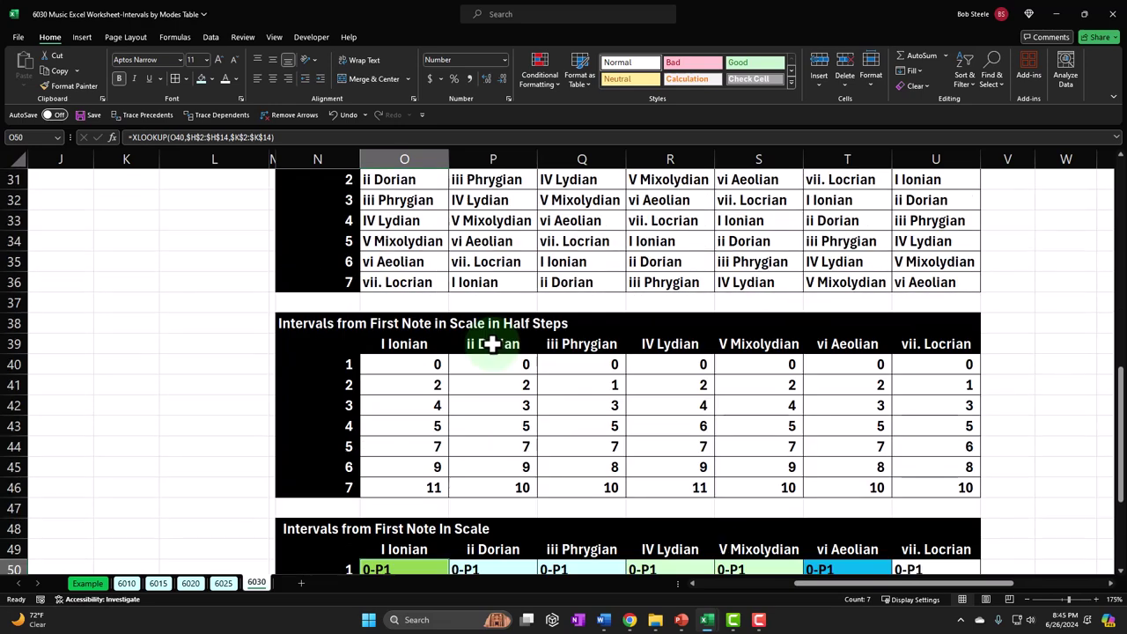
scroll(493, 344, "down", 1)
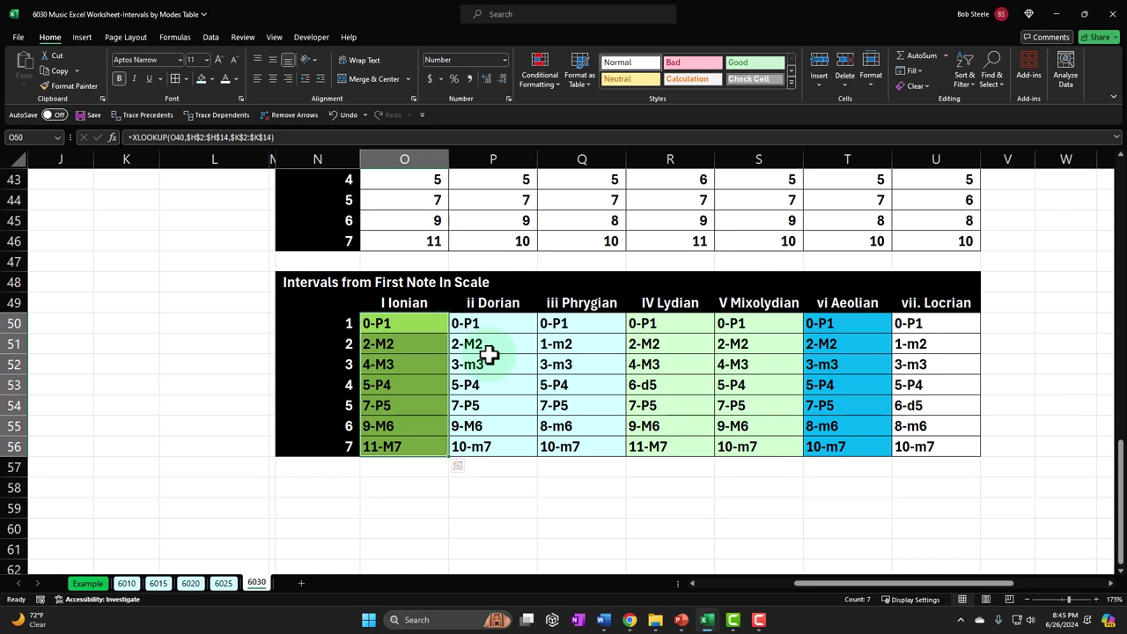
left_click_drag(851, 322, 847, 446)
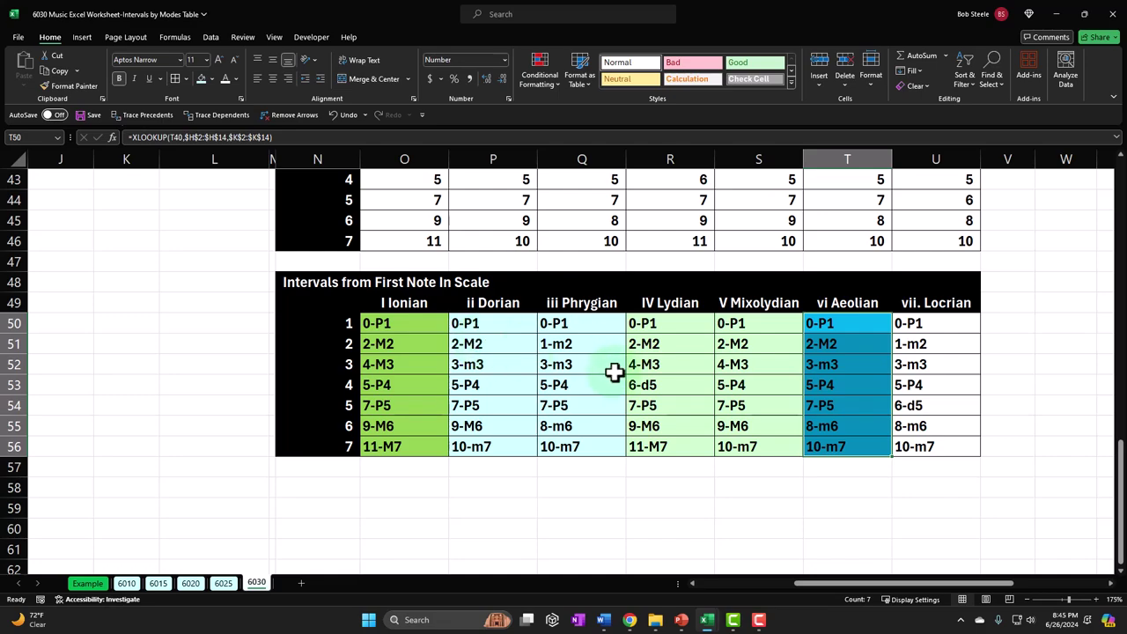
- Look across row 7 of sheet 6030, from the mode formulas out to the empty column AJ and back to the mode list
scroll(613, 372, "up", 14)
left_click(793, 299)
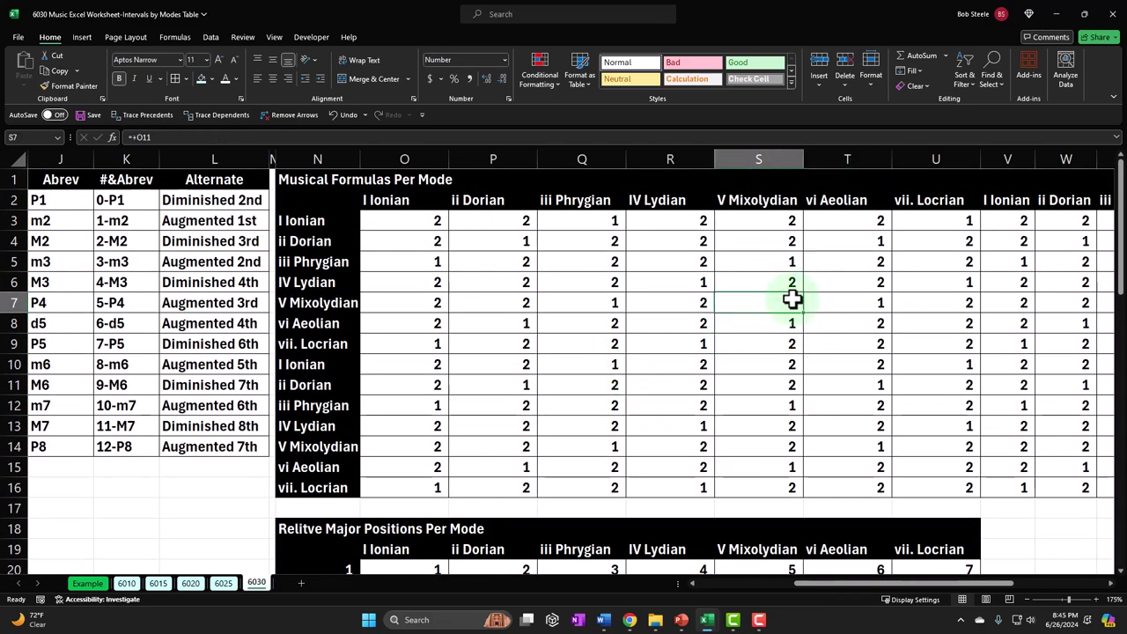
key("Right")
key("Right")
key("Right")
key("Right")
key("Right")
key("Right")
key("Right")
key("Right")
key("Right")
key("Right")
key("Right")
key("Right")
key("Right")
key("Right")
key("Right")
key("Right")
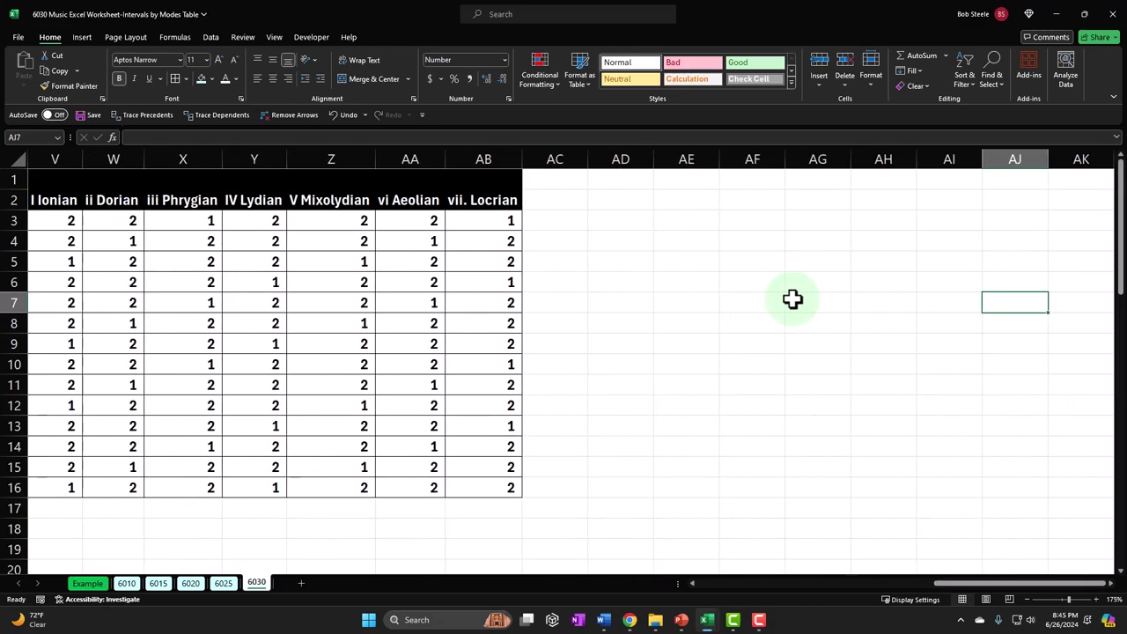
key("Left")
key("Left")
key("Left")
key("Left")
key("Left")
key("Left")
key("Left")
key("Left")
key("Left")
key("Left")
key("Left")
key("Left")
key("Left")
key("Left")
key("Left")
key("Left")
key("Left")
key("Left")
key("Left")
key("Left")
key("Left")
key("Left")
key("Left")
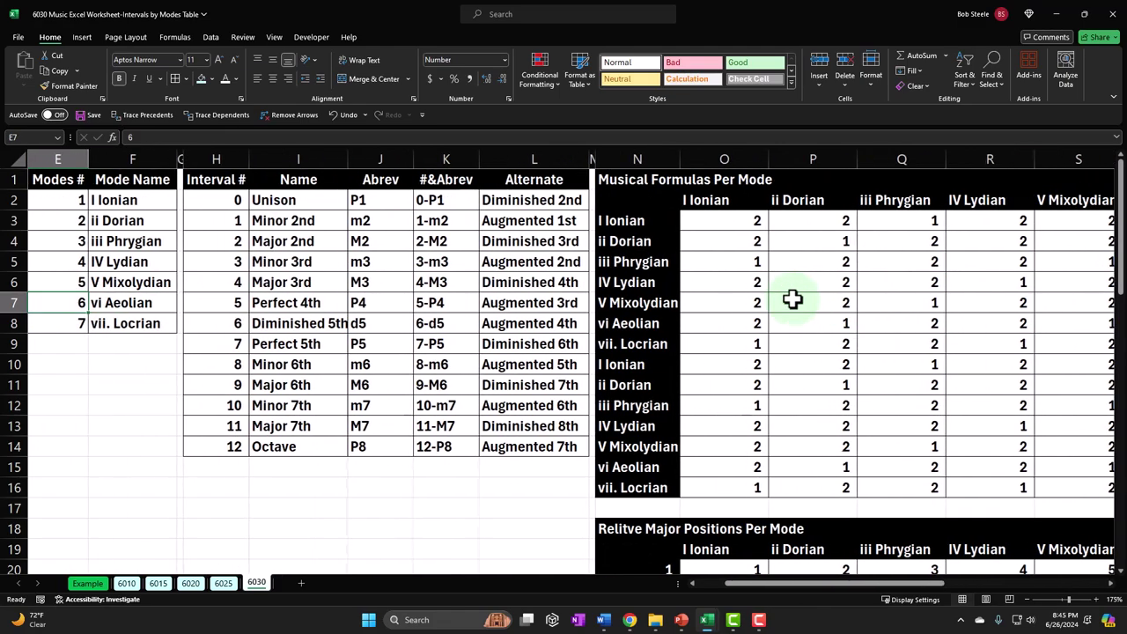
- Open the Example sheet and look along row 7 to the Major/Ionian chord tables and the adjoining fretboard grid
left_click(91, 584)
scroll(523, 453, "up", 14)
left_click(749, 304)
key("Right")
key("Right")
key("Right")
key("Right")
key("Right")
key("Right")
key("Right")
key("Right")
key("Right")
key("Right")
key("Right")
key("Right")
key("Right")
key("Right")
key("Right")
key("Right")
key("Right")
key("Right")
key("Right")
key("Right")
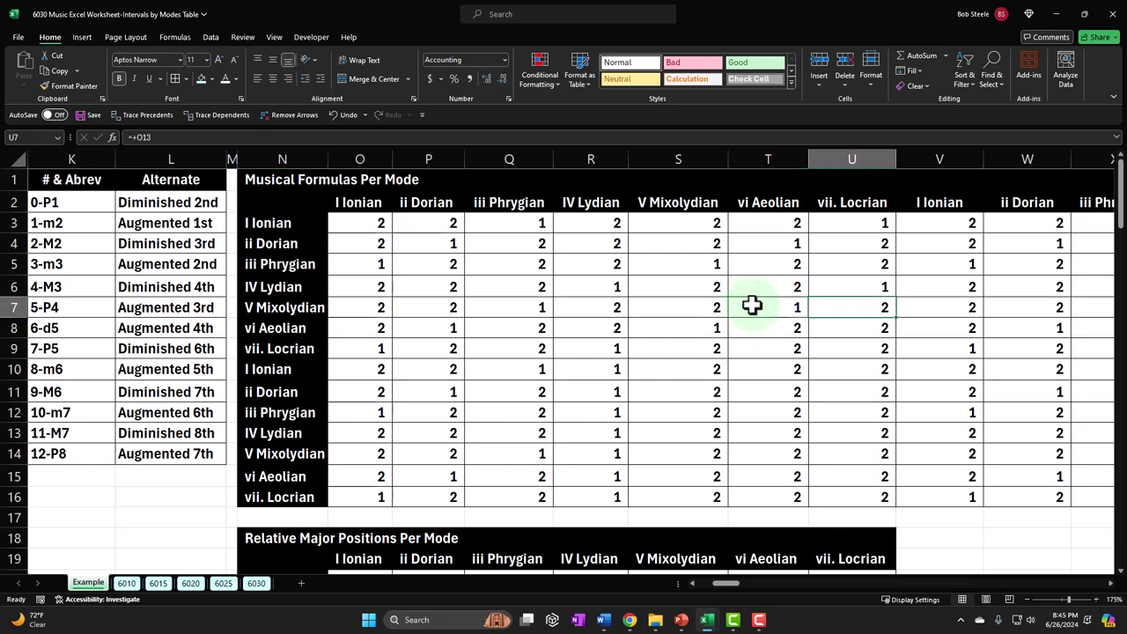
key("Right")
key("Right")
key("Right")
key("Right")
key("Right")
key("Right")
key("Right")
key("Right")
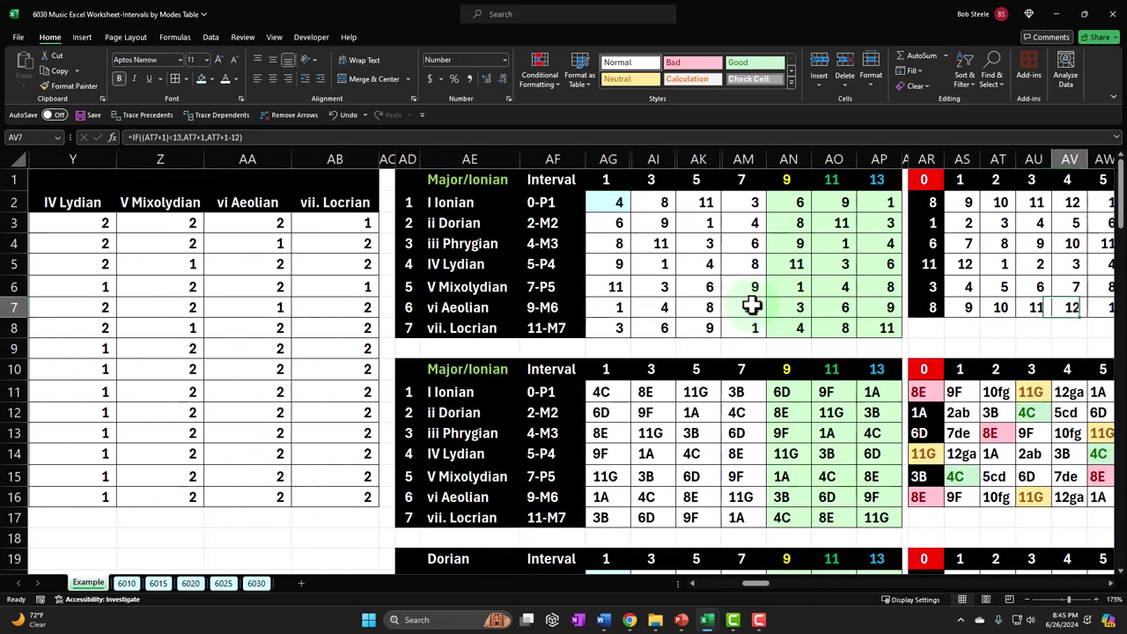
key("Right")
key("Right")
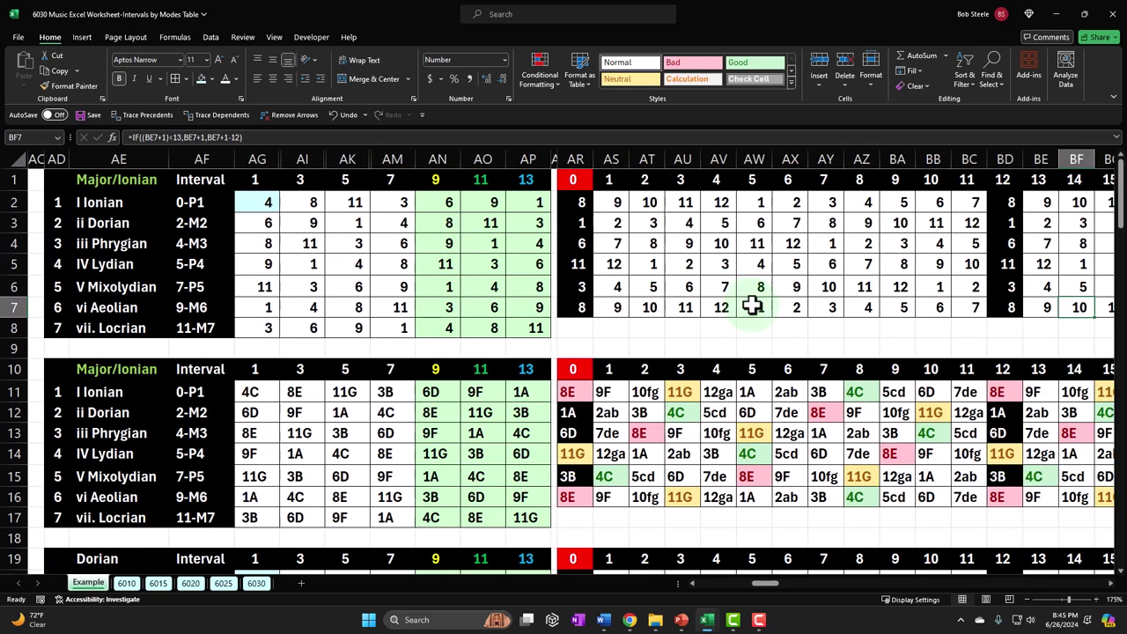
- Examine the lettered Major/Ionian table's position numbers in AD11:AD17, mode names in AE11:AE17, first note in AG11 and intervals in AF11:AF17
scroll(671, 426, "down", 3)
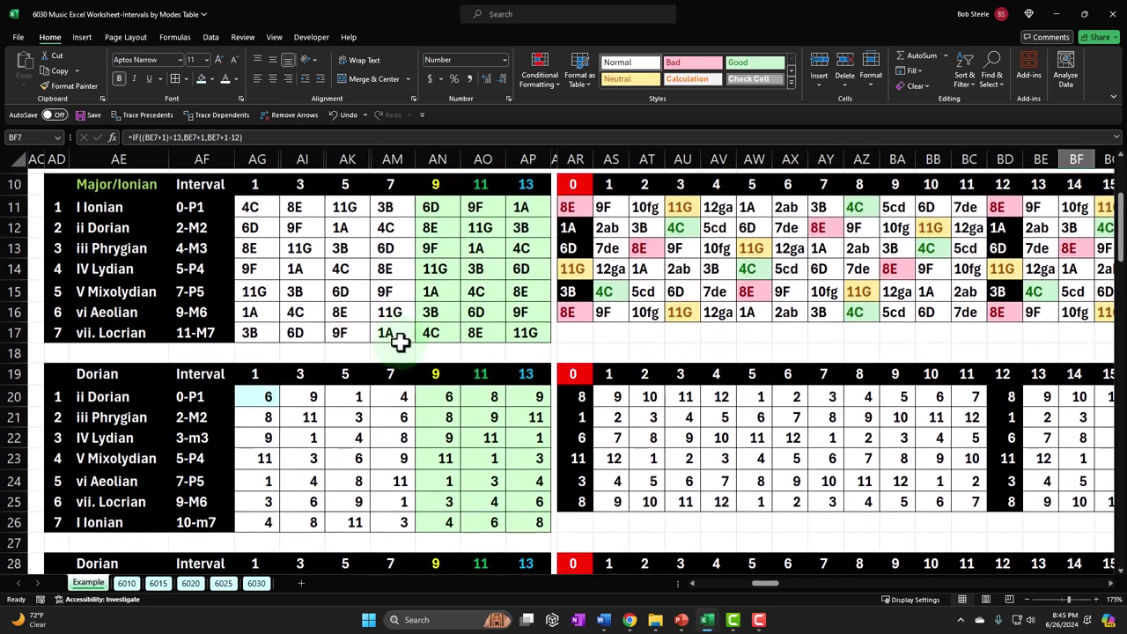
left_click_drag(69, 184, 496, 347)
left_click_drag(55, 206, 66, 328)
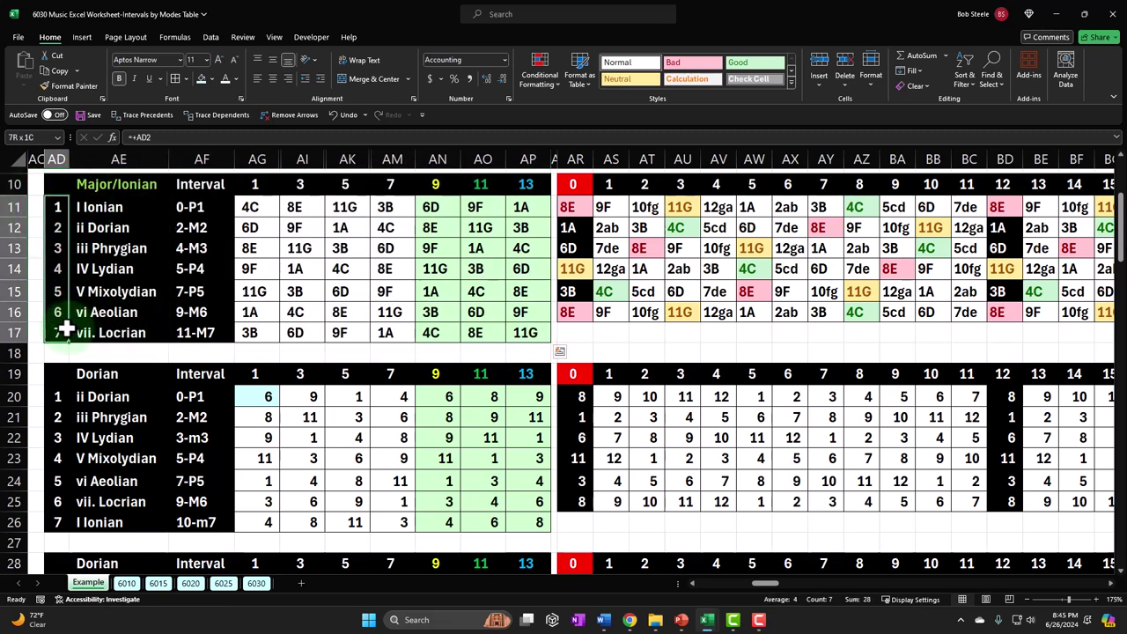
left_click(252, 208)
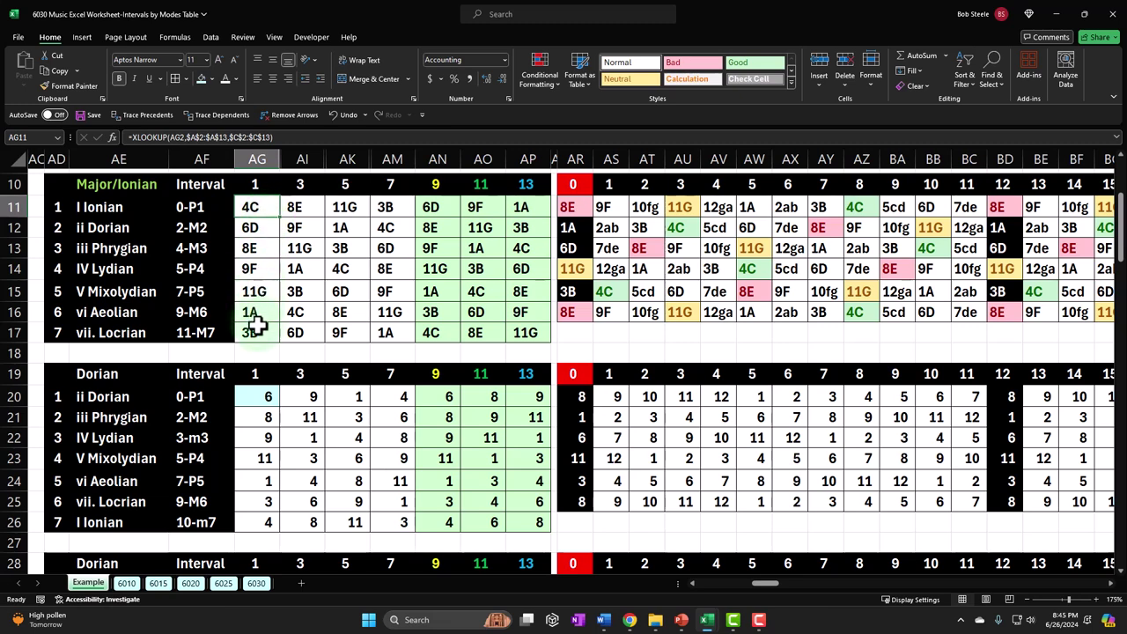
left_click_drag(55, 207, 55, 336)
left_click_drag(105, 208, 113, 333)
left_click_drag(198, 208, 203, 333)
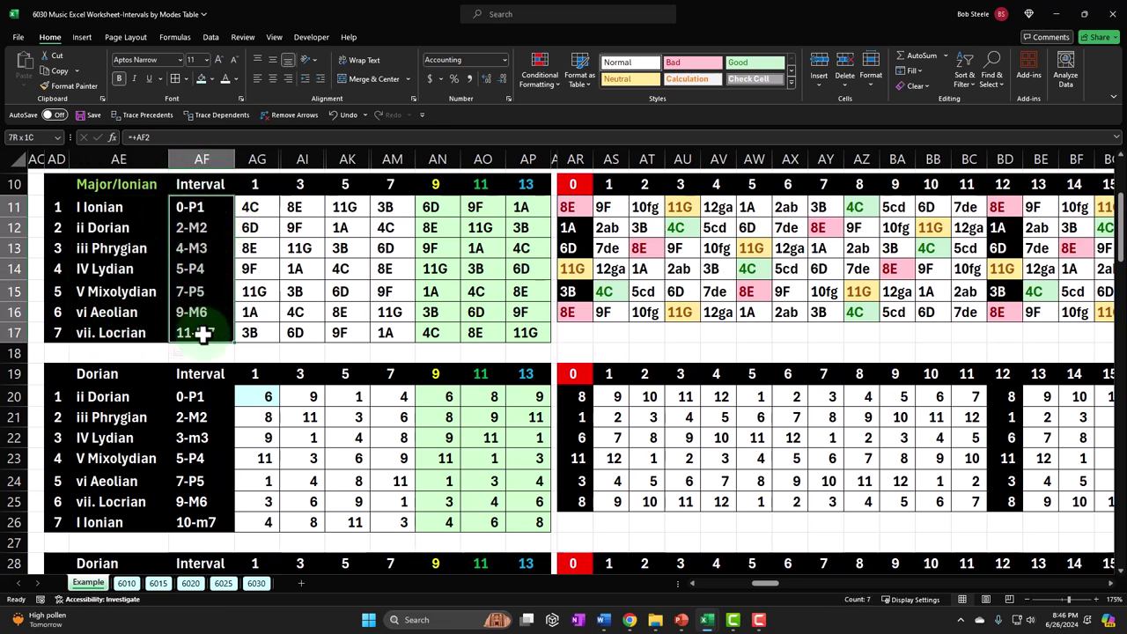